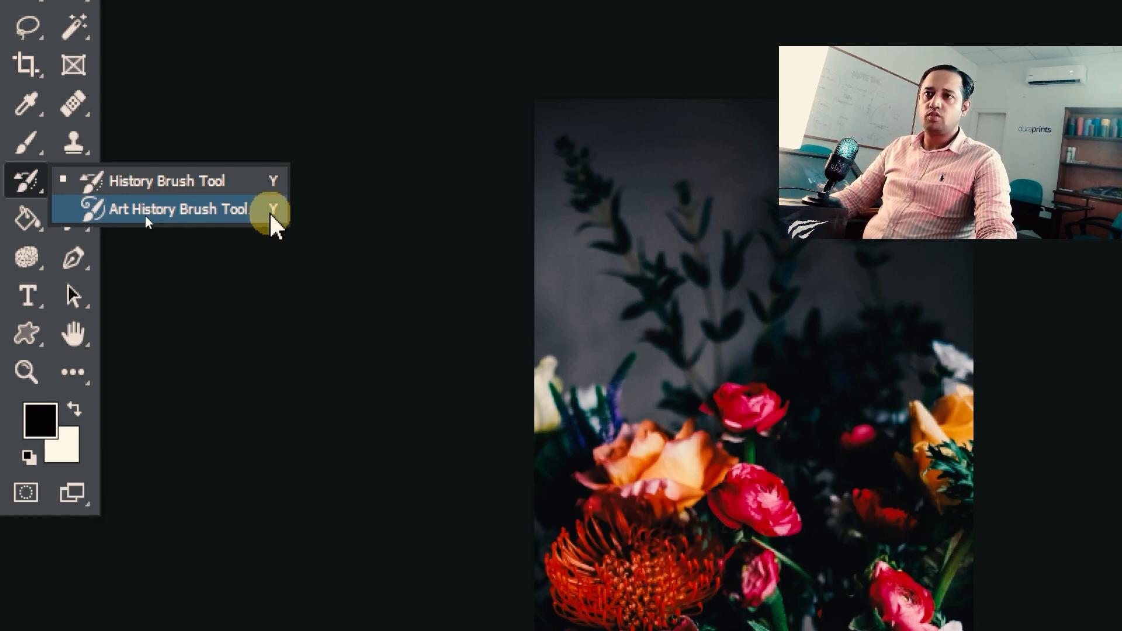
Select the Art History Brush tool briefly, ending with the History Brush tool as the active tool.
click(270, 215)
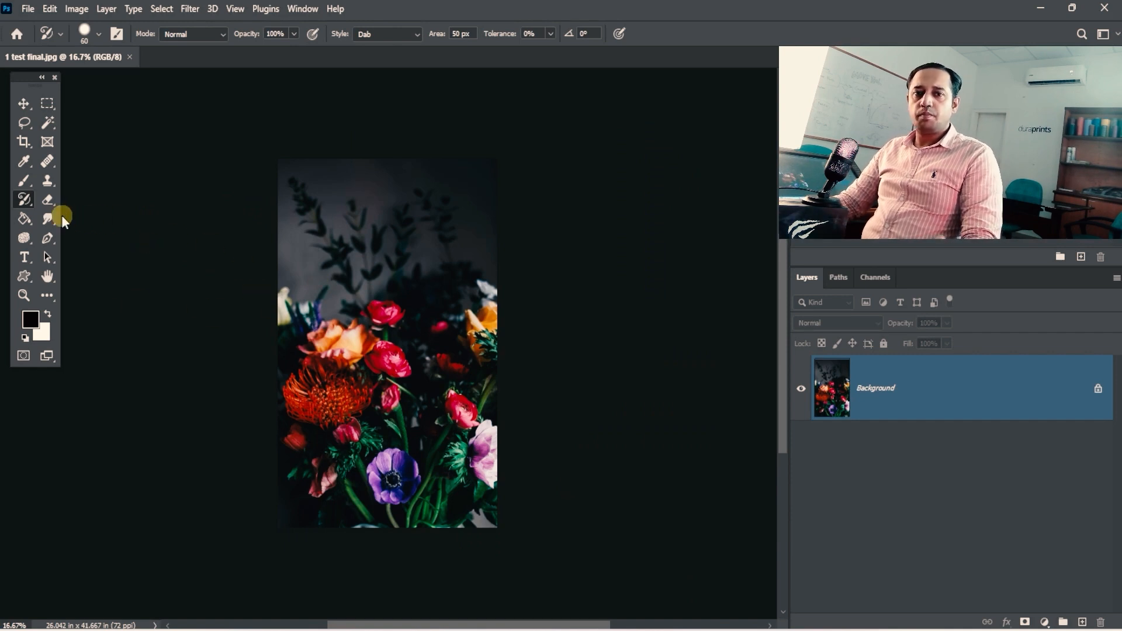
right_click(27, 199)
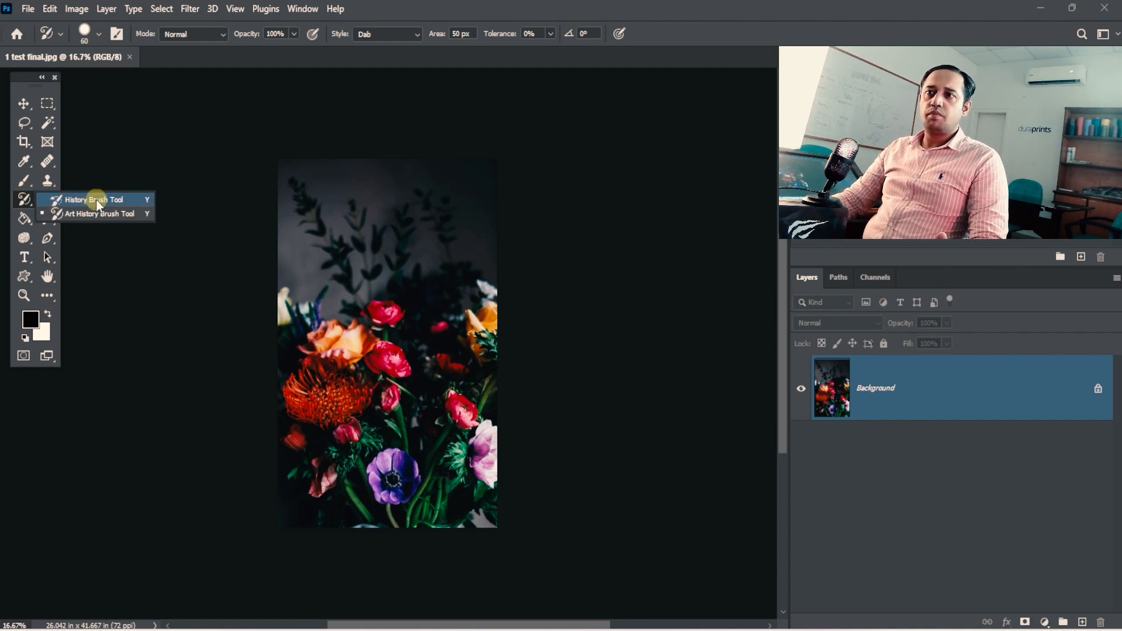
click(87, 214)
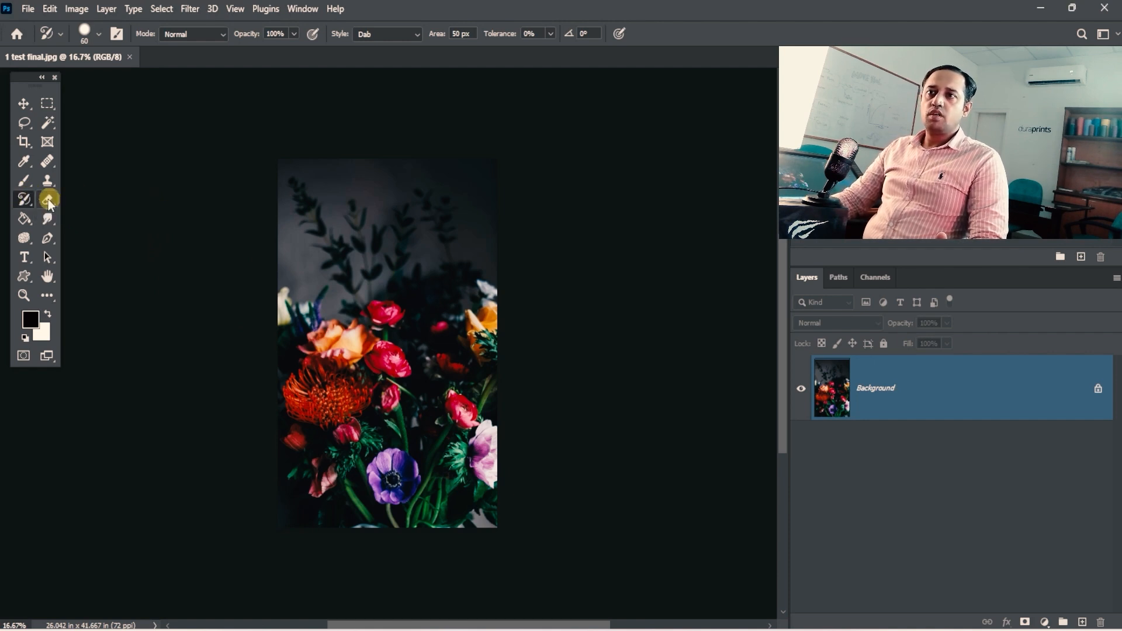
drag(25, 202, 69, 200)
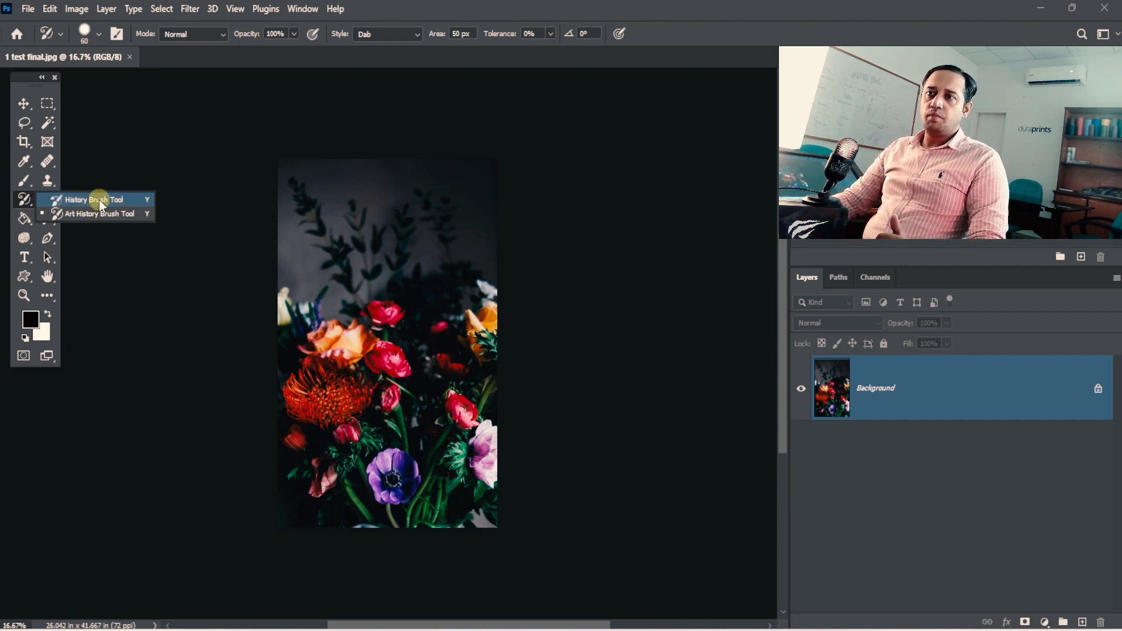
click(81, 202)
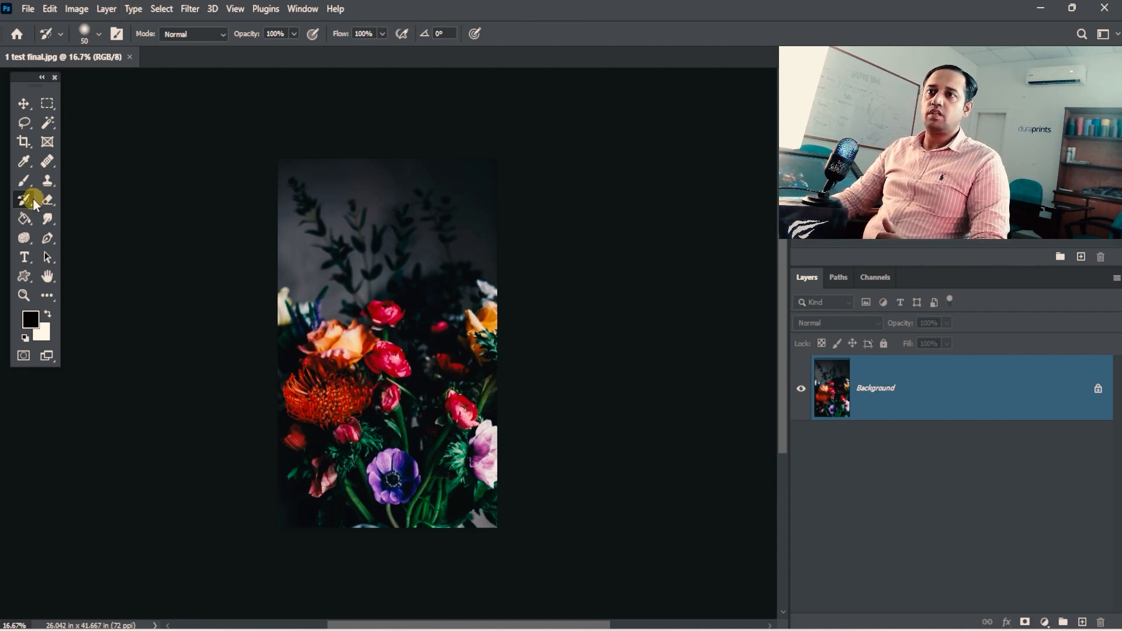
Convert the flower photo to monochrome with a Black & White adjustment using the Default preset.
click(77, 9)
mouse_move(175, 49)
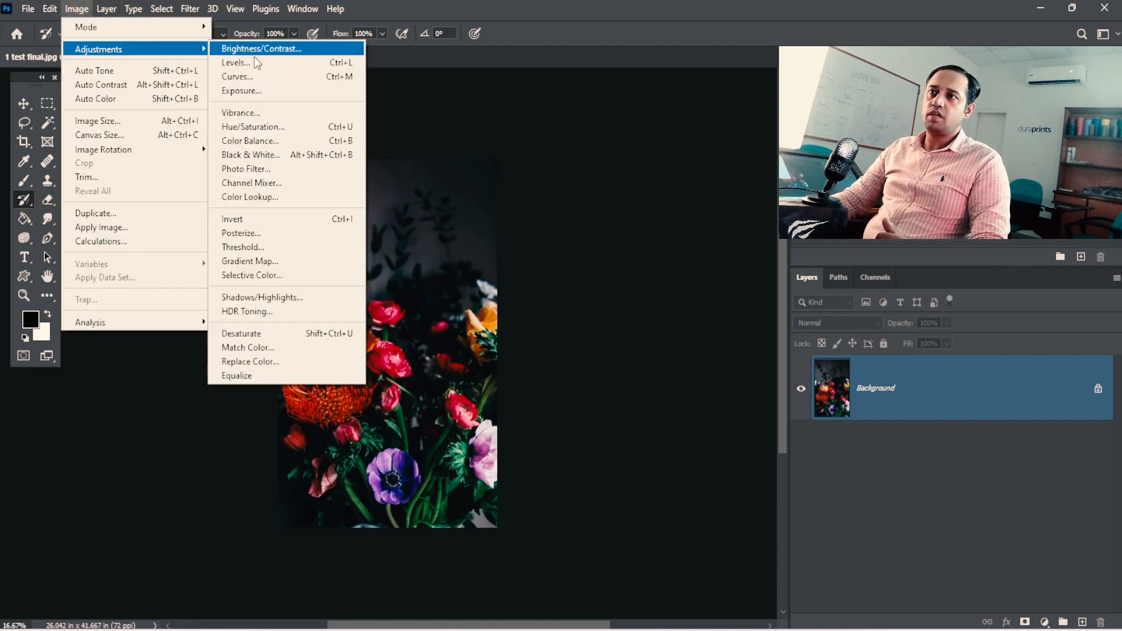
click(284, 154)
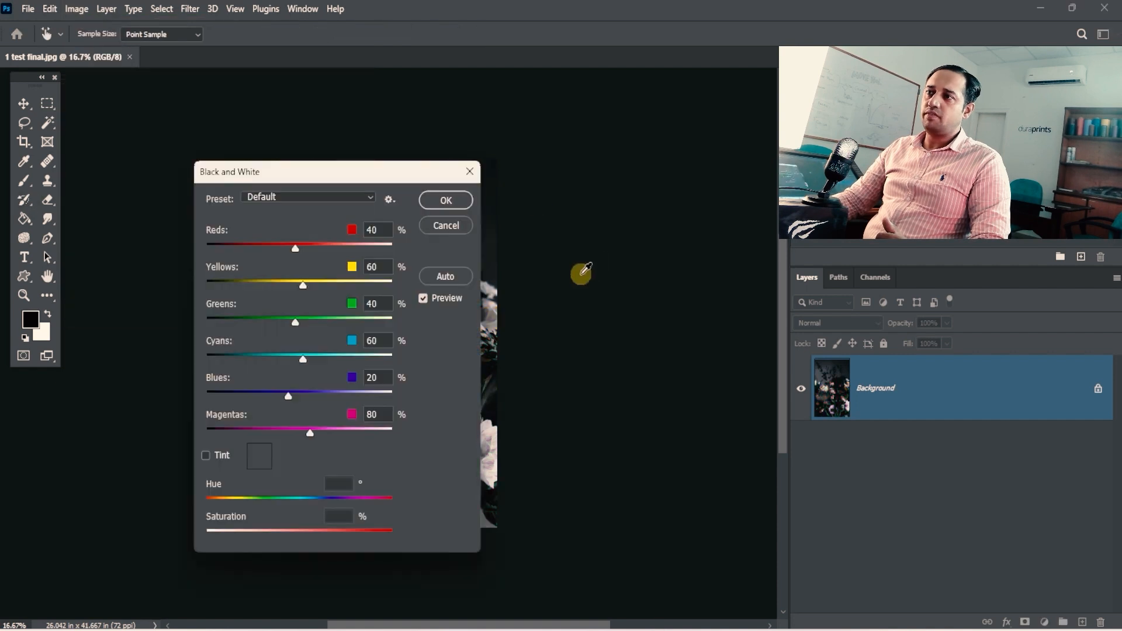
click(448, 199)
Enlarge the History Brush to 250 px and paint color back into the red, pink and purple flowers.
key(y)
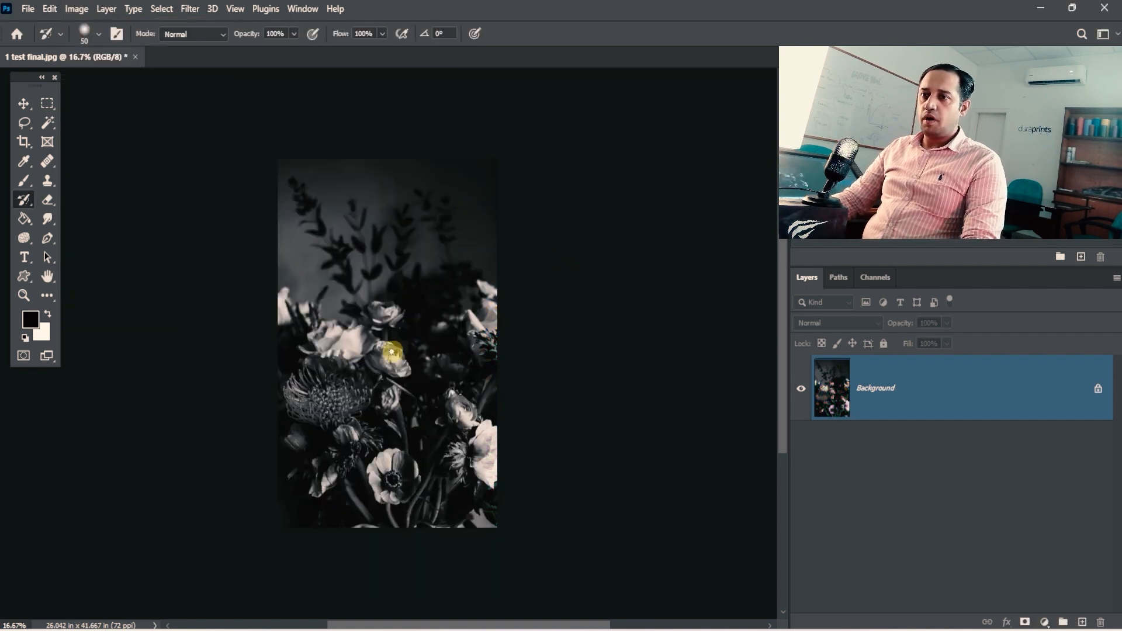
key(bracketright)
key(bracketright)
key(bracketright)
key(bracketright)
key(bracketright)
key(bracketright)
key(bracketright)
key(bracketright)
key(bracketright)
key(bracketright)
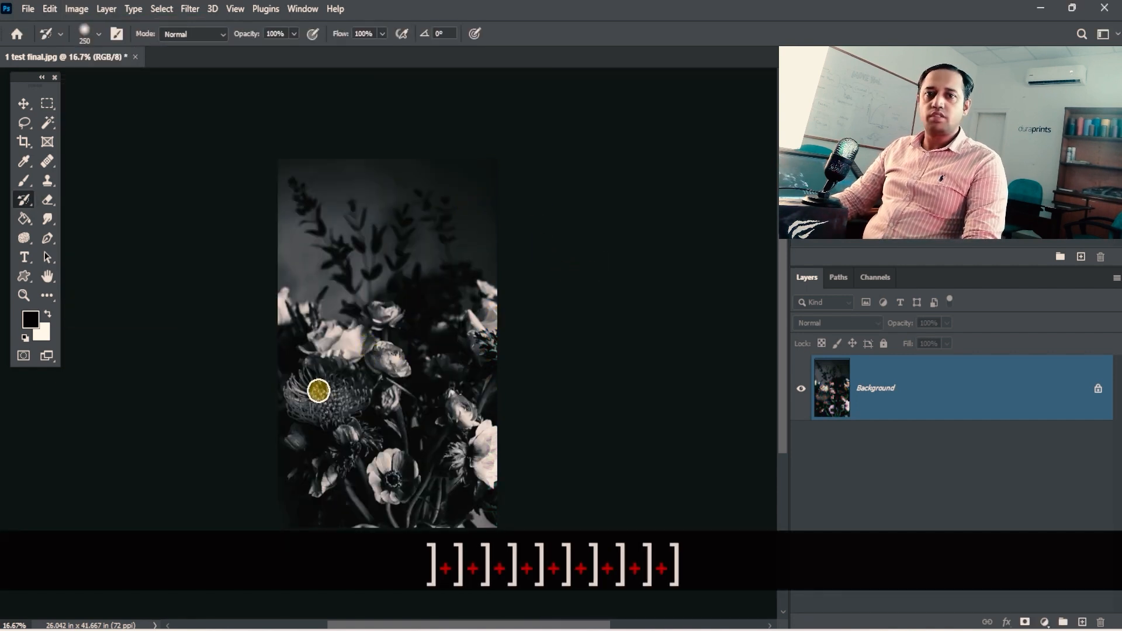
mouse_move(355, 390)
mouse_down()
mouse_move(303, 385)
mouse_move(360, 364)
mouse_move(373, 388)
mouse_move(393, 356)
mouse_move(389, 418)
mouse_move(348, 456)
mouse_move(392, 497)
mouse_move(382, 495)
mouse_move(403, 467)
mouse_move(393, 466)
mouse_move(458, 492)
mouse_up()
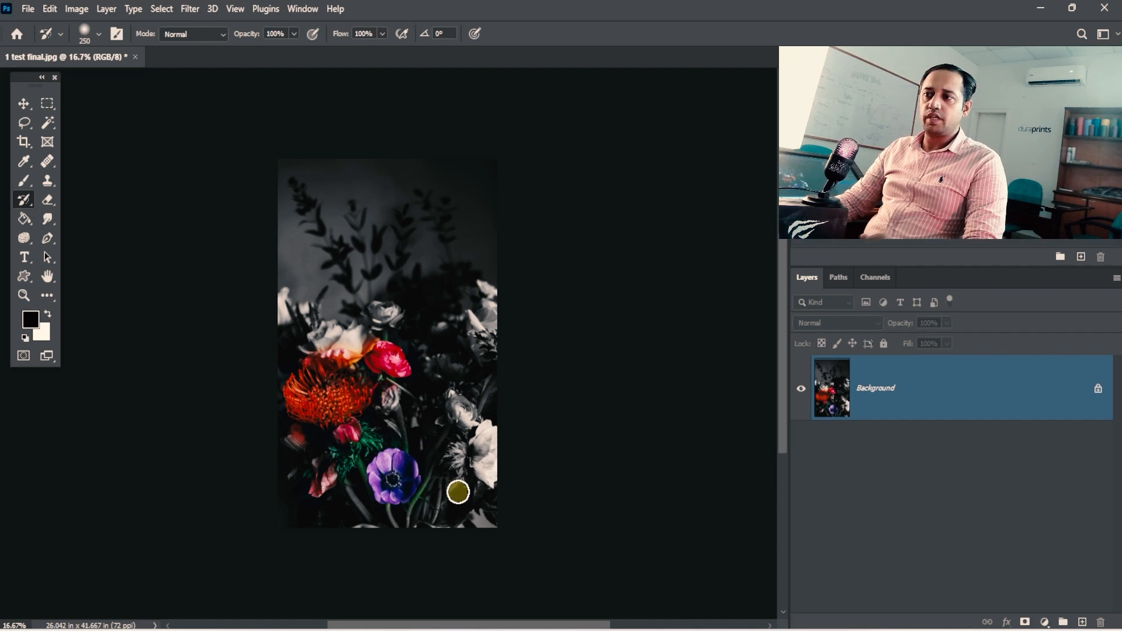
Show the document history, step back through the brush strokes and delete the Black & White state to restore the original photo.
click(303, 8)
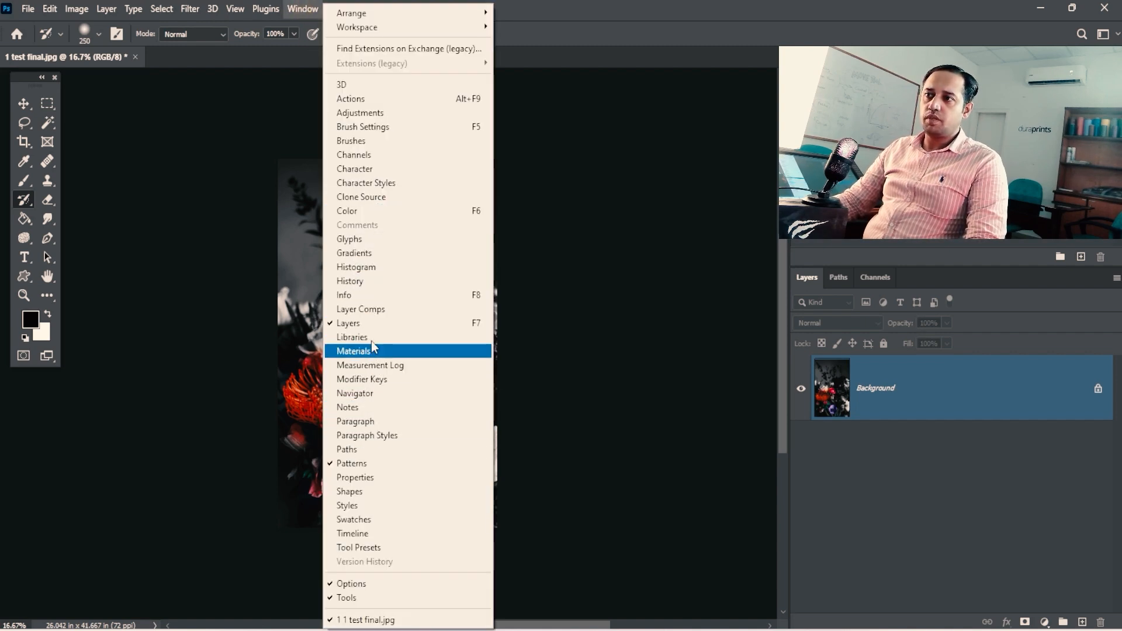
click(357, 281)
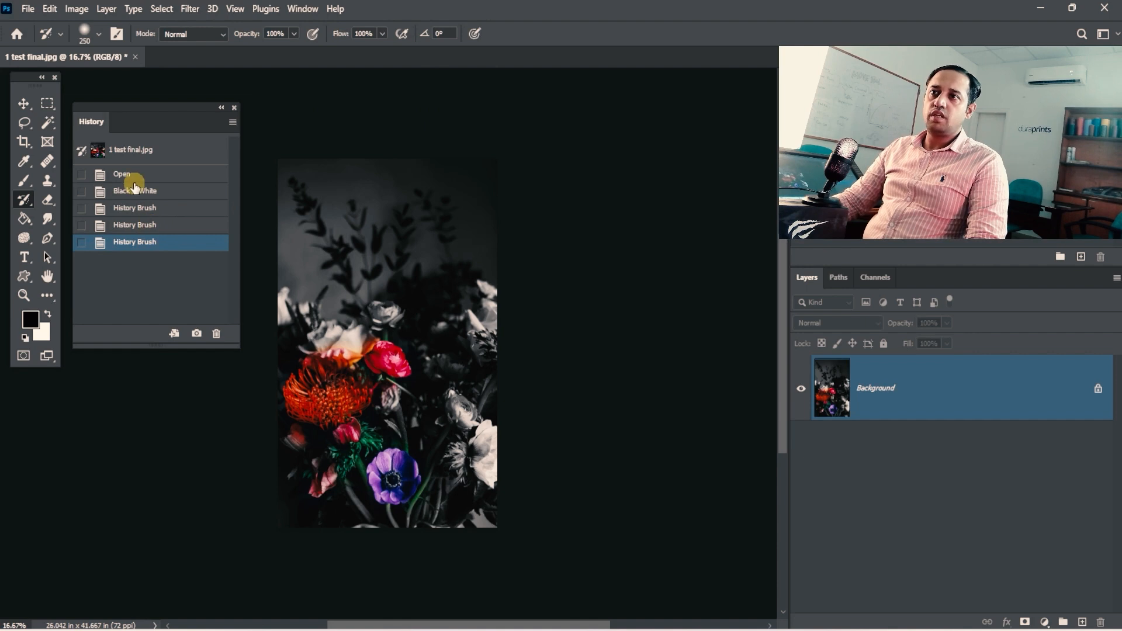
click(134, 227)
click(141, 210)
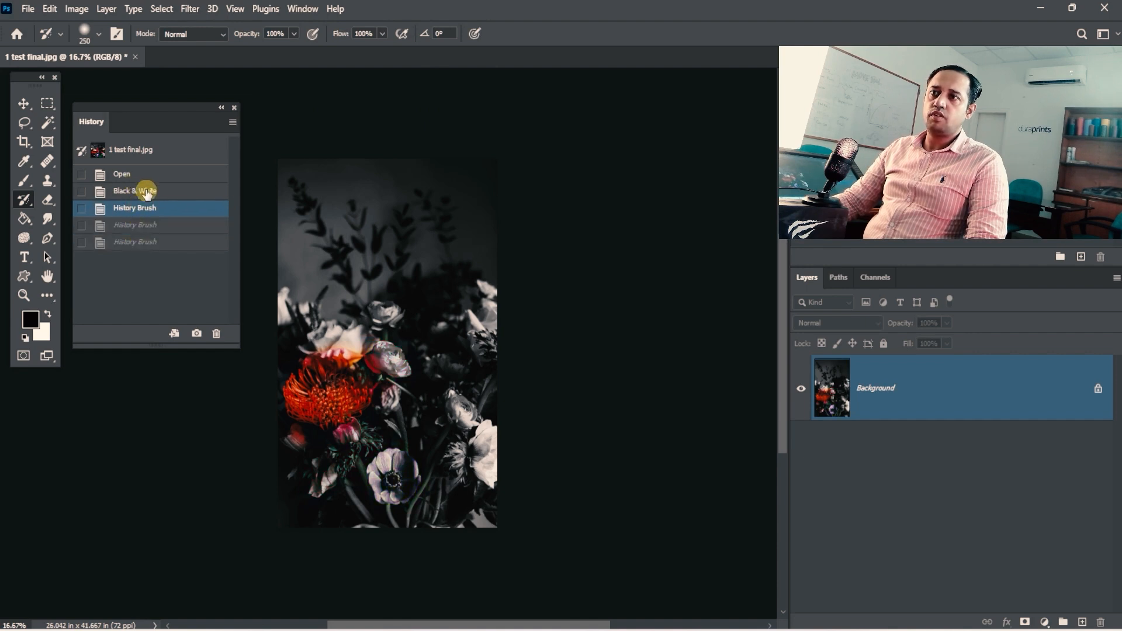
click(158, 191)
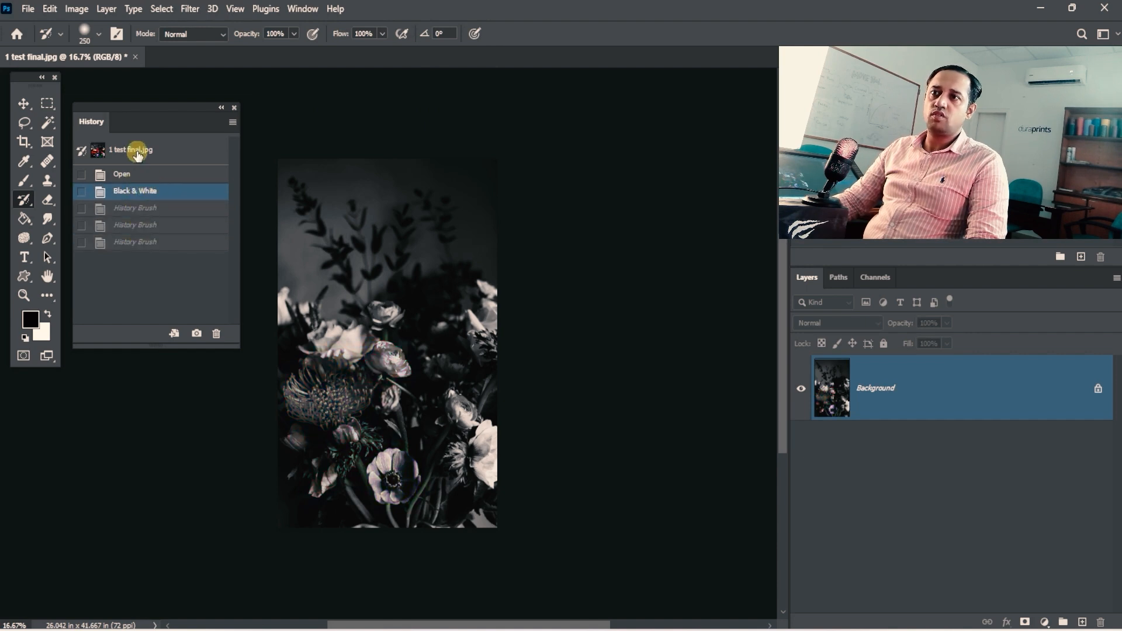
click(218, 334)
click(496, 246)
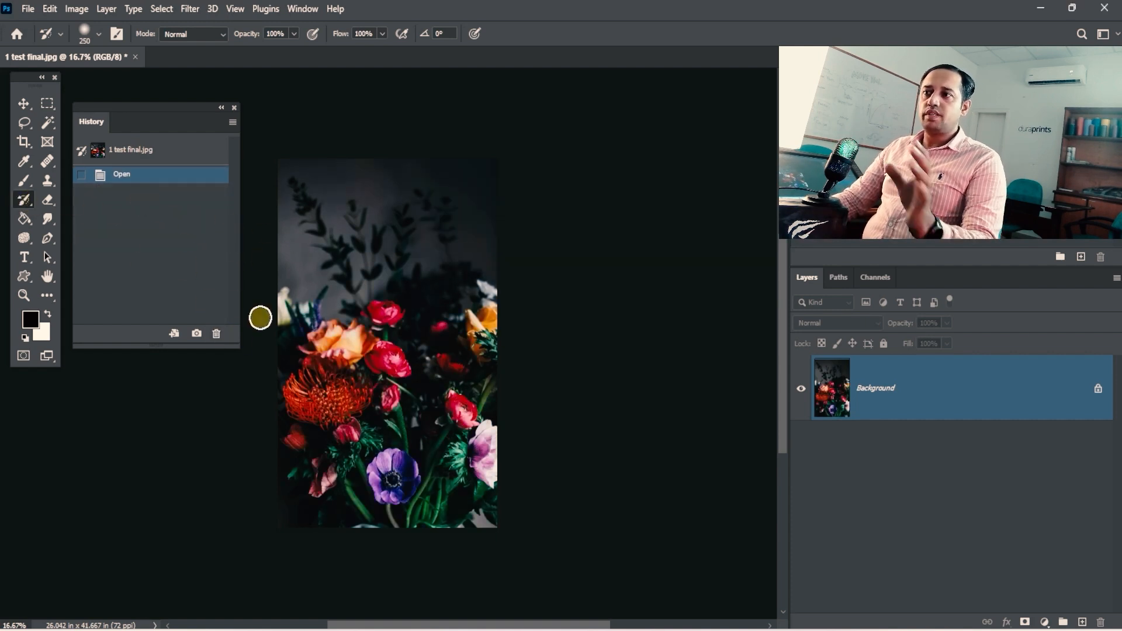
Activate the Art History Brush tool for work on a close-up of the red and orange flowers.
right_click(29, 203)
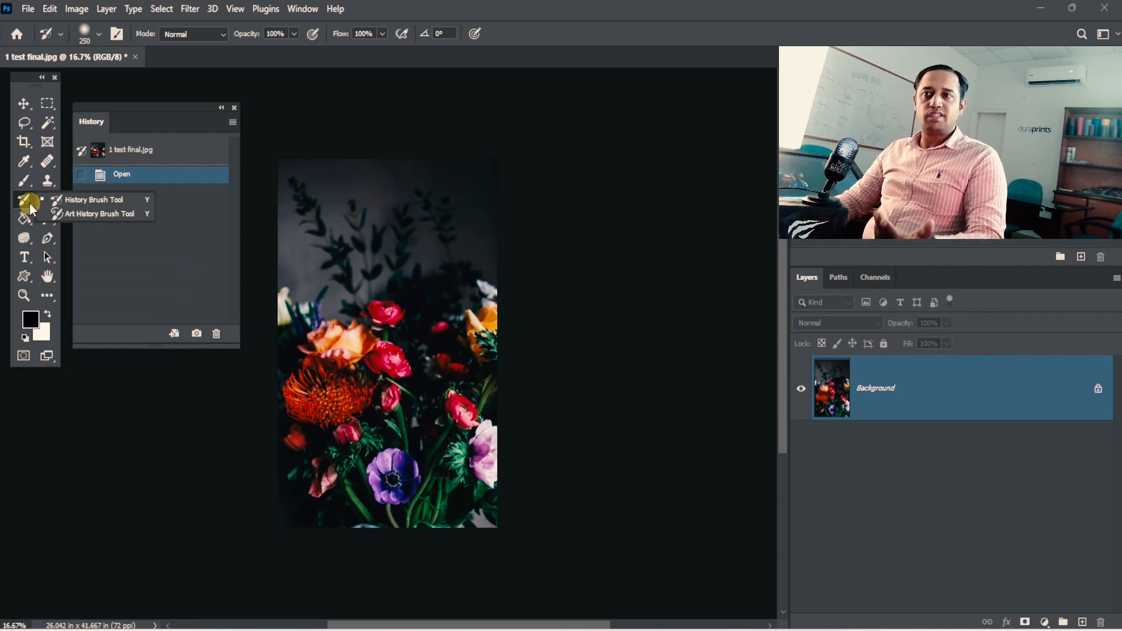
click(87, 213)
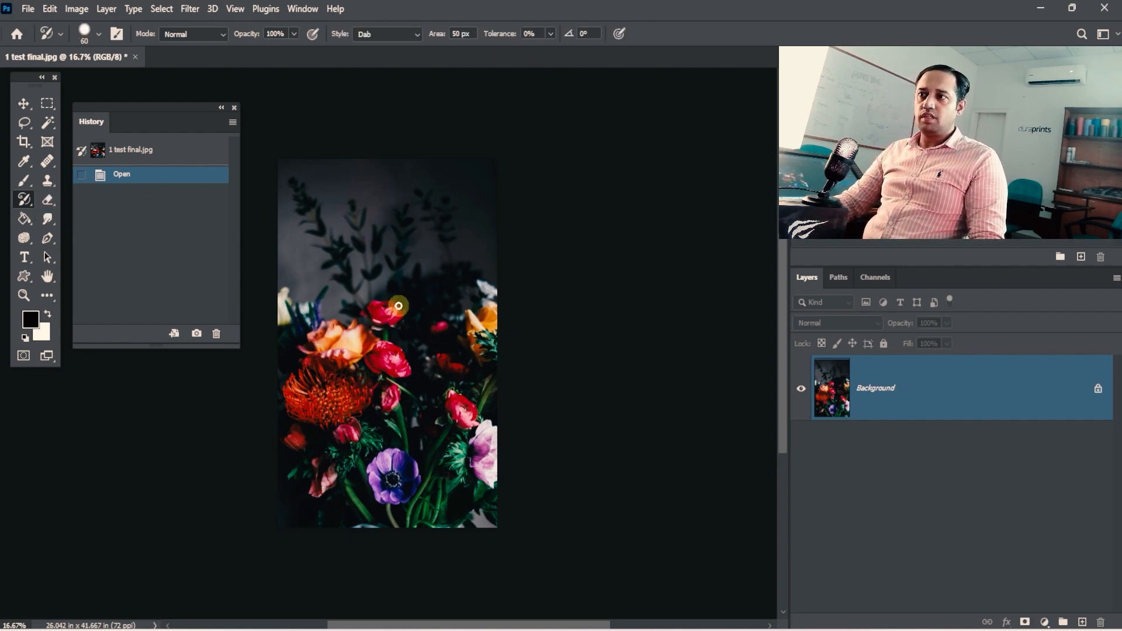
drag(396, 365, 491, 342)
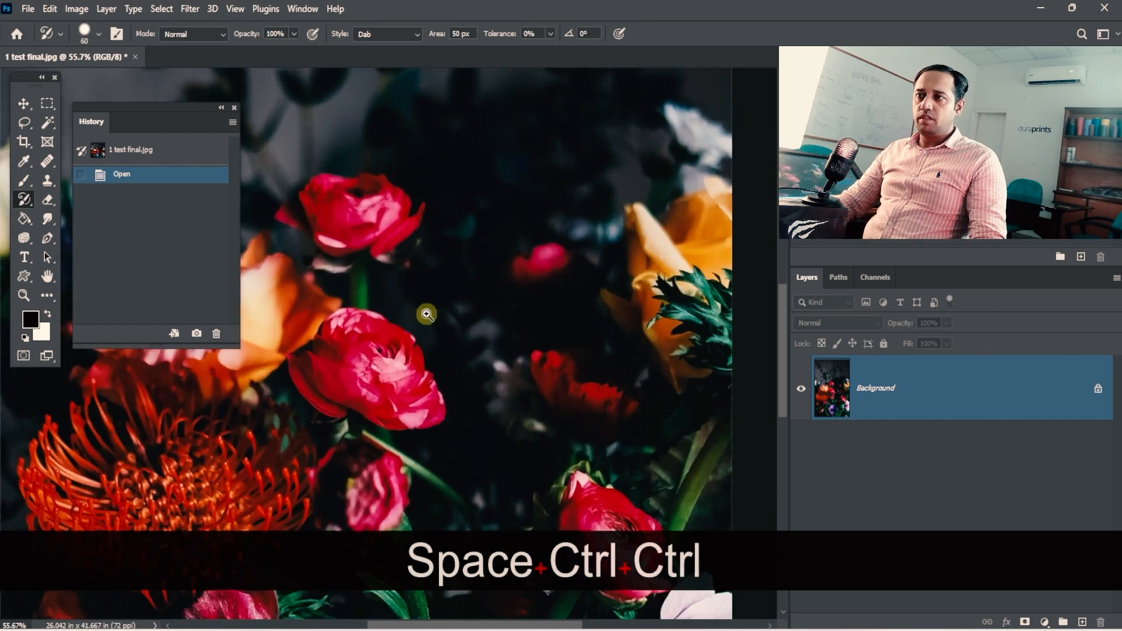
drag(426, 313, 611, 330)
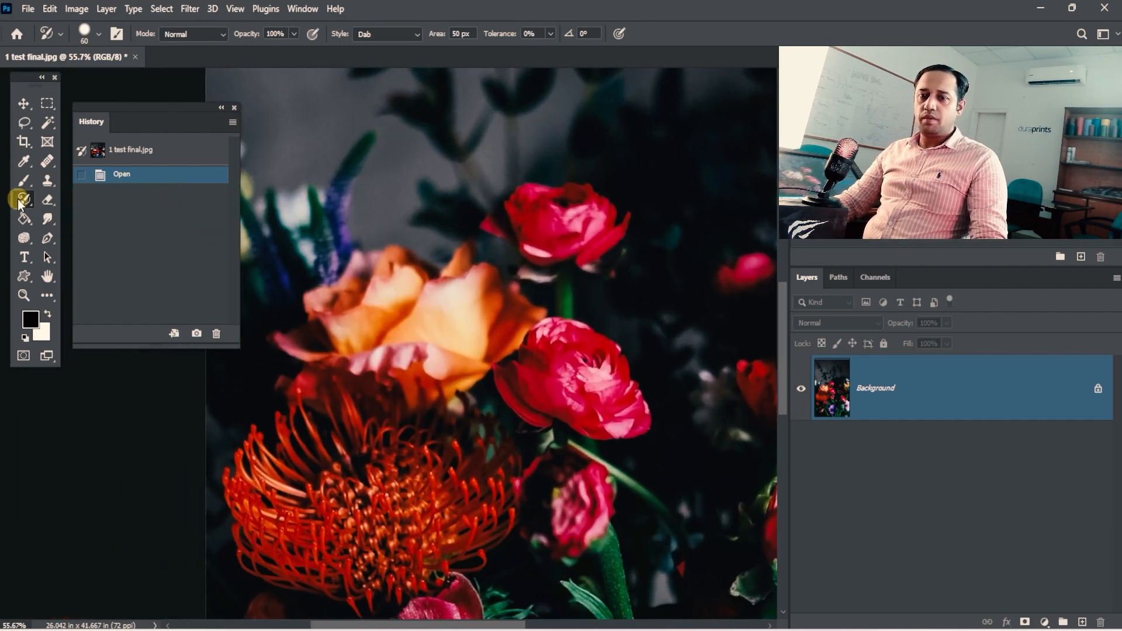
drag(21, 202, 100, 213)
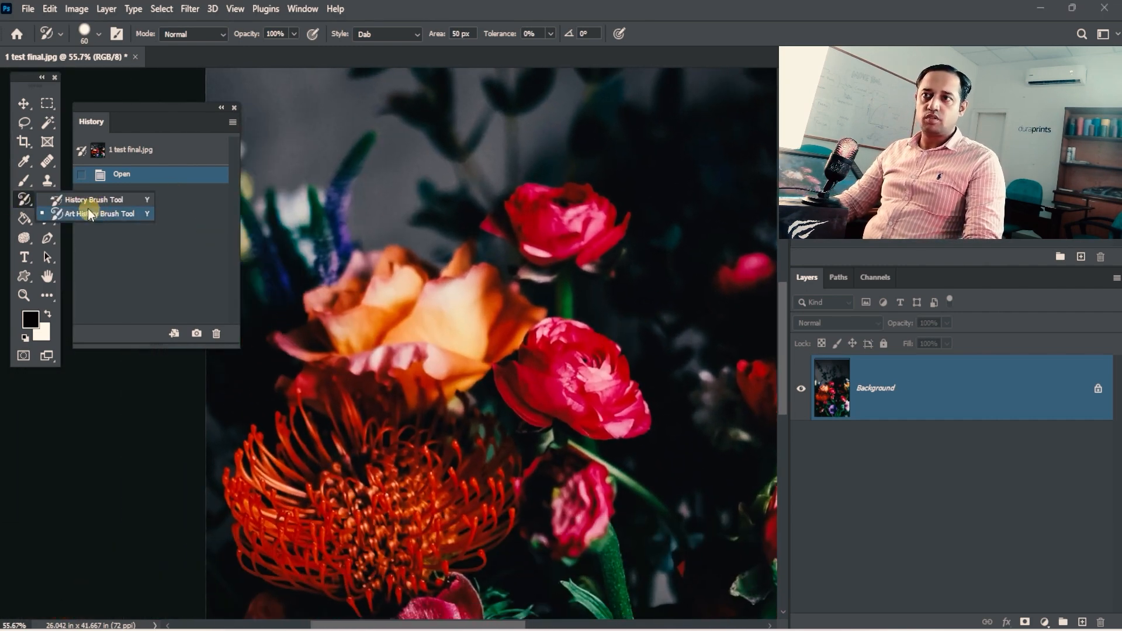
click(24, 201)
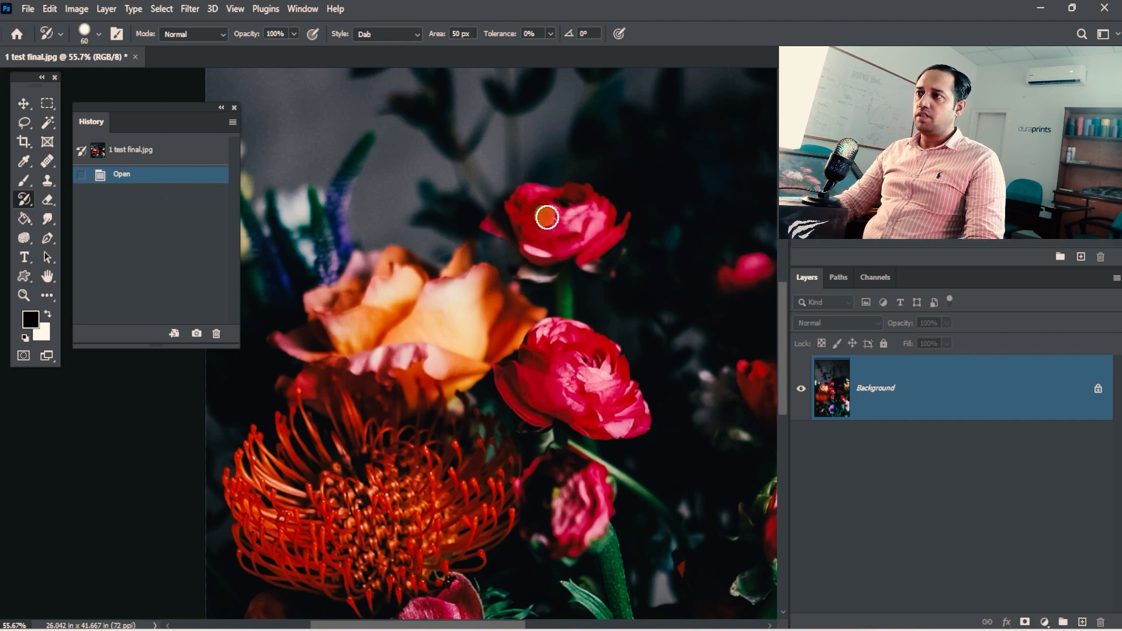
Paint over the pink, orange and red flowers with the Art History Brush in Dab style, and undo both strokes.
mouse_move(546, 209)
mouse_down()
mouse_move(530, 238)
mouse_move(609, 230)
mouse_move(593, 197)
mouse_move(513, 207)
mouse_move(510, 250)
mouse_move(599, 223)
mouse_move(552, 217)
mouse_move(494, 232)
mouse_move(544, 270)
mouse_move(526, 294)
mouse_move(521, 346)
mouse_move(565, 303)
mouse_move(581, 313)
mouse_move(520, 358)
mouse_move(570, 352)
mouse_move(576, 381)
mouse_move(618, 417)
mouse_move(505, 432)
mouse_move(539, 392)
mouse_move(465, 340)
mouse_move(476, 265)
mouse_move(432, 264)
mouse_move(437, 248)
mouse_move(407, 255)
mouse_move(352, 236)
mouse_move(353, 277)
mouse_move(429, 348)
mouse_move(340, 379)
mouse_move(348, 373)
mouse_move(265, 386)
mouse_move(325, 406)
mouse_move(376, 447)
mouse_move(324, 459)
mouse_move(260, 433)
mouse_move(291, 476)
mouse_move(314, 481)
mouse_move(314, 452)
mouse_move(296, 438)
mouse_move(252, 451)
mouse_move(434, 468)
mouse_move(421, 469)
mouse_move(417, 438)
mouse_move(440, 459)
mouse_move(506, 402)
mouse_move(490, 388)
mouse_move(488, 413)
mouse_move(545, 424)
mouse_move(521, 428)
mouse_move(458, 504)
mouse_move(363, 536)
mouse_move(299, 535)
mouse_move(465, 487)
mouse_move(303, 531)
mouse_move(228, 490)
mouse_move(363, 548)
mouse_move(470, 507)
mouse_move(393, 505)
mouse_up()
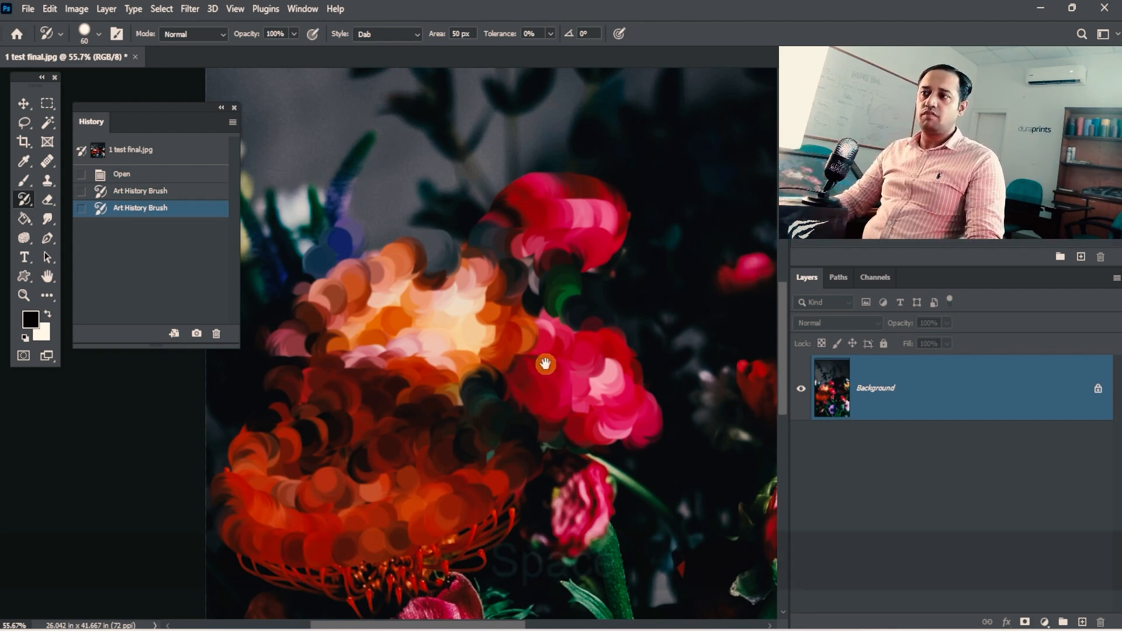
ctrl+alt+click(534, 396)
drag(534, 397, 497, 395)
drag(572, 415, 534, 390)
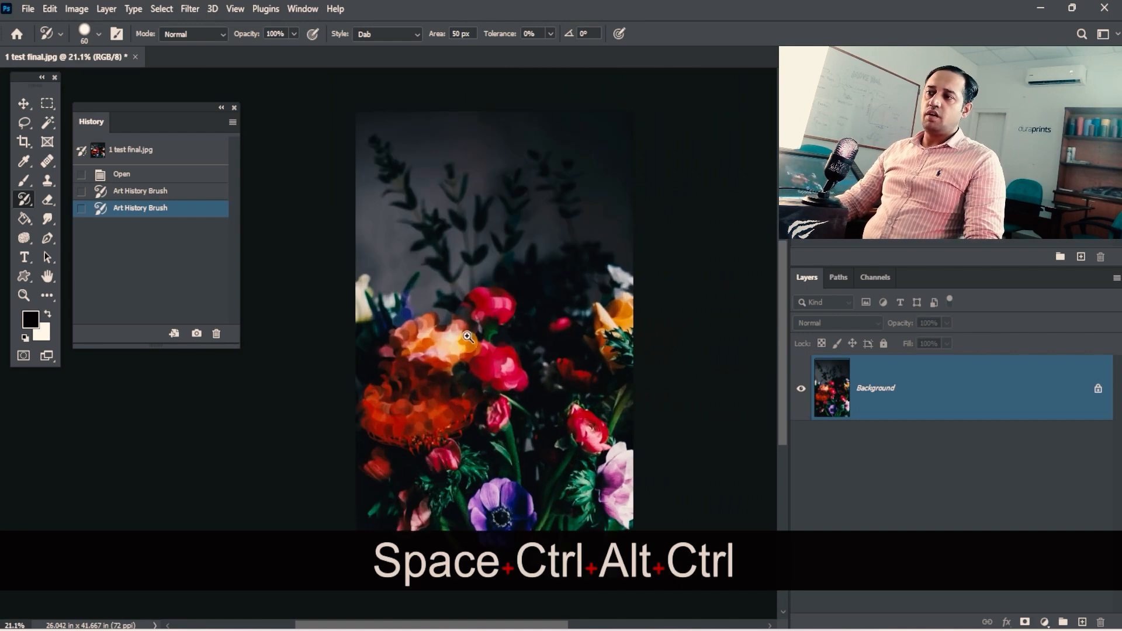
drag(483, 335, 500, 343)
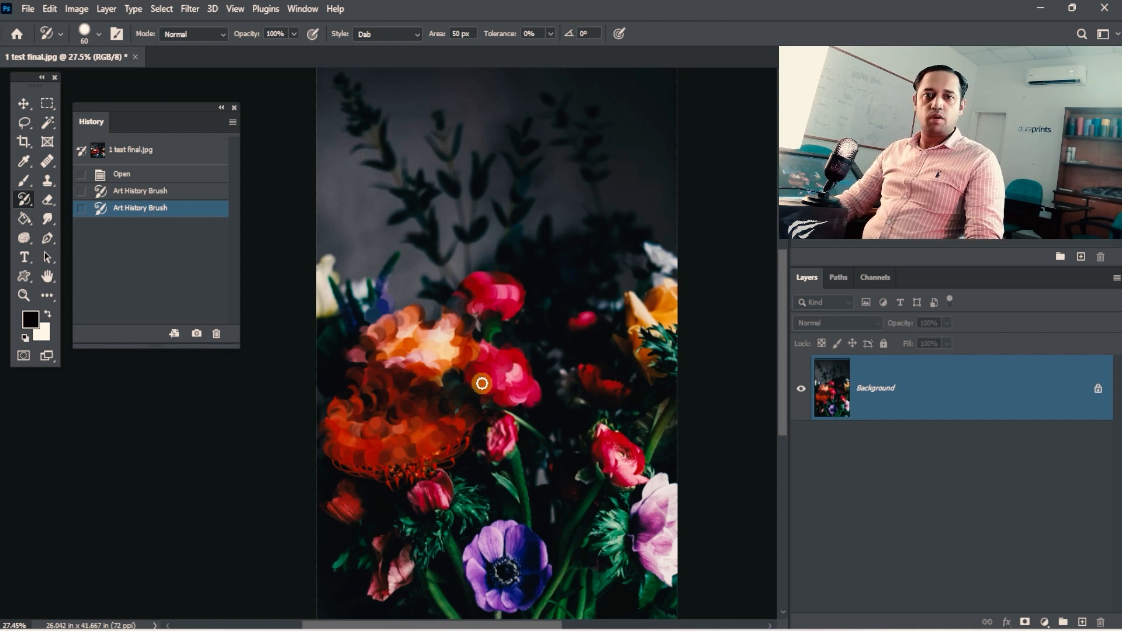
key(ctrl+z)
key(ctrl+z)
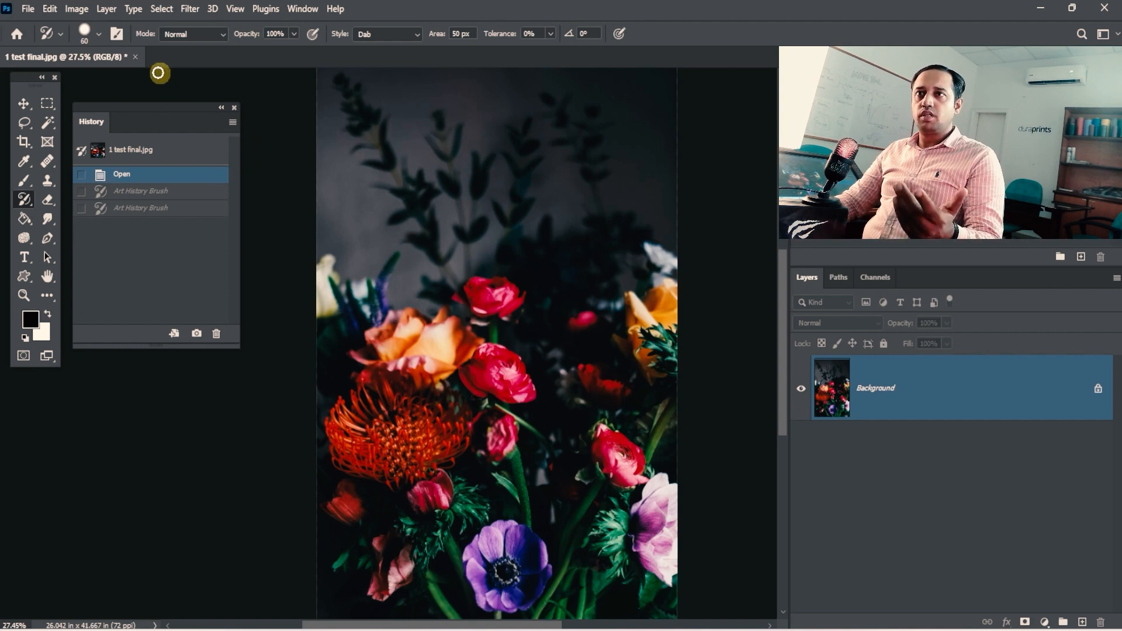
Open the Brush Settings, set the brush tip spacing to 44%, and undo a test stroke on the flowers.
click(97, 40)
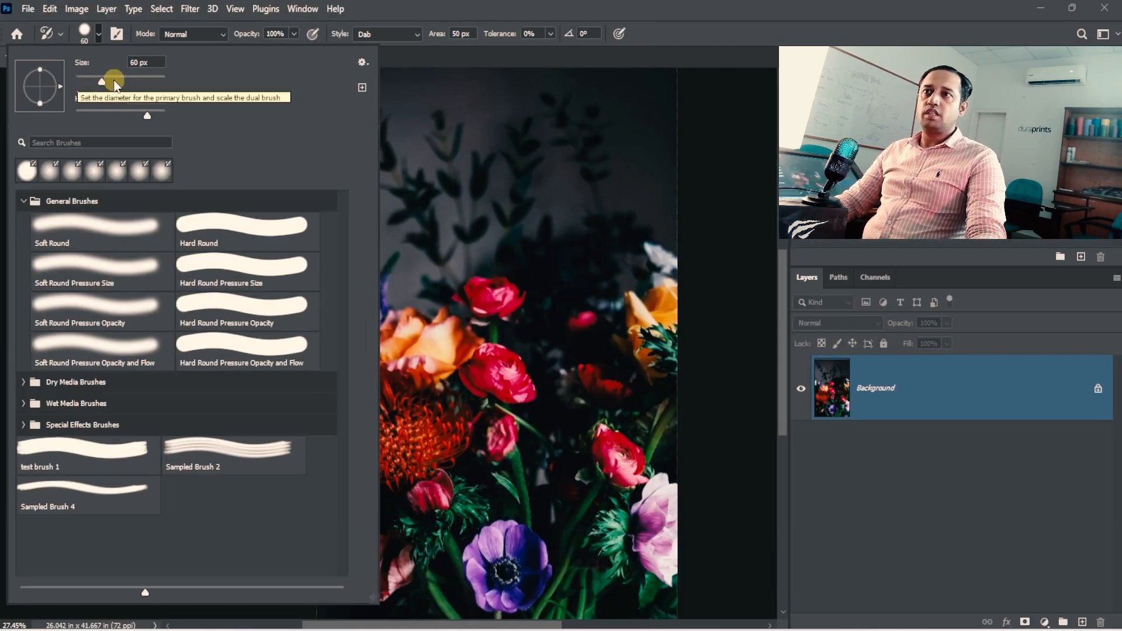
click(150, 28)
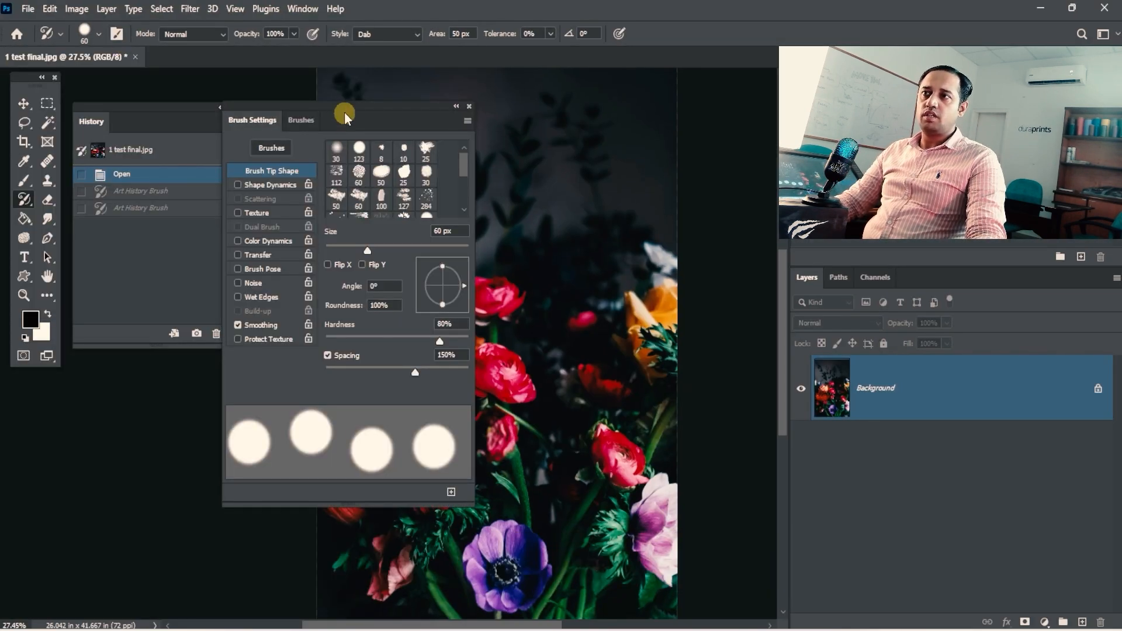
drag(345, 115, 222, 109)
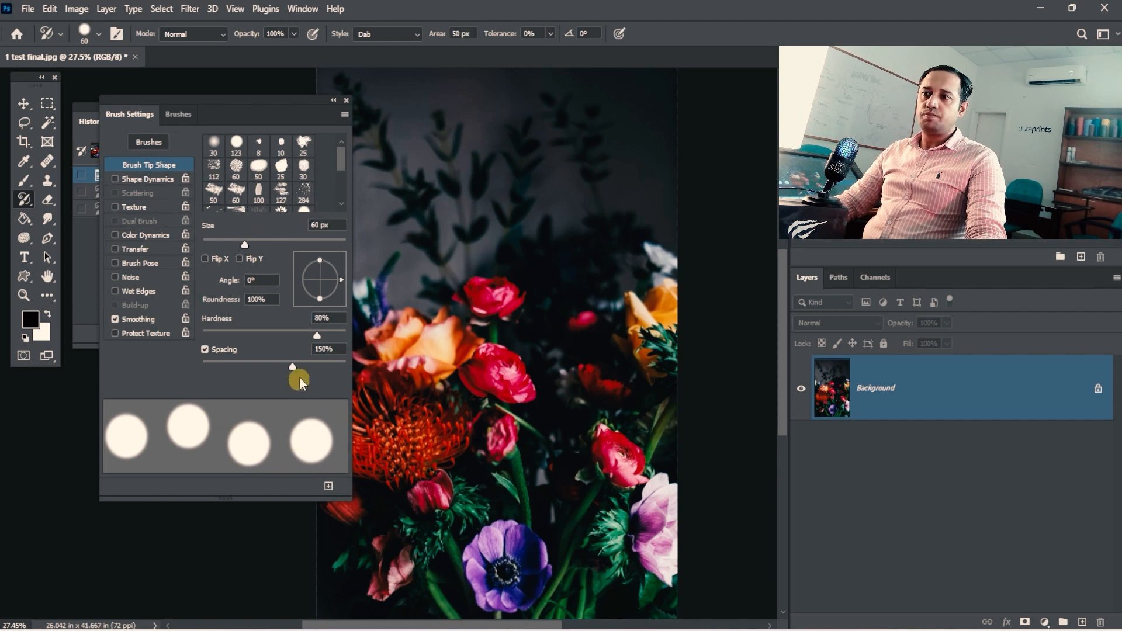
mouse_move(287, 373)
mouse_down()
mouse_move(255, 368)
mouse_move(314, 370)
mouse_move(233, 367)
mouse_up()
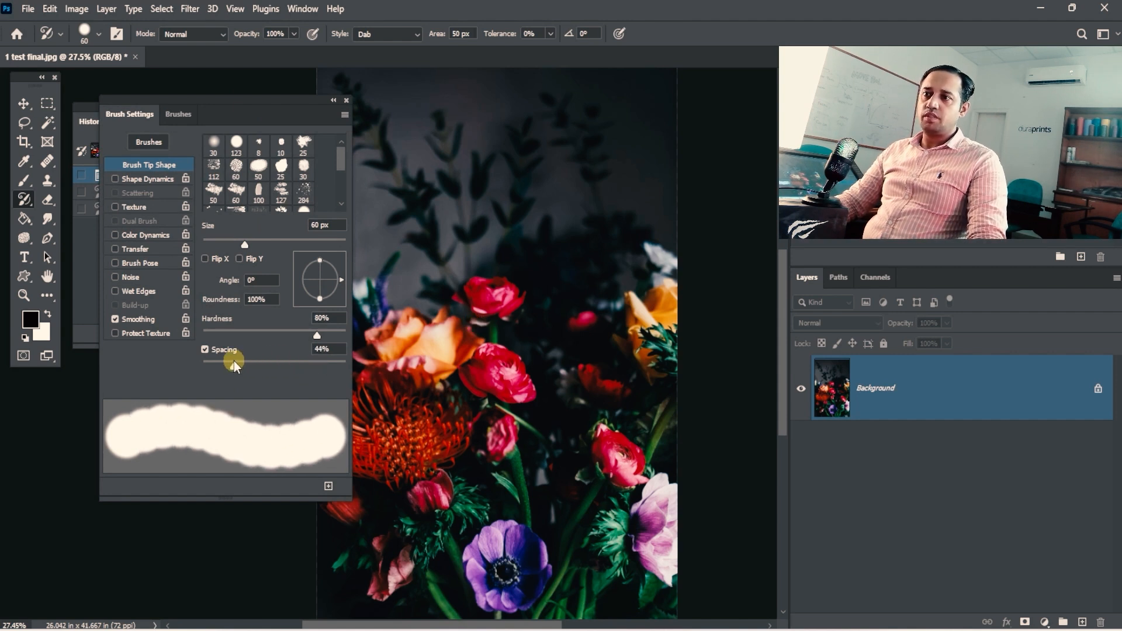
mouse_move(495, 364)
mouse_down()
mouse_move(443, 369)
mouse_move(551, 359)
mouse_move(462, 391)
mouse_move(610, 387)
mouse_move(434, 427)
mouse_move(510, 444)
mouse_move(453, 453)
mouse_move(399, 437)
mouse_move(448, 428)
mouse_move(421, 401)
mouse_move(458, 397)
mouse_move(423, 368)
mouse_move(478, 356)
mouse_move(459, 331)
mouse_move(468, 310)
mouse_move(520, 274)
mouse_move(467, 265)
mouse_move(489, 308)
mouse_move(527, 311)
mouse_move(484, 367)
mouse_up()
key(ctrl+z)
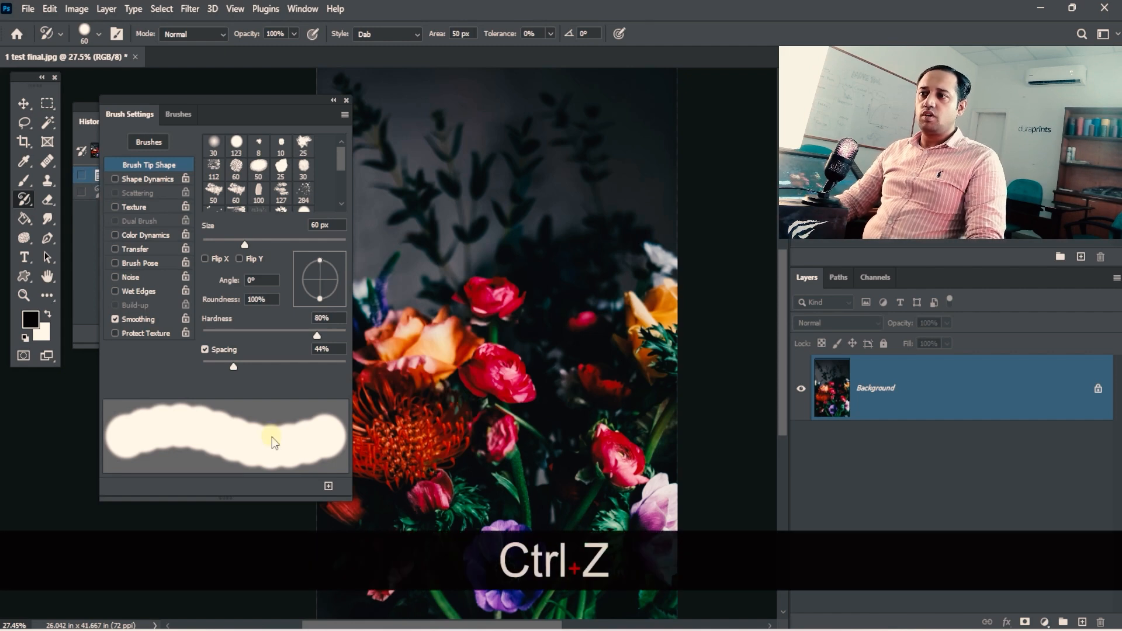
Set the brush tip spacing to 157%.
drag(233, 367, 285, 368)
mouse_move(303, 365)
mouse_down()
mouse_move(318, 364)
mouse_move(308, 366)
mouse_up()
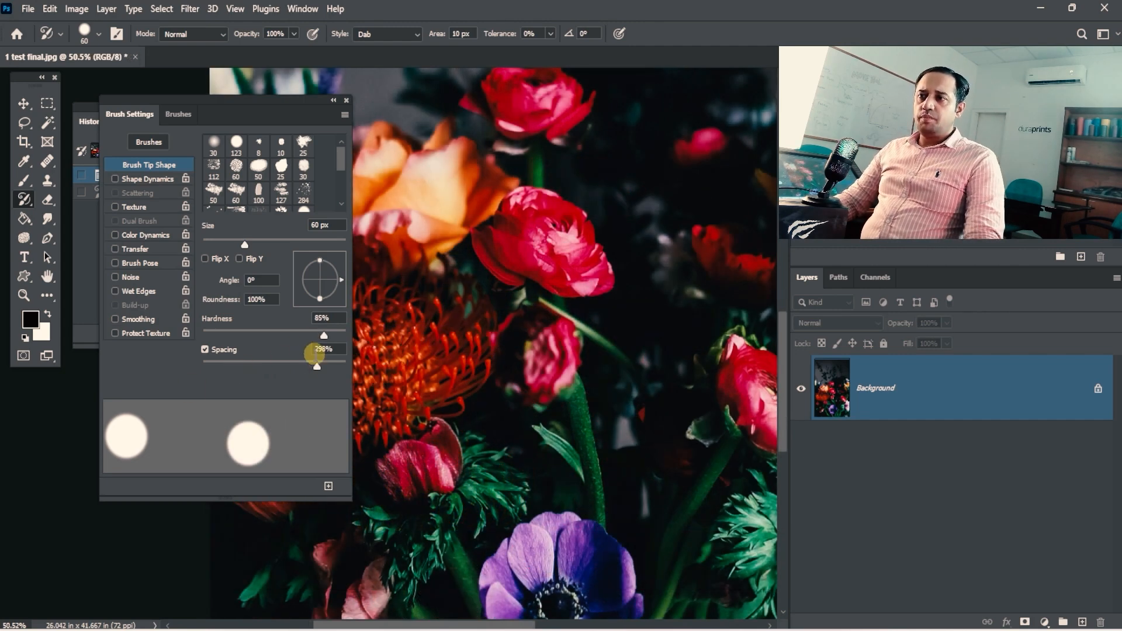
mouse_move(314, 353)
mouse_down()
mouse_move(308, 375)
mouse_move(275, 375)
mouse_move(295, 379)
mouse_up()
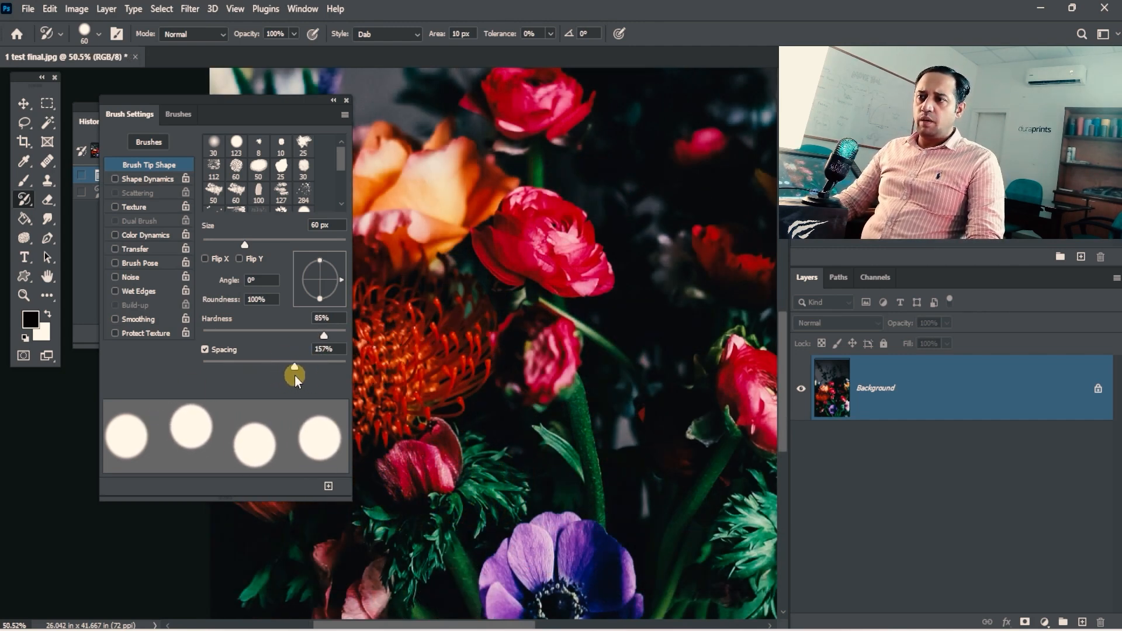
Paint individual Art History Brush dabs at 60 px over the upper part of the spiky red flower.
click(422, 320)
click(403, 369)
click(438, 354)
click(458, 318)
click(417, 339)
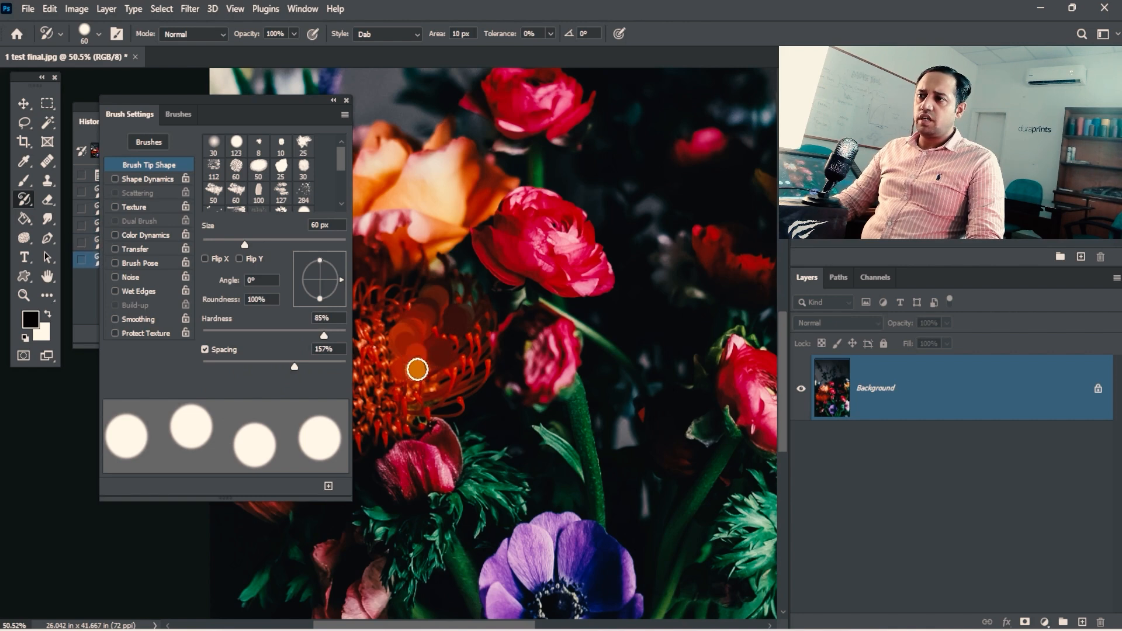
drag(452, 375, 643, 336)
drag(597, 307, 623, 303)
click(536, 279)
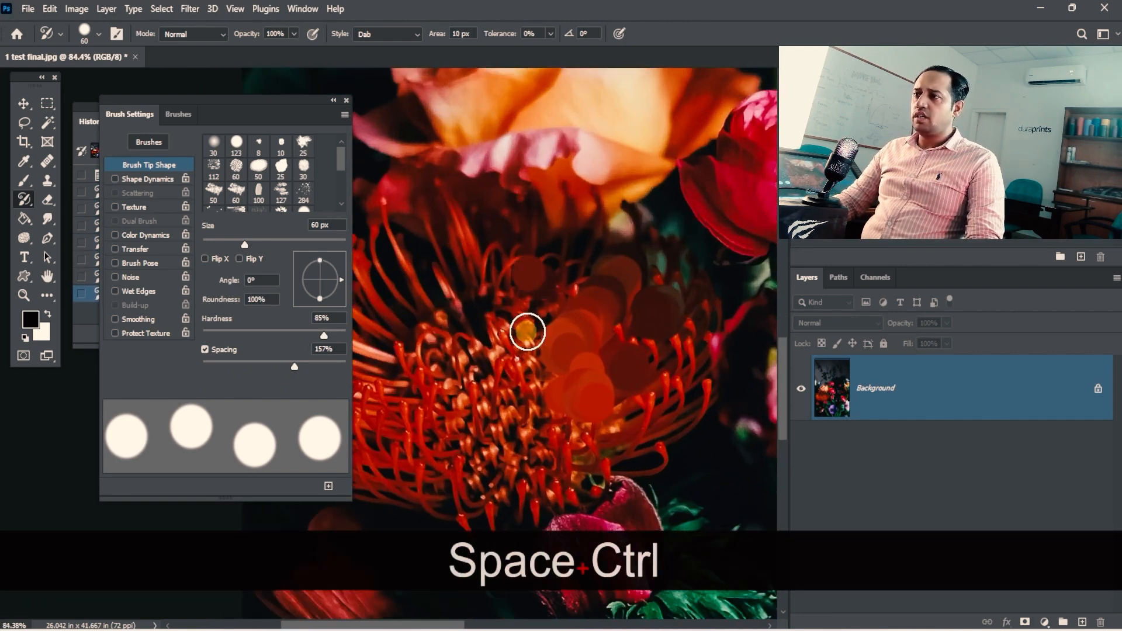
click(526, 331)
click(551, 286)
click(491, 304)
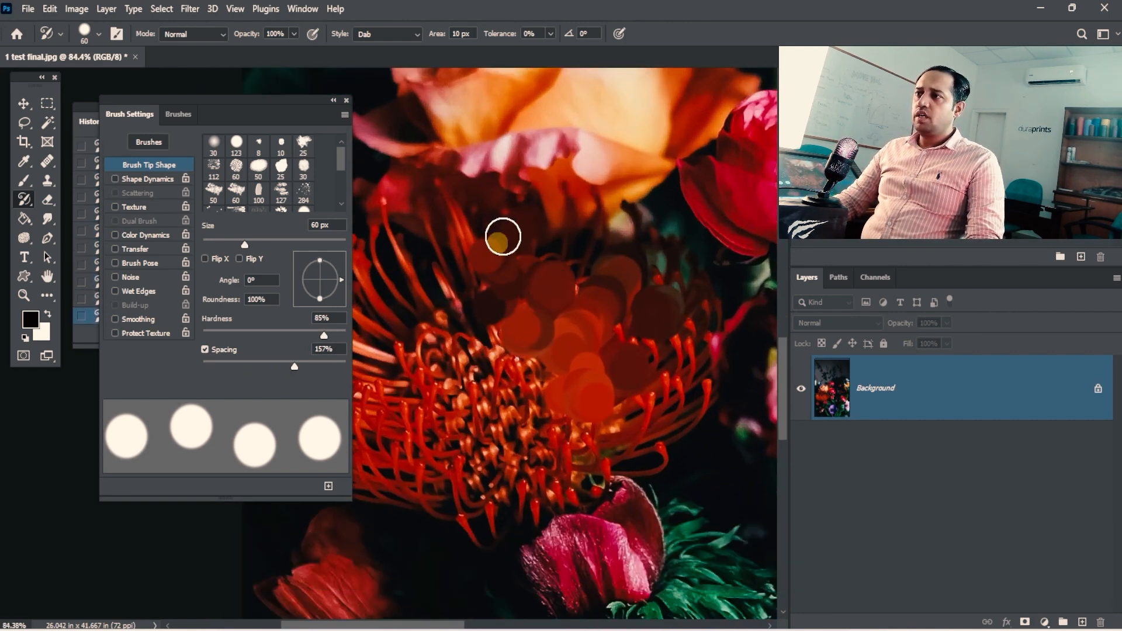
Paint more 60 px Art History Brush dabs over the spiky red flower and set the brush tip spacing to 416%.
mouse_move(502, 237)
mouse_down()
mouse_move(511, 201)
mouse_move(467, 242)
mouse_move(444, 335)
mouse_move(523, 375)
mouse_move(465, 334)
mouse_move(491, 353)
mouse_move(499, 344)
mouse_move(458, 390)
mouse_move(529, 402)
mouse_move(452, 358)
mouse_move(449, 385)
mouse_move(463, 433)
mouse_move(475, 390)
mouse_move(461, 407)
mouse_move(531, 458)
mouse_move(556, 427)
mouse_move(468, 433)
mouse_move(521, 426)
mouse_move(560, 248)
mouse_move(530, 243)
mouse_up()
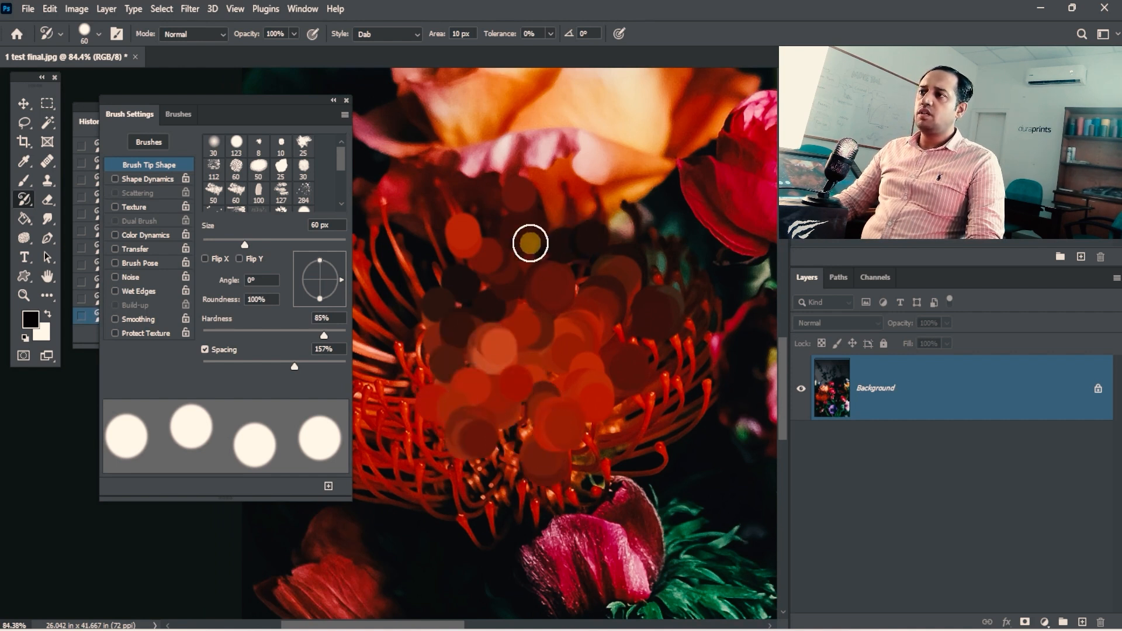
drag(295, 377, 308, 368)
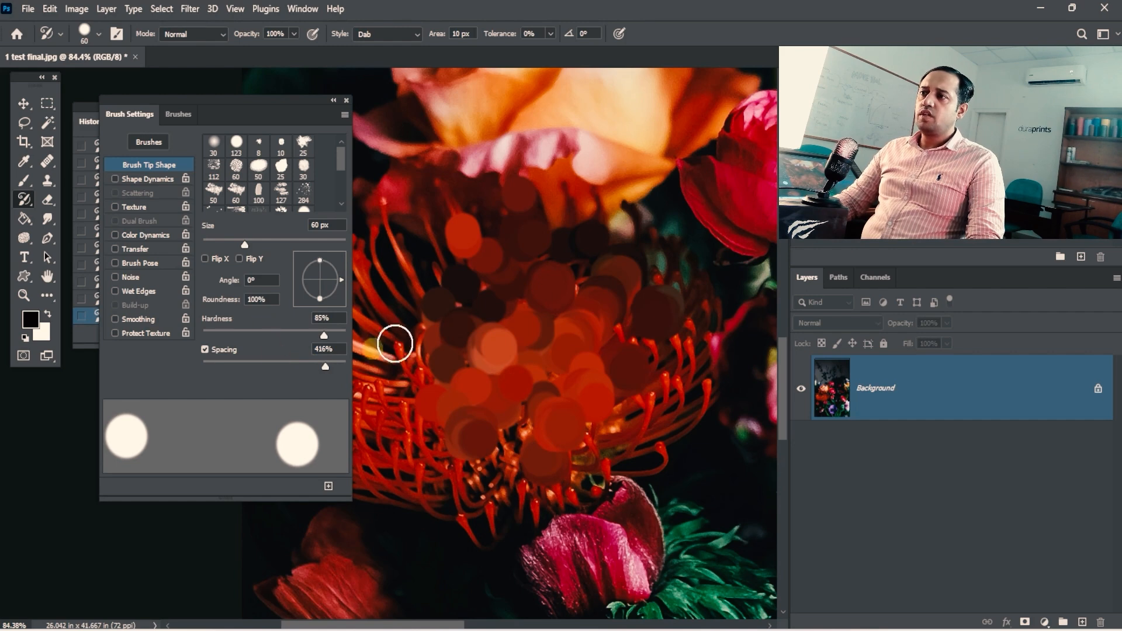
click(596, 209)
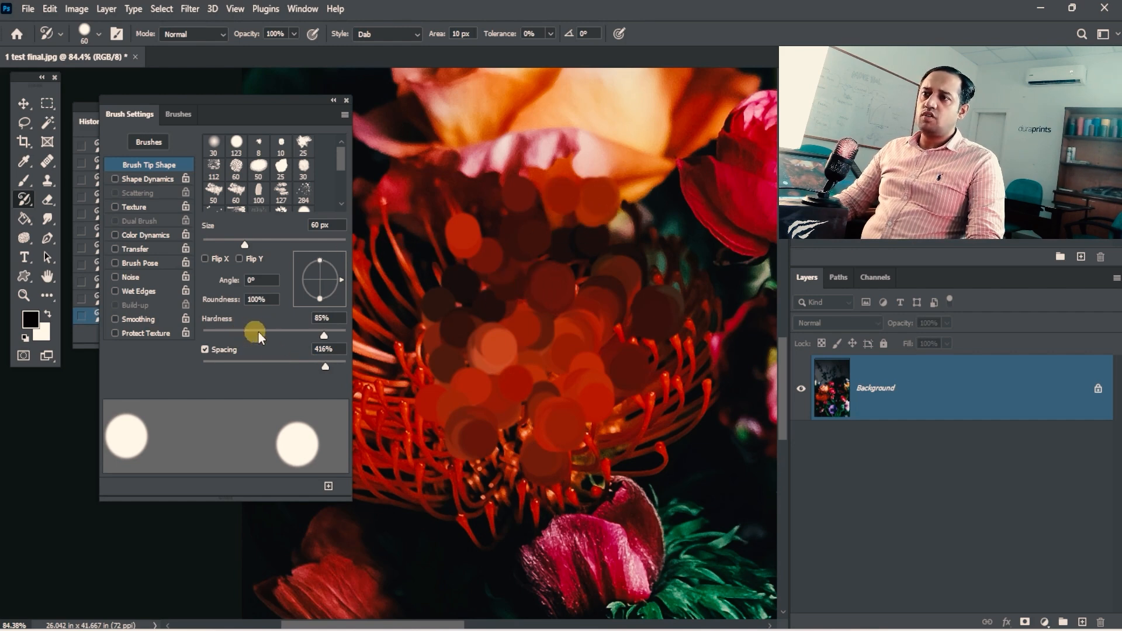
Set the brush hardness to 100% and paint 60 px dabs over the upper petals of the purple flower.
mouse_move(479, 241)
mouse_down()
mouse_move(420, 223)
mouse_move(419, 273)
mouse_move(383, 288)
mouse_up()
key(space)
drag(421, 341, 457, 325)
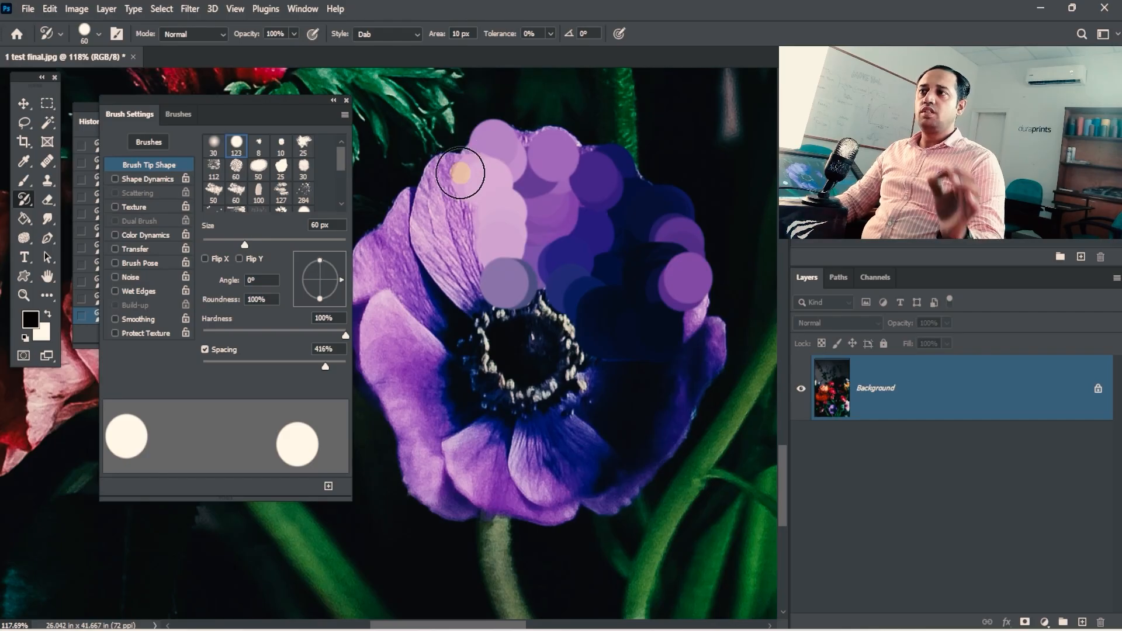
Reduce the brush size to 9 px and paint fine dabs over the purple flower's upper front petal.
key(bracketleft)
key(bracketleft)
key(bracketleft)
key(bracketleft)
key(bracketleft)
key(bracketleft)
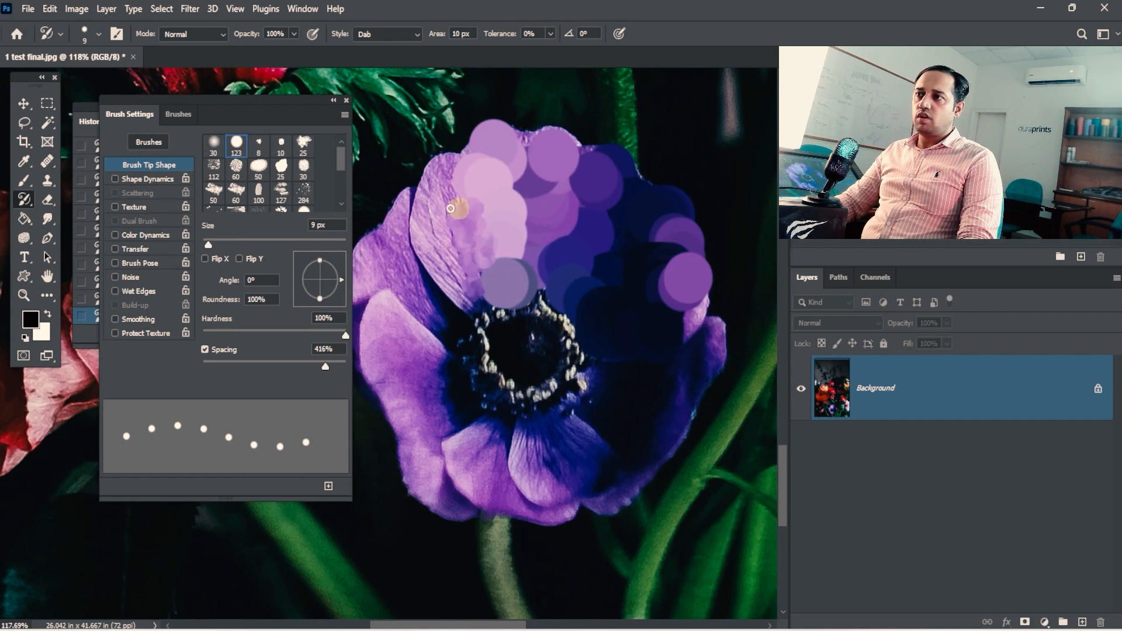
mouse_move(498, 214)
mouse_down()
mouse_move(537, 252)
mouse_move(503, 217)
mouse_up()
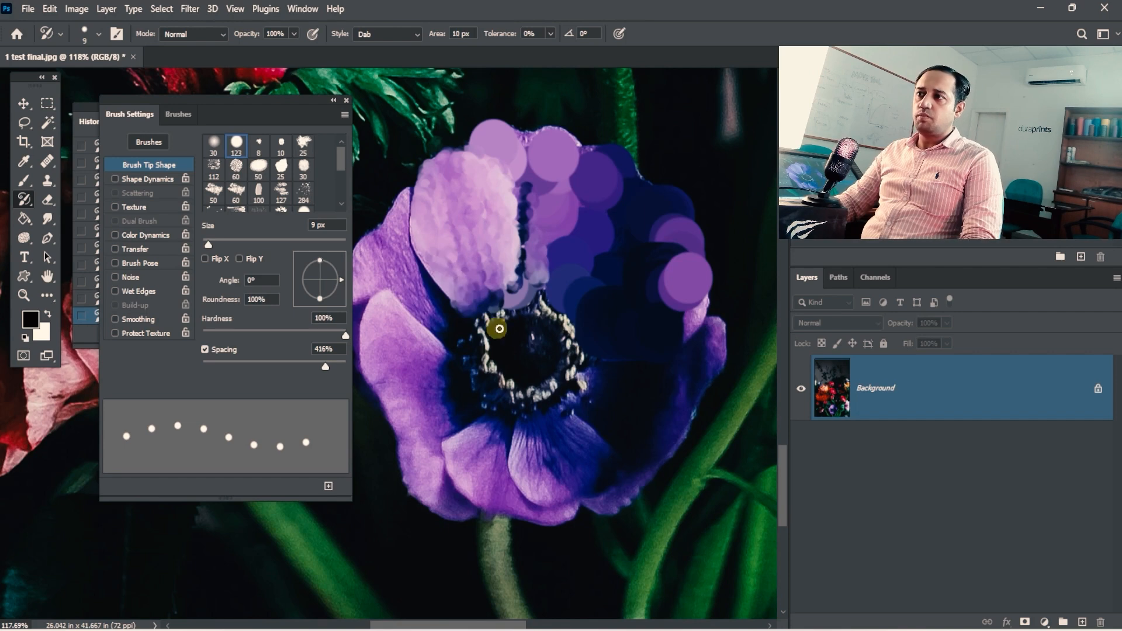
Paint 9 px dabs over the lower petals of the purple flower.
mouse_move(496, 249)
mouse_down()
mouse_move(633, 200)
mouse_move(614, 160)
mouse_up()
mouse_move(624, 378)
mouse_down()
mouse_move(657, 369)
mouse_move(562, 314)
mouse_move(558, 332)
mouse_move(582, 259)
mouse_move(569, 282)
mouse_move(584, 346)
mouse_move(644, 394)
mouse_up()
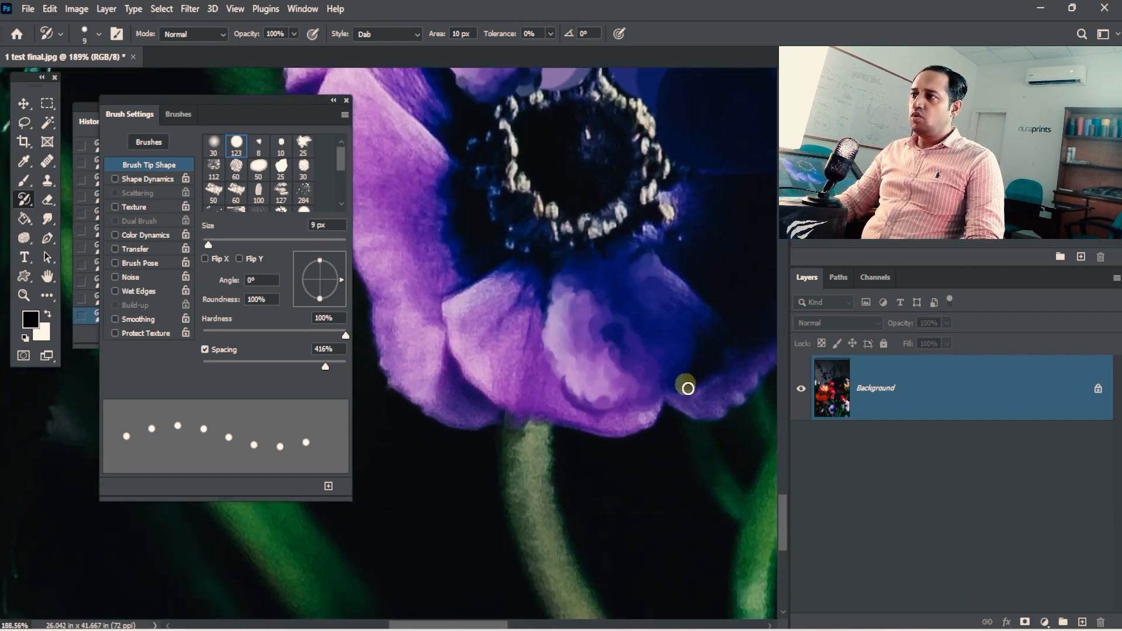
drag(629, 219, 483, 243)
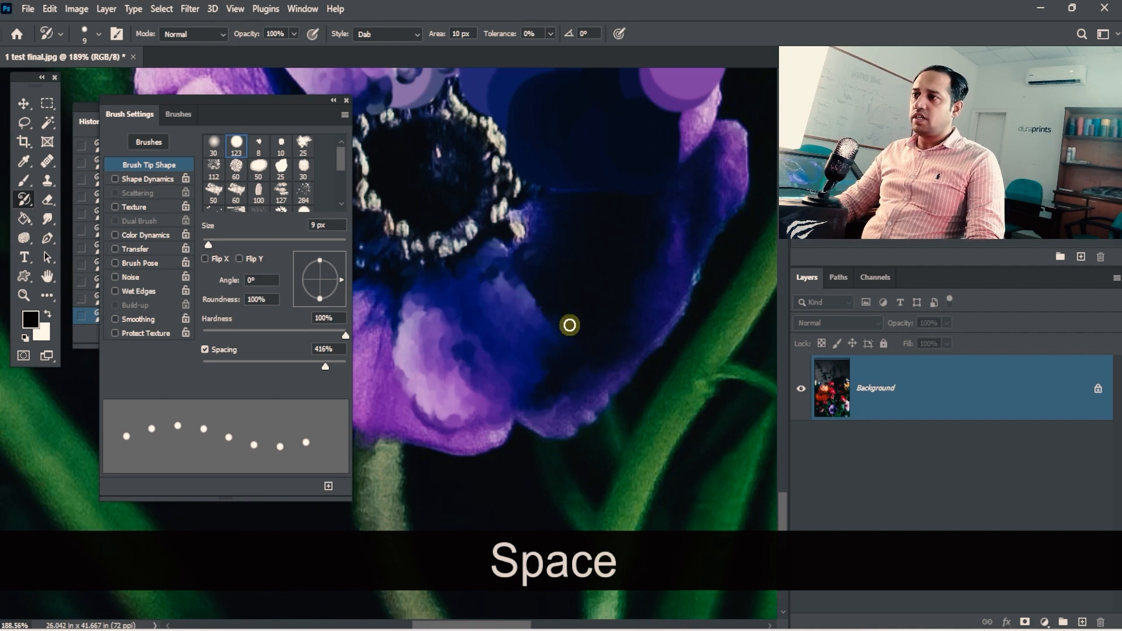
drag(377, 314, 564, 286)
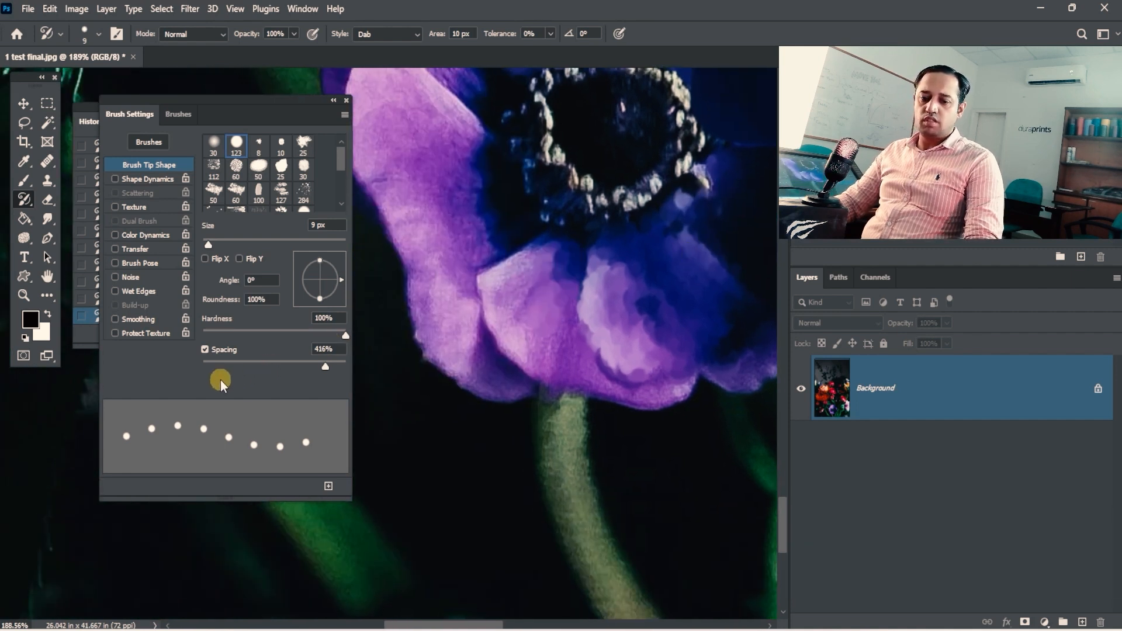
mouse_move(593, 284)
mouse_down()
mouse_move(489, 285)
mouse_move(550, 254)
mouse_up()
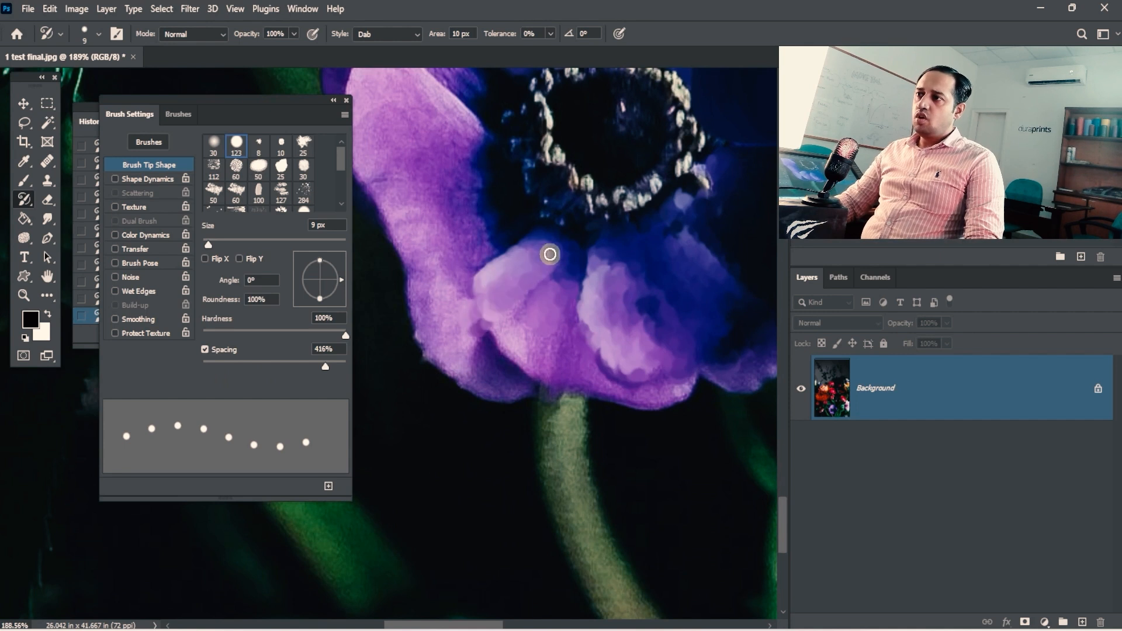
mouse_move(526, 312)
mouse_down()
mouse_move(532, 370)
mouse_move(562, 256)
mouse_move(558, 373)
mouse_move(577, 323)
mouse_move(601, 380)
mouse_move(655, 400)
mouse_move(681, 381)
mouse_up()
Paint 9 px dabs over the long left petal of the purple flower, from its upper edge down to its base.
key(space)
drag(556, 283, 574, 313)
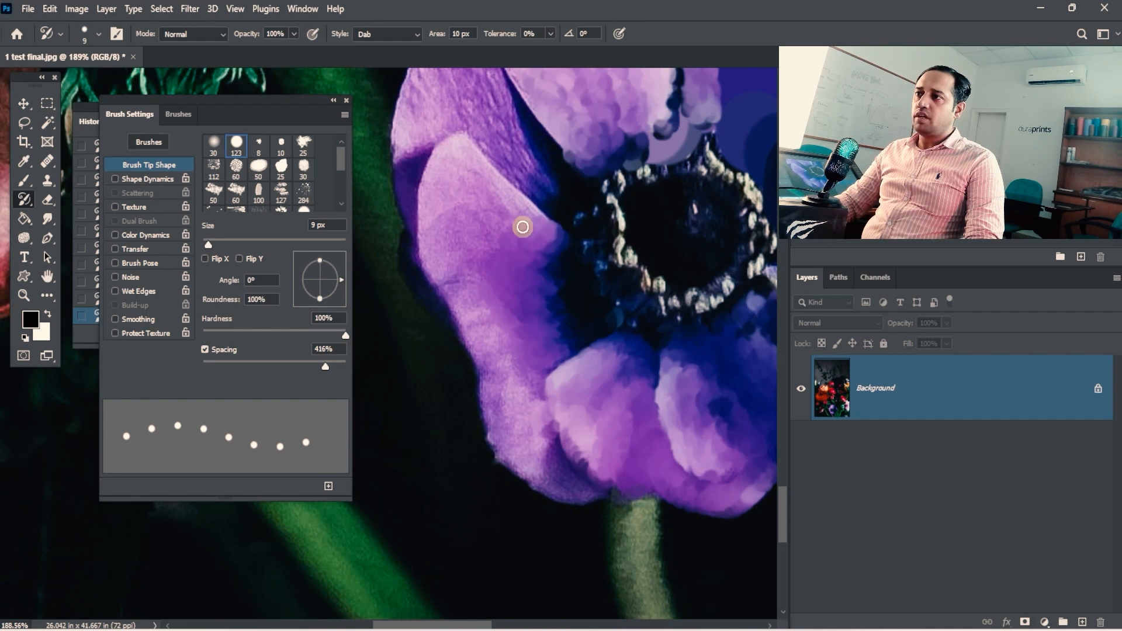
drag(432, 184, 460, 256)
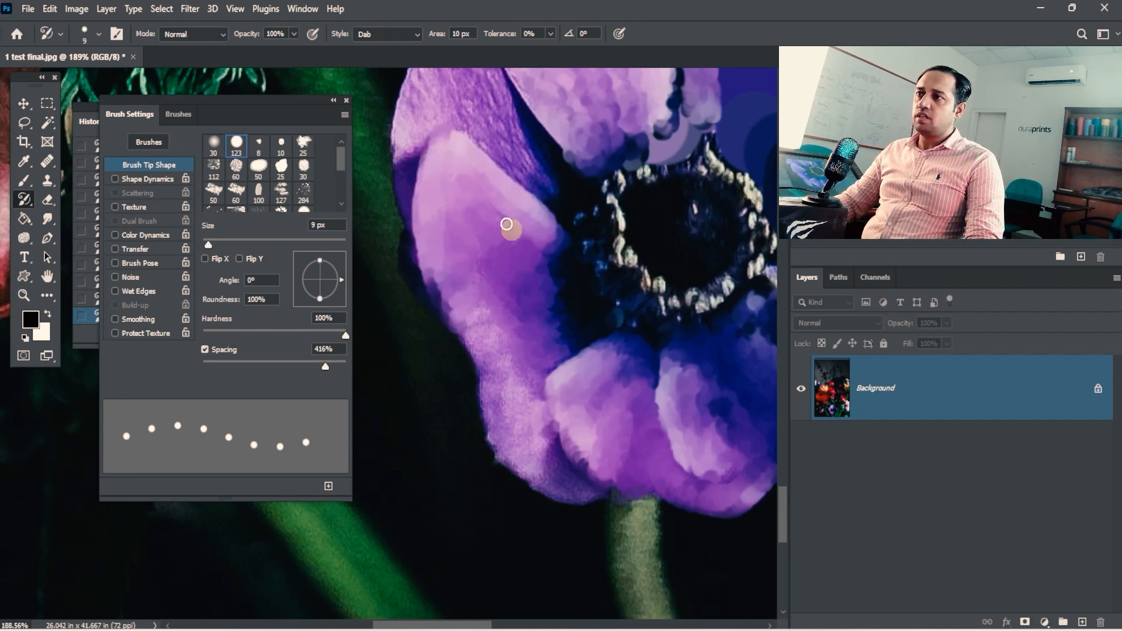
drag(485, 307, 501, 395)
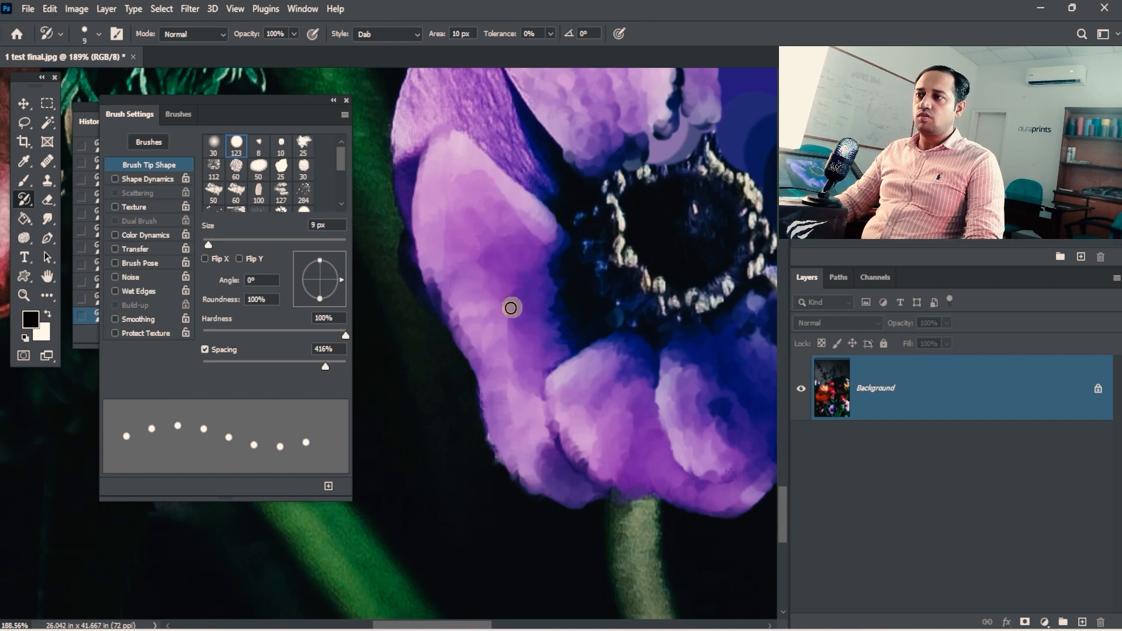
drag(534, 251, 560, 345)
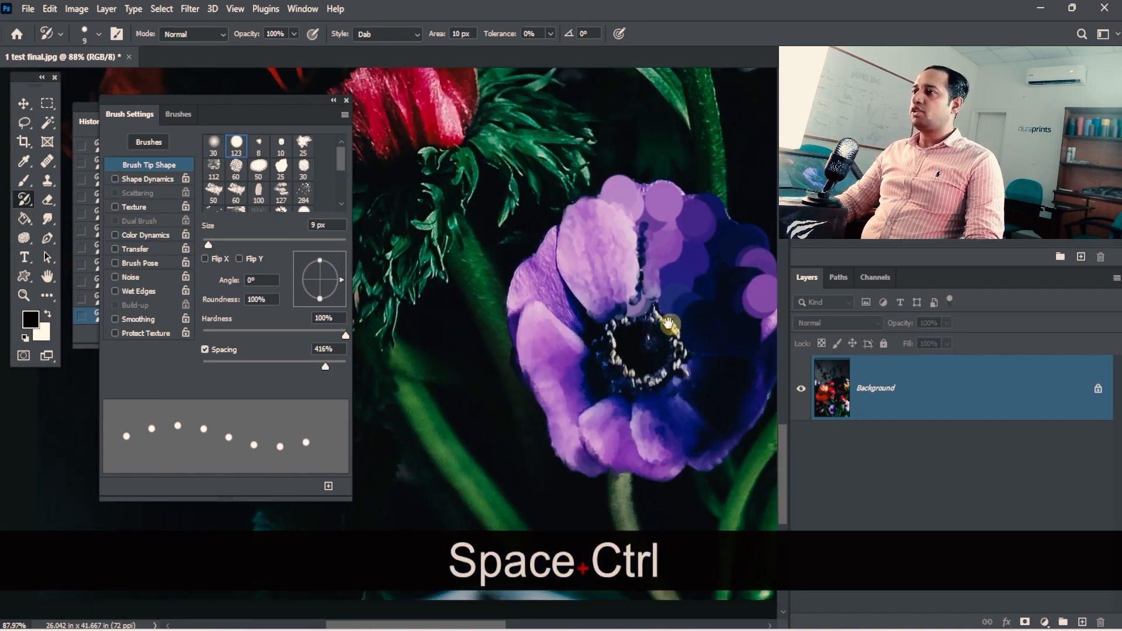
Paint 9 px dabs over the outer upper-left petal of the purple flower.
mouse_move(666, 325)
mouse_down()
mouse_move(603, 287)
mouse_move(618, 207)
mouse_move(597, 129)
mouse_move(550, 132)
mouse_move(660, 140)
mouse_move(623, 232)
mouse_move(571, 312)
mouse_move(592, 311)
mouse_move(606, 298)
mouse_move(549, 227)
mouse_move(555, 147)
mouse_up()
drag(438, 298, 614, 218)
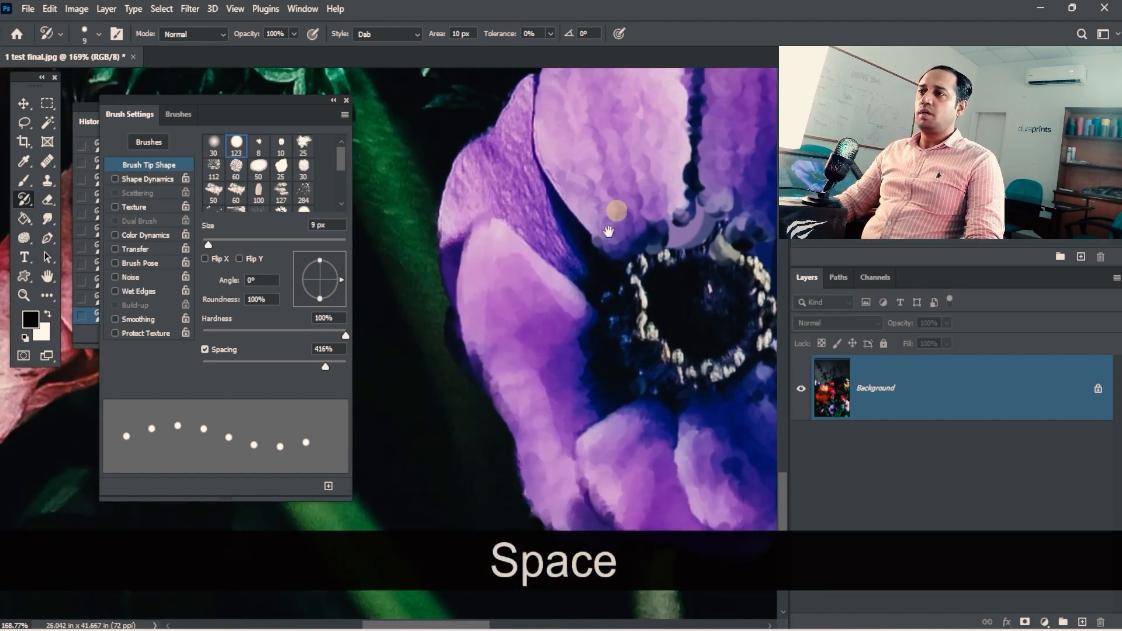
drag(586, 258, 593, 279)
mouse_move(553, 223)
mouse_down()
mouse_move(532, 93)
mouse_move(578, 284)
mouse_up()
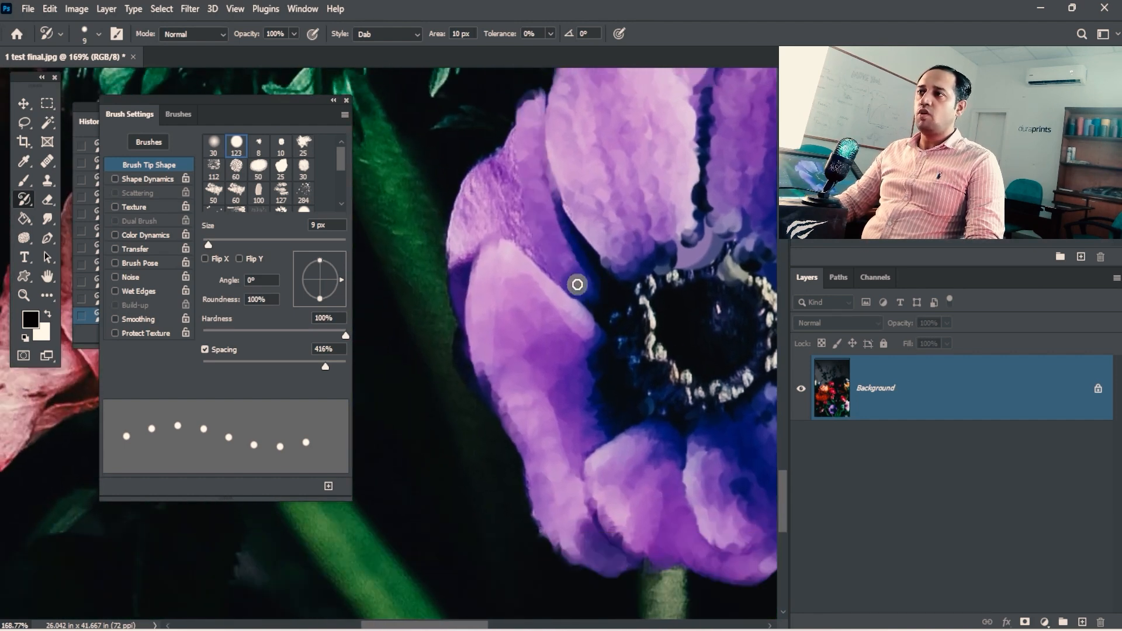
mouse_move(508, 185)
mouse_down()
mouse_move(572, 307)
mouse_move(606, 317)
mouse_up()
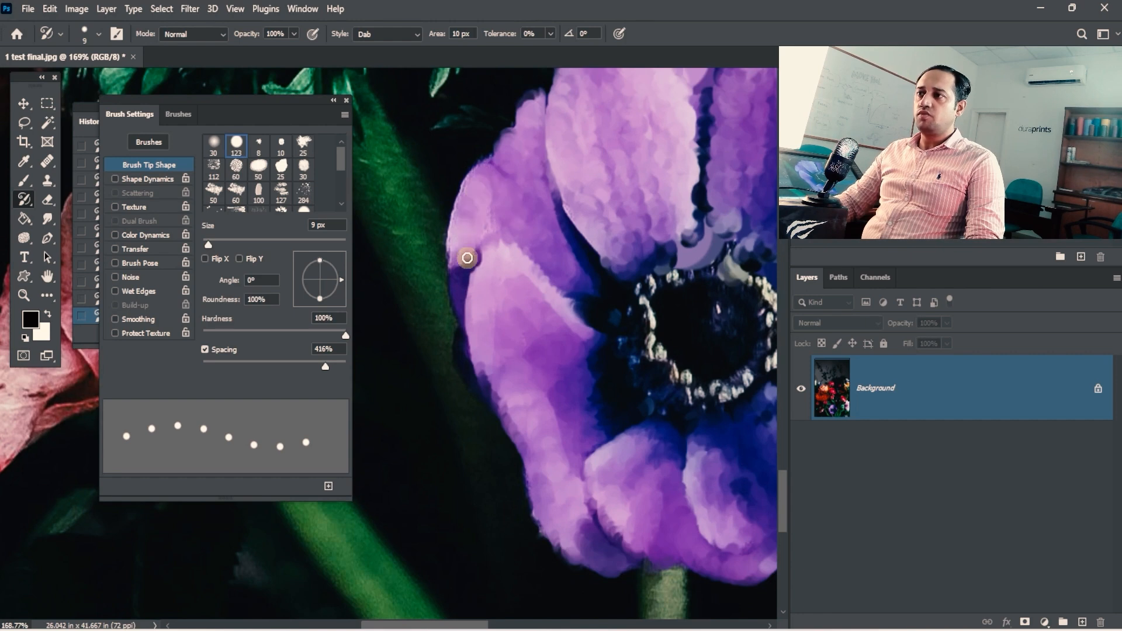
Paint 9 px dabs over the right-hand petals of the purple flower, covering the large dabs there.
drag(770, 401, 535, 289)
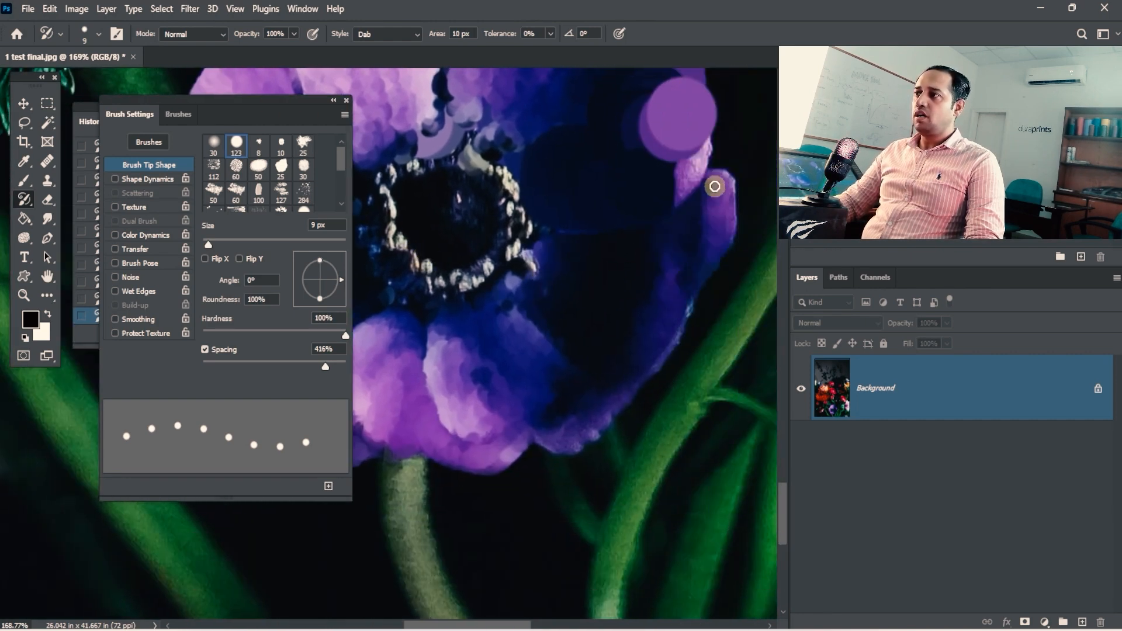
mouse_move(656, 179)
mouse_down()
mouse_move(663, 147)
mouse_move(618, 233)
mouse_up()
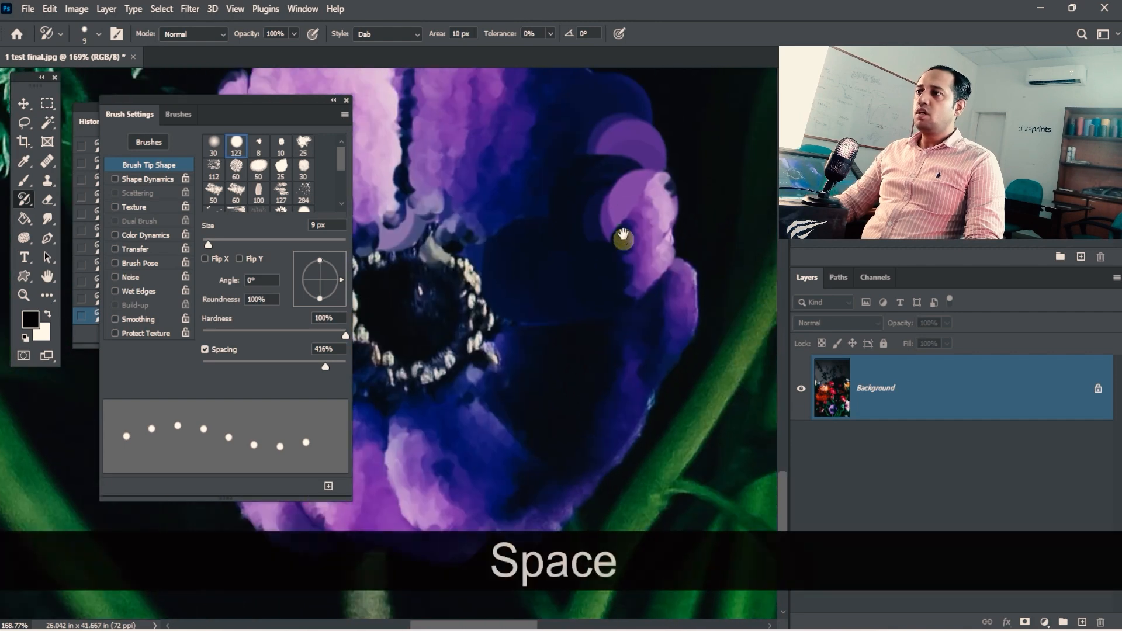
drag(622, 154, 507, 251)
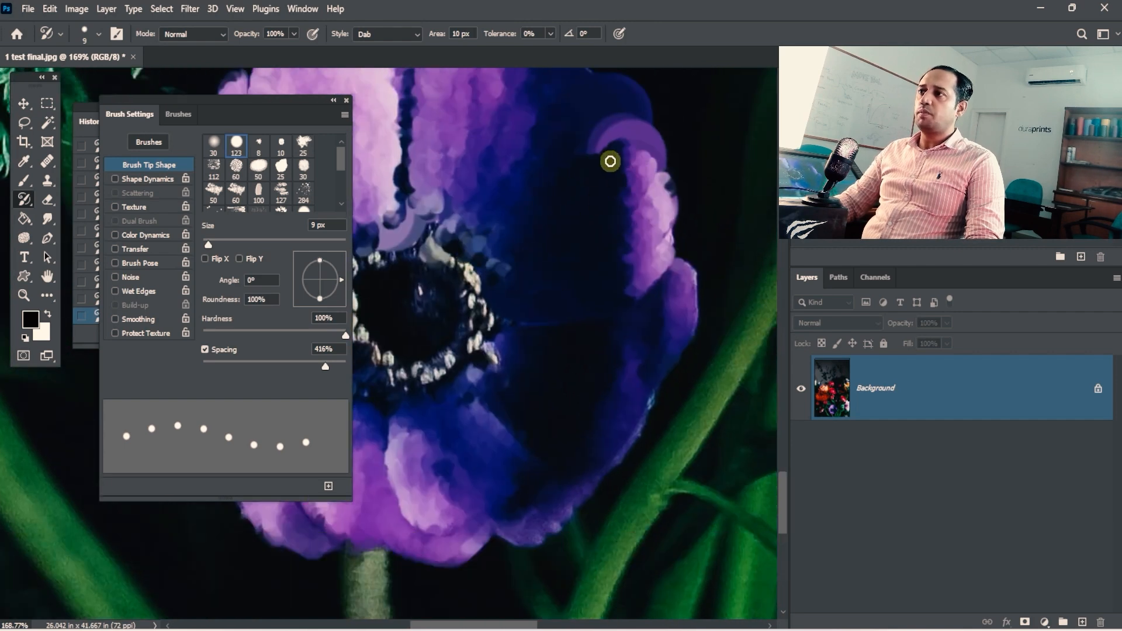
drag(601, 302, 608, 431)
Examine the large dabs on the spiky red flower up close and look over the surrounding leaves and petals.
drag(468, 190, 539, 189)
drag(458, 162, 503, 162)
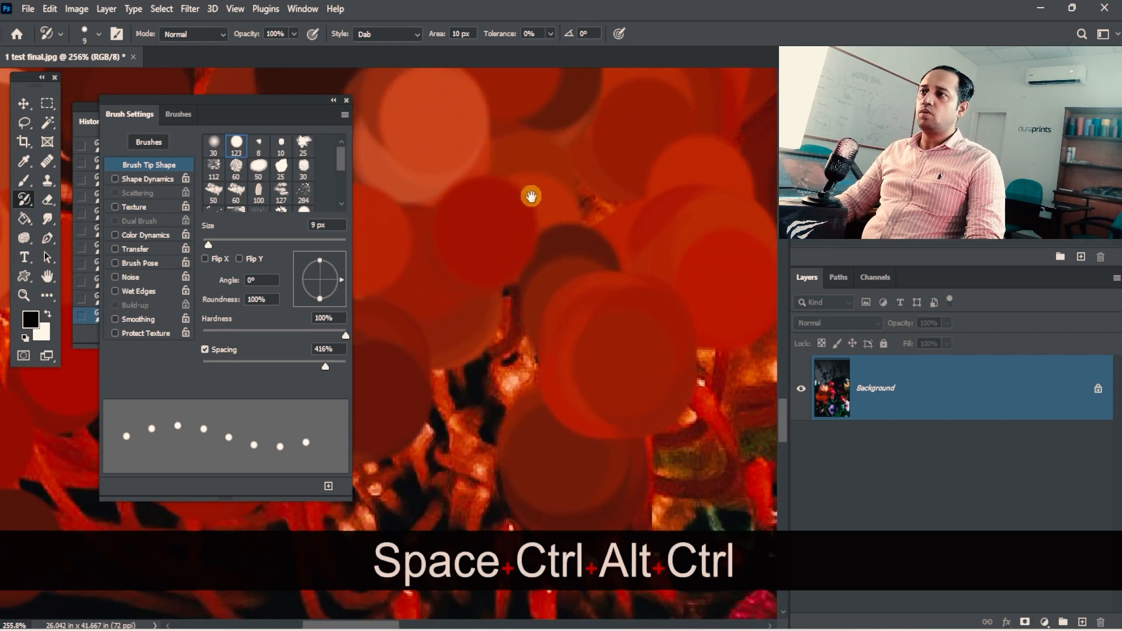
drag(529, 251, 496, 265)
drag(634, 417, 496, 158)
drag(724, 309, 628, 301)
drag(539, 251, 596, 250)
drag(496, 229, 504, 267)
drag(468, 272, 636, 282)
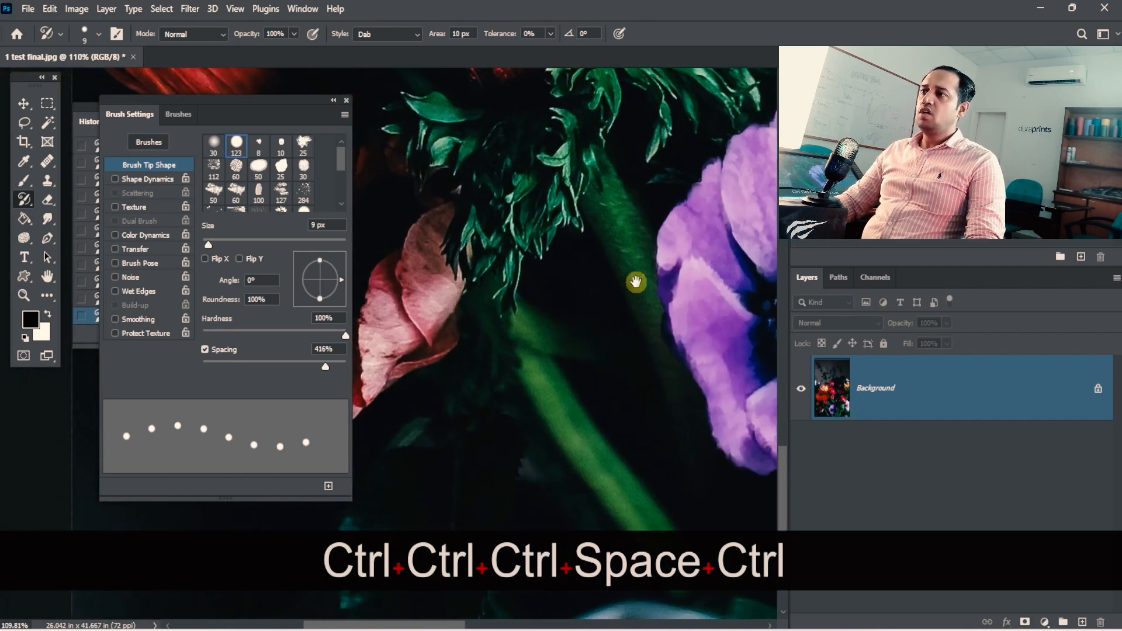
Paint 9 px dabs over the front petals and left edge of the dark pink flower below the spiky red one.
drag(497, 146, 679, 293)
drag(628, 201, 514, 353)
mouse_move(584, 310)
mouse_down()
mouse_move(593, 349)
mouse_move(663, 352)
mouse_move(622, 275)
mouse_up()
mouse_move(616, 137)
mouse_down()
mouse_move(649, 319)
mouse_move(637, 214)
mouse_move(677, 316)
mouse_move(679, 248)
mouse_move(718, 366)
mouse_move(697, 337)
mouse_move(660, 350)
mouse_up()
drag(599, 122, 651, 143)
mouse_move(498, 119)
mouse_down()
mouse_move(476, 117)
mouse_move(441, 152)
mouse_move(468, 170)
mouse_move(528, 376)
mouse_move(608, 336)
mouse_move(545, 261)
mouse_move(561, 335)
mouse_move(597, 234)
mouse_up()
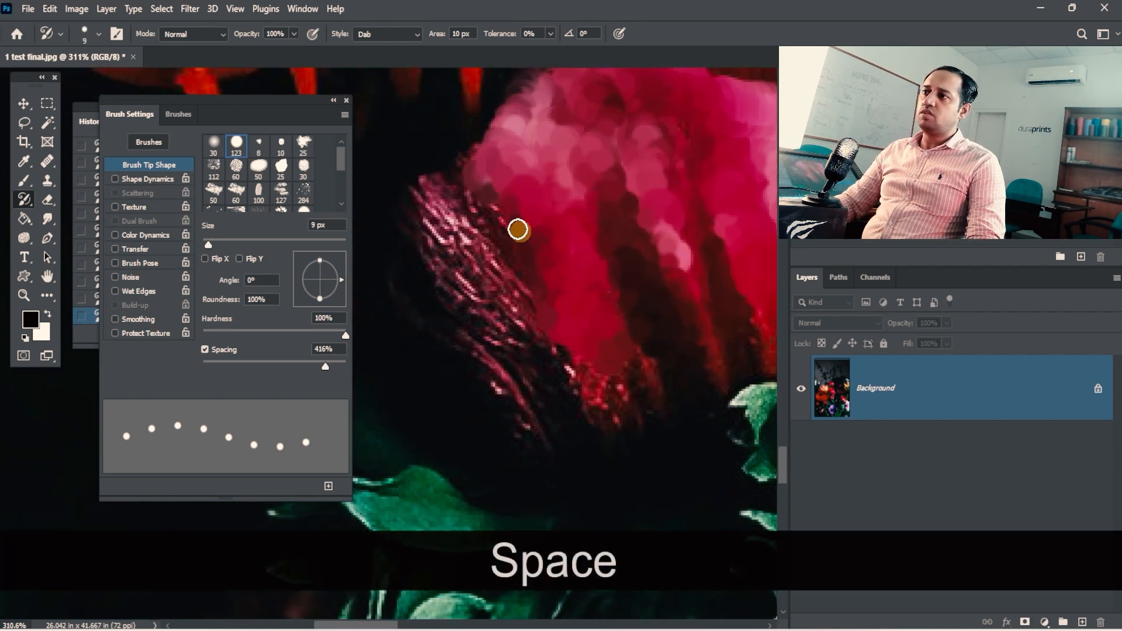
mouse_move(419, 188)
mouse_down()
mouse_move(502, 254)
mouse_move(423, 238)
mouse_move(534, 280)
mouse_move(571, 380)
mouse_move(691, 413)
mouse_move(695, 241)
mouse_move(706, 345)
mouse_up()
key(space)
Paint 9 px dabs over the dark back petal and right edge of the dark pink flower.
drag(724, 73, 519, 292)
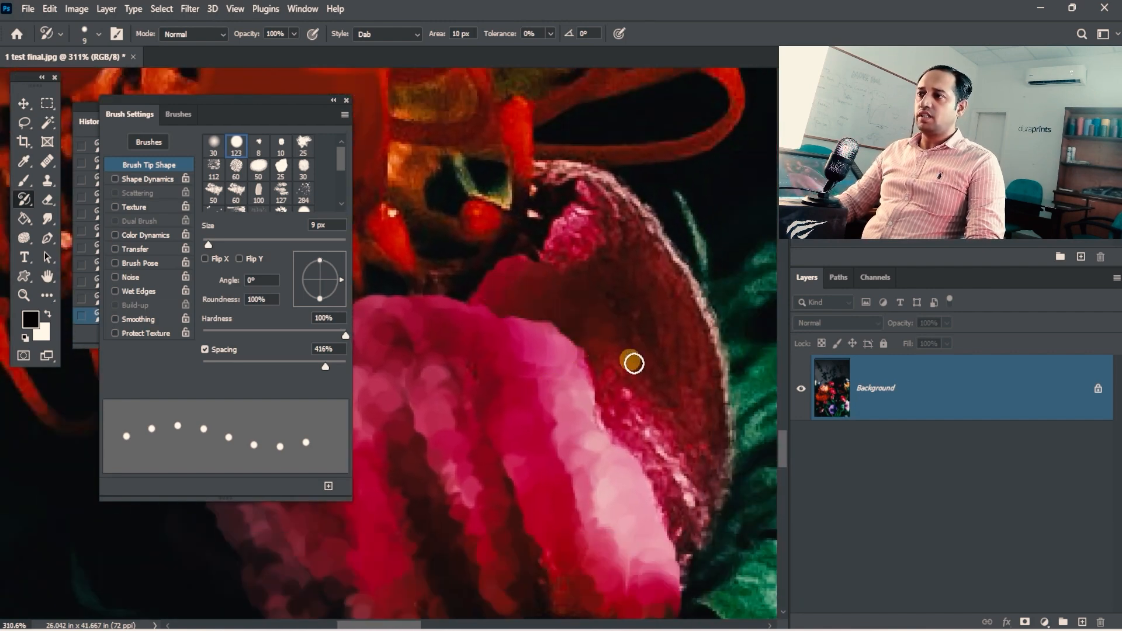
key(space)
drag(658, 396, 611, 310)
mouse_move(561, 262)
mouse_down()
mouse_move(569, 348)
mouse_move(649, 431)
mouse_up()
drag(627, 347, 649, 448)
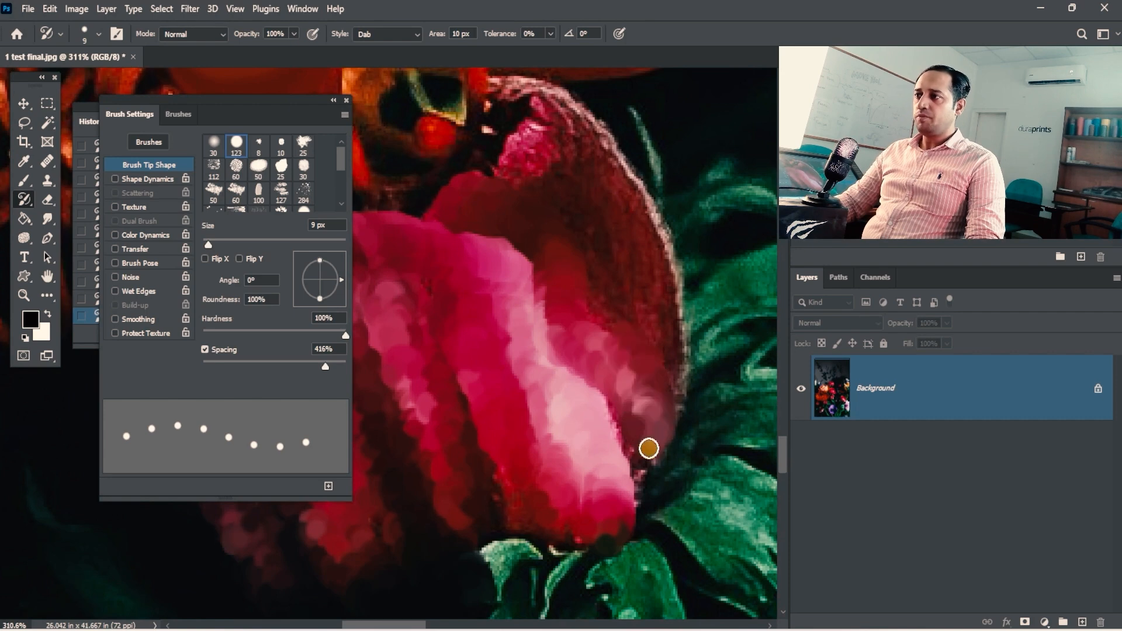
mouse_move(562, 121)
mouse_down()
mouse_move(621, 196)
mouse_move(621, 354)
mouse_up()
mouse_move(635, 296)
mouse_down()
mouse_move(660, 426)
mouse_move(634, 458)
mouse_move(579, 461)
mouse_up()
ctrl+alt+click(599, 461)
mouse_move(638, 425)
mouse_down()
mouse_move(649, 343)
mouse_move(619, 353)
mouse_move(659, 383)
mouse_move(548, 371)
mouse_move(653, 248)
mouse_move(666, 248)
mouse_move(644, 353)
mouse_move(631, 321)
mouse_move(609, 310)
mouse_move(555, 316)
mouse_up()
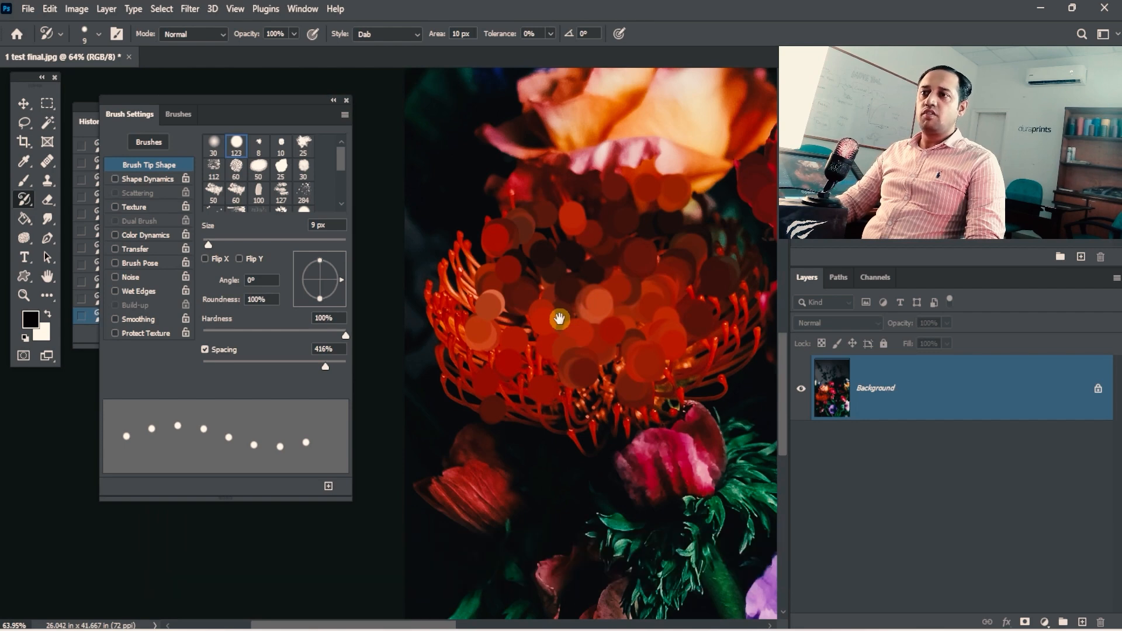
Examine the painterly effect across the whole photo and up close on the dark pink flower.
drag(651, 362, 502, 246)
drag(616, 421, 576, 411)
key(ctrl)
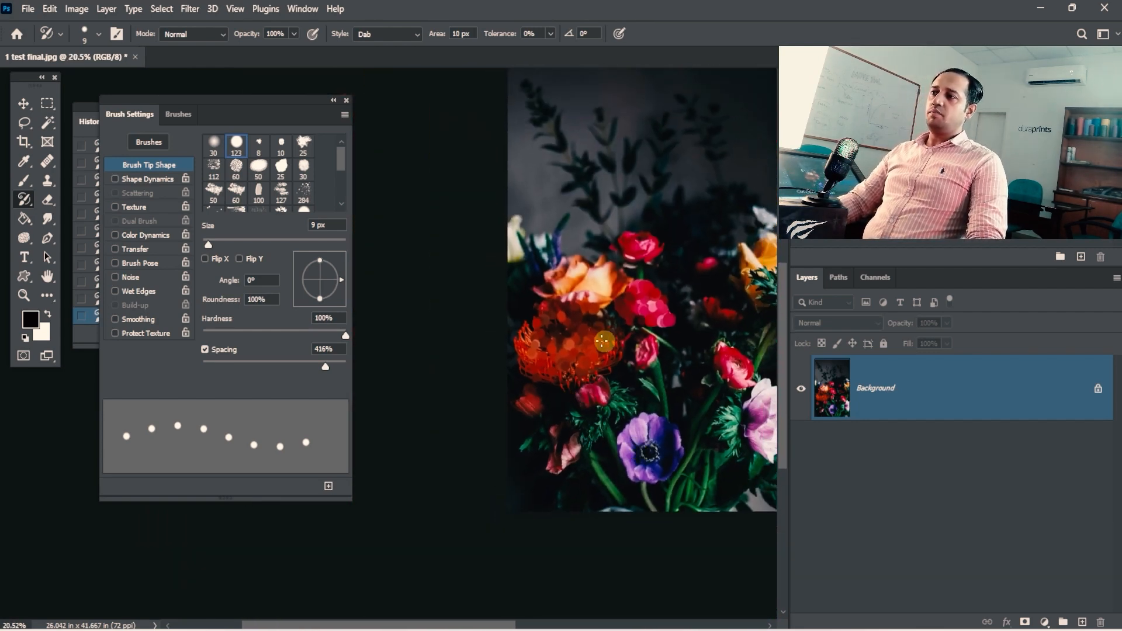
drag(603, 342, 598, 370)
key(ctrl)
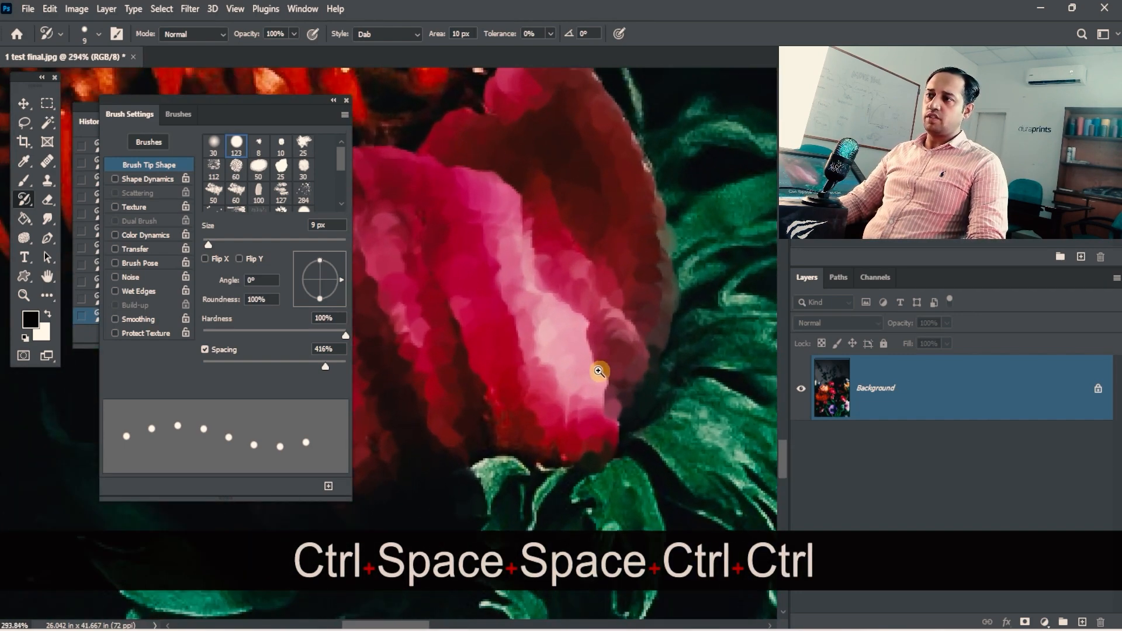
key(ctrl)
drag(490, 321, 494, 246)
key(ctrl)
key(space)
key(space)
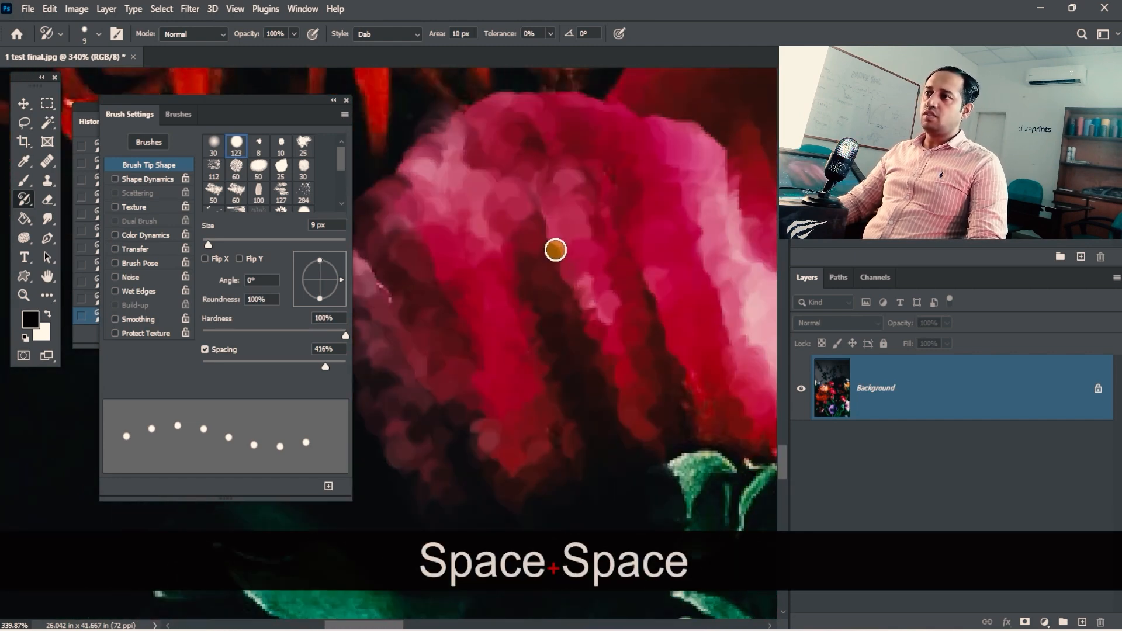
key(space)
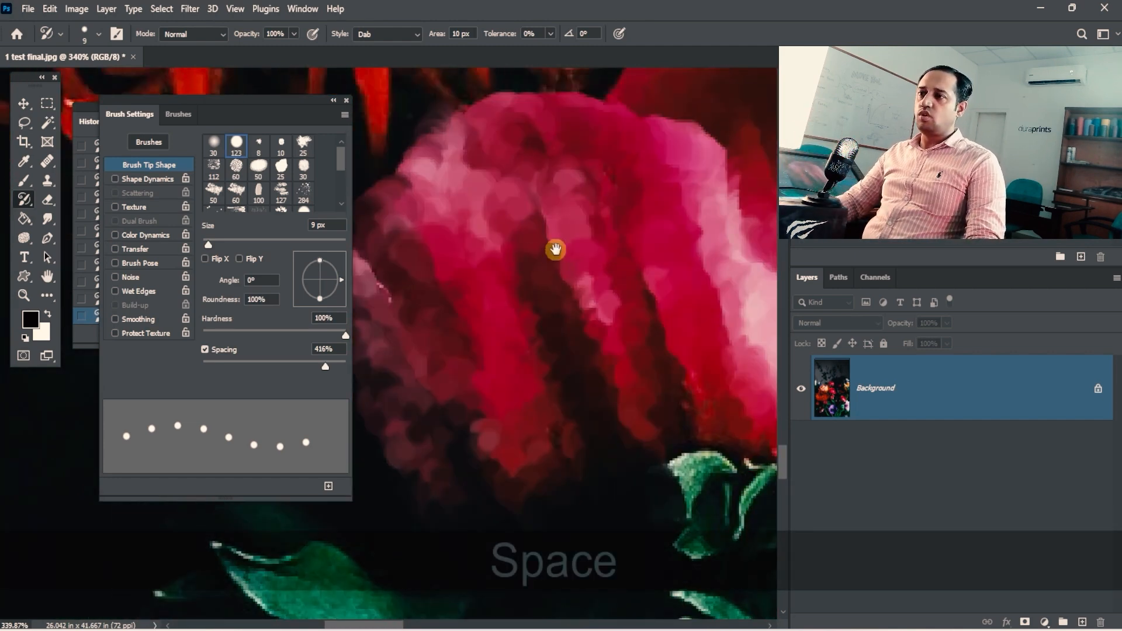
drag(555, 249, 519, 305)
Set the brush hardness to 68% and readjust the brush tip spacing.
key(ctrl+alt+space)
drag(591, 365, 558, 379)
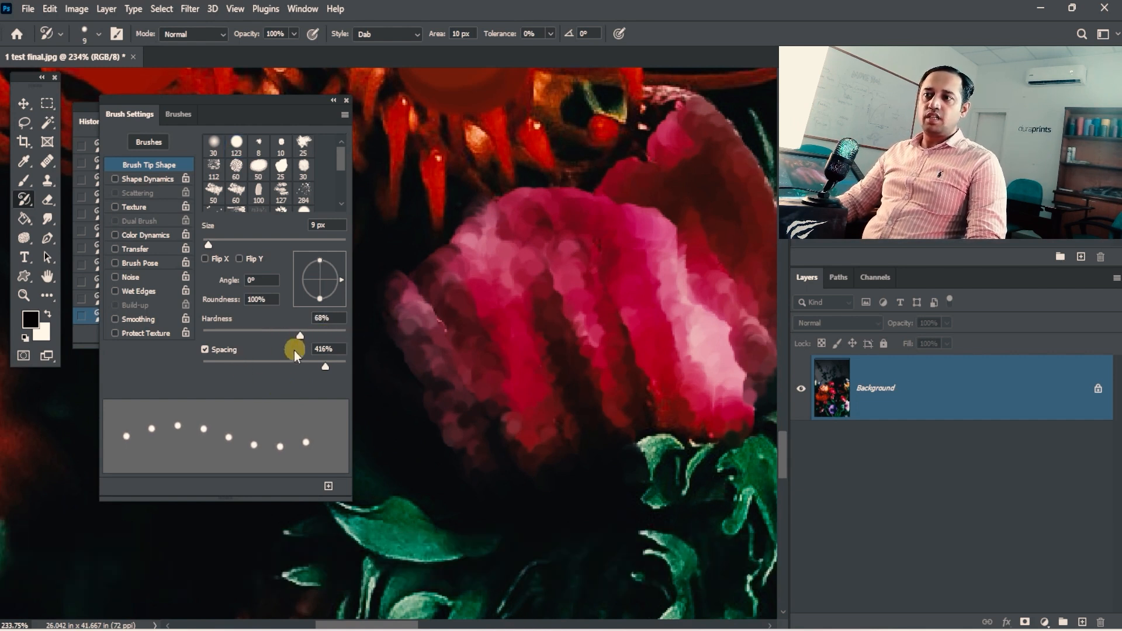
drag(295, 363, 318, 369)
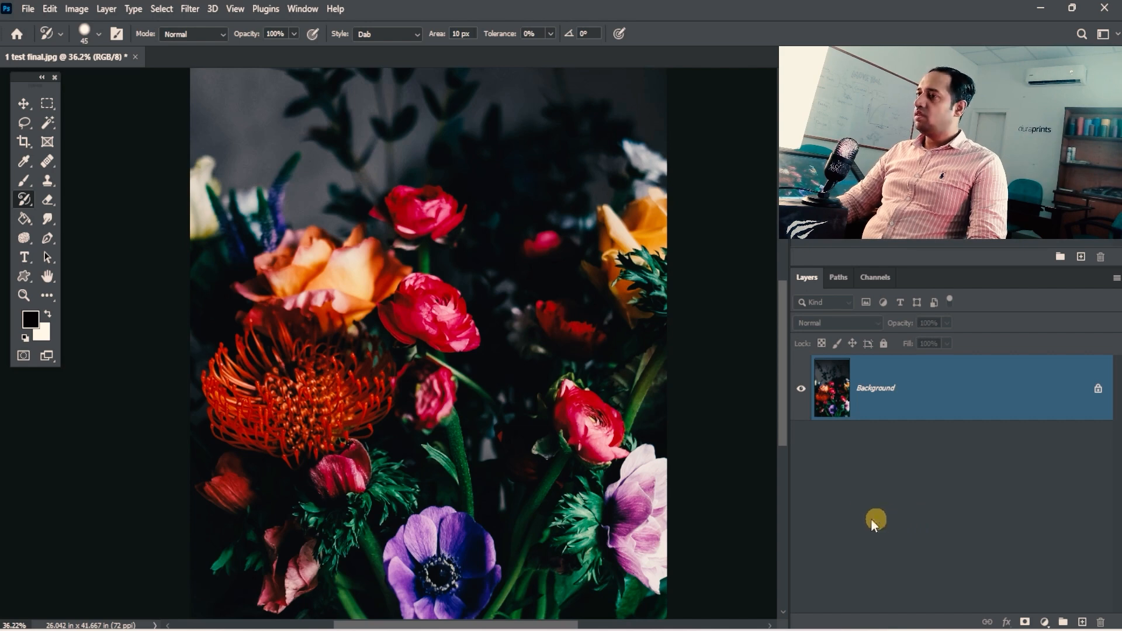
ctrl+click(459, 367)
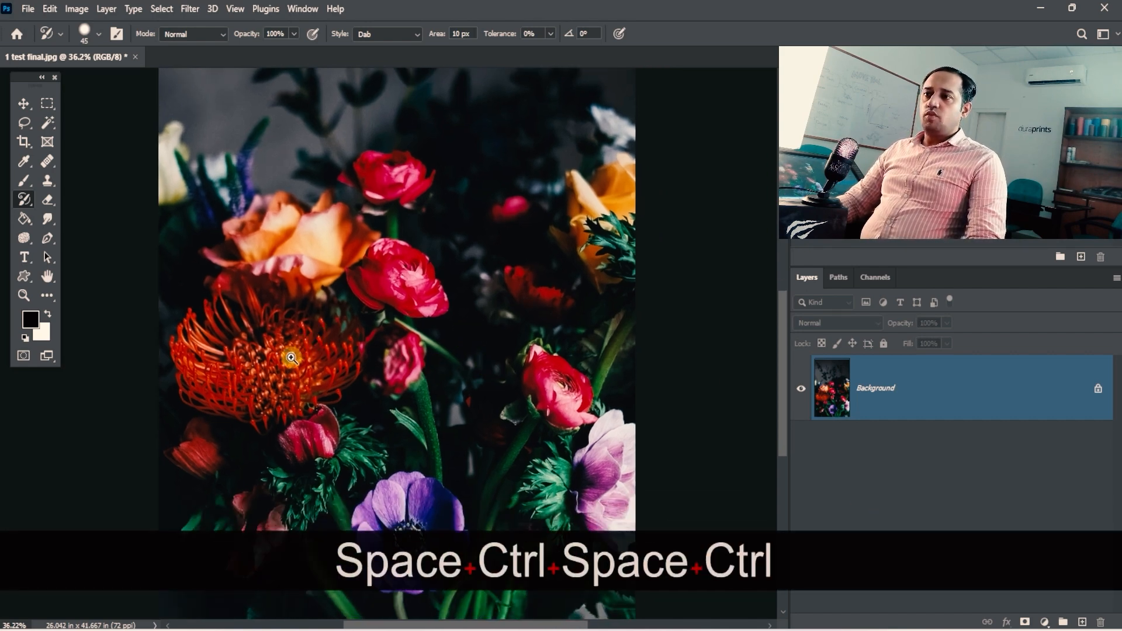
drag(290, 356, 409, 374)
key(ctrl+space)
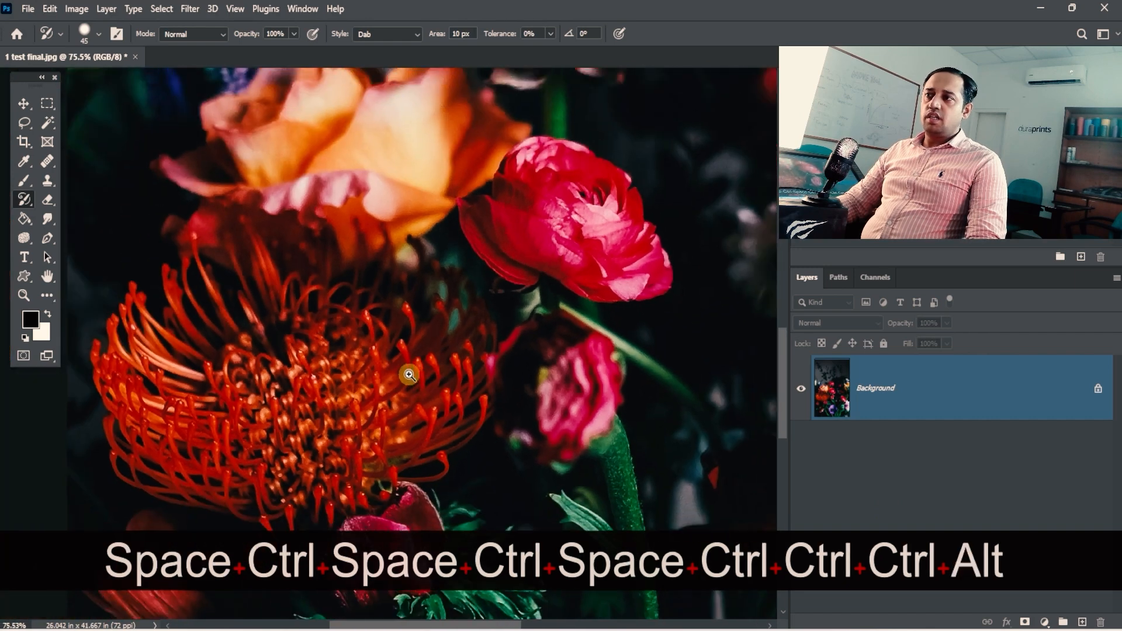
mouse_move(505, 337)
mouse_down()
mouse_move(547, 348)
mouse_move(538, 379)
mouse_move(476, 294)
mouse_move(421, 351)
mouse_up()
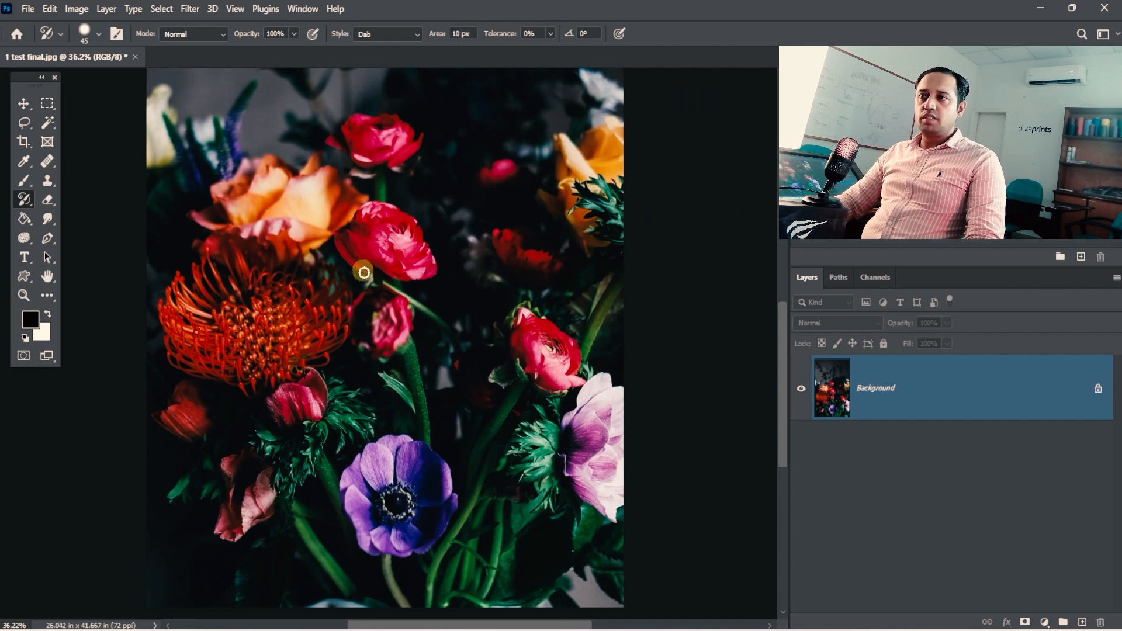
Add a new empty layer above the background and reduce the Art History Brush to 9 px at the white-purple flower.
click(1082, 622)
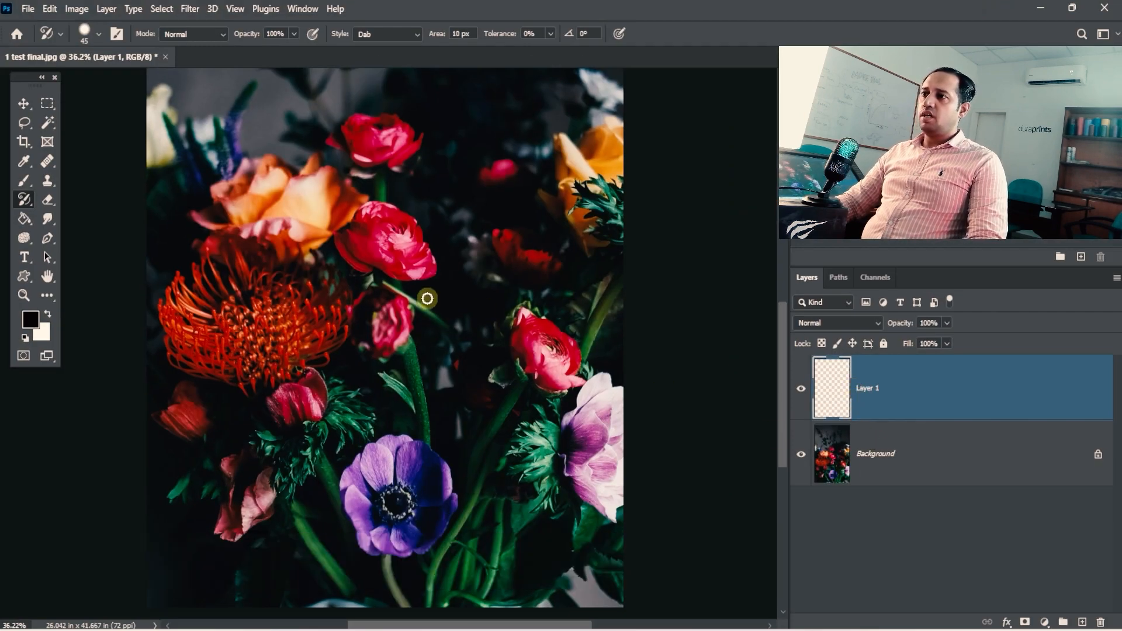
drag(414, 474, 293, 377)
mouse_move(593, 257)
mouse_down()
mouse_move(557, 349)
mouse_move(512, 283)
mouse_move(556, 282)
mouse_move(600, 336)
mouse_move(558, 356)
mouse_move(551, 269)
mouse_move(578, 276)
mouse_up()
key(bracketleft)
key(bracketleft)
key(bracketleft)
key(bracketleft)
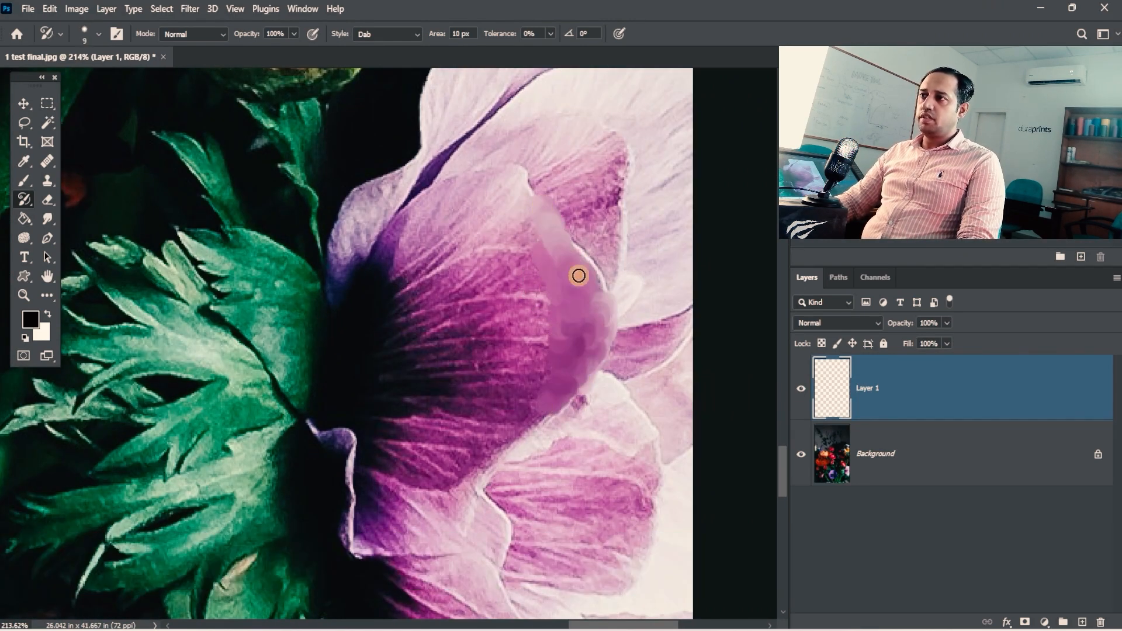
Paint 9 px dabs over the white-purple flower's large central petal and the adjoining upper petals on the new layer.
mouse_move(400, 253)
mouse_down()
mouse_move(478, 192)
mouse_move(538, 230)
mouse_move(417, 323)
mouse_move(556, 368)
mouse_move(423, 413)
mouse_move(434, 479)
mouse_move(444, 394)
mouse_move(513, 303)
mouse_move(375, 321)
mouse_up()
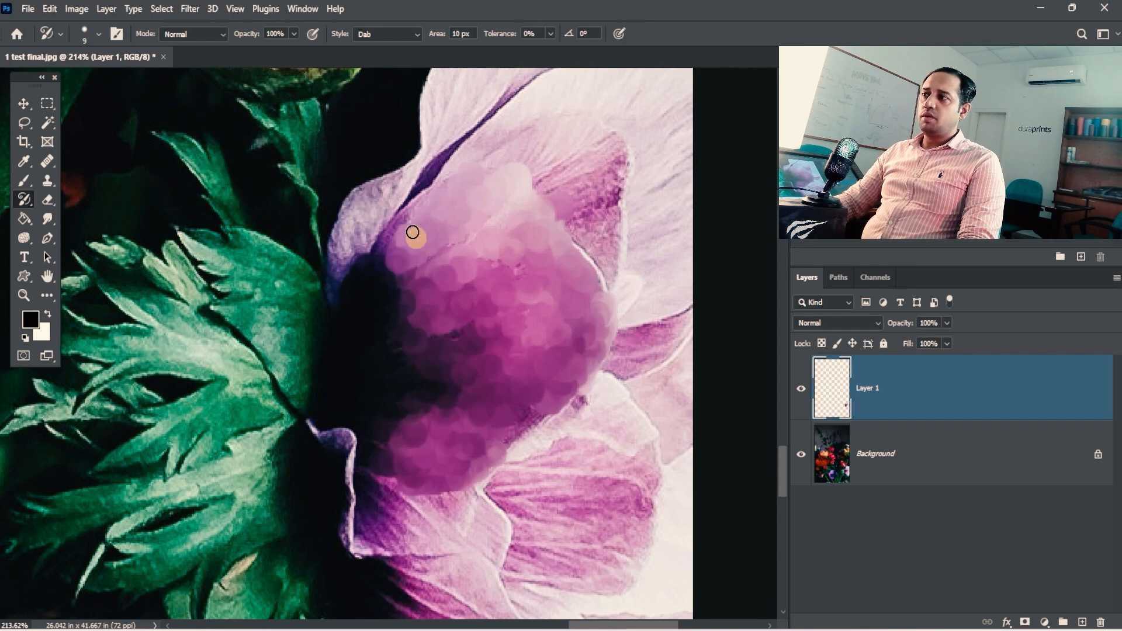
mouse_move(413, 232)
mouse_down()
mouse_move(338, 271)
mouse_move(347, 208)
mouse_up()
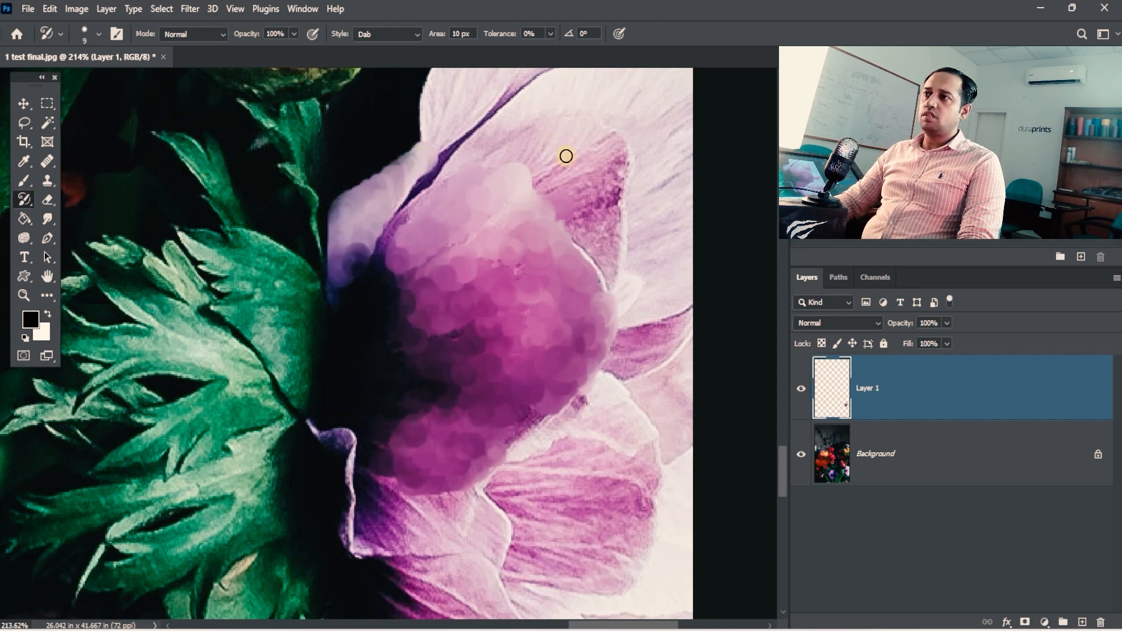
mouse_move(565, 156)
mouse_down()
mouse_move(581, 195)
mouse_move(573, 230)
mouse_up()
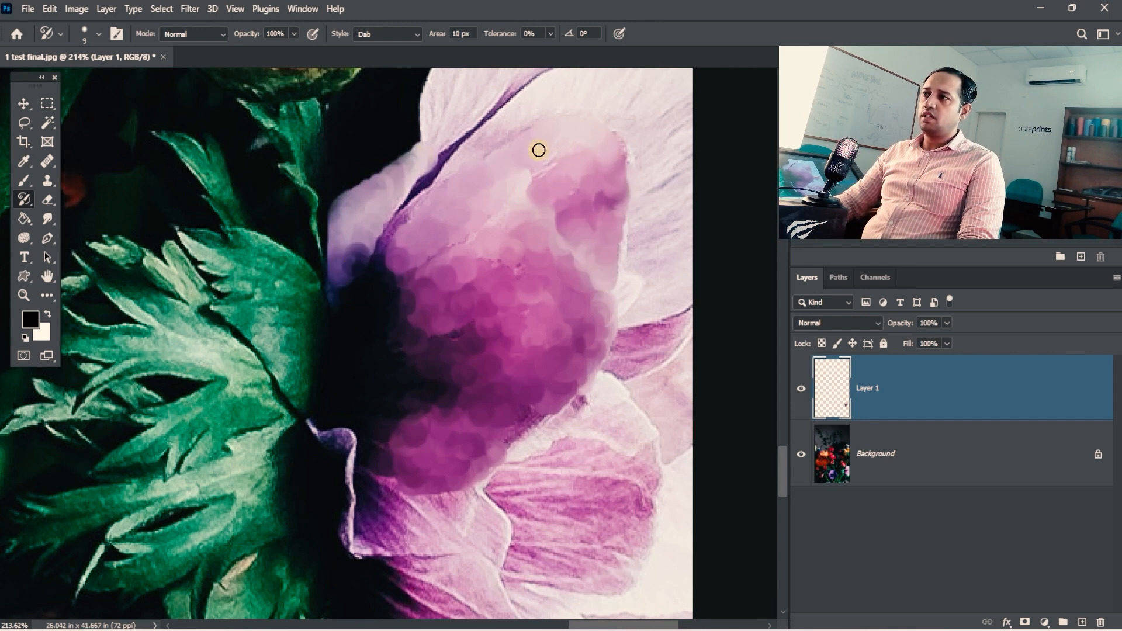
Examine the painted petal dabs on their own with the background hidden, and restore the background's visibility.
click(803, 455)
drag(570, 358, 421, 265)
drag(599, 341, 419, 332)
drag(383, 260, 470, 288)
drag(470, 288, 444, 339)
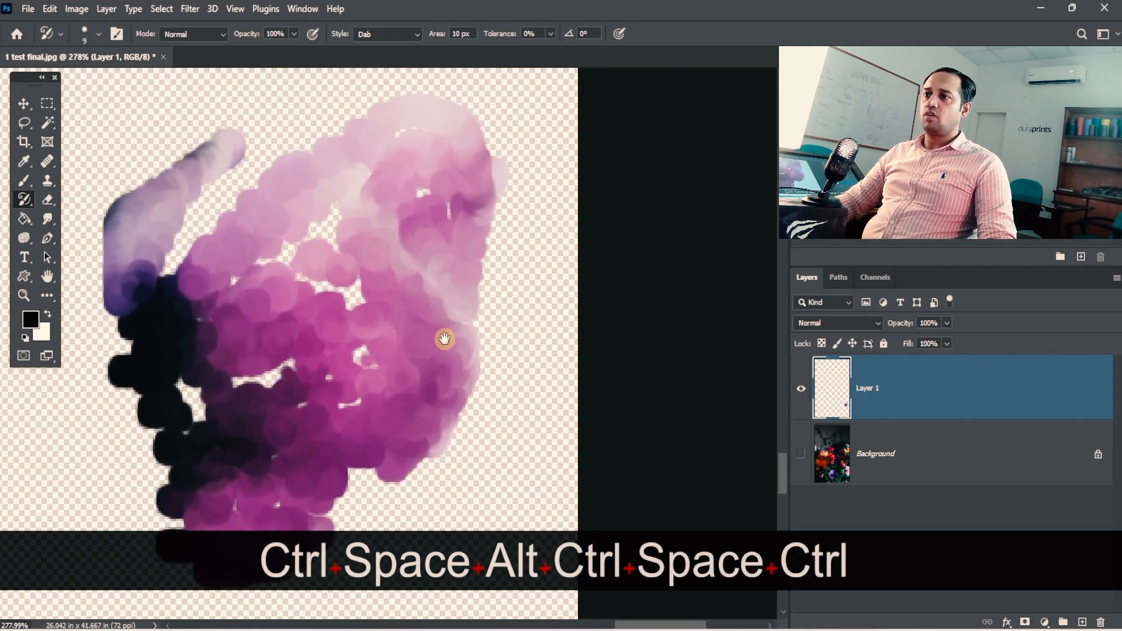
click(801, 454)
drag(569, 333, 511, 248)
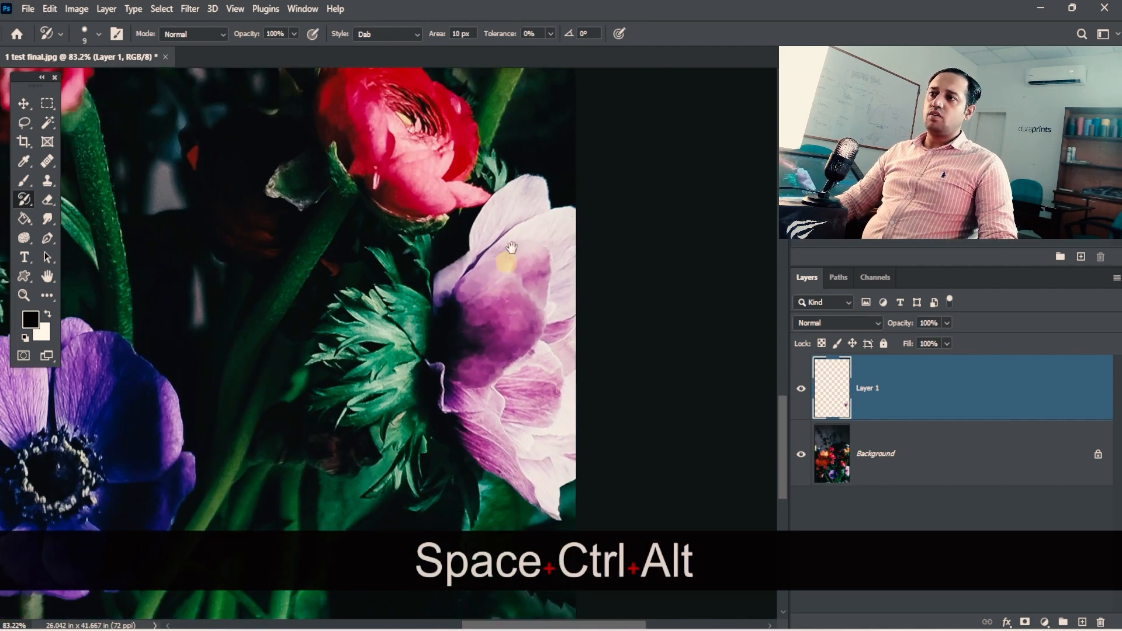
Paint 9 px dabs over the upper green leaves beside the white-purple flower and check them with the background briefly hidden.
drag(431, 338, 529, 251)
mouse_move(441, 278)
mouse_down()
mouse_move(431, 249)
mouse_move(362, 211)
mouse_move(370, 238)
mouse_move(295, 199)
mouse_move(413, 333)
mouse_move(355, 246)
mouse_move(382, 326)
mouse_move(328, 278)
mouse_move(411, 382)
mouse_move(411, 262)
mouse_move(441, 344)
mouse_move(443, 300)
mouse_move(519, 266)
mouse_move(435, 281)
mouse_move(393, 221)
mouse_move(326, 168)
mouse_move(430, 249)
mouse_move(244, 214)
mouse_move(378, 231)
mouse_move(263, 262)
mouse_move(303, 254)
mouse_move(255, 286)
mouse_move(316, 251)
mouse_move(503, 280)
mouse_move(434, 243)
mouse_move(217, 221)
mouse_up()
key(space)
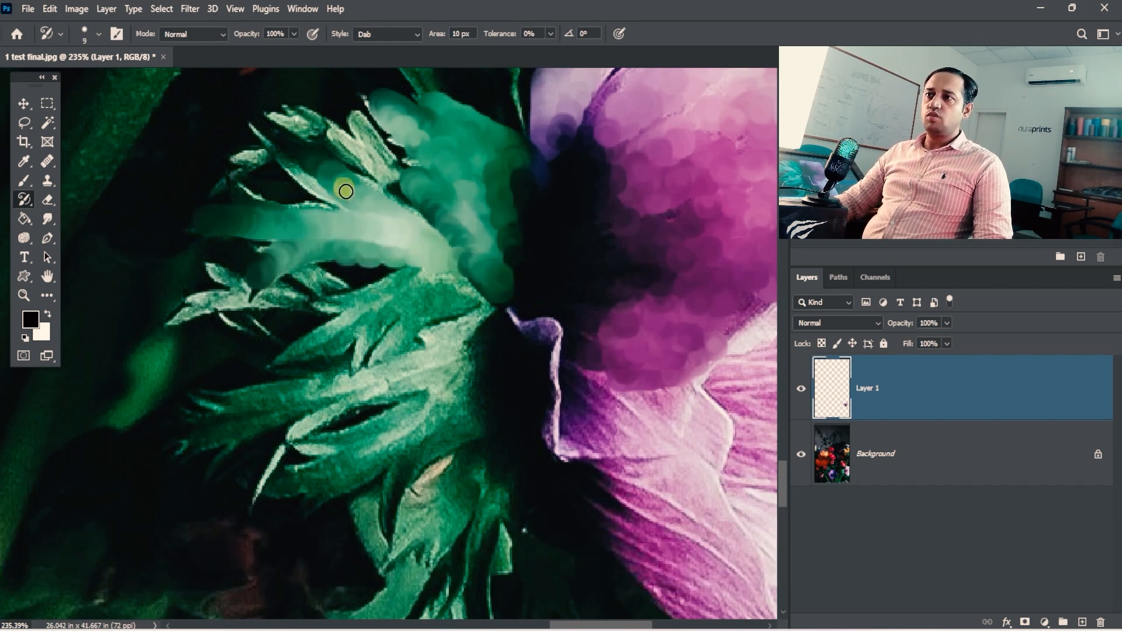
mouse_move(435, 266)
mouse_down()
mouse_move(342, 306)
mouse_move(409, 290)
mouse_move(310, 348)
mouse_move(425, 304)
mouse_move(374, 353)
mouse_move(511, 296)
mouse_move(436, 300)
mouse_move(494, 278)
mouse_move(403, 223)
mouse_move(389, 187)
mouse_move(346, 169)
mouse_move(383, 156)
mouse_move(408, 183)
mouse_move(336, 135)
mouse_up()
drag(471, 228, 471, 253)
click(801, 455)
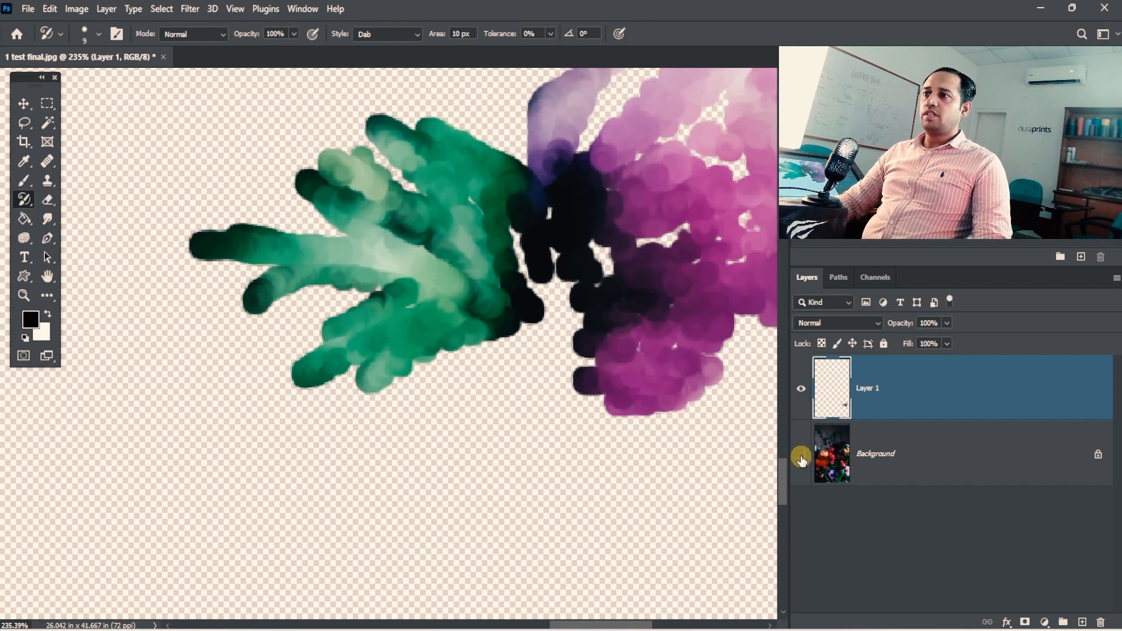
click(801, 456)
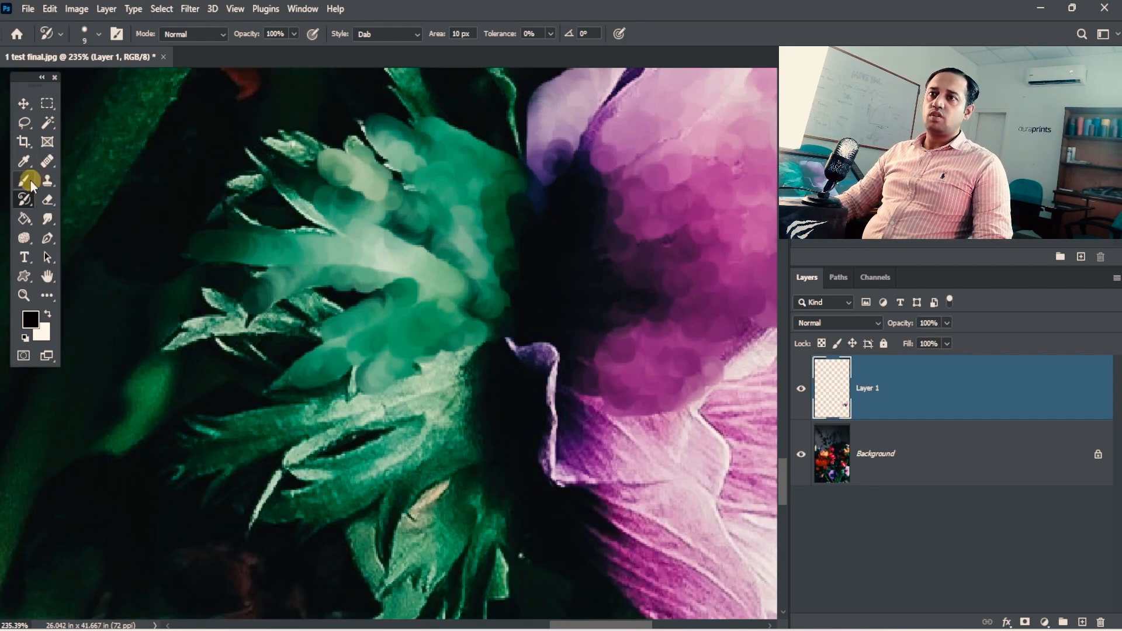
Erase the paint overflow around the tips and gaps of the upper green leaves with a 10 px eraser.
click(48, 199)
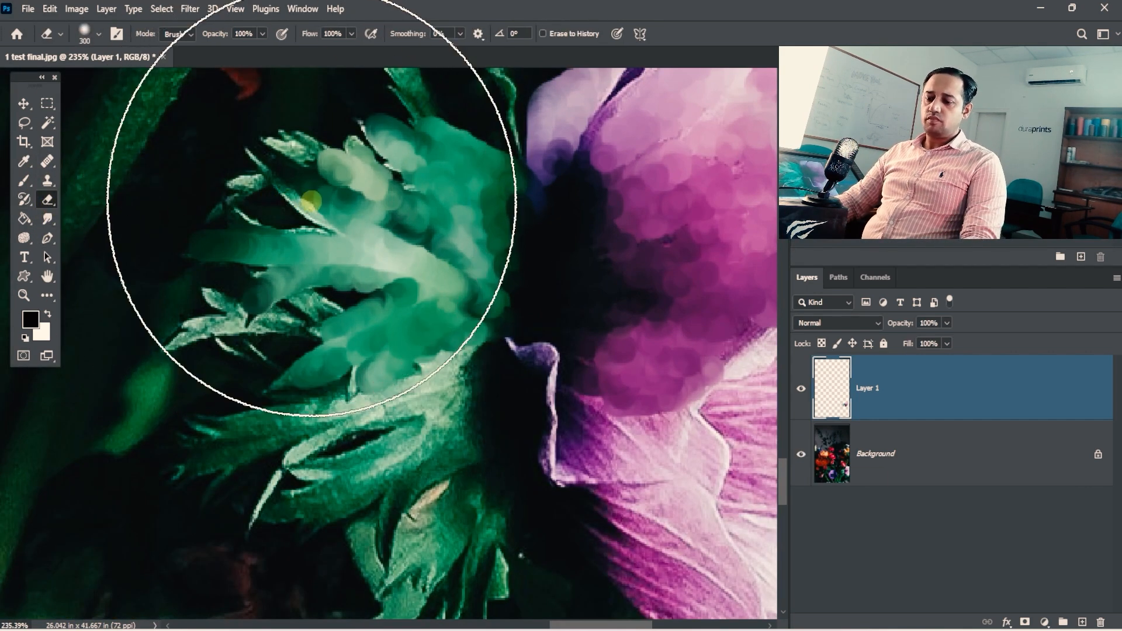
key(bracketleft)
key(bracketleft)
key(bracketleft)
key(bracketleft)
key(bracketleft)
key(bracketleft)
key(bracketleft)
key(bracketleft)
key(bracketleft)
key(bracketleft)
key(bracketleft)
key(bracketleft)
key(bracketleft)
key(bracketleft)
key(bracketleft)
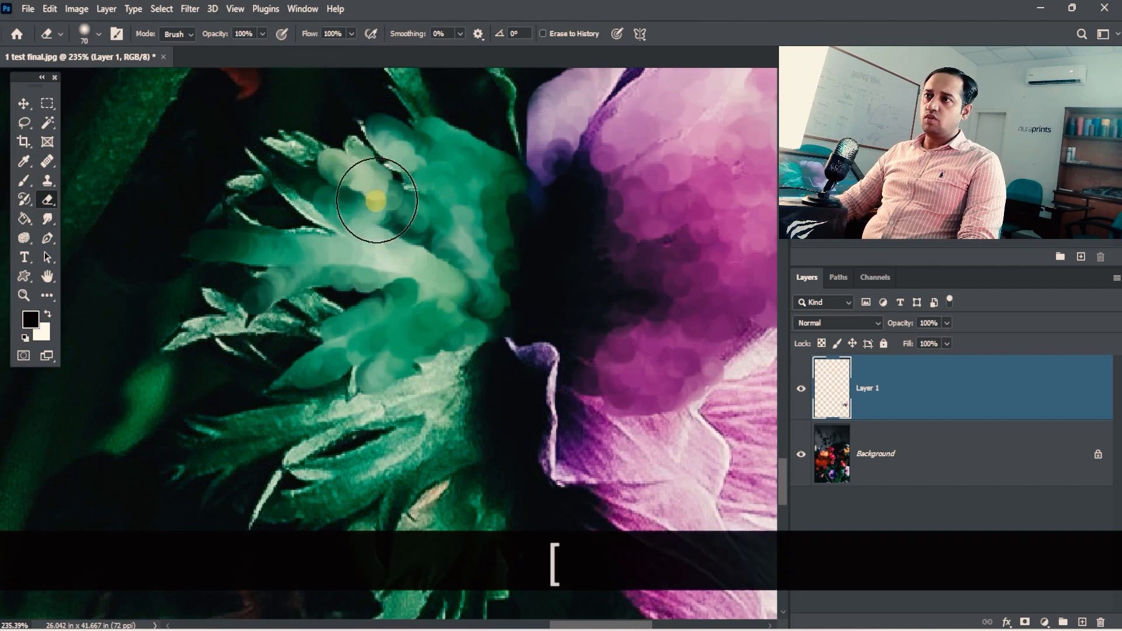
drag(361, 140, 389, 169)
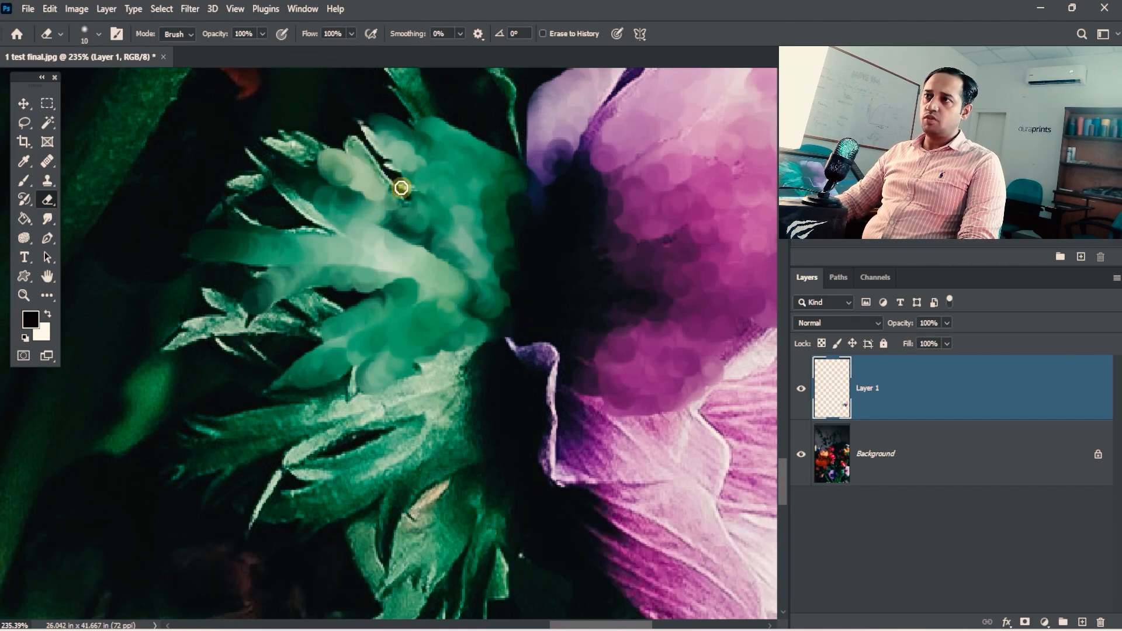
mouse_move(406, 118)
mouse_down()
mouse_move(440, 158)
mouse_move(391, 120)
mouse_move(454, 155)
mouse_move(429, 120)
mouse_move(483, 141)
mouse_up()
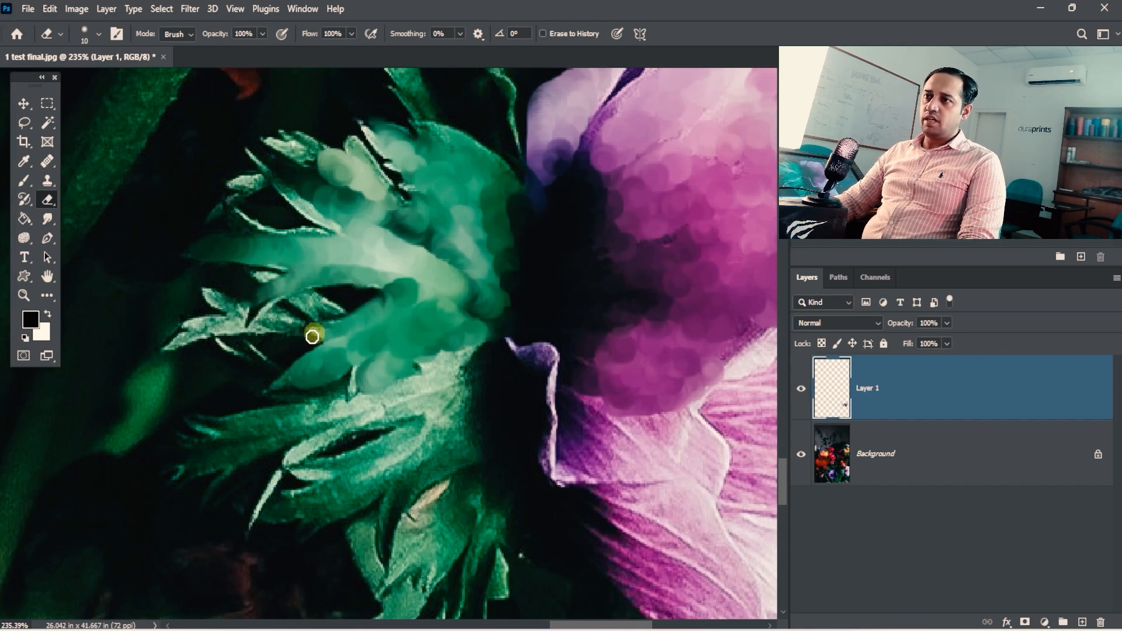
Hide the background, soften the outer edges of the painted green leaves with a 25 px eraser, and show the background again.
click(801, 454)
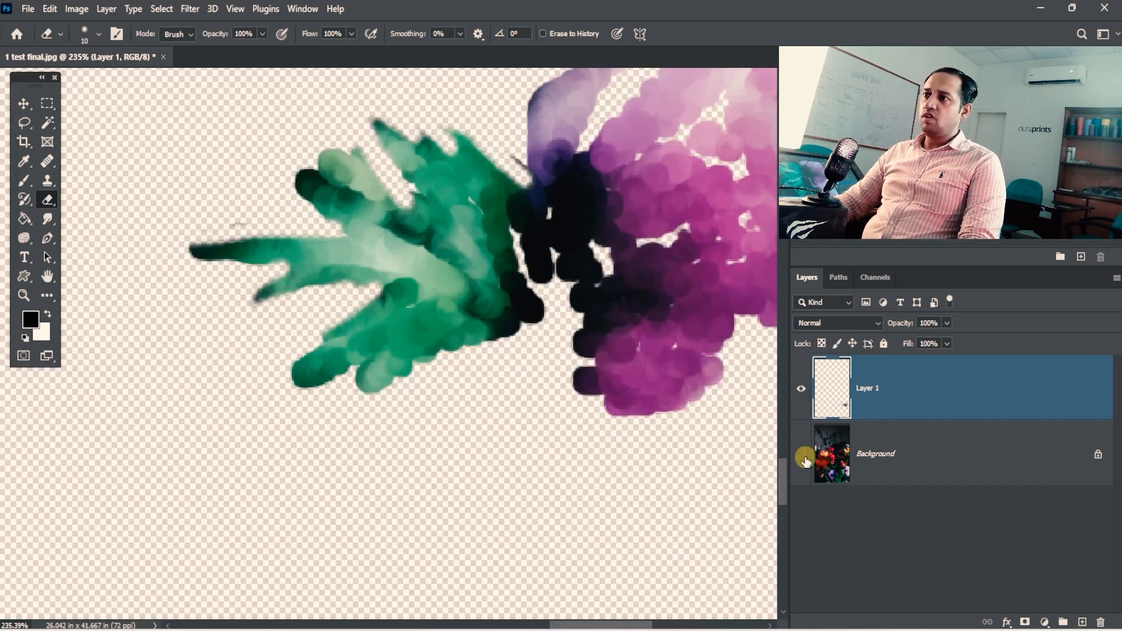
drag(390, 399, 347, 388)
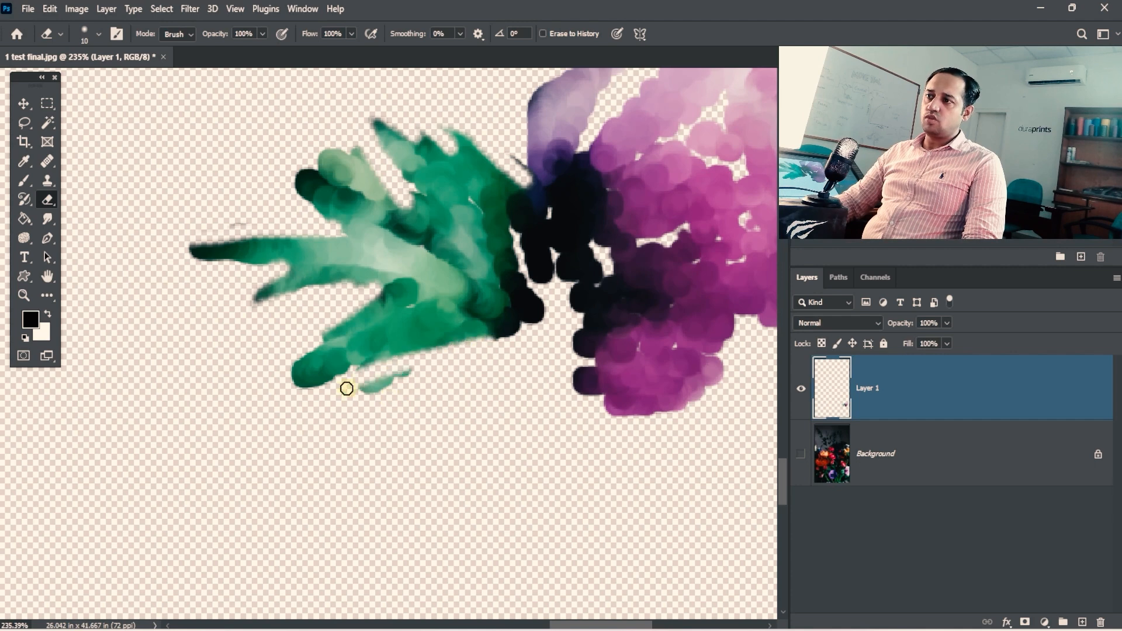
key(ctrl+z)
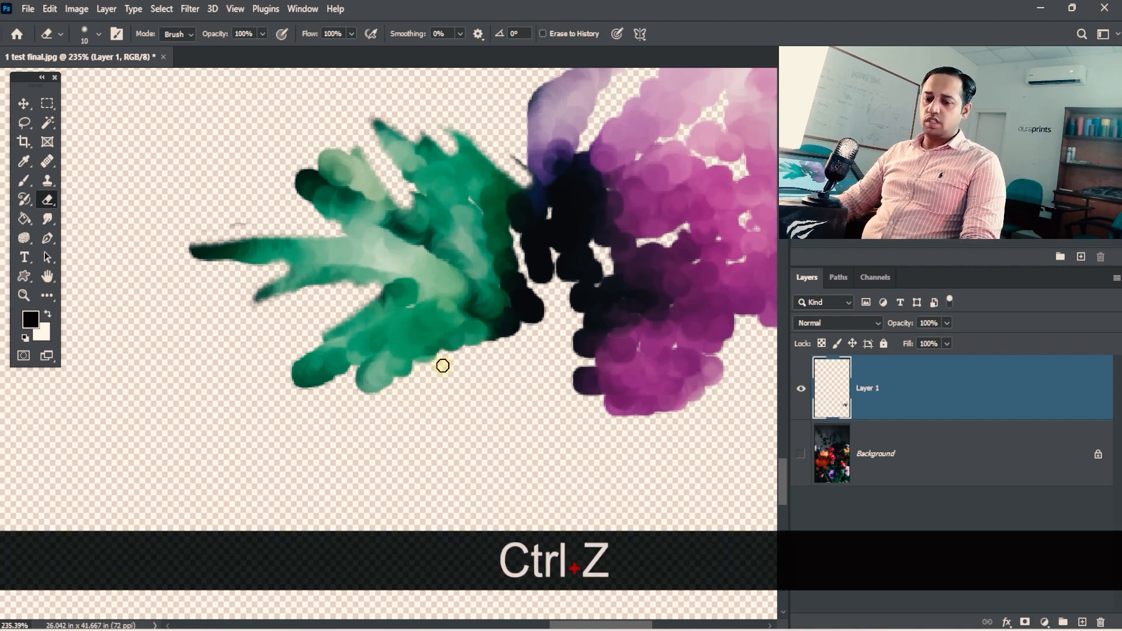
key(bracketright)
key(bracketright)
key(bracketright)
mouse_move(508, 351)
mouse_down()
mouse_move(341, 416)
mouse_move(337, 406)
mouse_move(303, 415)
mouse_move(341, 393)
mouse_move(266, 403)
mouse_move(277, 314)
mouse_up()
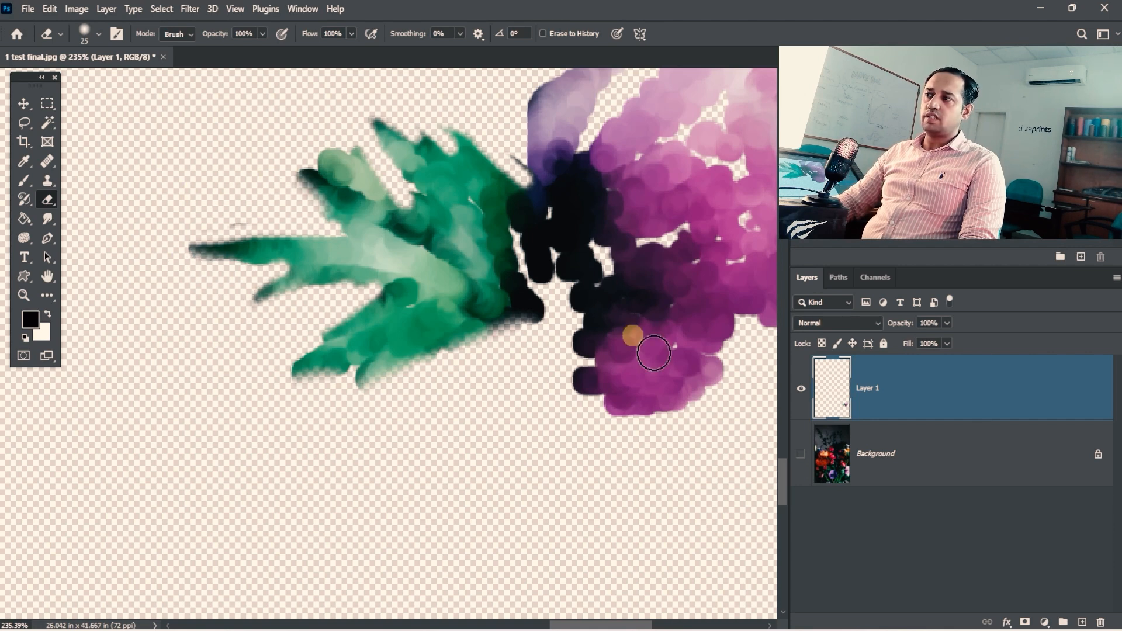
click(801, 448)
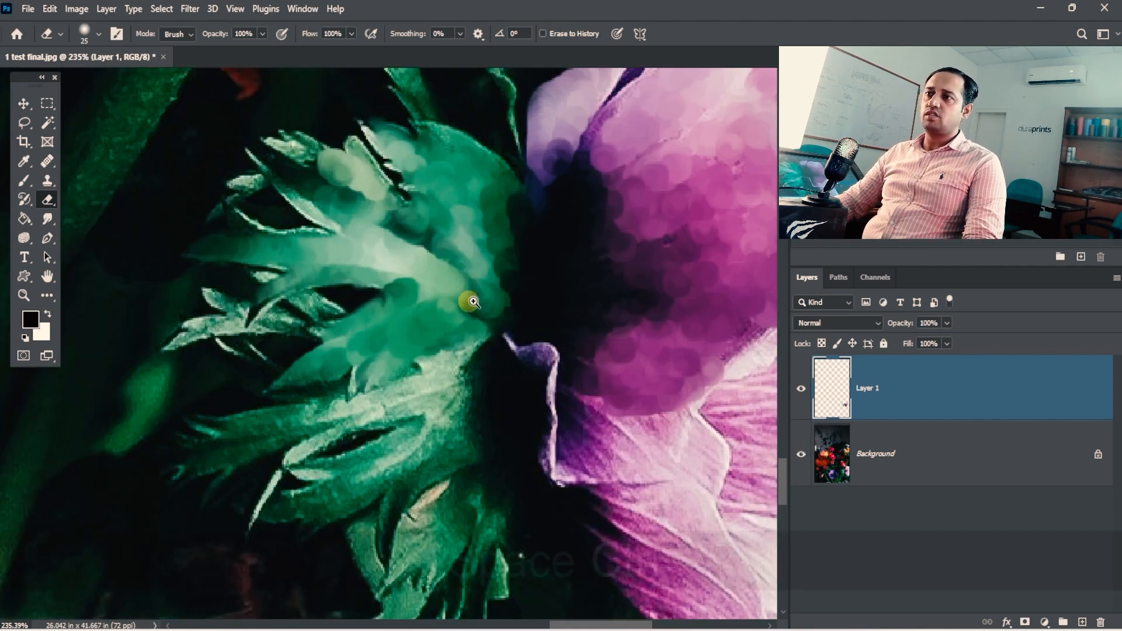
Erase the dabs spilling over the outer and lower edge of the large purple petal with the 25 px eraser.
drag(472, 302, 621, 219)
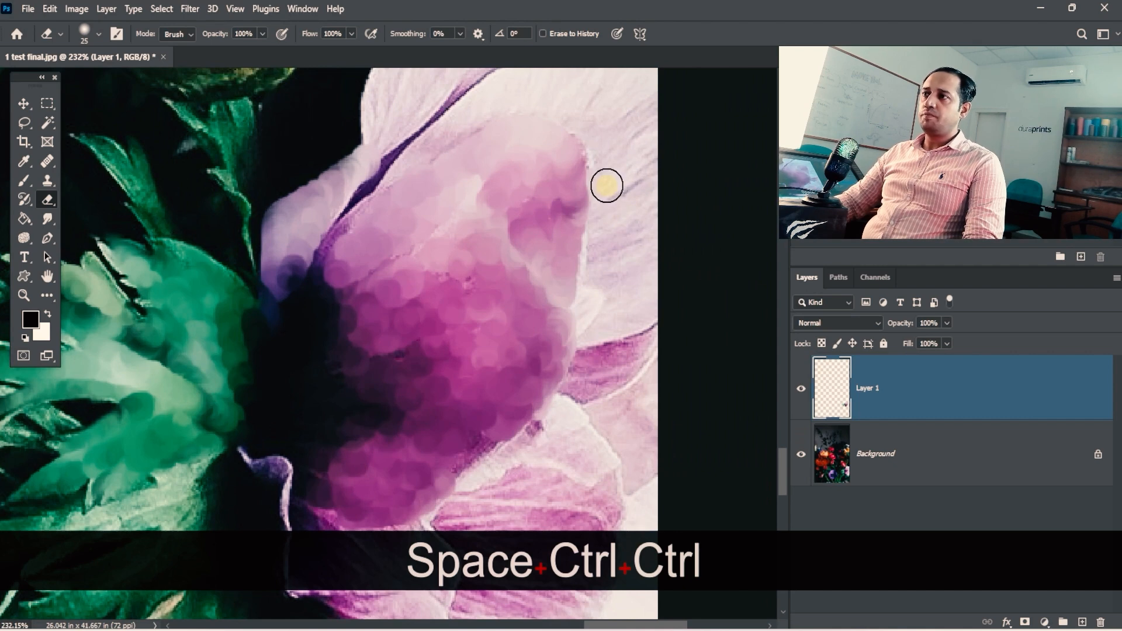
mouse_move(580, 377)
mouse_down()
mouse_move(549, 423)
mouse_move(465, 476)
mouse_up()
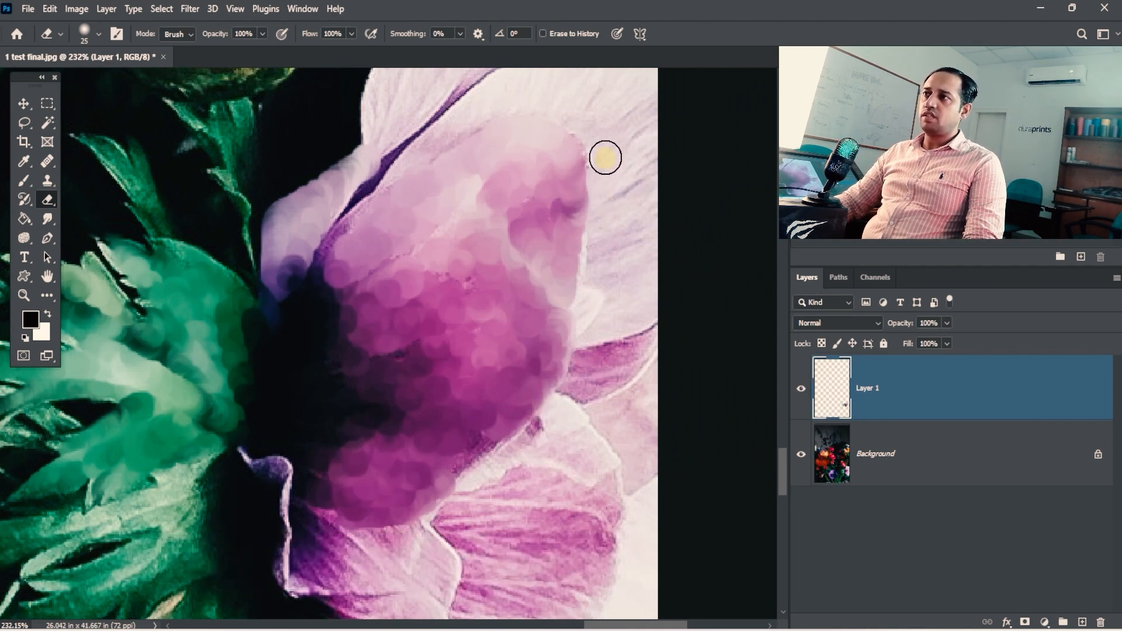
drag(440, 287, 409, 245)
Paint 9 px Art History Brush dabs along the lower pink petal's outer edge and across its upper part.
drag(465, 423, 489, 185)
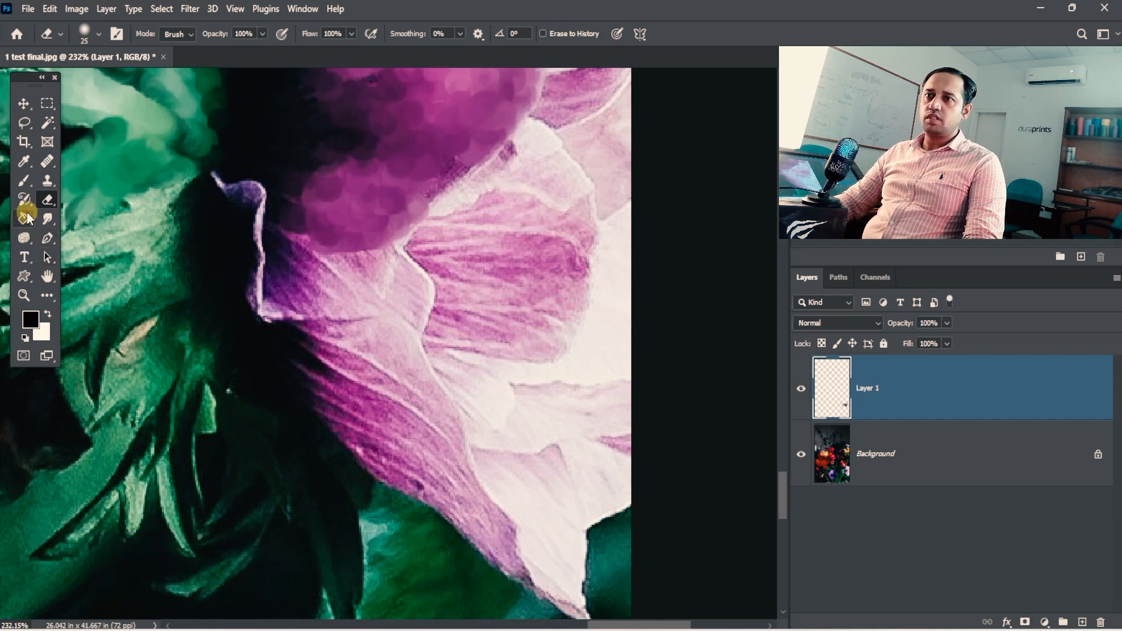
click(24, 199)
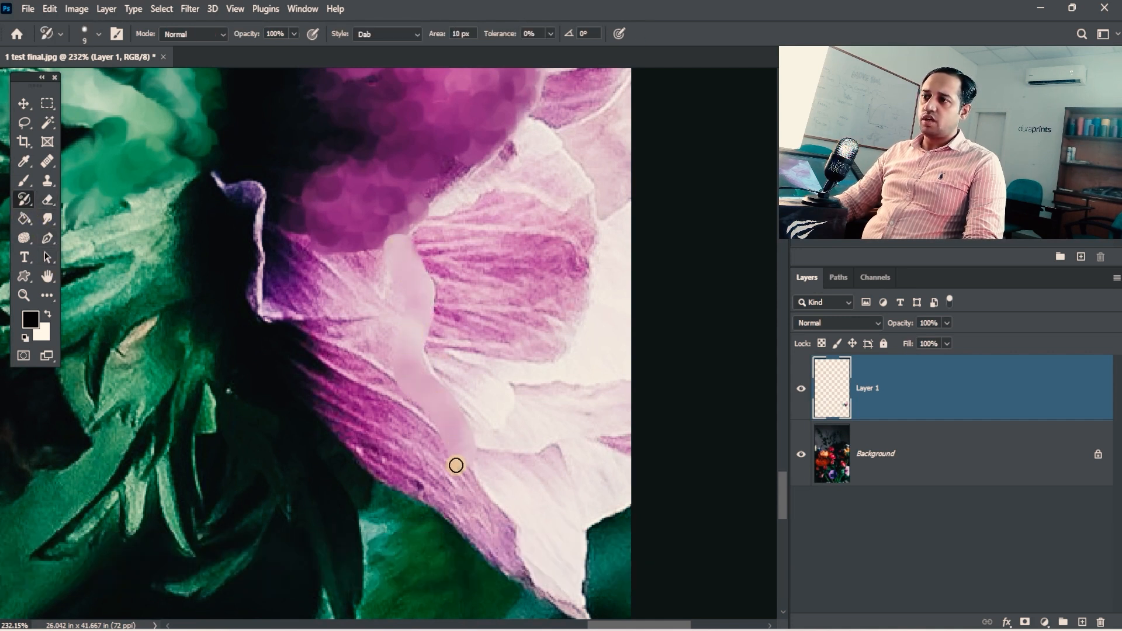
drag(456, 465, 481, 507)
mouse_move(508, 543)
mouse_down()
mouse_move(440, 487)
mouse_move(434, 421)
mouse_up()
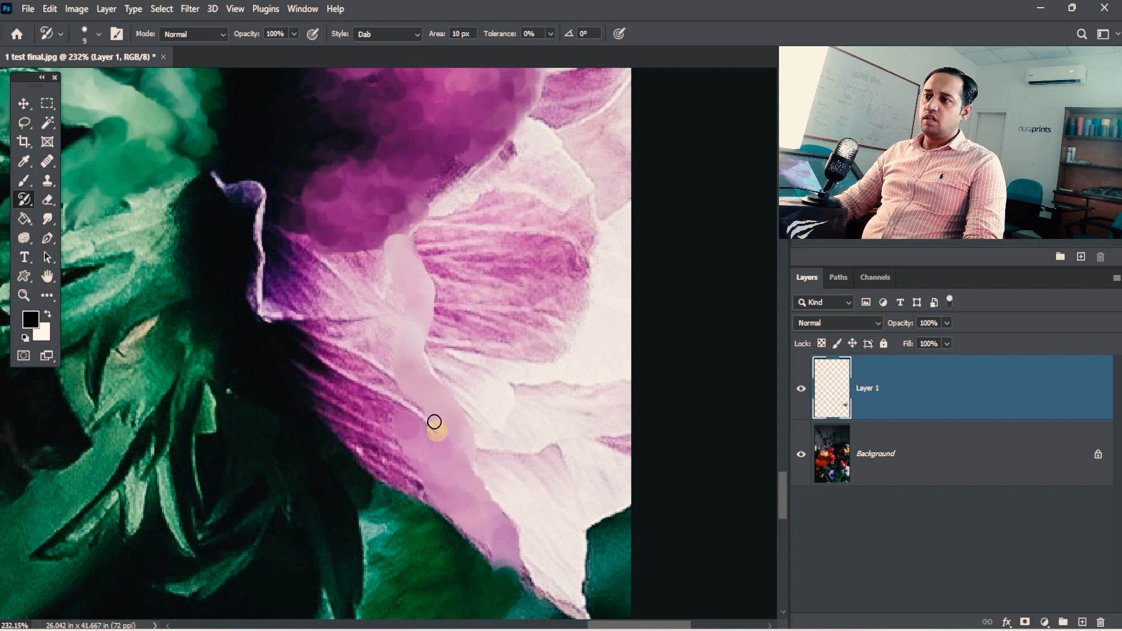
mouse_move(387, 254)
mouse_down()
mouse_move(362, 266)
mouse_move(300, 263)
mouse_up()
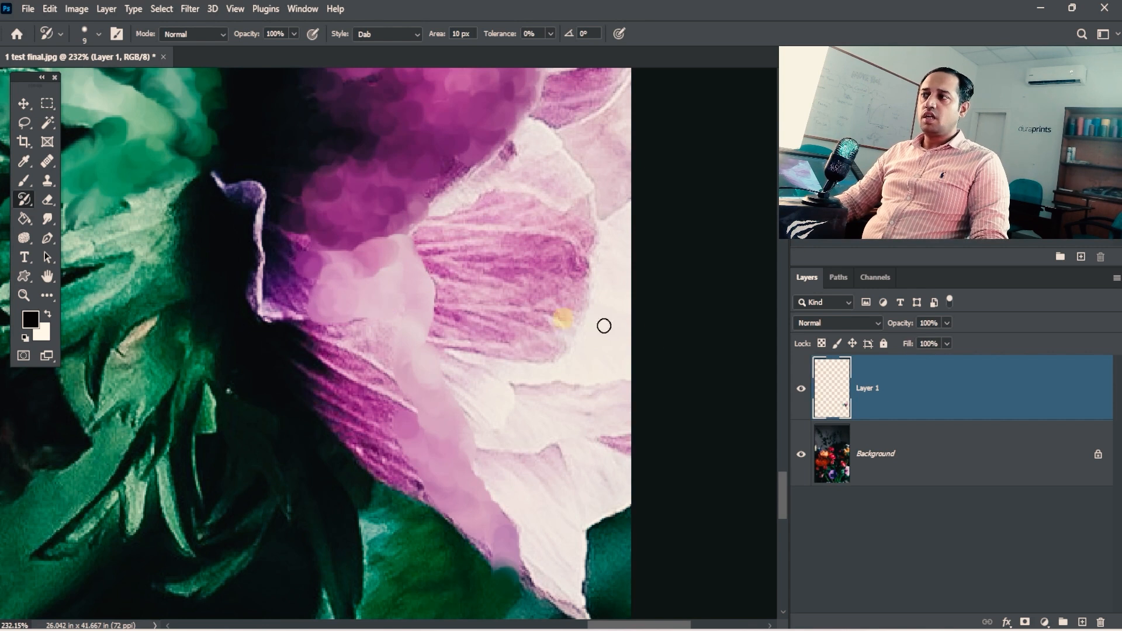
Erase the paint overflow along the lower pink petal's outer edge with the 25 px eraser.
click(50, 199)
drag(417, 237, 439, 284)
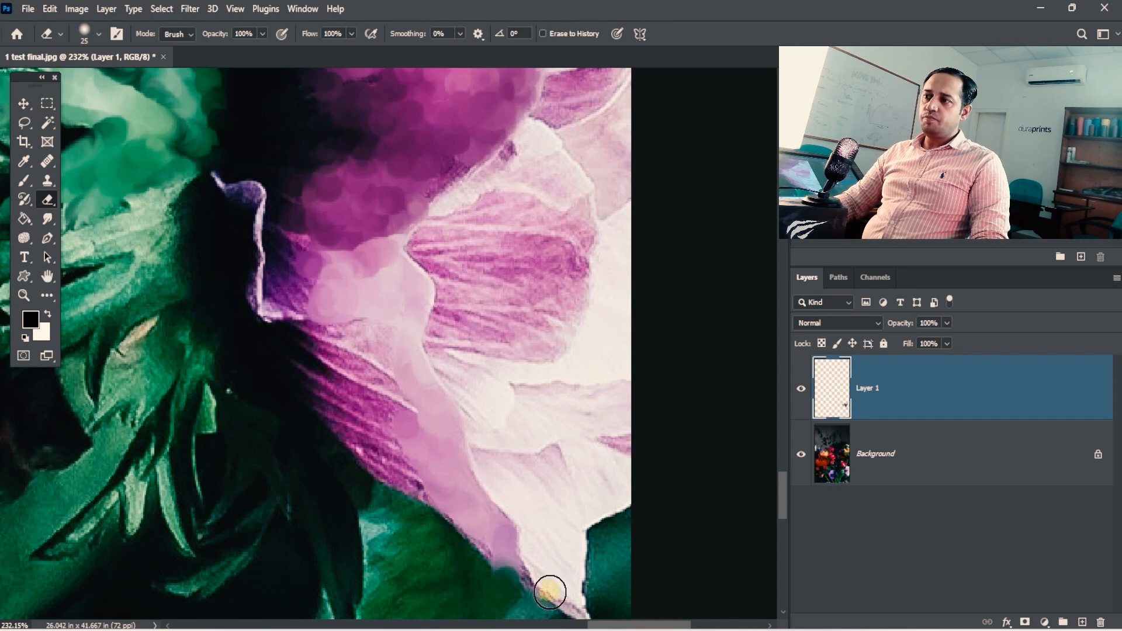
key(space)
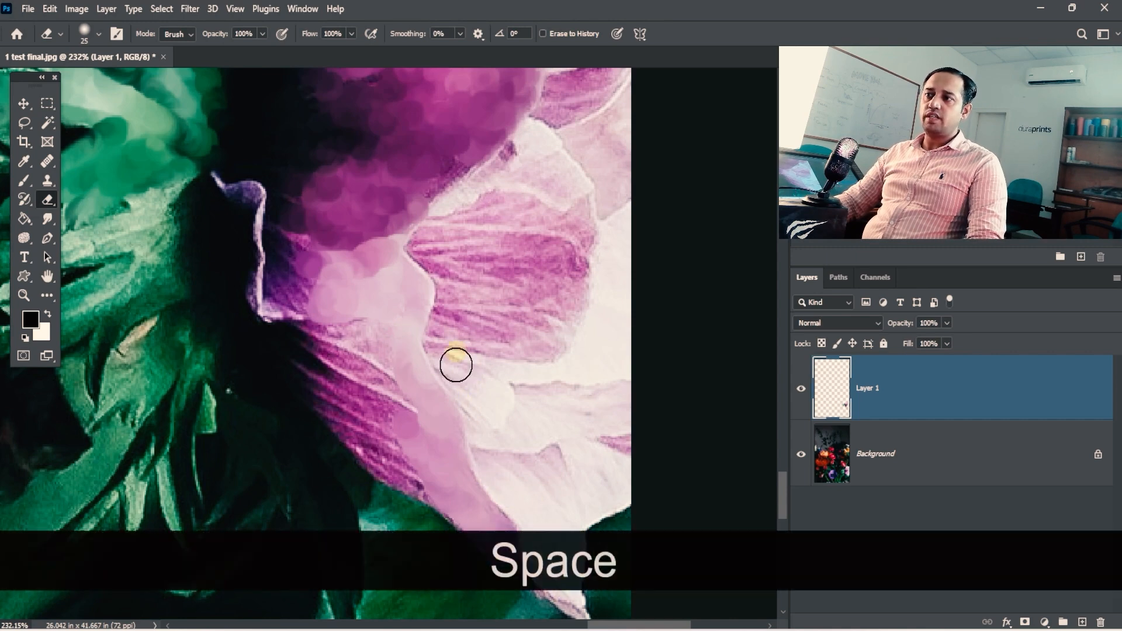
Examine the painted layer up close and as a whole with the background hidden, and restore the background's visibility.
click(804, 457)
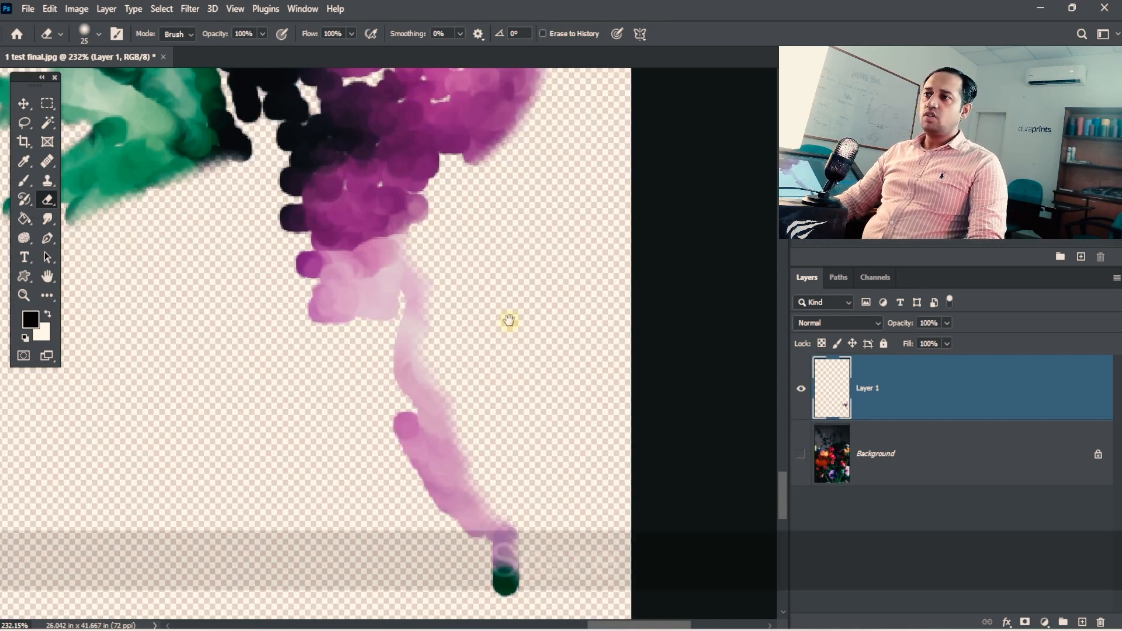
key(space)
drag(514, 263, 518, 169)
key(ctrl+space)
drag(418, 185, 467, 174)
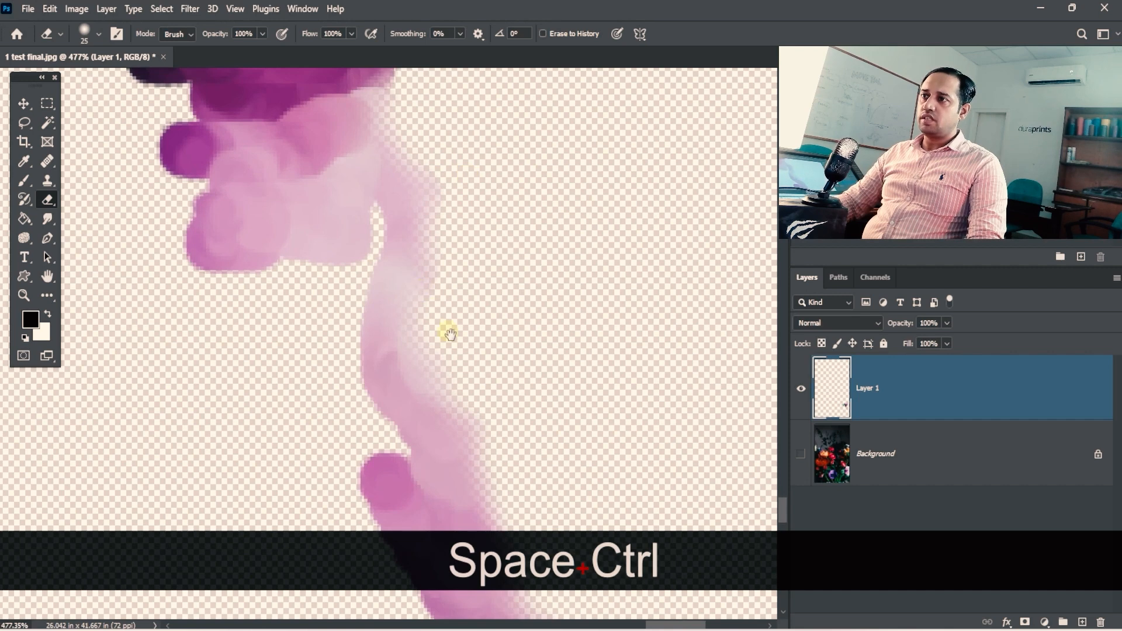
key(ctrl+alt+space)
drag(450, 333, 426, 331)
key(ctrl+alt+space)
drag(498, 356, 490, 356)
key(space)
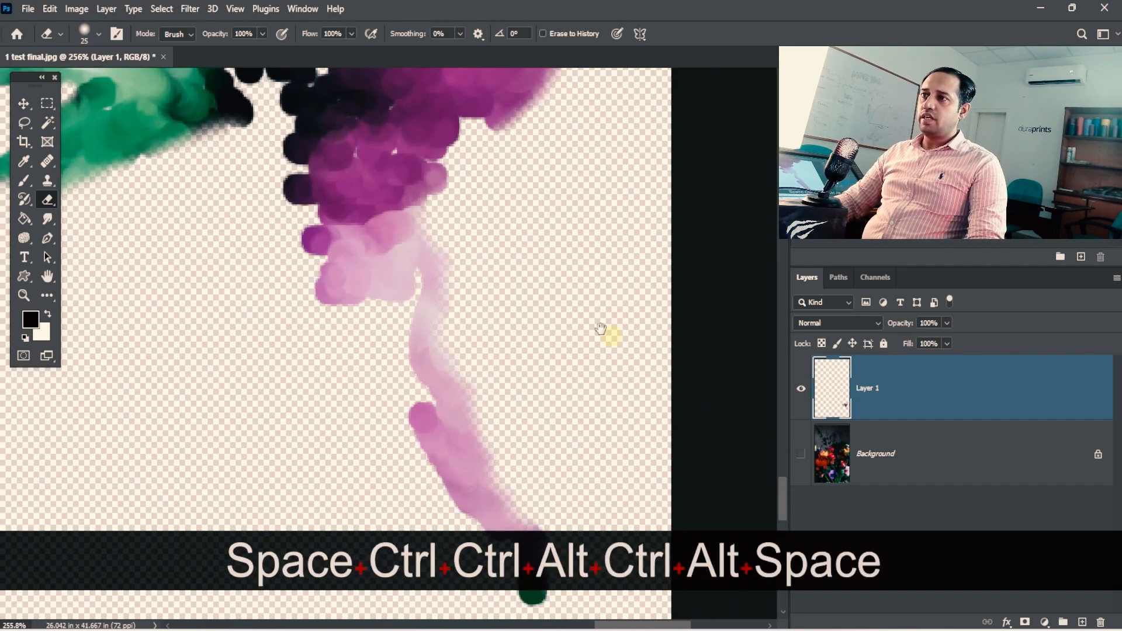
key(ctrl+alt+space)
drag(600, 329, 491, 317)
key(ctrl+space)
drag(546, 274, 633, 238)
drag(621, 117, 534, 291)
key(ctrl+space)
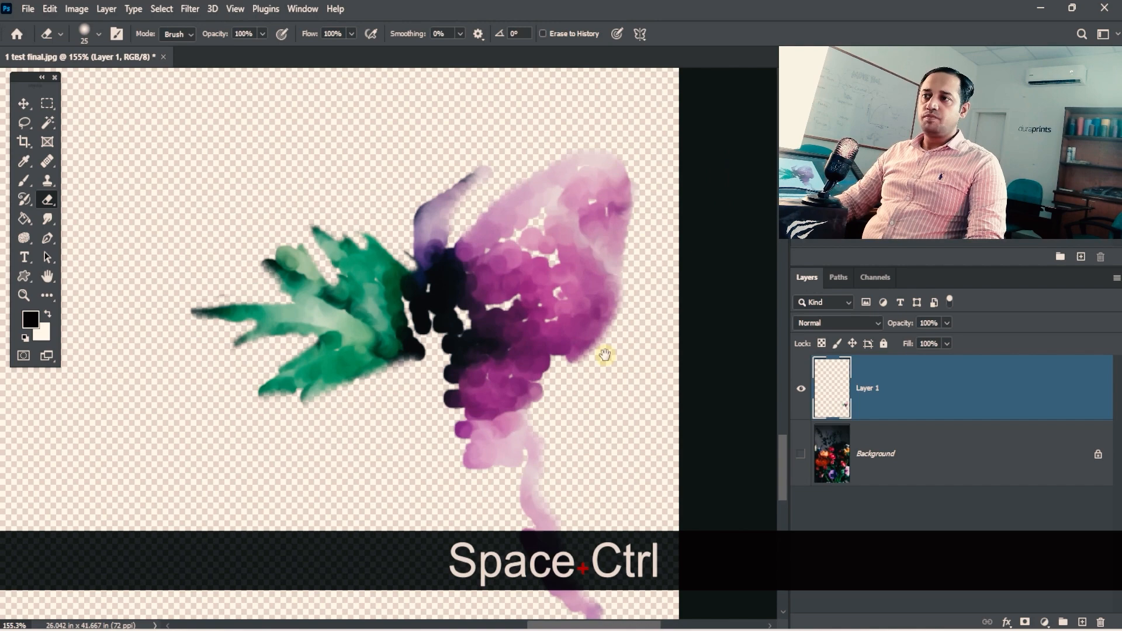
click(801, 455)
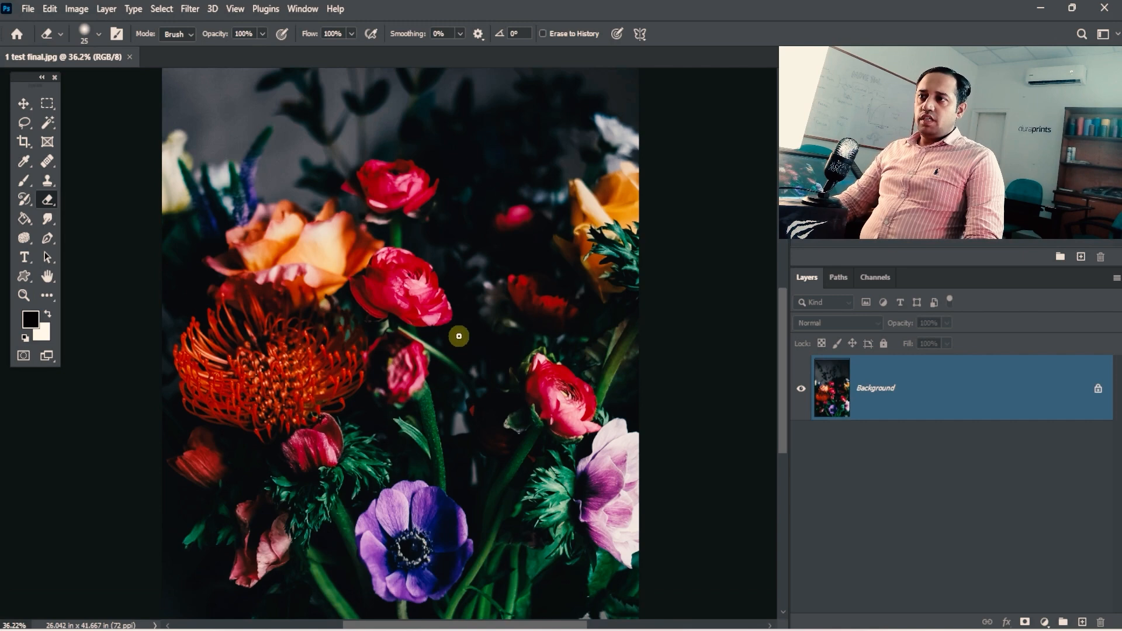
Select the entire flower photo on the background layer and copy it.
key(space)
drag(496, 330, 428, 363)
key(ctrl+space)
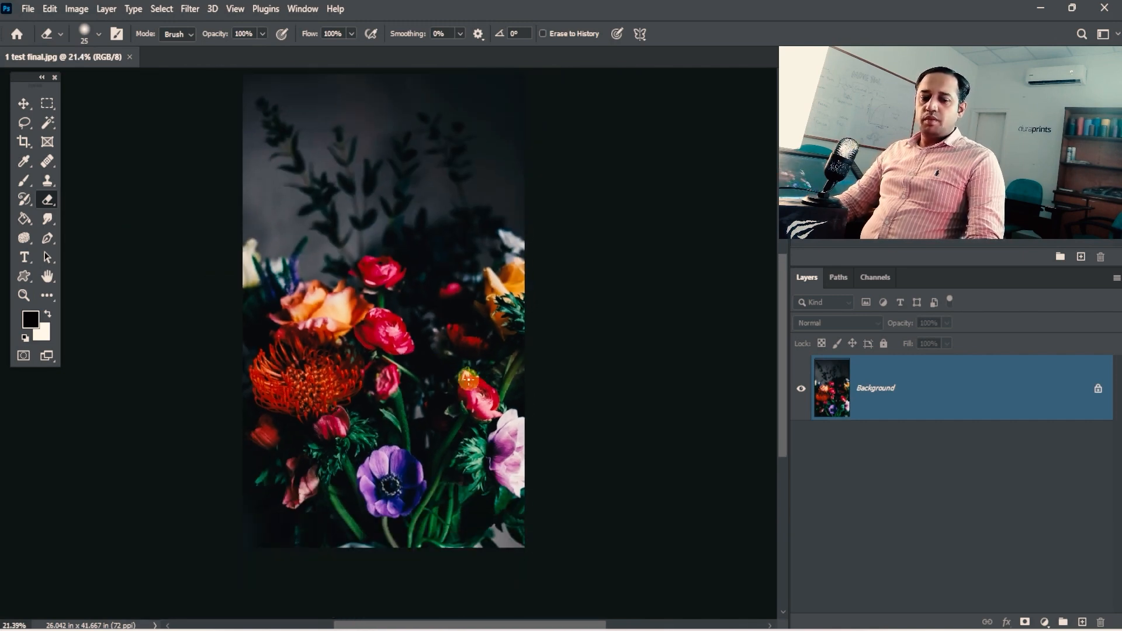
key(ctrl+a)
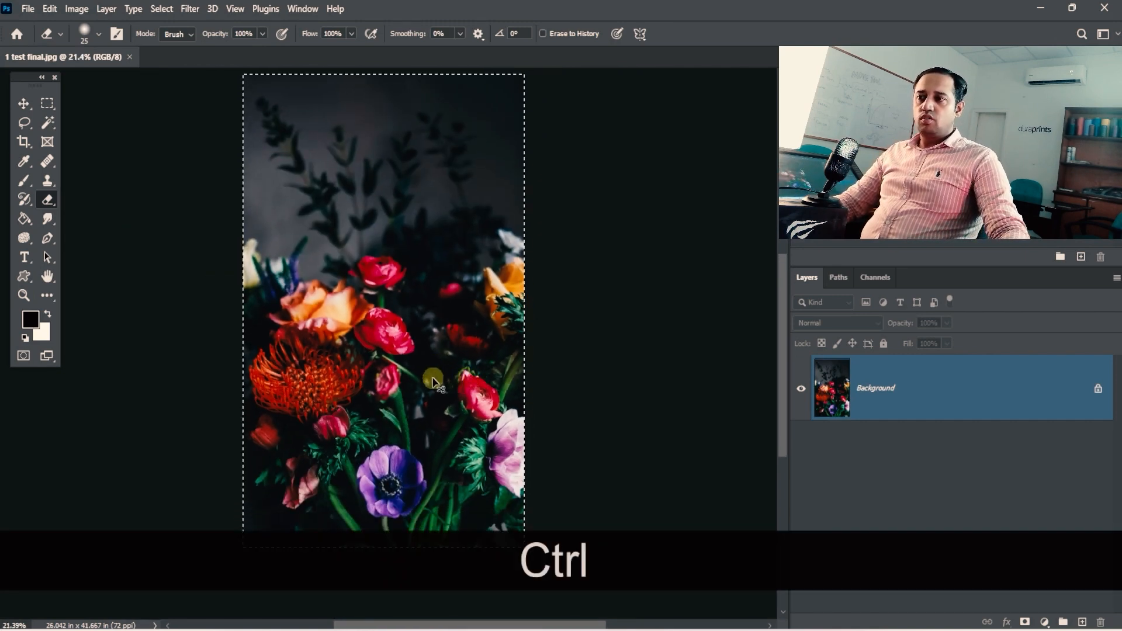
key(ctrl+c)
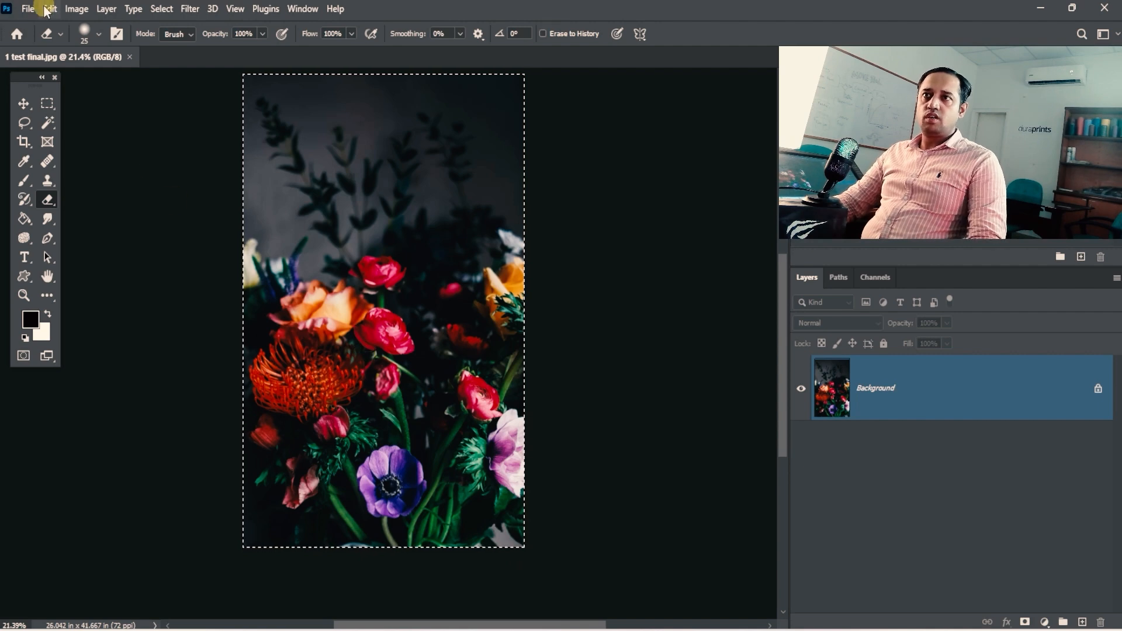
Create a new 1875 x 3000 px document at 72 ppi from the clipboard preset and paste the copied flower photo into it.
click(29, 9)
click(33, 26)
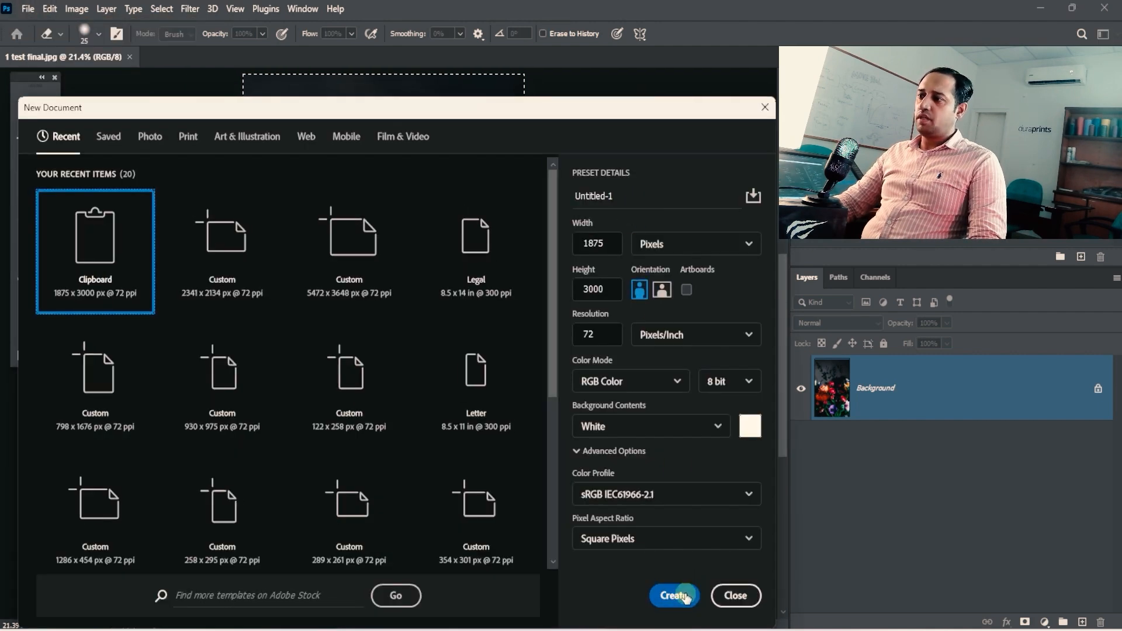
click(674, 595)
key(ctrl+v)
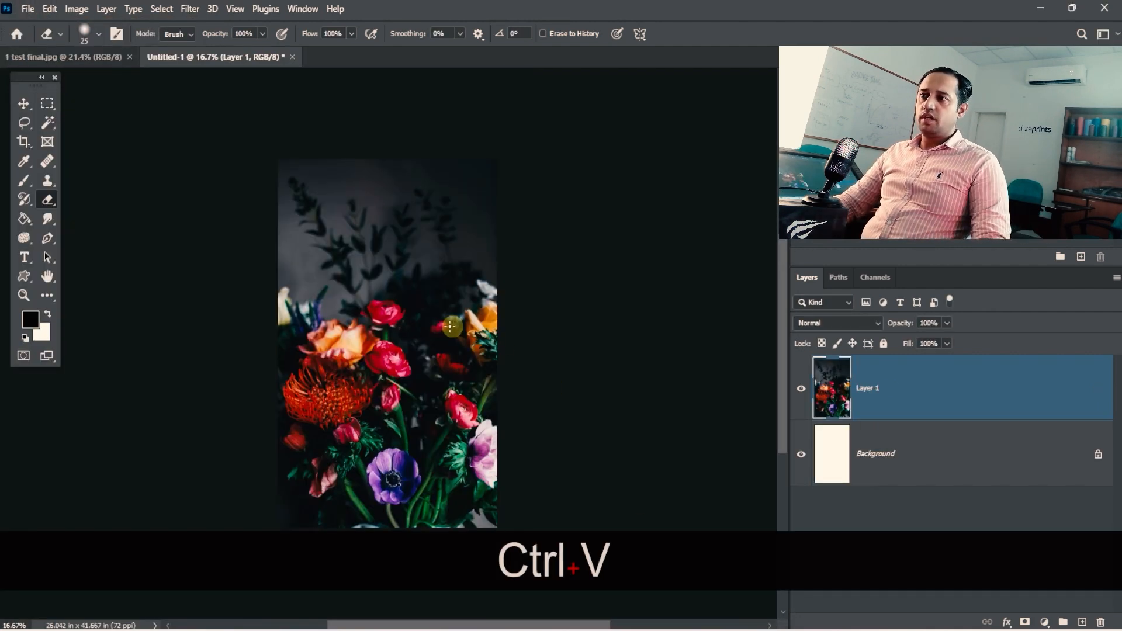
Enlarge the Art History Brush to 175 px and paint broad strokes over the central flowers and the foliage around them on Layer 1.
drag(392, 340, 444, 340)
click(24, 200)
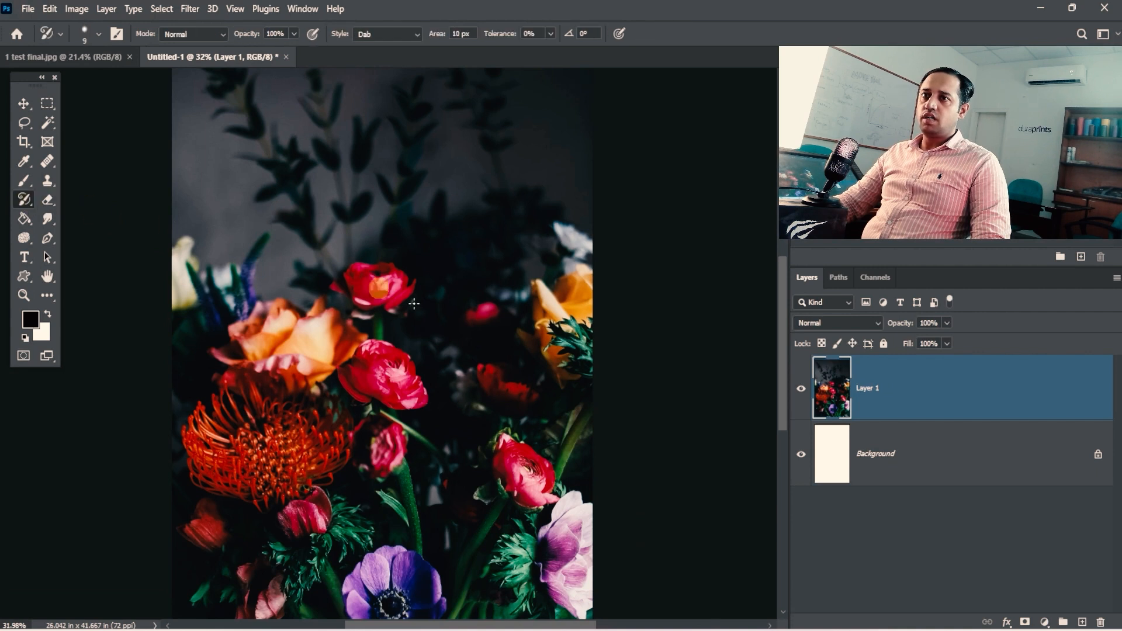
key(bracketright)
key(bracketright)
key(bracketright)
key(bracketright)
key(bracketright)
key(bracketright)
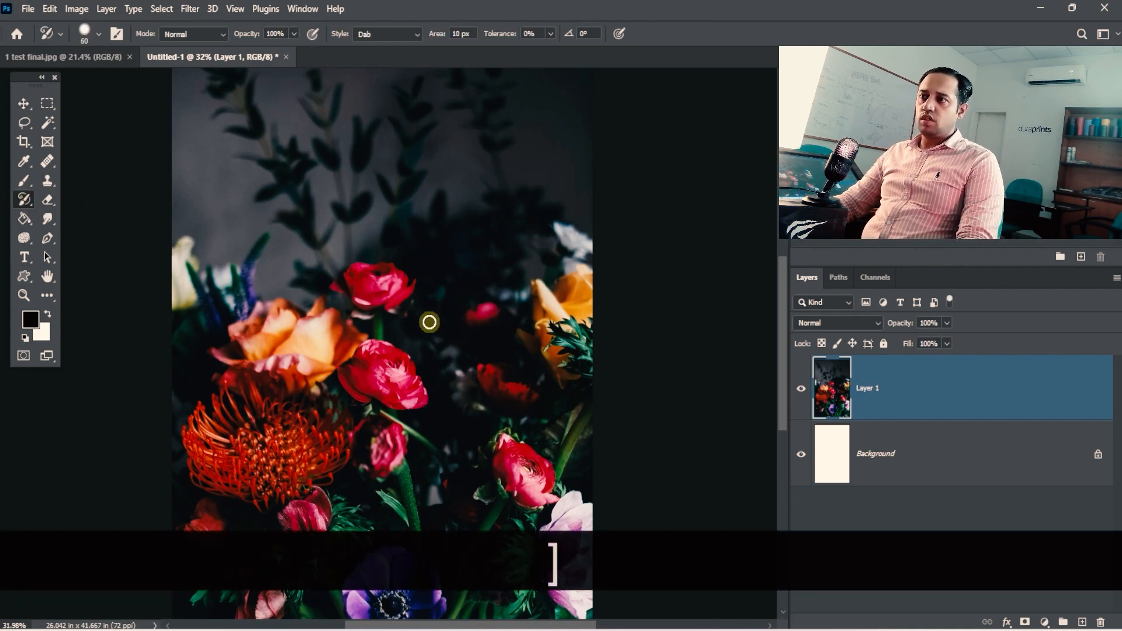
key(bracketright)
key(bracketright)
mouse_move(398, 291)
mouse_down()
mouse_move(373, 312)
mouse_move(339, 244)
mouse_move(412, 386)
mouse_move(421, 302)
mouse_move(409, 363)
mouse_move(485, 383)
mouse_move(498, 355)
mouse_move(453, 191)
mouse_up()
mouse_move(437, 154)
mouse_down()
mouse_move(230, 383)
mouse_move(288, 505)
mouse_up()
Toggle Layer 1's visibility to compare the painted strokes with the white background, leaving the layer shown.
key(space)
drag(390, 610, 311, 559)
click(802, 387)
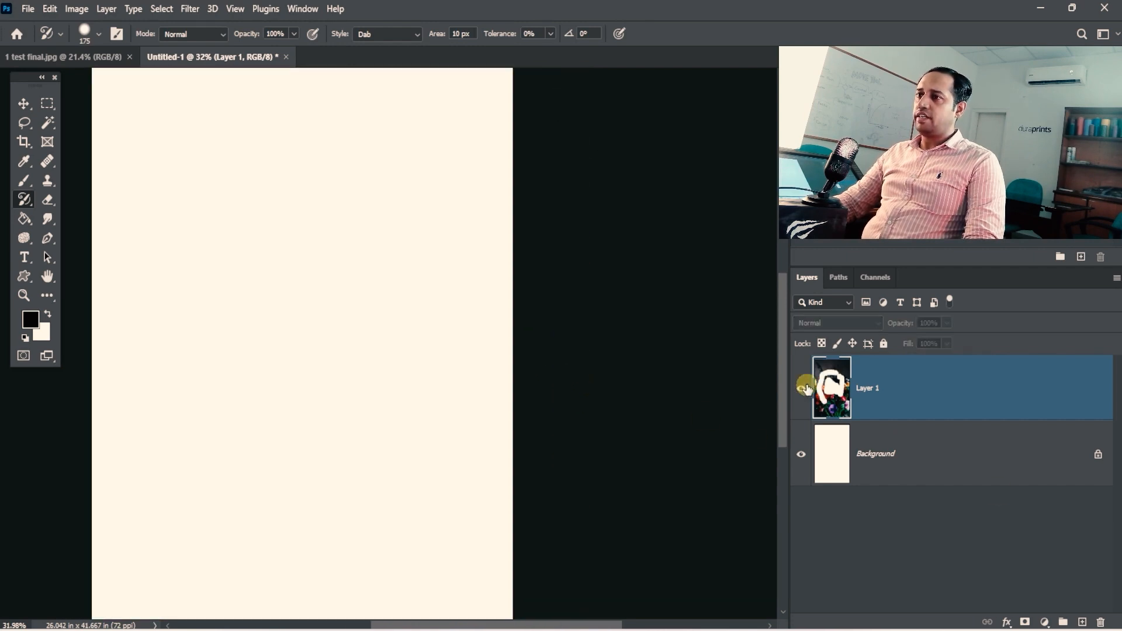
click(802, 388)
click(803, 388)
click(802, 388)
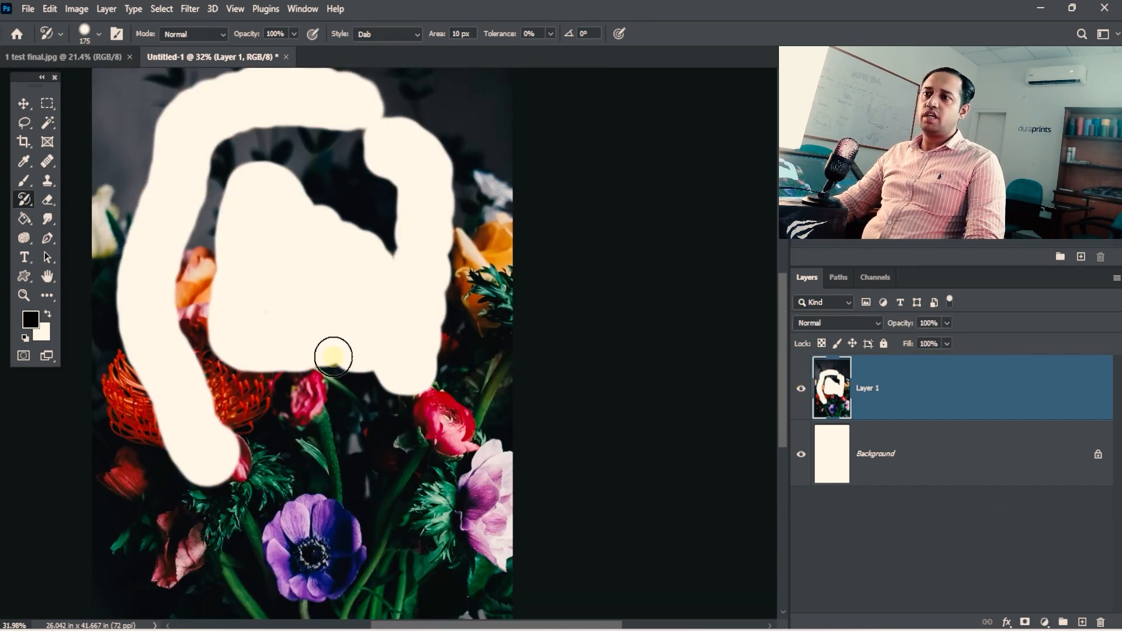
Paint more 175 px Art History Brush strokes across the lower flowers and stems on Layer 1.
key(space)
drag(333, 356, 341, 286)
mouse_move(340, 326)
mouse_down()
mouse_move(270, 333)
mouse_move(403, 312)
mouse_move(434, 355)
mouse_move(332, 472)
mouse_move(285, 505)
mouse_move(218, 495)
mouse_move(326, 377)
mouse_up()
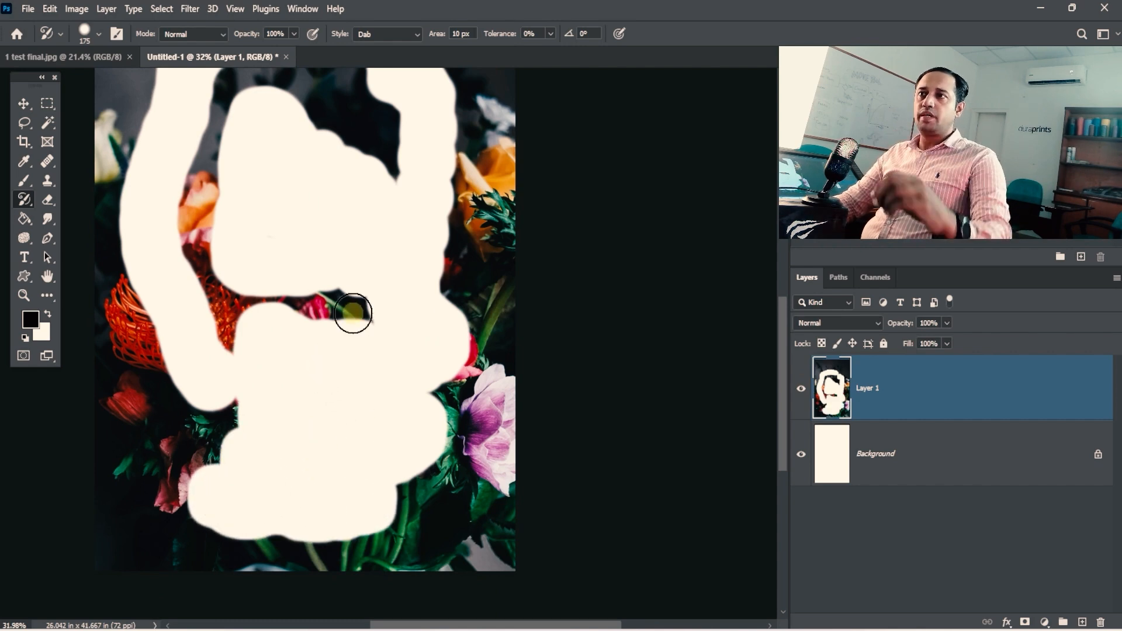
mouse_move(352, 313)
mouse_down()
mouse_move(315, 315)
mouse_move(245, 263)
mouse_up()
Compare the painted copy with the original flower photo in its own document.
click(87, 56)
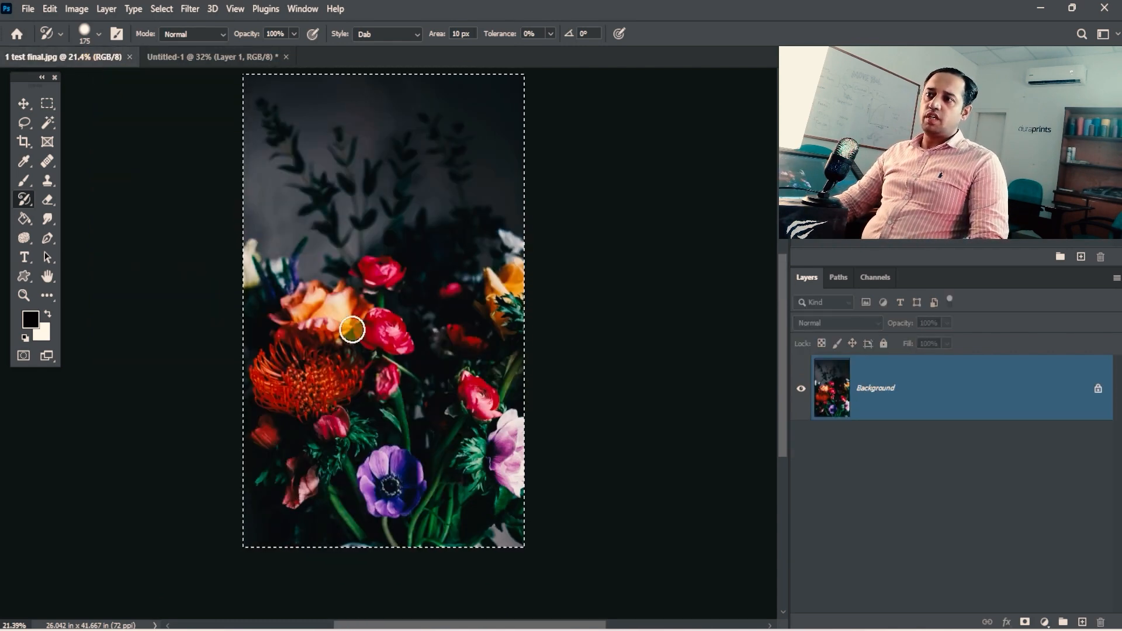
click(215, 61)
drag(437, 190, 505, 188)
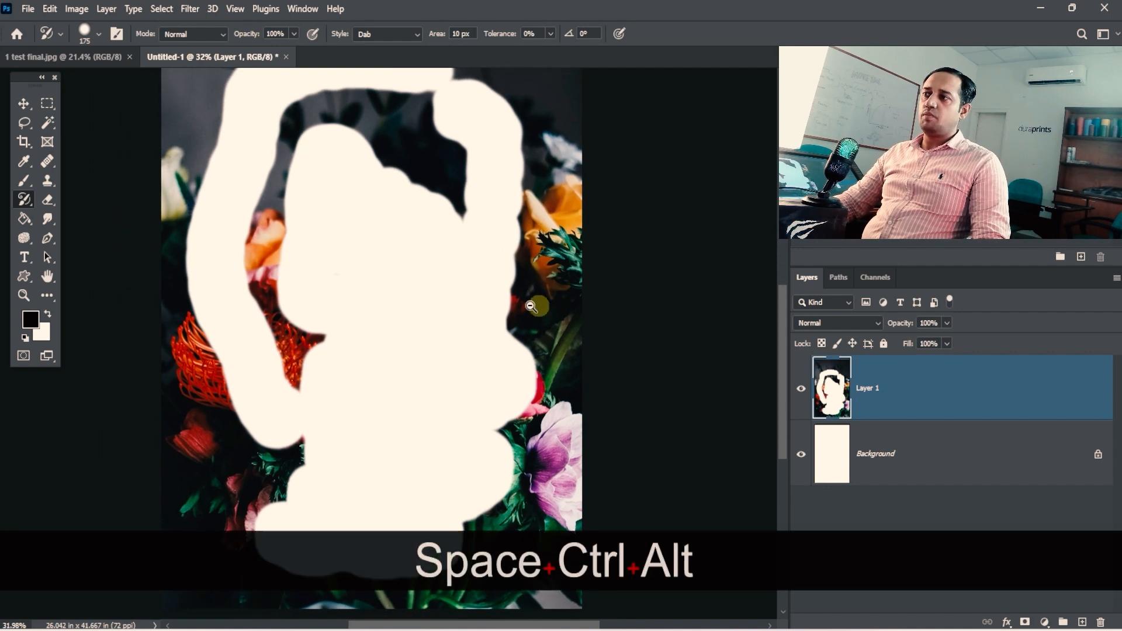
Undo the strokes over the lower flowers and the Layer 1 visibility changes.
ctrl+alt+click(530, 305)
key(ctrl+z)
key(ctrl+z)
key(ctrl+z)
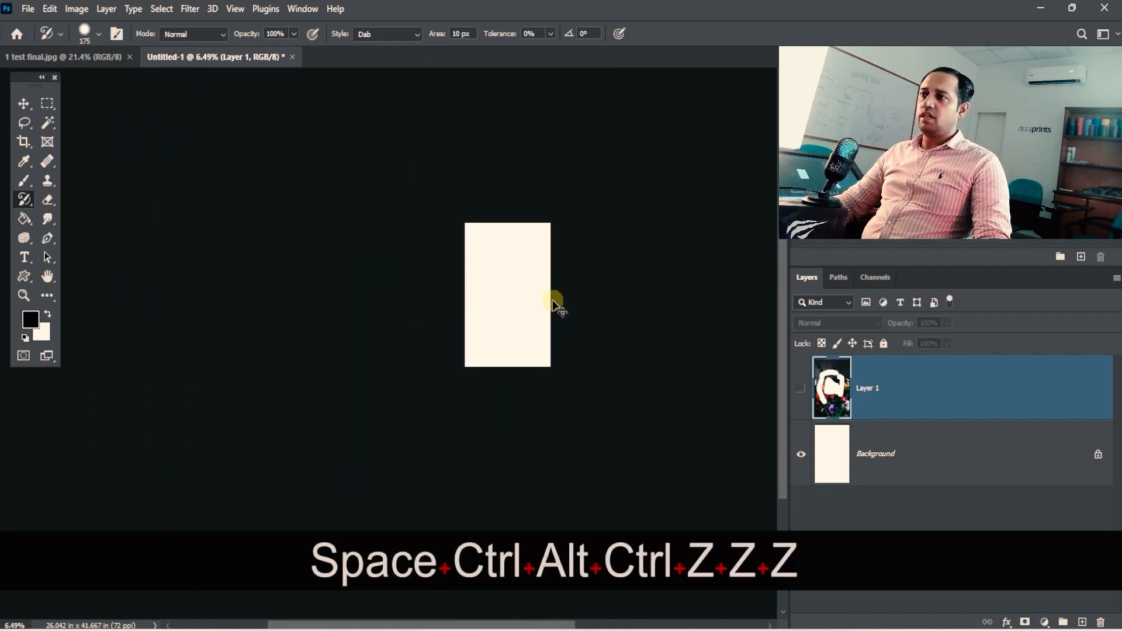
key(ctrl+z)
key(ctrl+z)
key(ctrl+z)
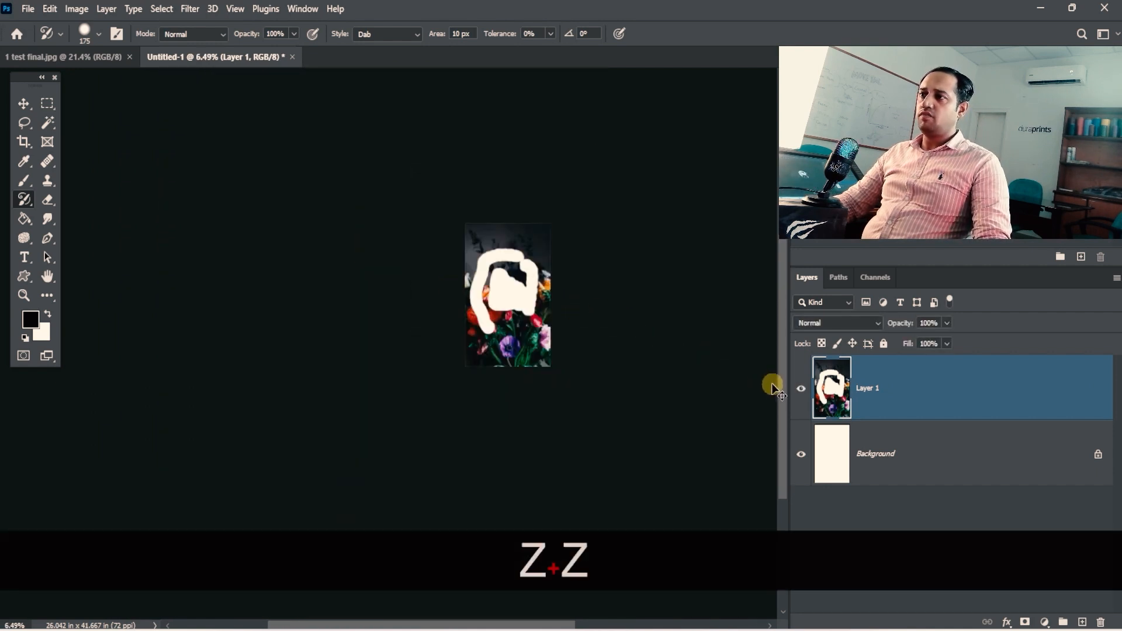
Reduce the Art History Brush to 90 px and paint over the purple anemone on Layer 1.
drag(528, 336, 587, 332)
key([)
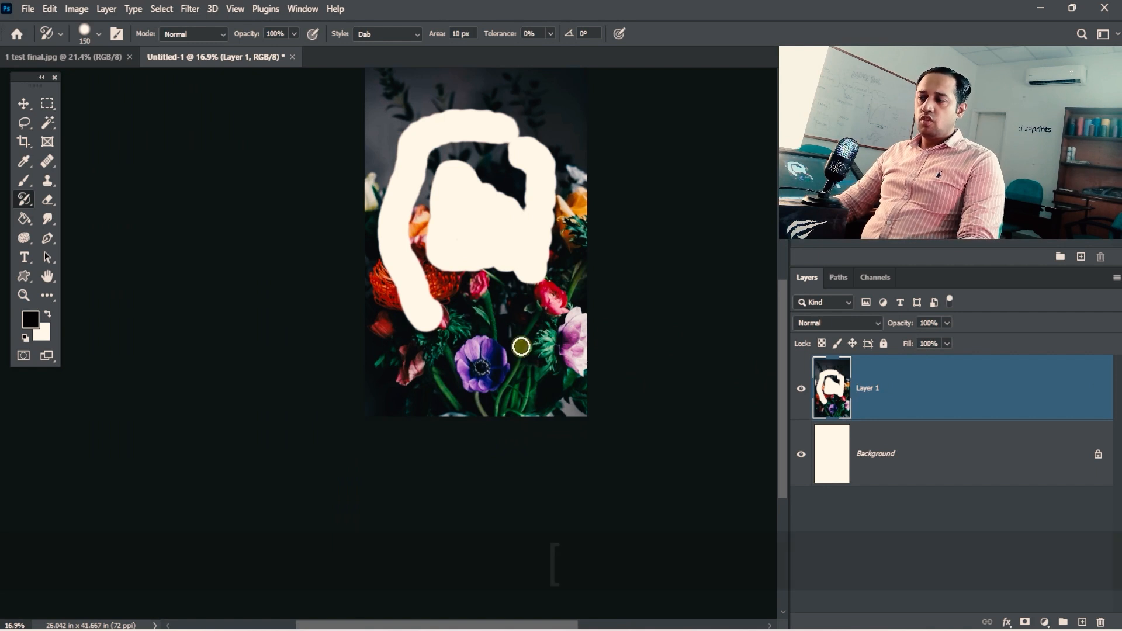
key([)
key([)
key([)
drag(471, 353, 479, 387)
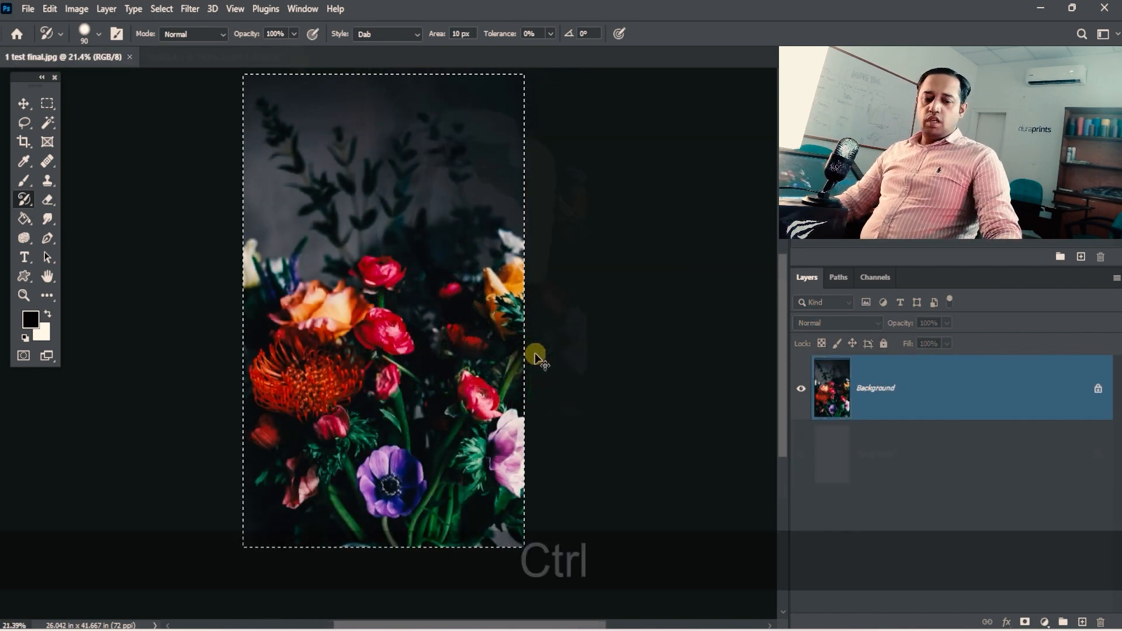
Clear the selection on the original flower photo and flip its canvas horizontally.
key(ctrl+d)
key(ctrl)
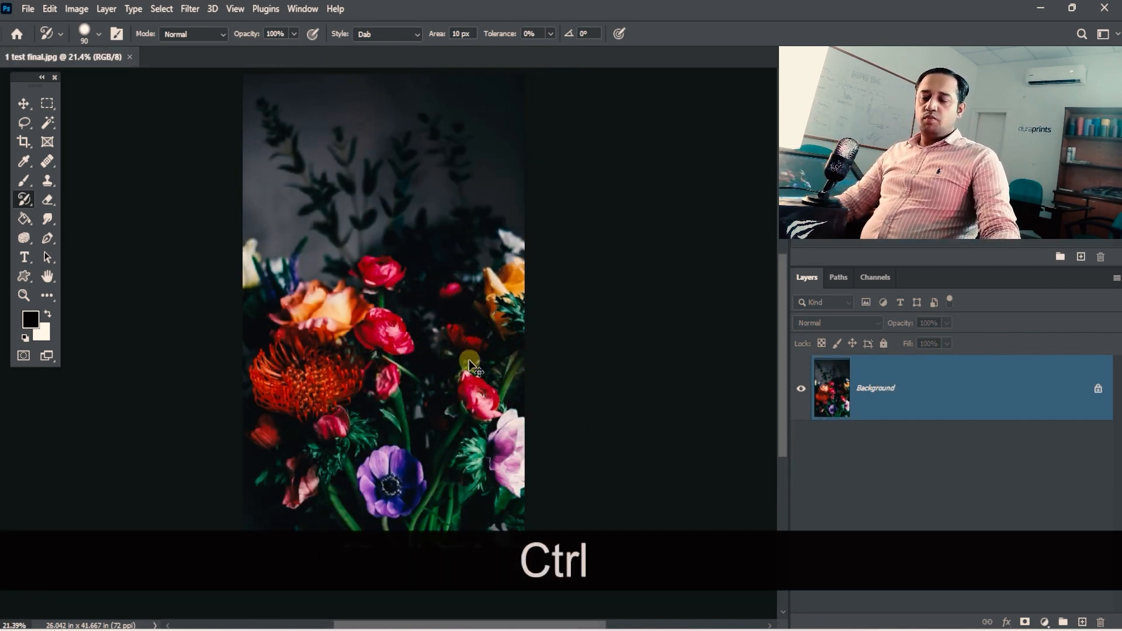
click(76, 9)
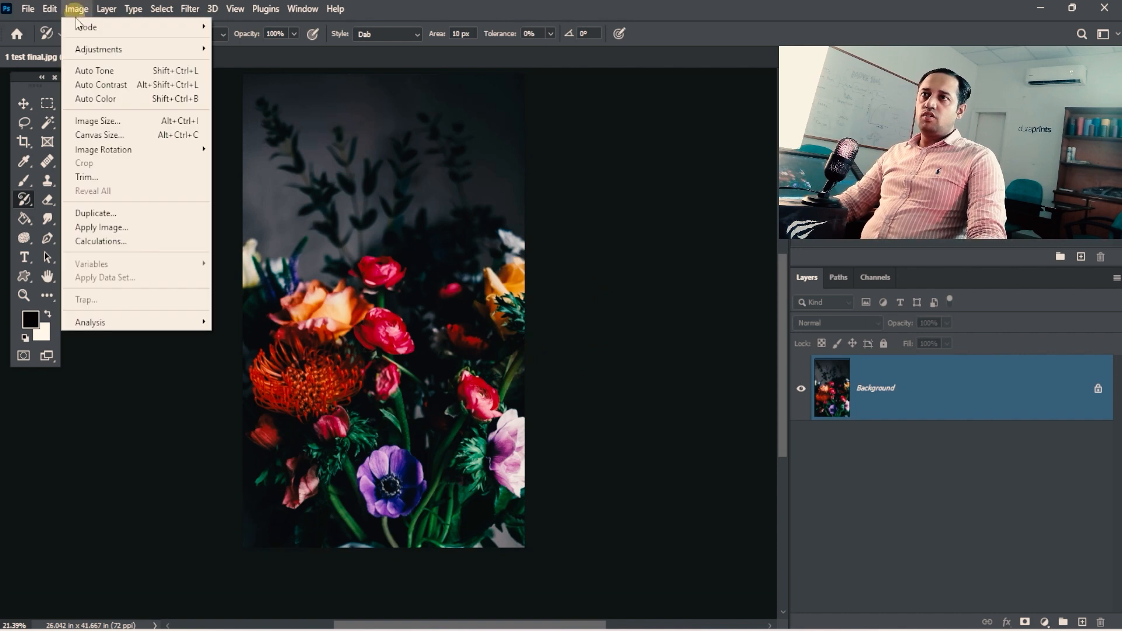
mouse_move(103, 153)
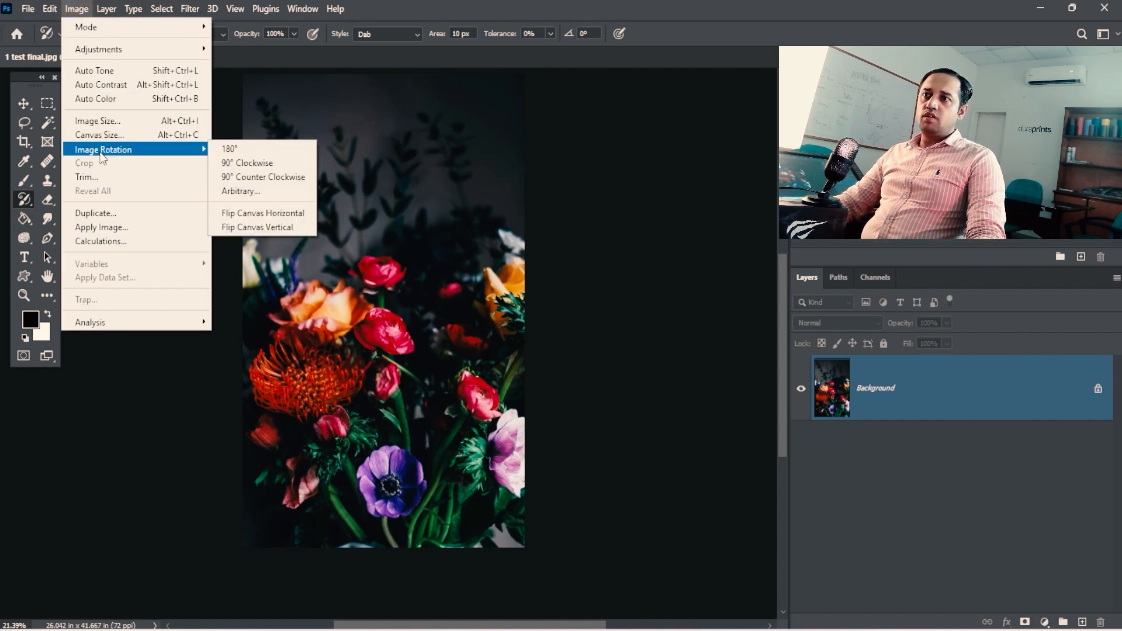
click(304, 214)
Try painting 90 px Art History Brush dabs over the central flowers of the flipped photo, and undo them.
mouse_move(418, 338)
mouse_down()
mouse_move(384, 359)
mouse_move(439, 316)
mouse_move(372, 362)
mouse_move(323, 341)
mouse_move(341, 310)
mouse_move(450, 298)
mouse_move(381, 405)
mouse_move(418, 343)
mouse_move(375, 366)
mouse_move(419, 393)
mouse_move(377, 389)
mouse_move(504, 398)
mouse_move(430, 404)
mouse_move(503, 399)
mouse_move(454, 389)
mouse_move(444, 374)
mouse_move(504, 357)
mouse_move(468, 405)
mouse_move(456, 397)
mouse_move(492, 373)
mouse_move(471, 386)
mouse_move(569, 378)
mouse_move(486, 353)
mouse_up()
key(ctrl+space)
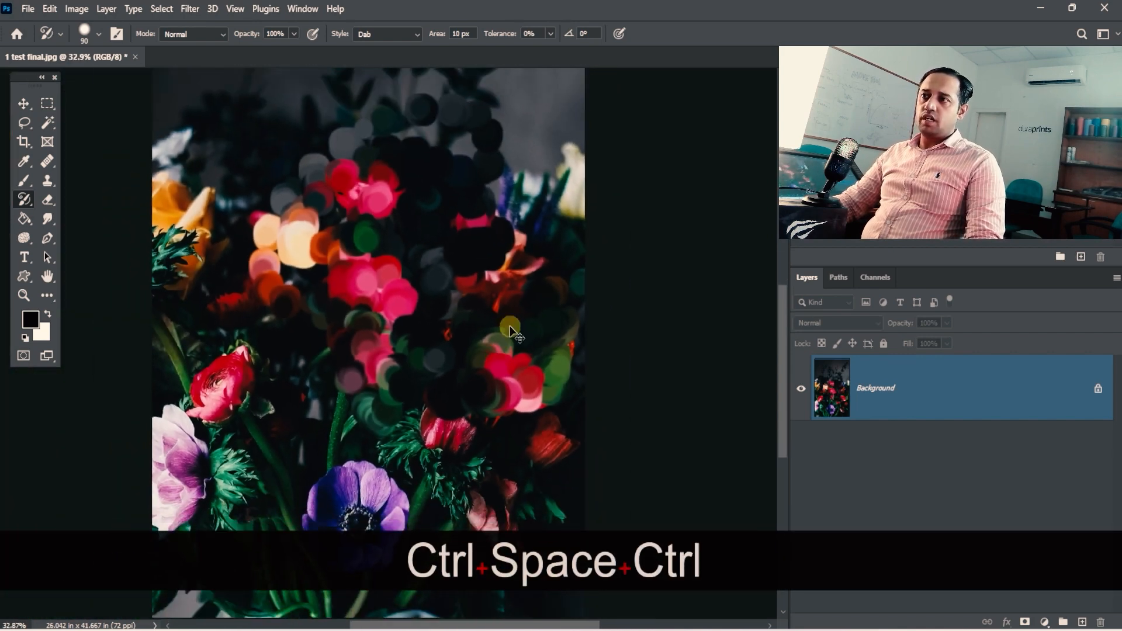
key(ctrl+z)
Reduce the Art History Brush to 45 px and paint dabs over the centre and inner side of the orange pincushion flower.
key(bracketleft)
key(bracketleft)
key(bracketleft)
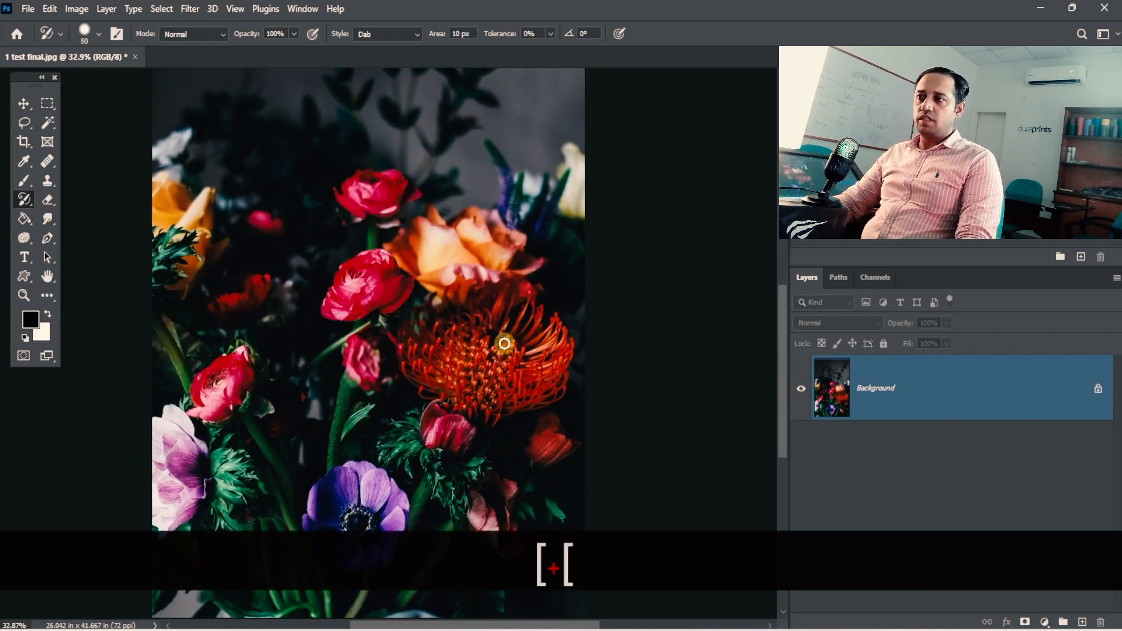
mouse_move(506, 336)
mouse_down()
mouse_move(496, 396)
mouse_move(507, 395)
mouse_move(483, 385)
mouse_move(554, 371)
mouse_up()
key(ctrl+space)
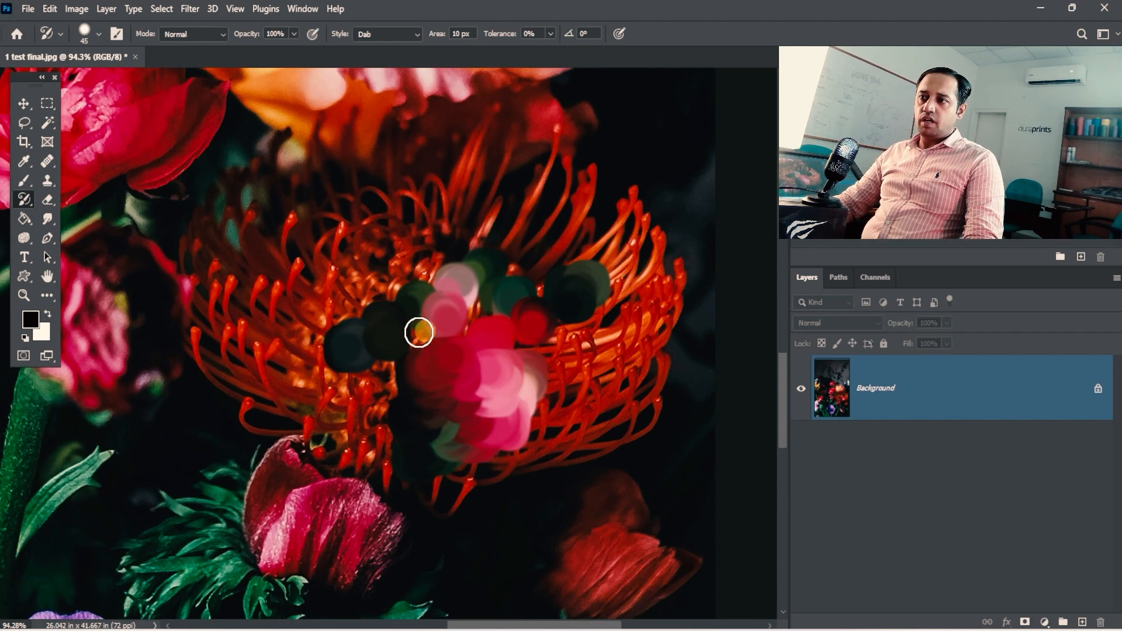
mouse_move(418, 328)
mouse_down()
mouse_move(398, 386)
mouse_move(440, 440)
mouse_move(333, 399)
mouse_move(268, 326)
mouse_move(313, 359)
mouse_up()
key(ctrl+alt+space)
click(373, 329)
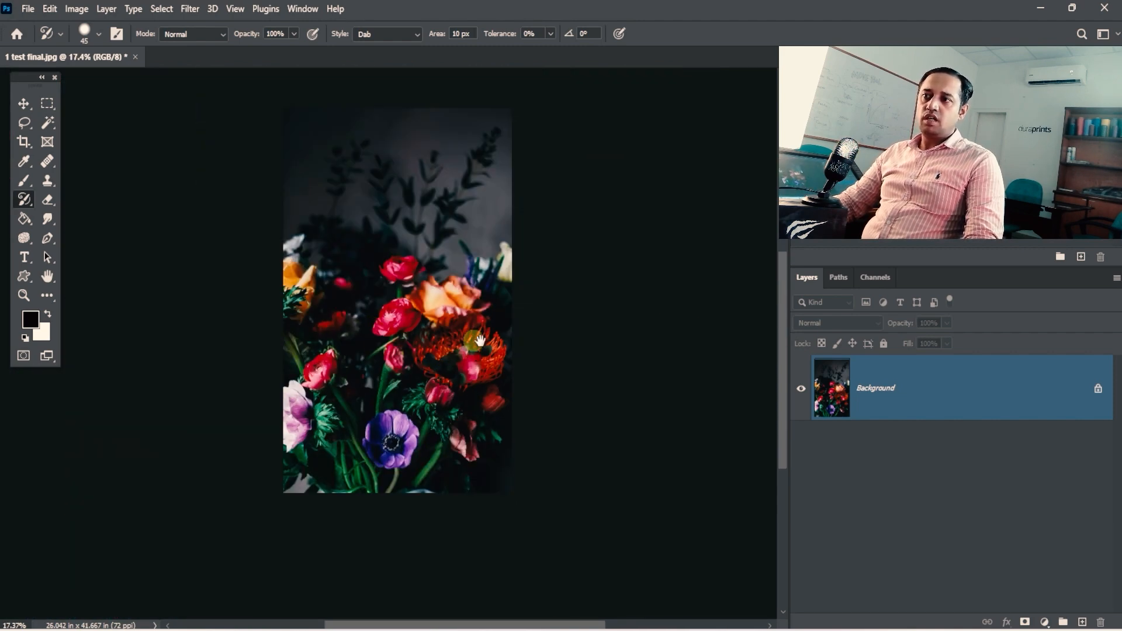
key(ctrl+space)
drag(479, 340, 502, 380)
mouse_move(401, 378)
mouse_down()
mouse_move(375, 353)
mouse_move(475, 325)
mouse_move(466, 315)
mouse_move(375, 335)
mouse_up()
key(space)
drag(464, 406, 574, 399)
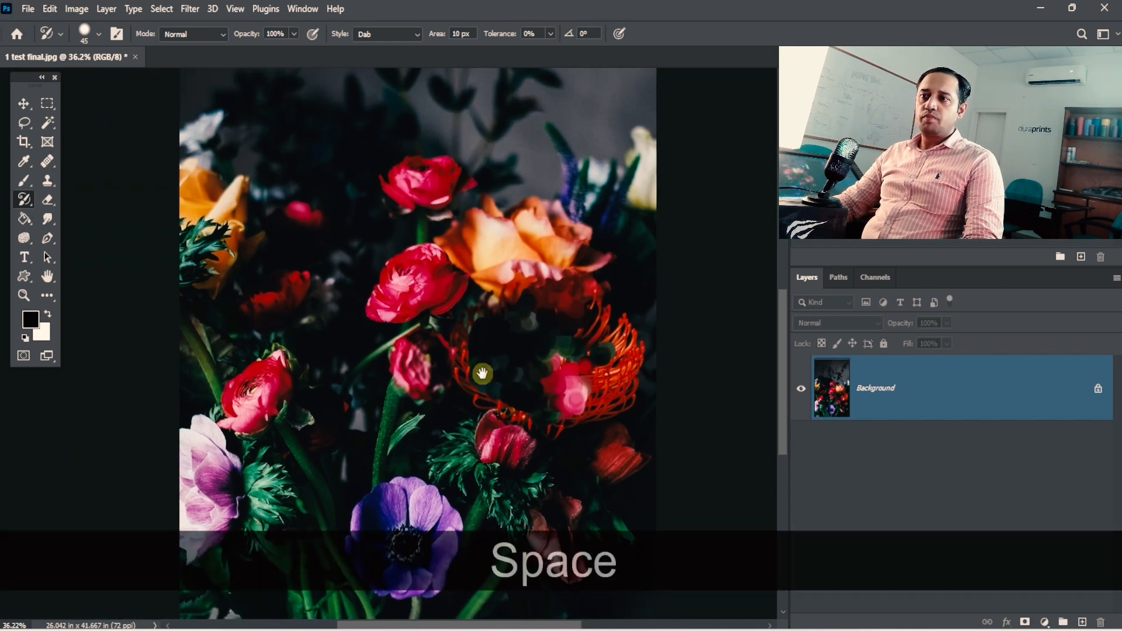
Draw a circular selection with the Elliptical Marquee tool and move it over the red flower above the pale purple bloom.
click(47, 107)
click(93, 123)
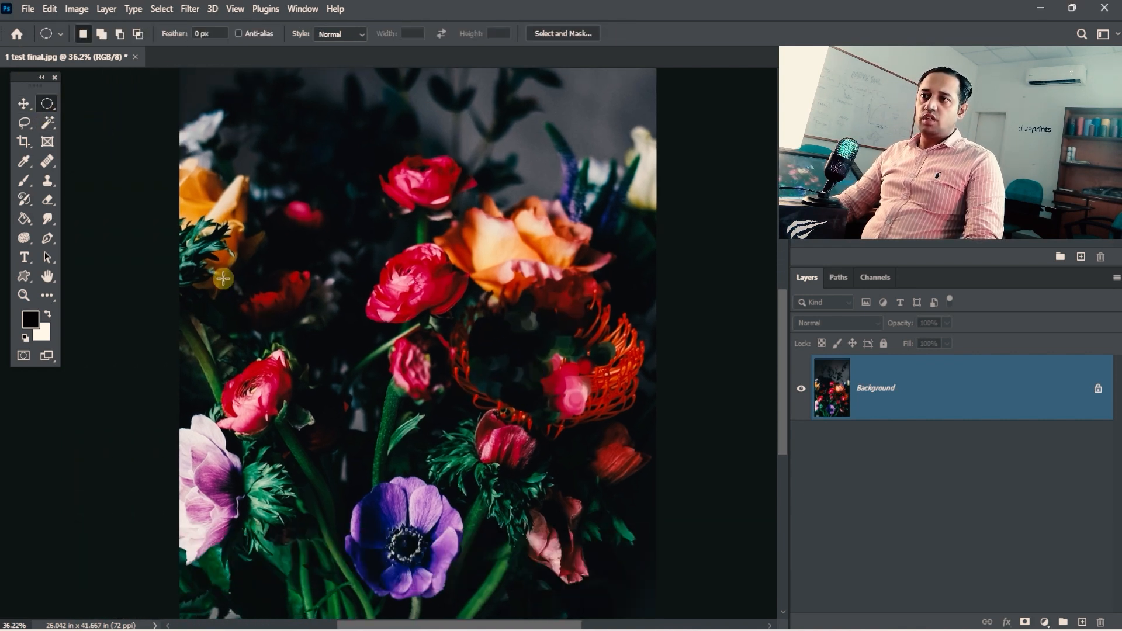
drag(225, 278, 406, 454)
drag(314, 353, 280, 356)
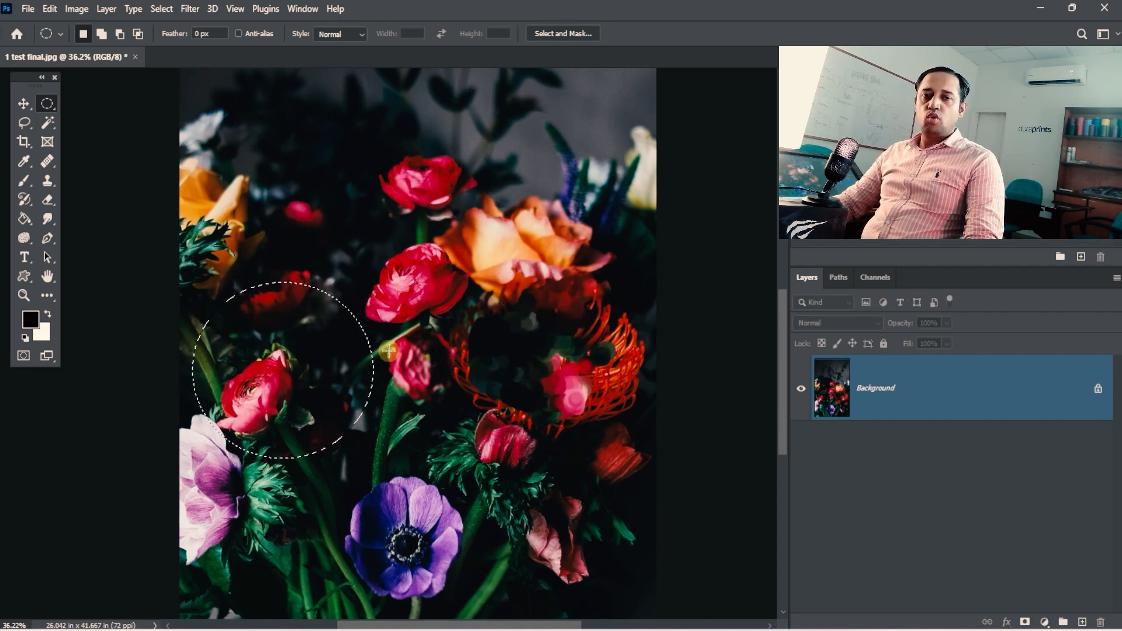
Undo the circular selection, the Art History Brush dabs and the horizontal canvas flip.
key(ctrl+z)
key(ctrl+z)
key(ctrl+z)
key(ctrl+z)
key(ctrl+z)
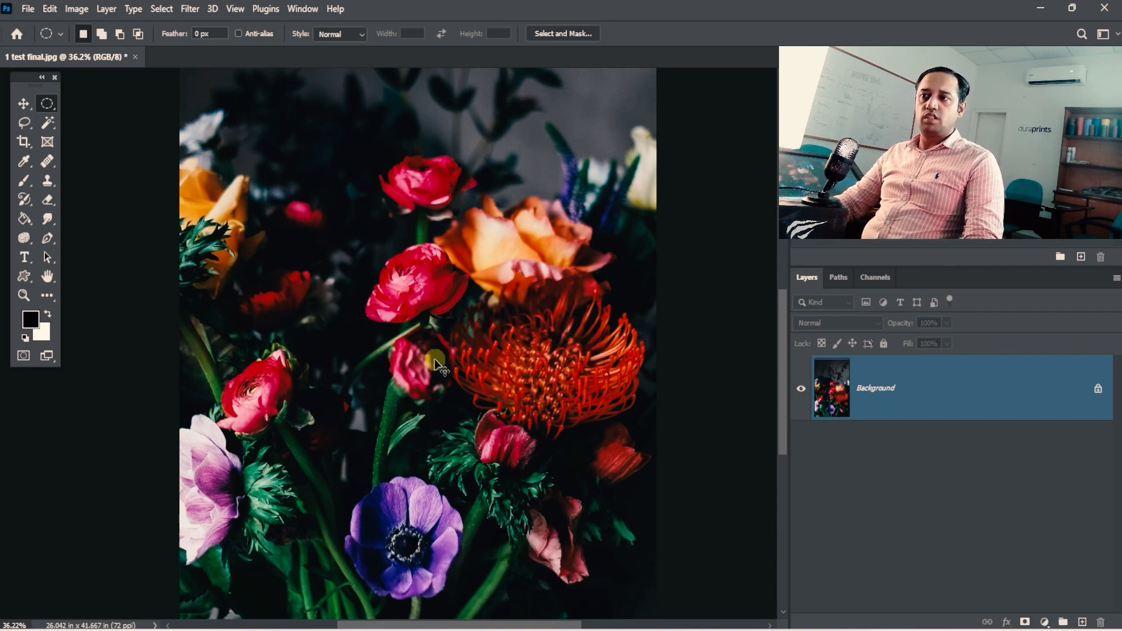
key(ctrl+z)
Select the entire photo, scale it down proportionally toward the canvas's lower-right corner, and deselect it.
key(space)
drag(500, 327, 453, 313)
key(ctrl)
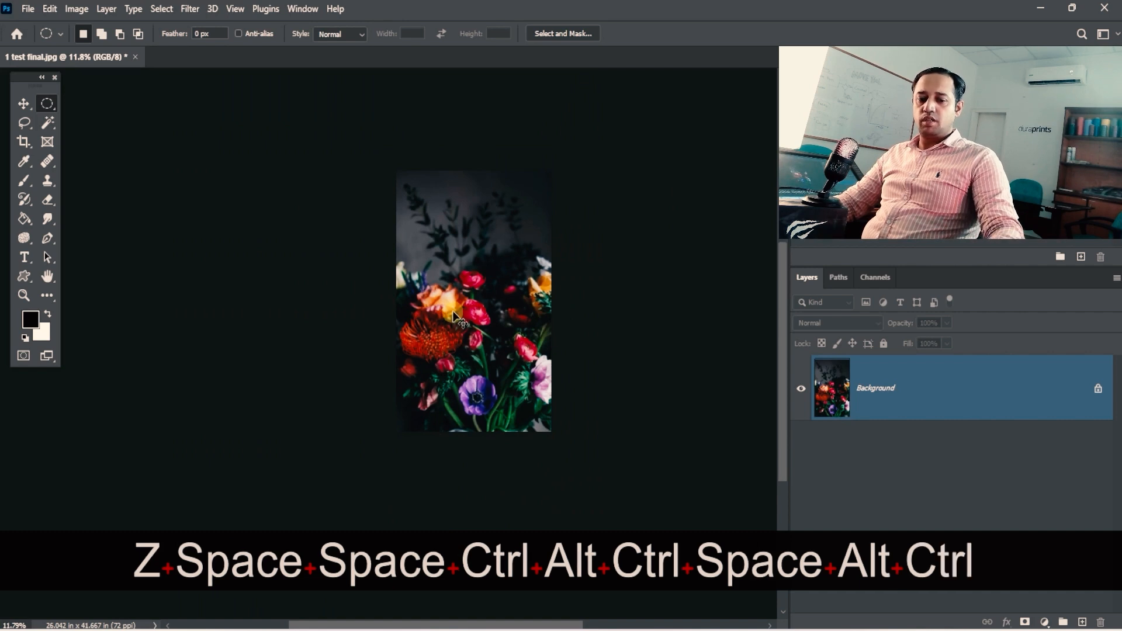
key(ctrl+a)
key(ctrl+t)
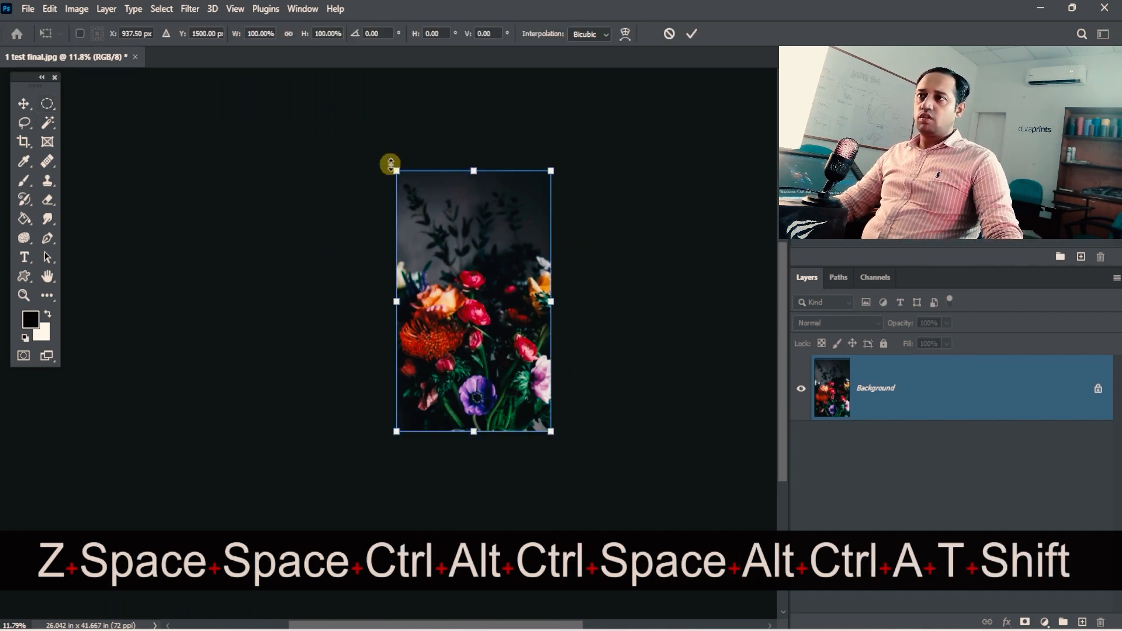
drag(397, 170, 467, 274)
key(Return)
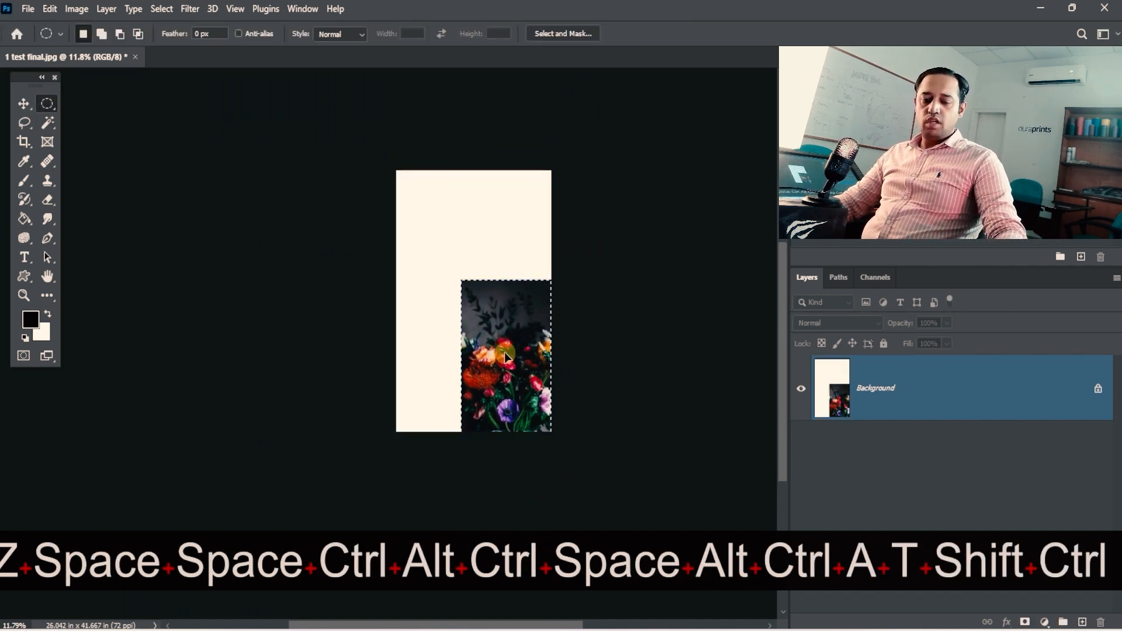
key(ctrl+d)
Paint 45 px Art History Brush dabs over the orange pincushion flower in the scaled-down photo and examine them up close.
click(487, 381)
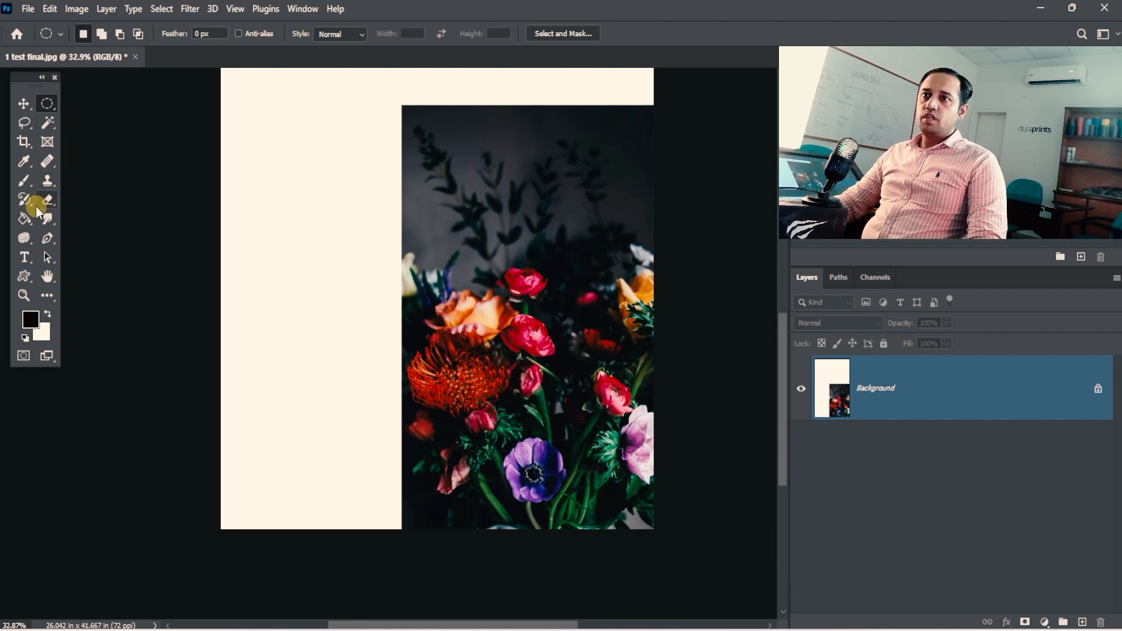
click(24, 200)
mouse_move(496, 394)
mouse_down()
mouse_move(477, 377)
mouse_move(501, 385)
mouse_move(446, 361)
mouse_move(451, 348)
mouse_move(465, 348)
mouse_move(452, 387)
mouse_move(455, 364)
mouse_up()
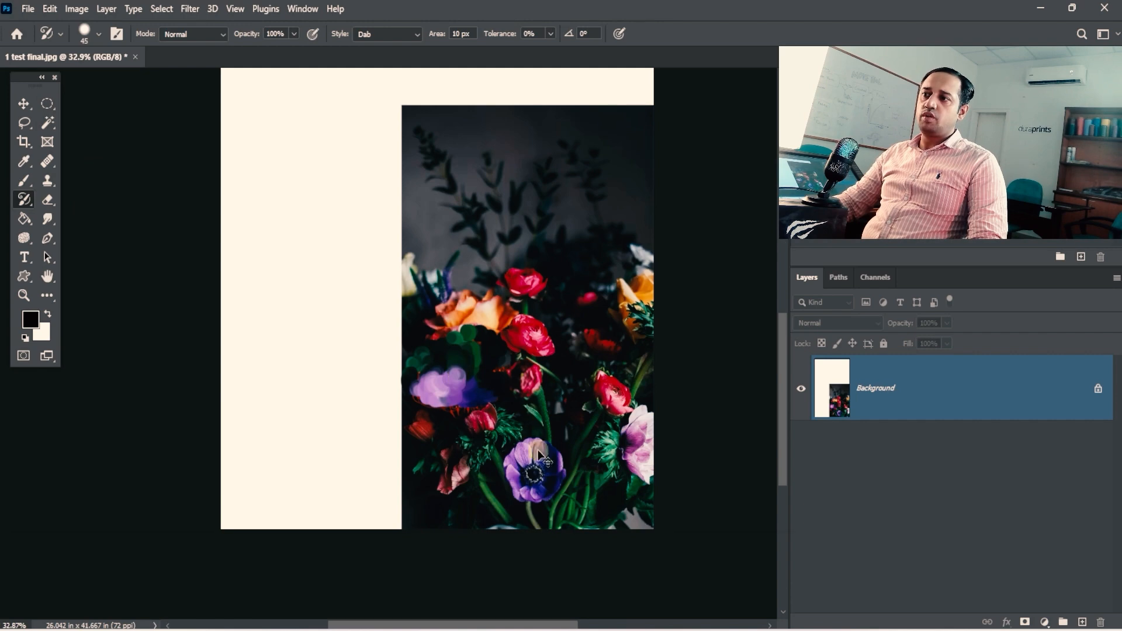
key(ctrl+space)
drag(546, 483, 596, 469)
key(space)
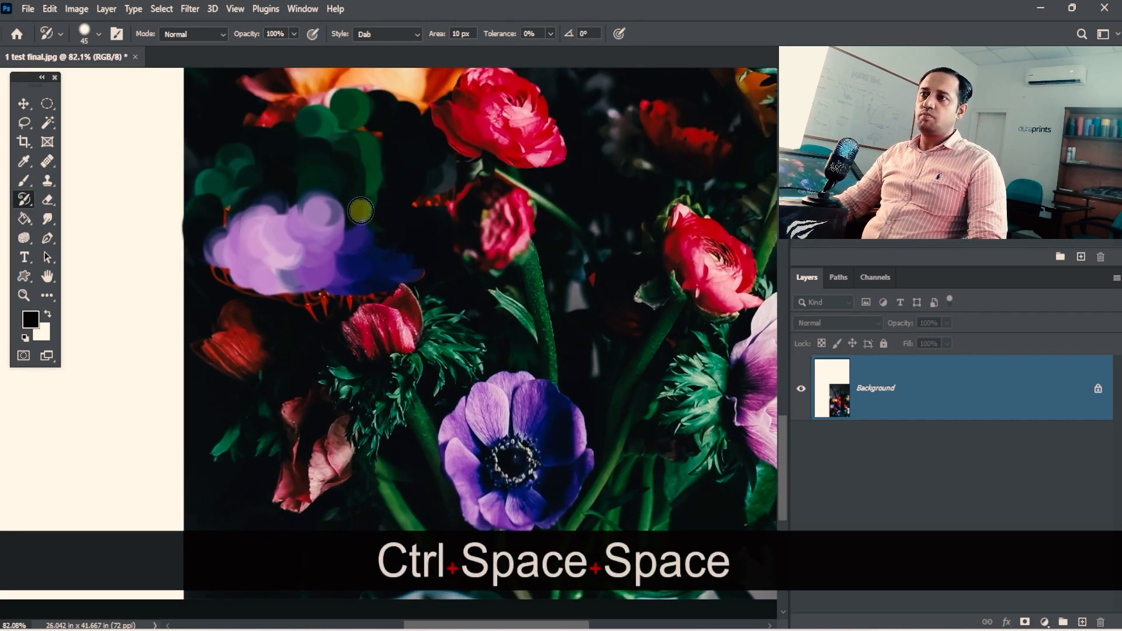
key(space)
drag(361, 211, 349, 253)
key(ctrl+space)
drag(433, 295, 392, 292)
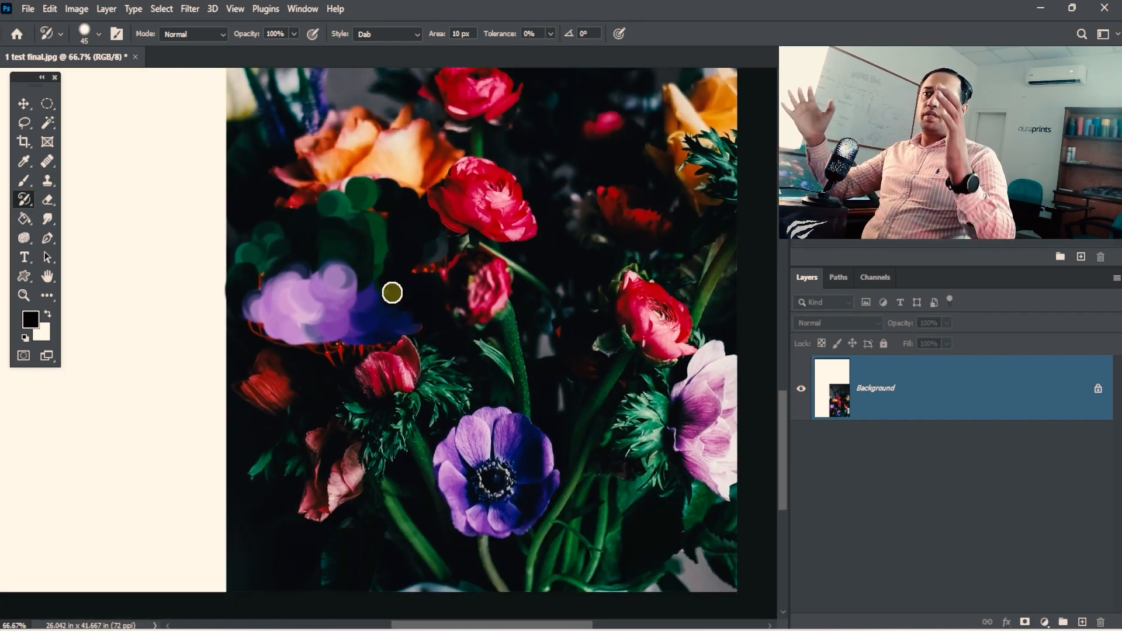
Paint Art History Brush dabs over the red ranunculus beside the orange rose and view the whole scaled-down photo.
key(ctrl+alt+space)
ctrl+alt+click(506, 333)
key(ctrl+space)
drag(525, 331, 547, 312)
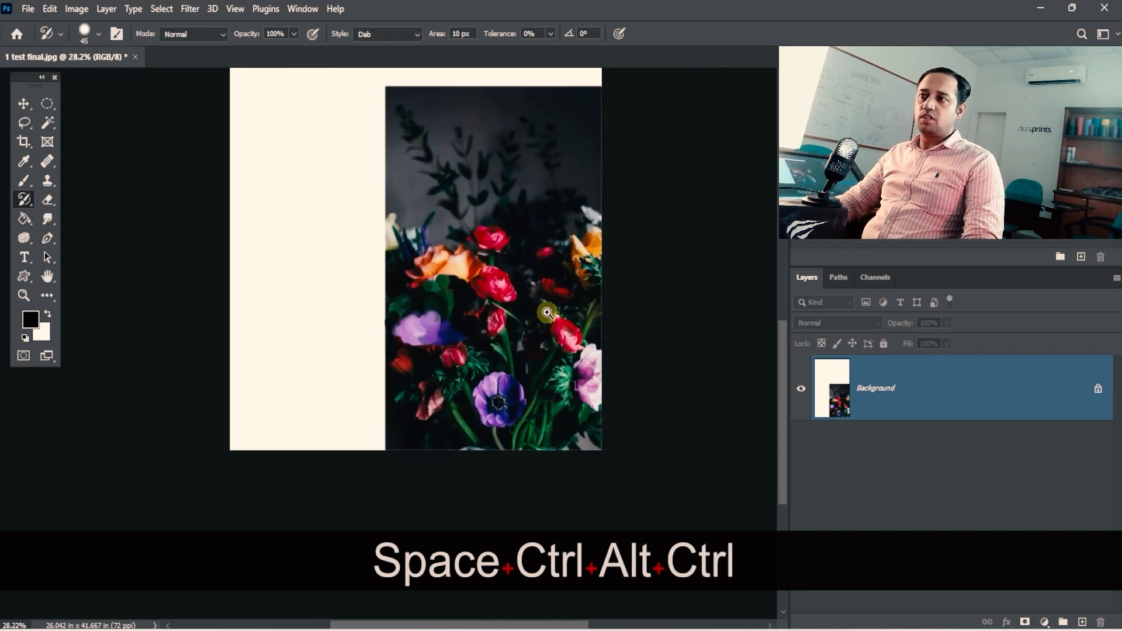
key(ctrl+alt+space)
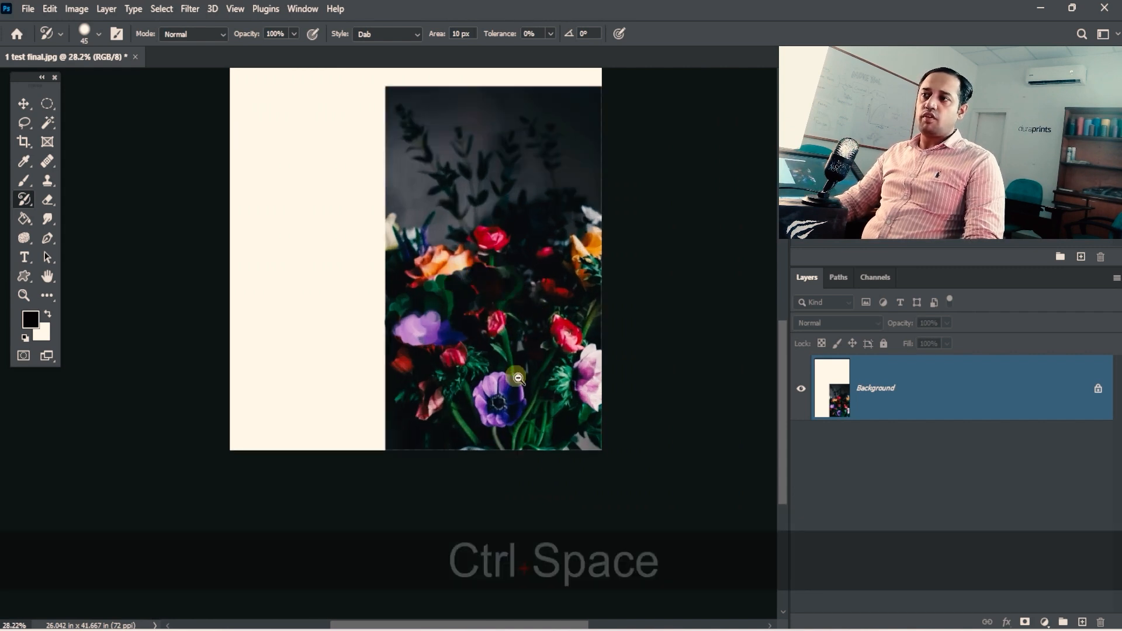
ctrl+alt+click(485, 377)
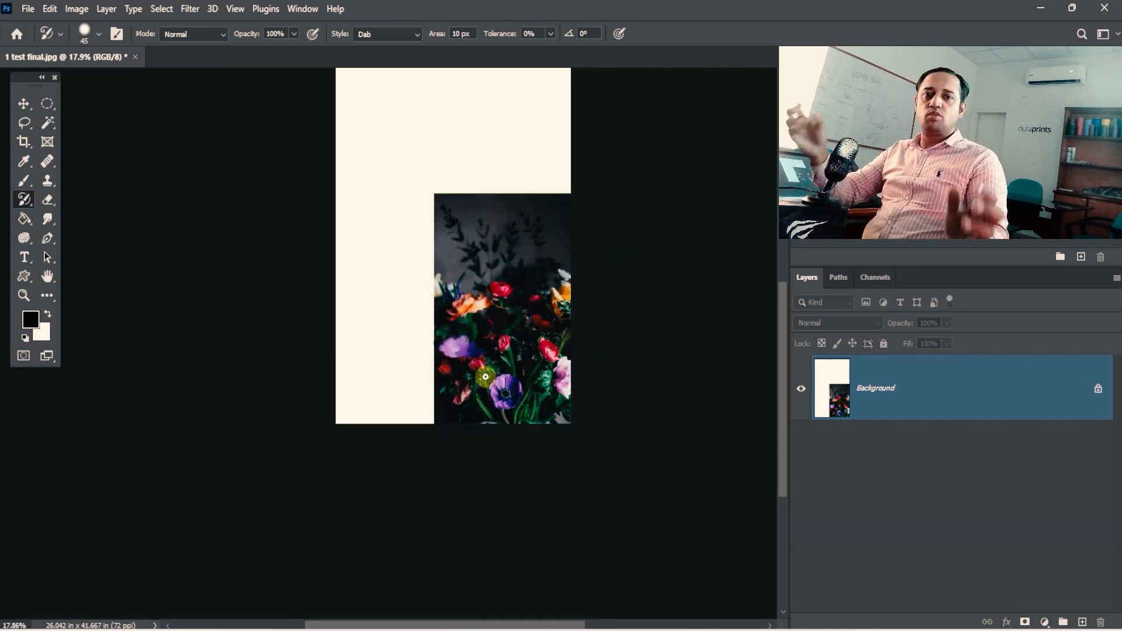
Undo the dabs painted over the red ranunculus and the orange pincushion flower.
key(ctrl+z)
key(ctrl+z)
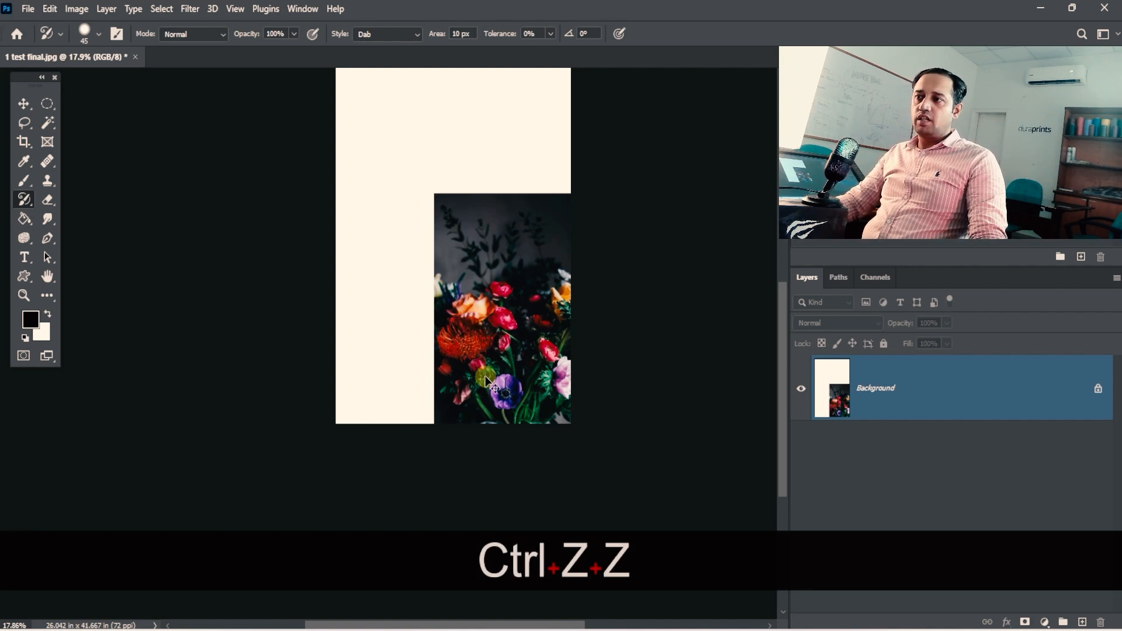
Undo the photo's scale-down and deselect the restored full-size photo.
key(ctrl+z)
key(ctrl+z)
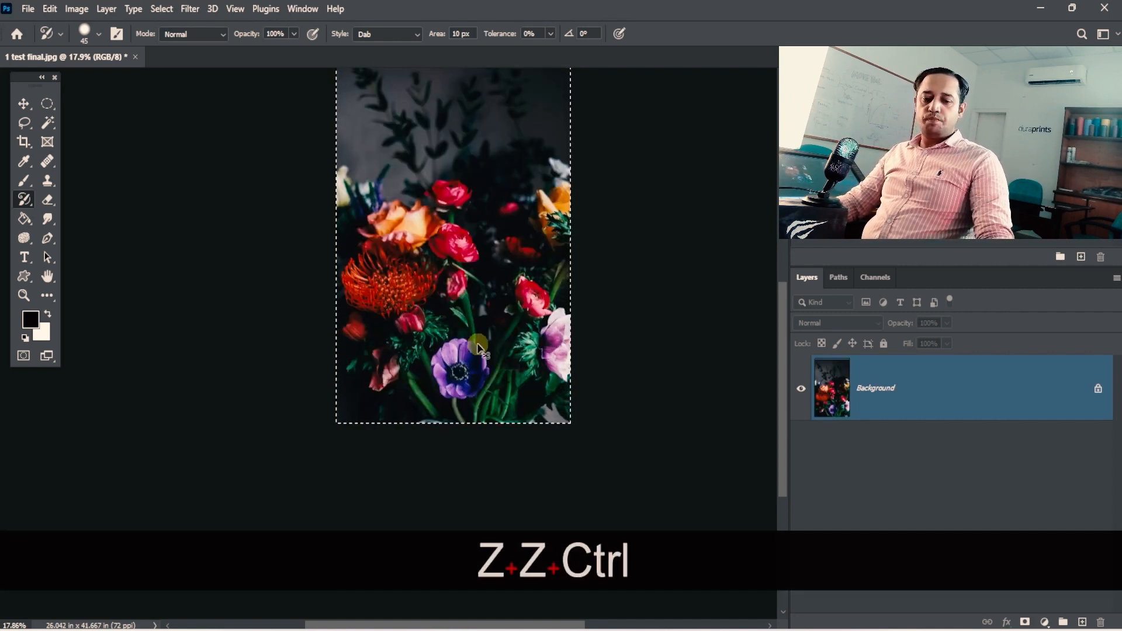
key(ctrl+d)
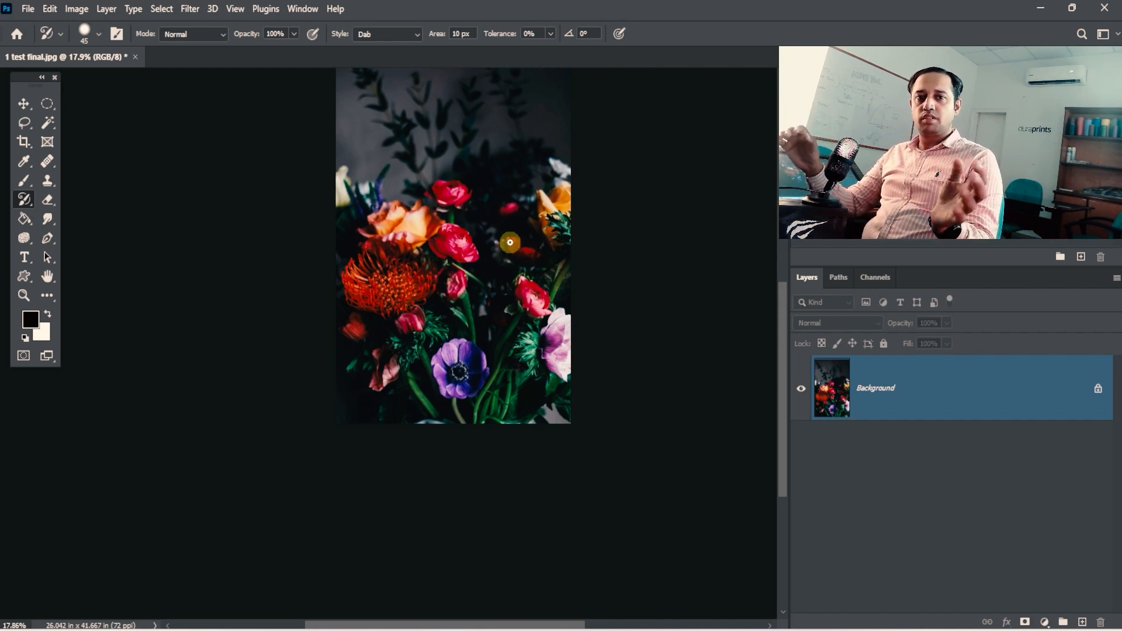
Resize the flower image to 10 inches wide with proportions kept and resampling on.
click(74, 13)
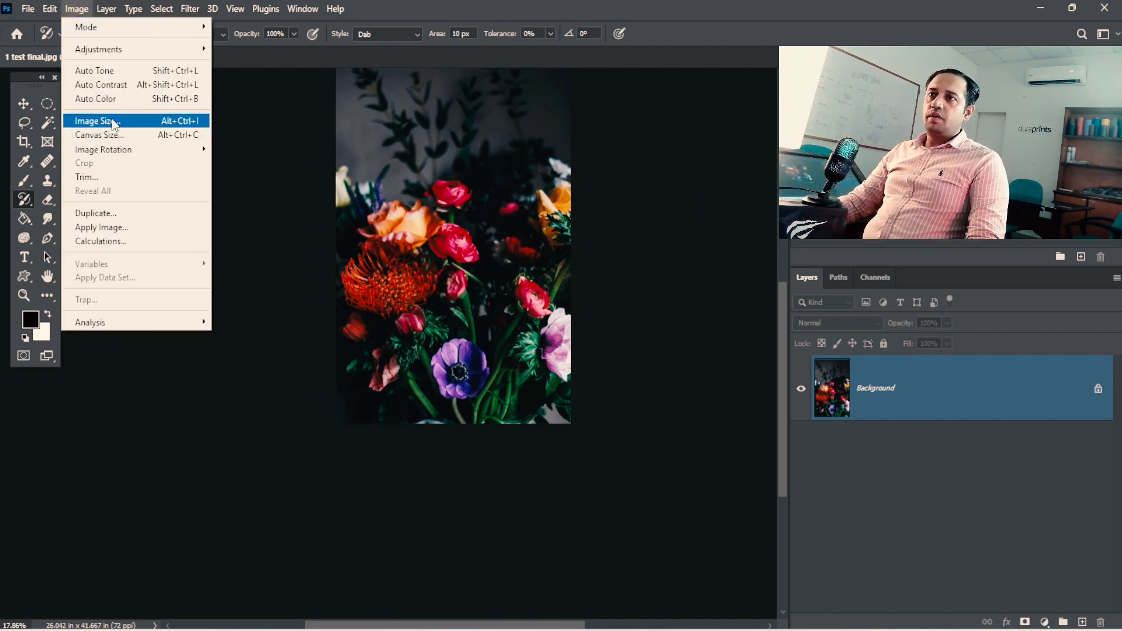
click(111, 121)
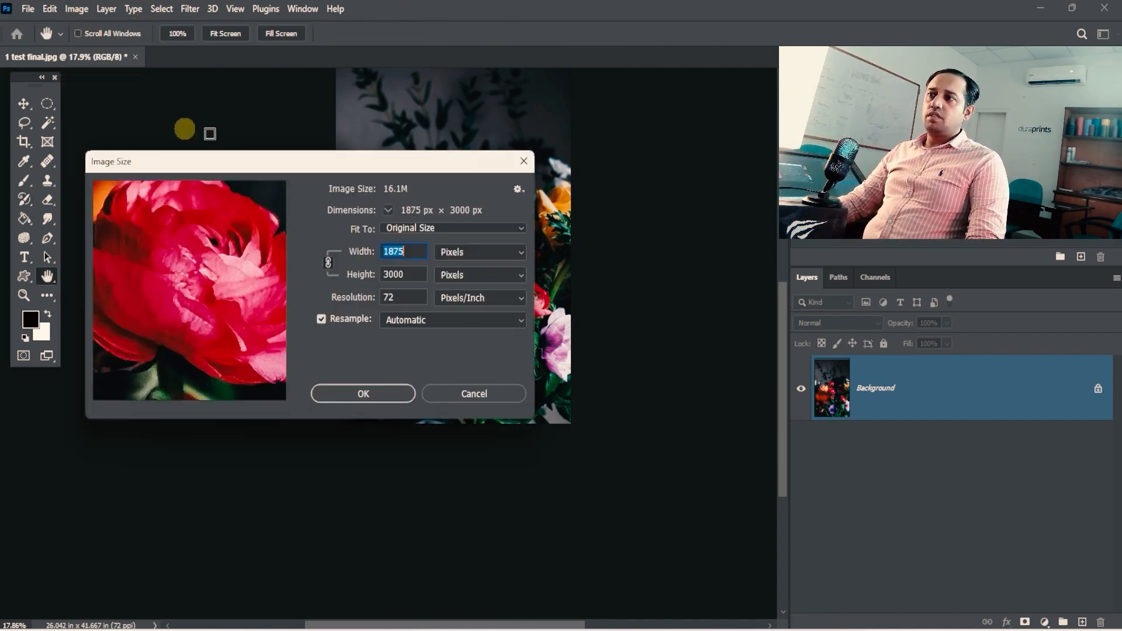
click(473, 255)
click(453, 290)
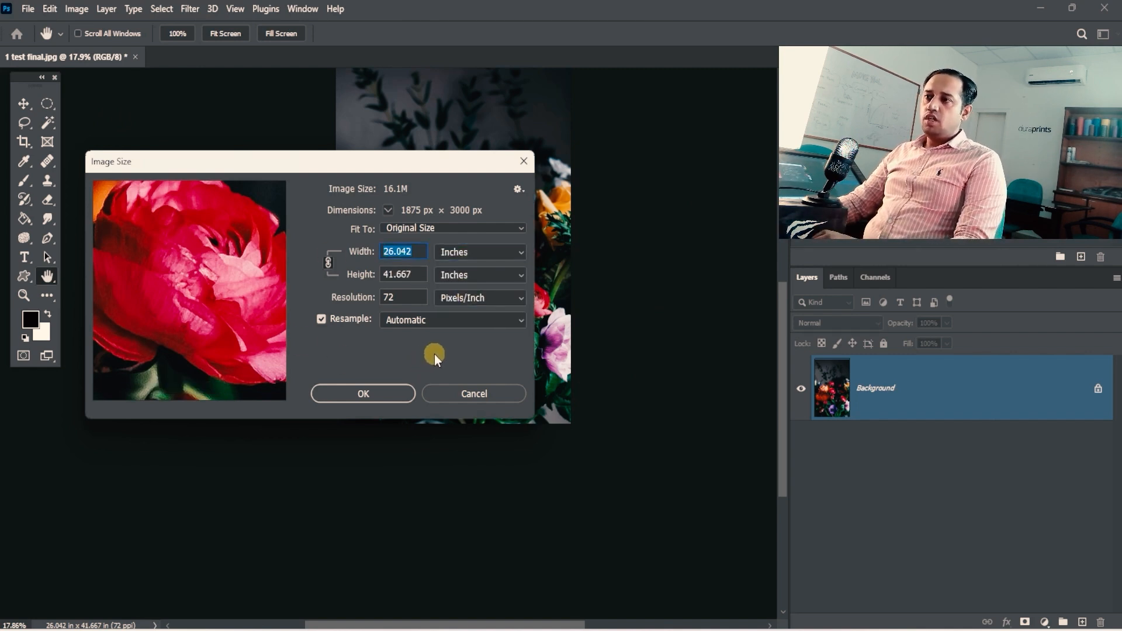
text(10)
click(403, 398)
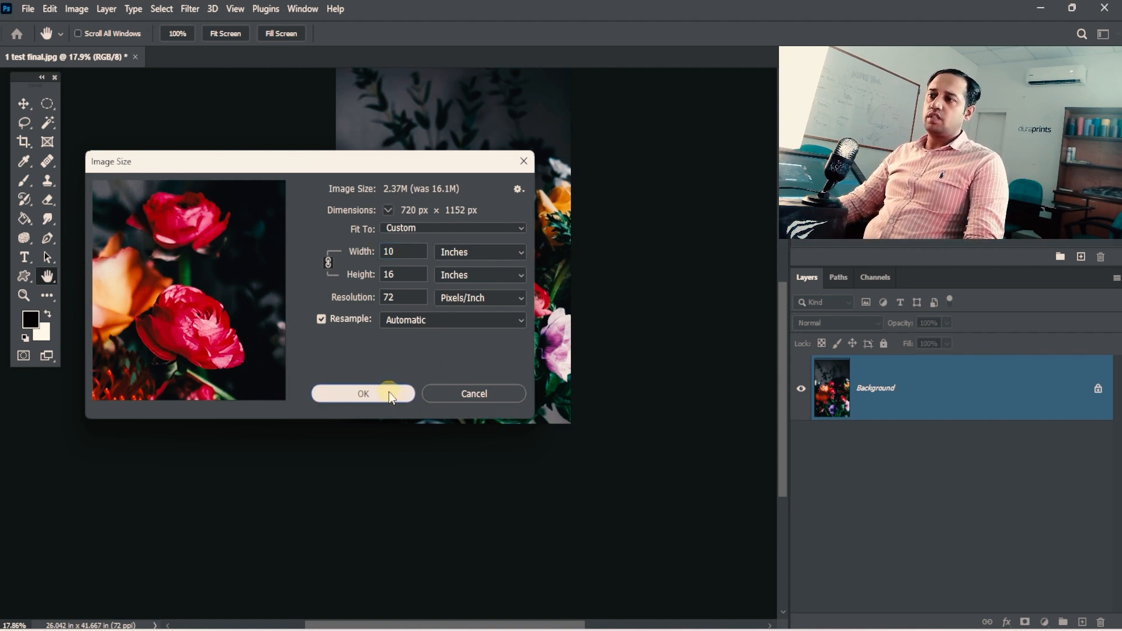
click(389, 392)
click(548, 259)
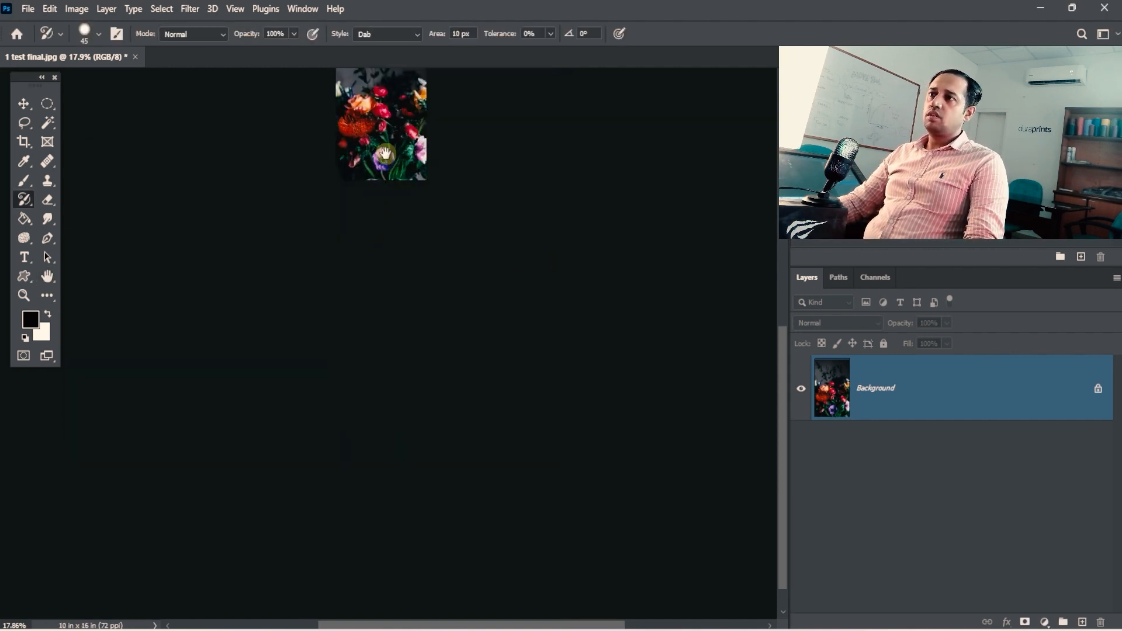
Try to paint with the Art History Brush on the resized image and dismiss the error.
drag(385, 153, 353, 337)
ctrl+click(341, 309)
click(25, 104)
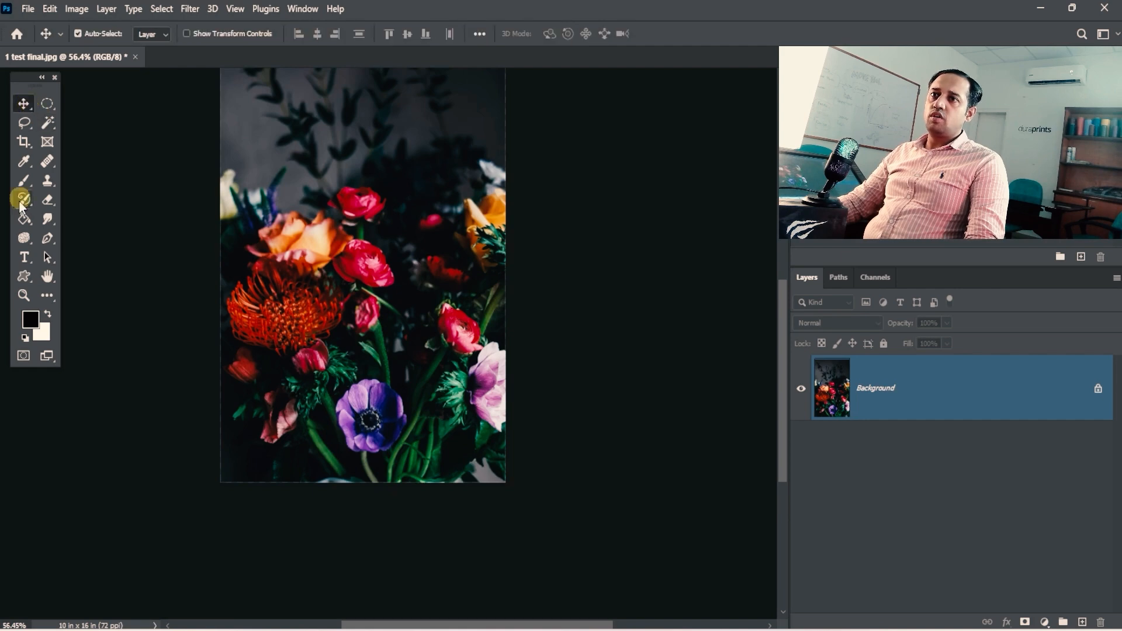
click(23, 198)
click(438, 267)
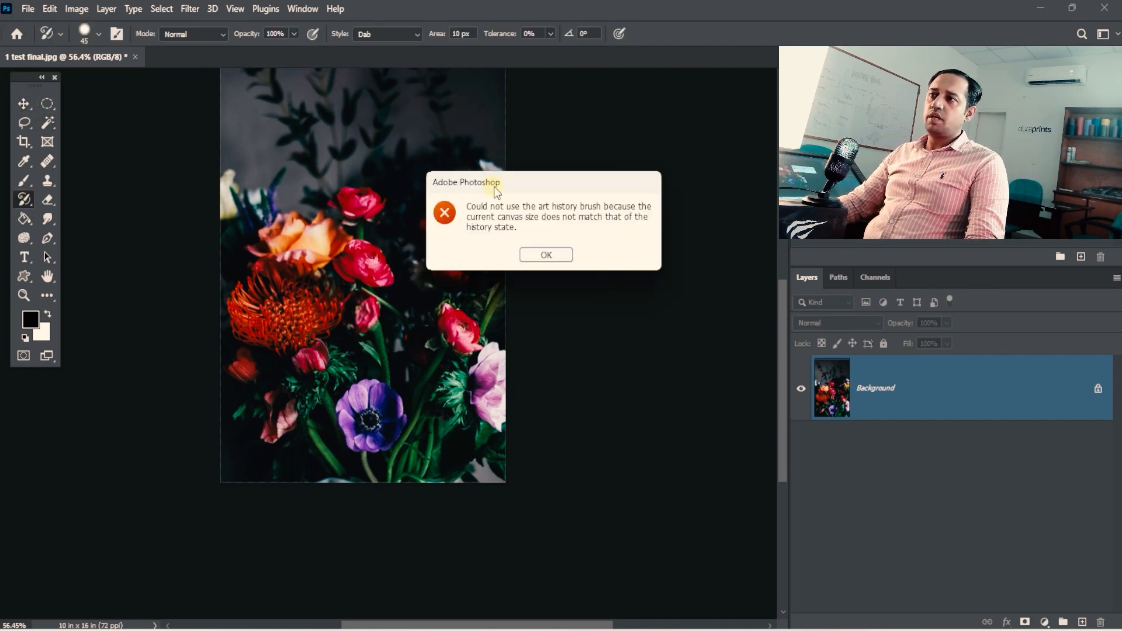
drag(496, 190, 380, 215)
key(ctrl+space)
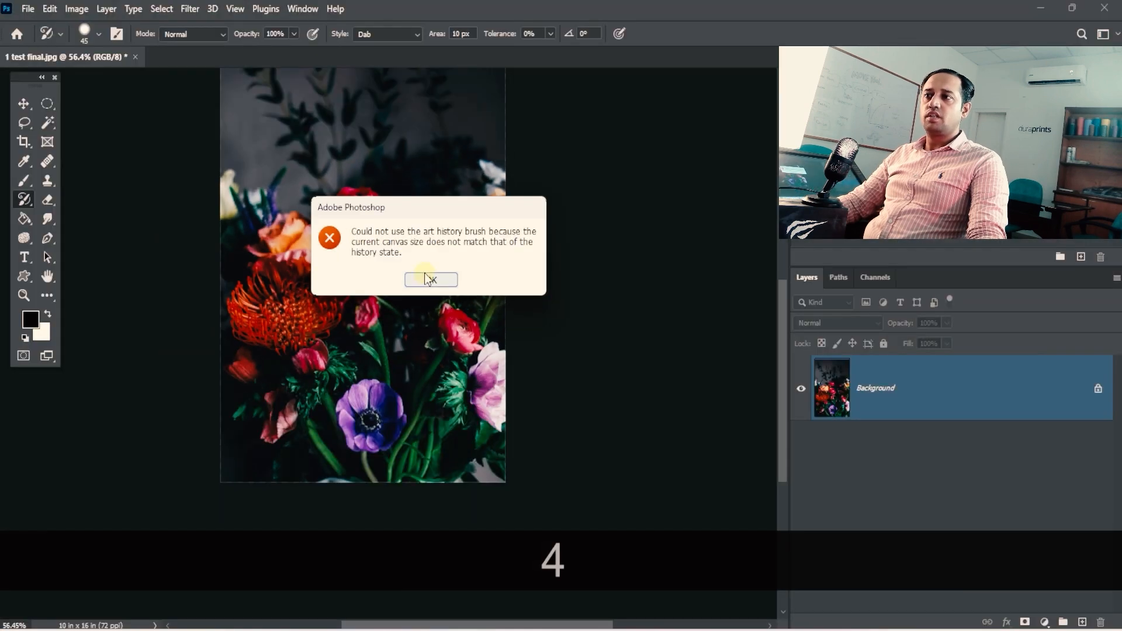
click(457, 323)
Undo the image resize and check the restored photo's dimensions in Image Size without changing them.
key(ctrl+z)
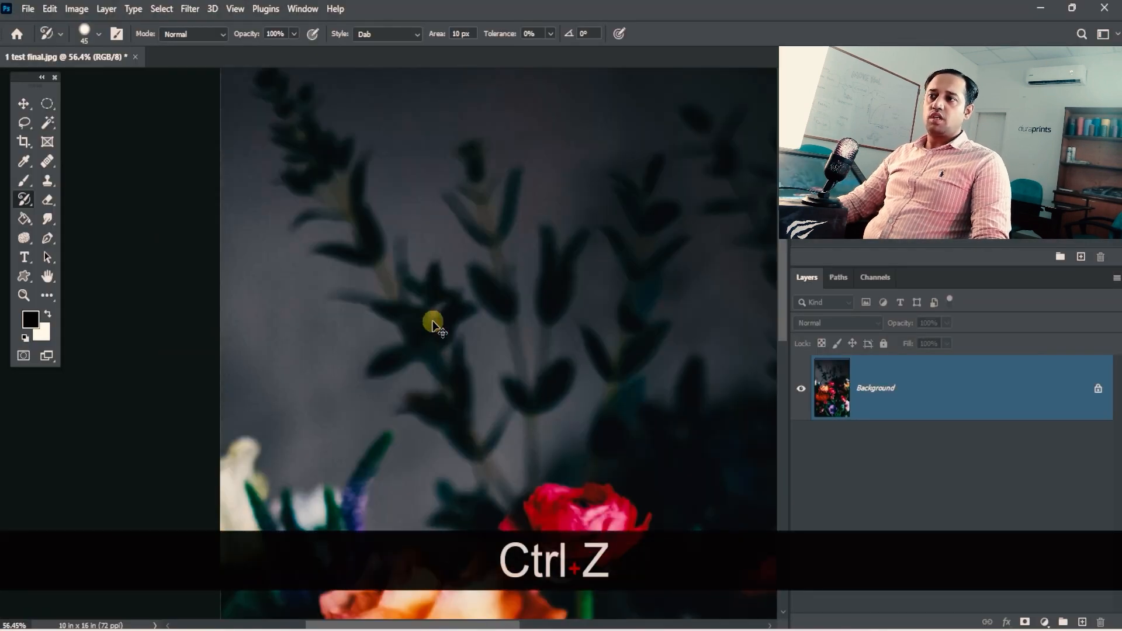
drag(583, 415, 403, 343)
click(76, 9)
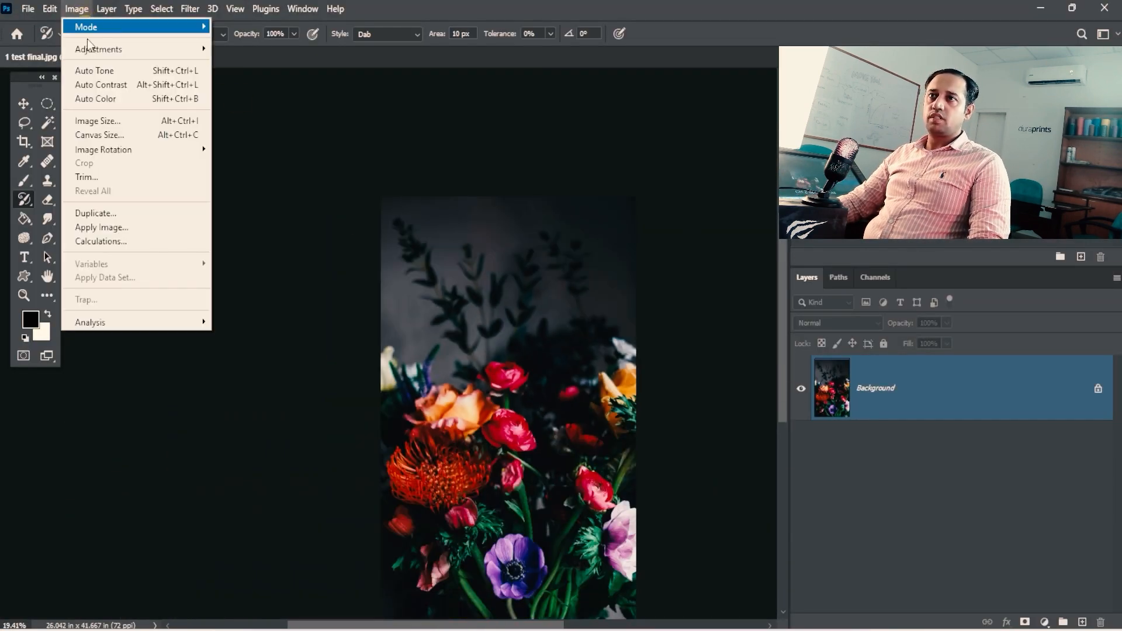
click(98, 120)
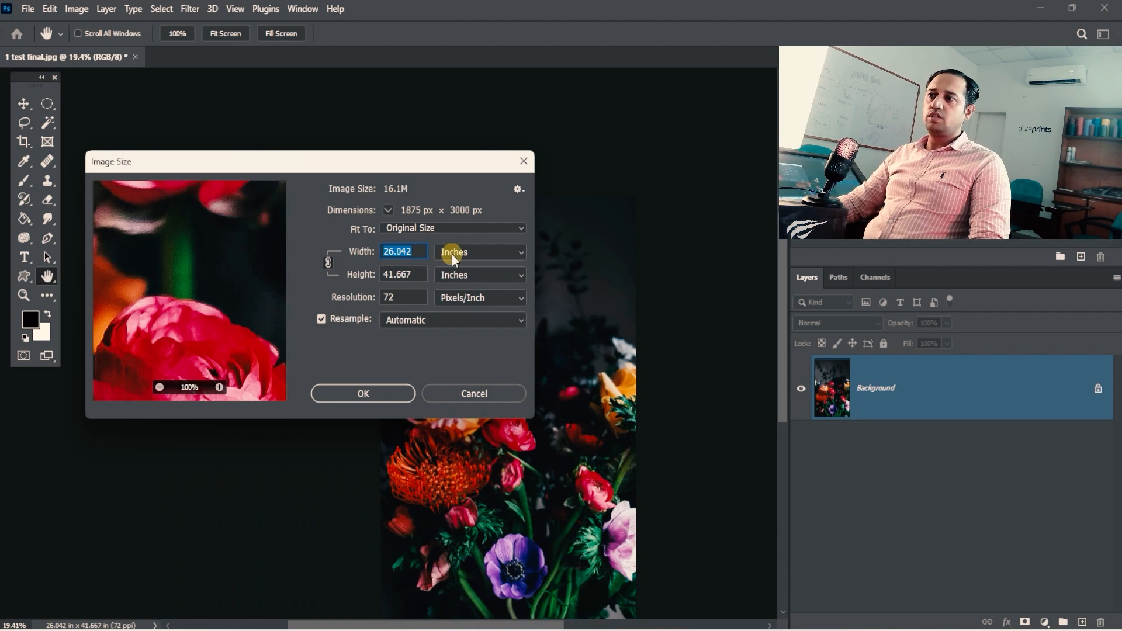
click(482, 396)
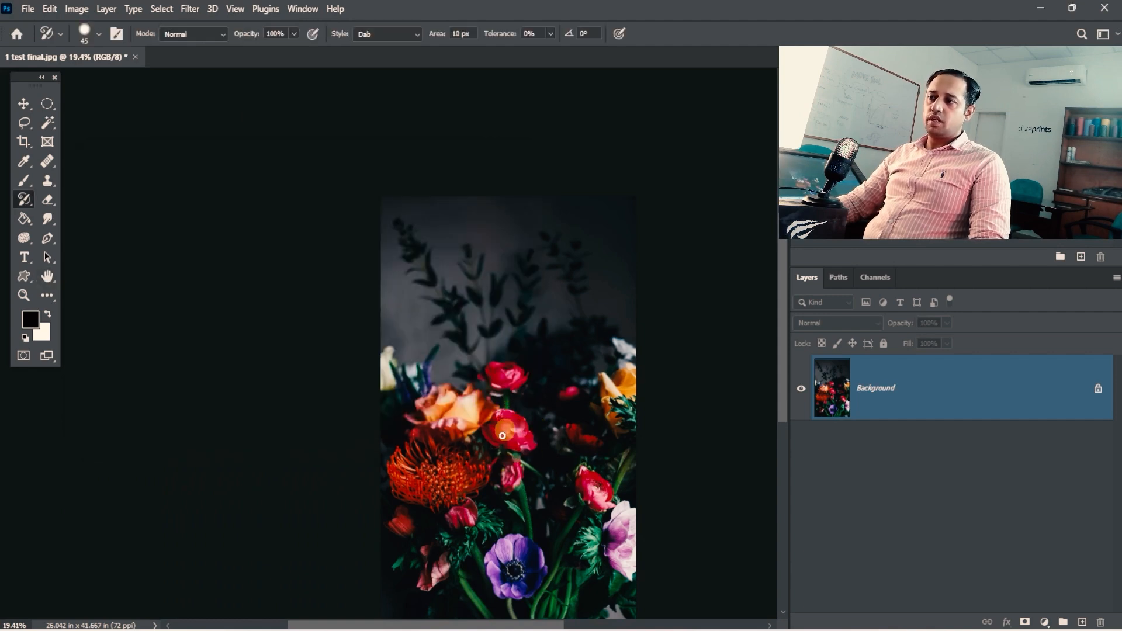
drag(502, 435, 411, 296)
key(ctrl+z)
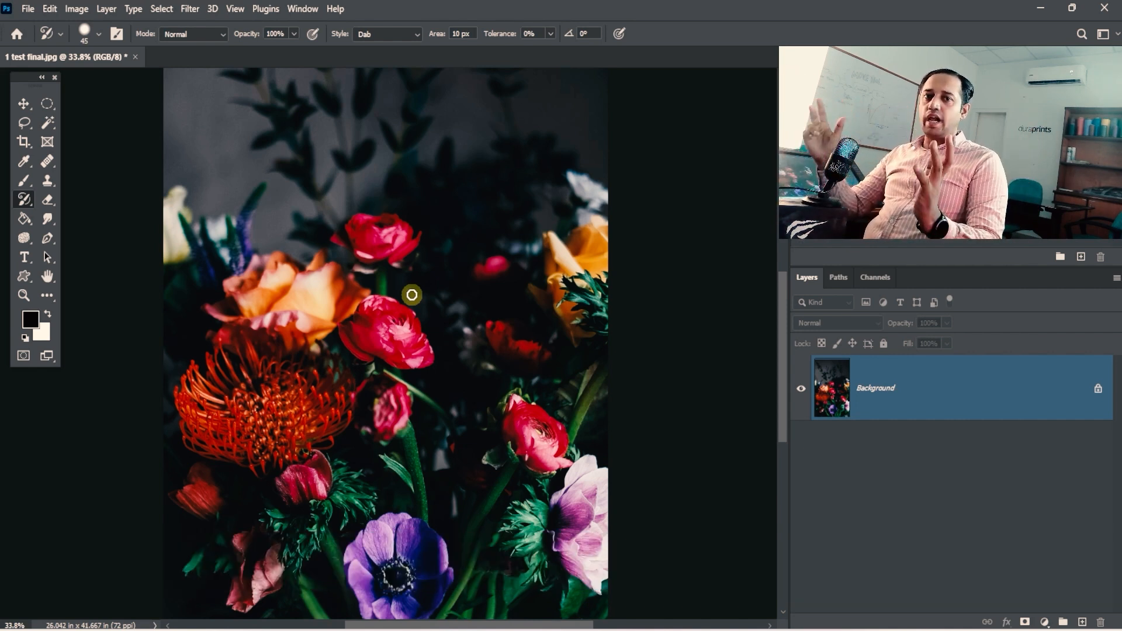
Review the Art History Brush style options on the butterfly photo, keeping Dab selected.
click(25, 199)
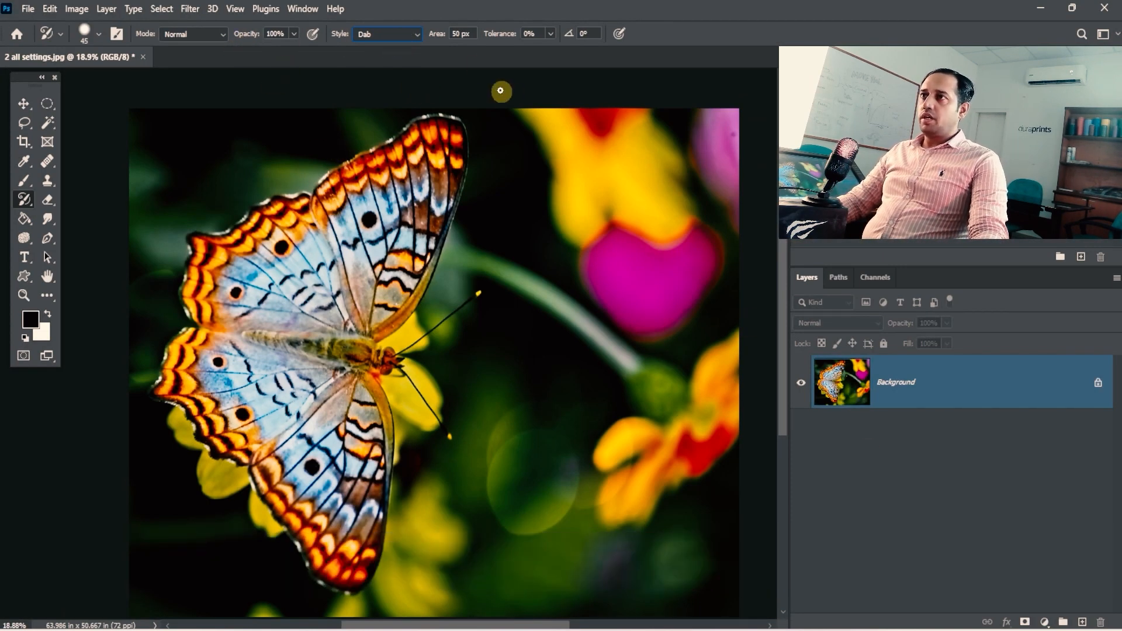
click(412, 34)
click(413, 33)
click(413, 33)
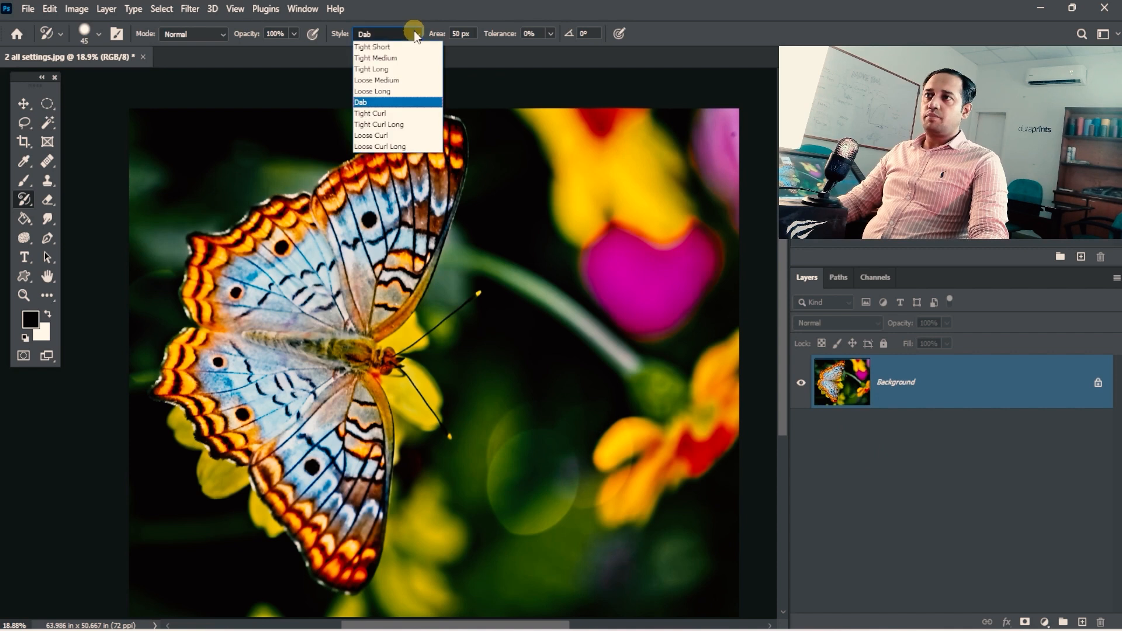
click(413, 32)
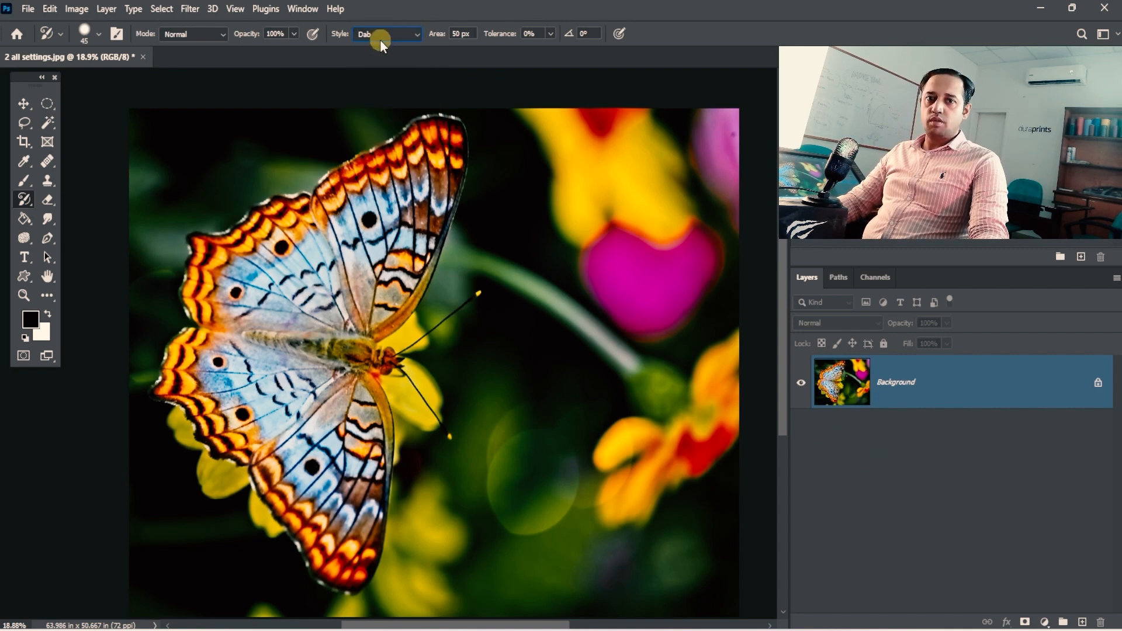
On a new layer, paint Art History Brush dabs with a 5 px area over the inner part of the butterfly's upper wing.
click(1082, 621)
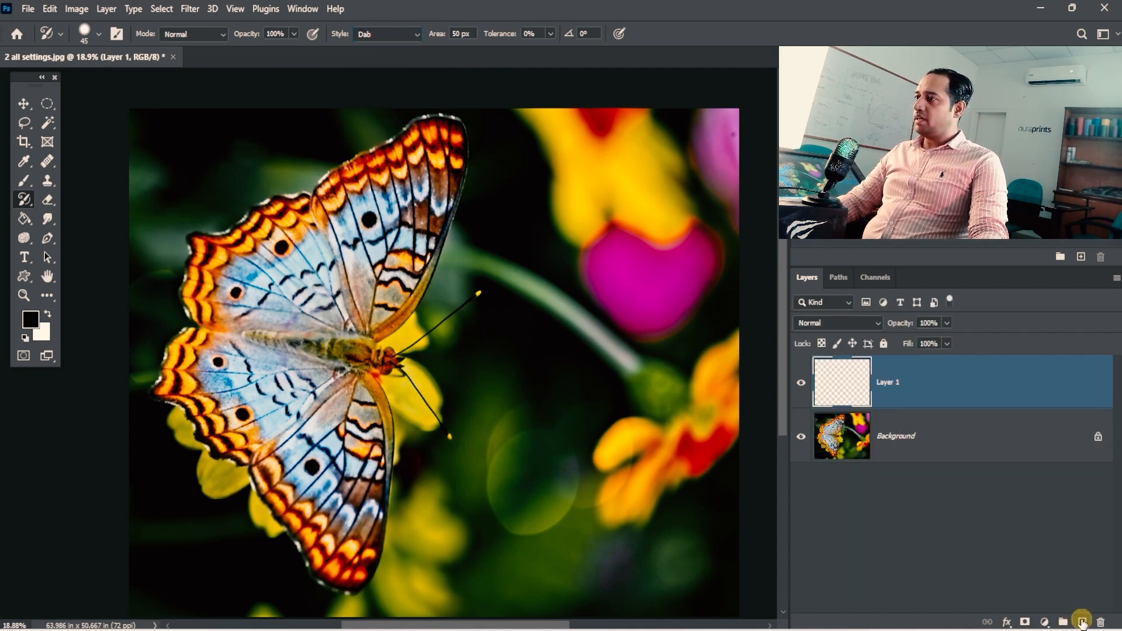
drag(410, 313, 466, 280)
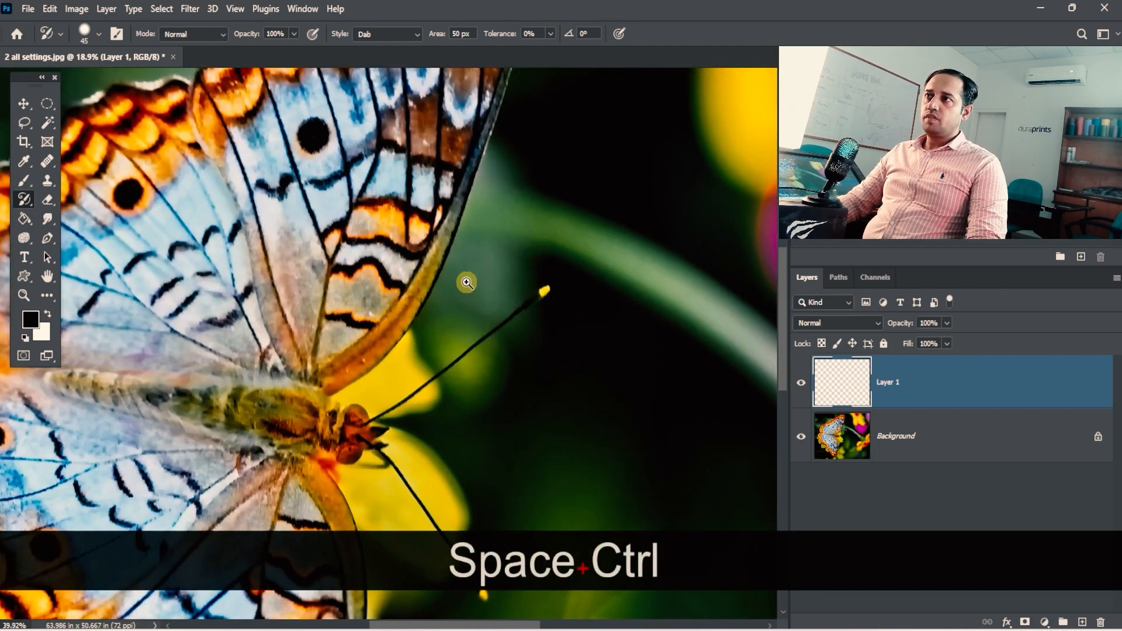
click(464, 32)
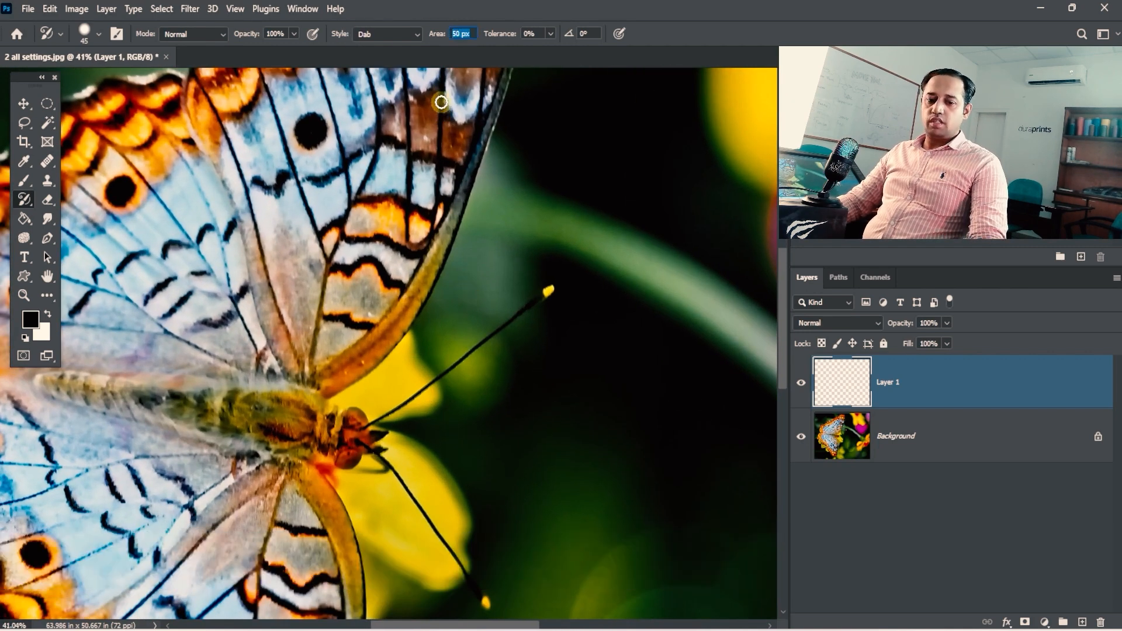
key(3)
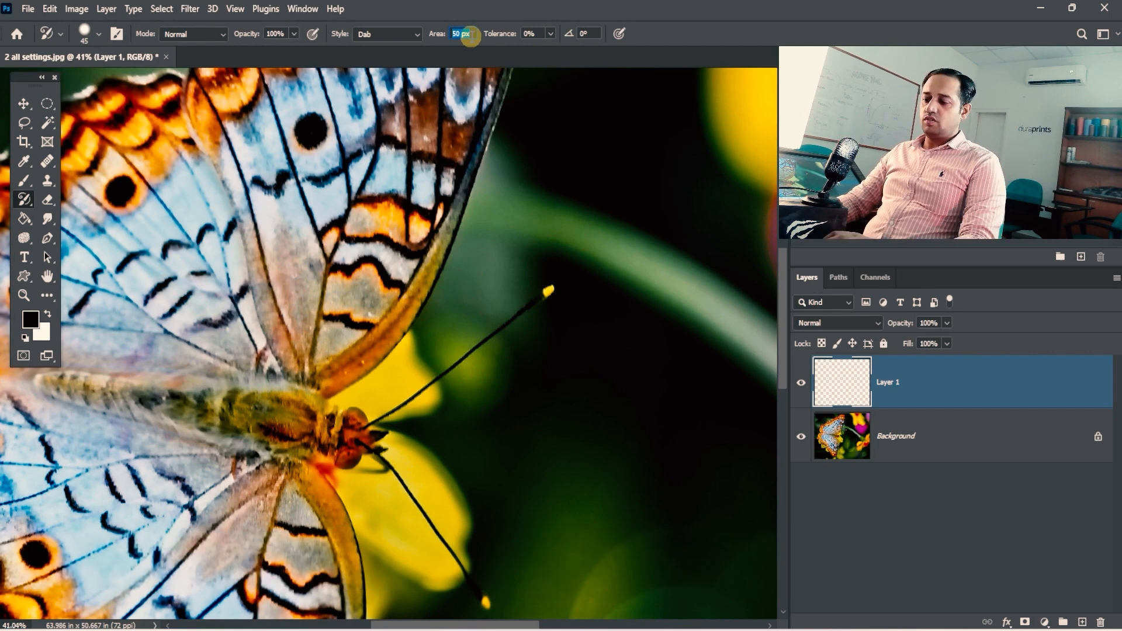
text(5)
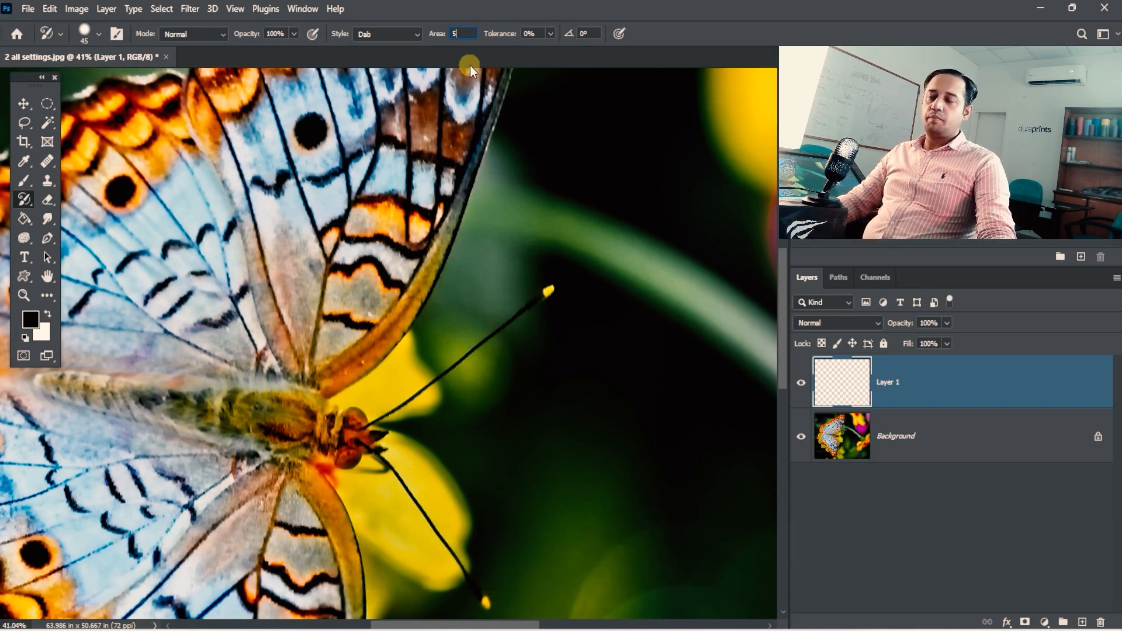
key(Tab)
drag(399, 286, 430, 354)
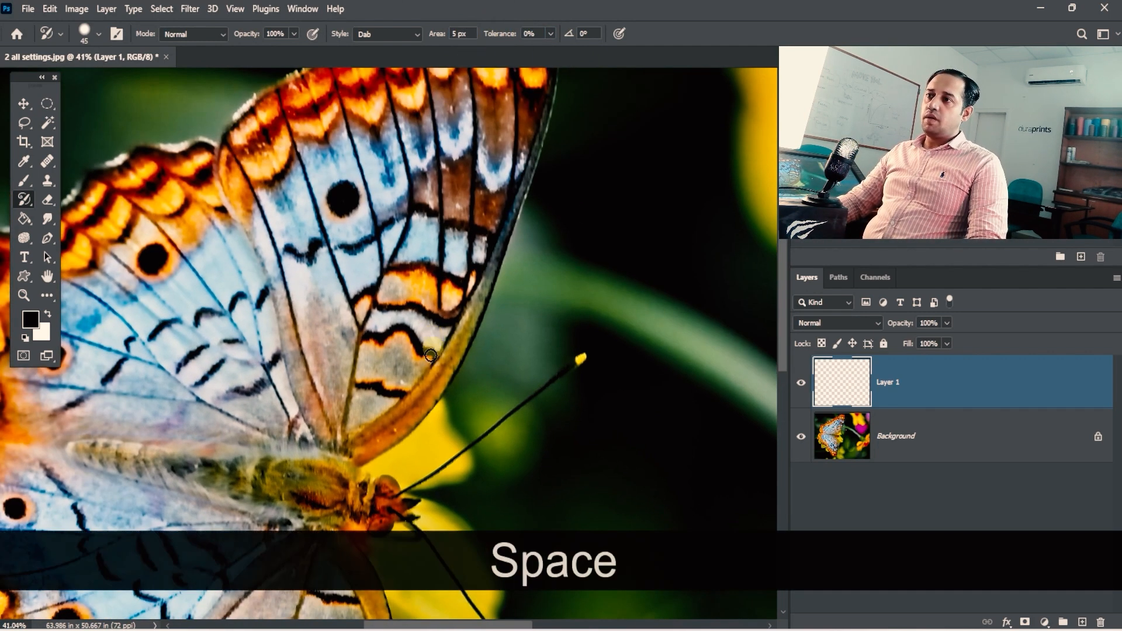
mouse_move(423, 295)
mouse_down()
mouse_move(403, 423)
mouse_move(446, 279)
mouse_move(373, 409)
mouse_move(356, 411)
mouse_move(346, 406)
mouse_move(358, 367)
mouse_move(338, 378)
mouse_move(333, 324)
mouse_move(315, 347)
mouse_move(304, 287)
mouse_move(287, 278)
mouse_move(463, 308)
mouse_move(372, 453)
mouse_move(457, 290)
mouse_move(427, 382)
mouse_move(455, 344)
mouse_move(460, 285)
mouse_move(441, 293)
mouse_move(440, 269)
mouse_move(413, 286)
mouse_move(399, 278)
mouse_move(360, 322)
mouse_move(352, 266)
mouse_move(305, 220)
mouse_move(282, 276)
mouse_move(279, 263)
mouse_move(319, 283)
mouse_up()
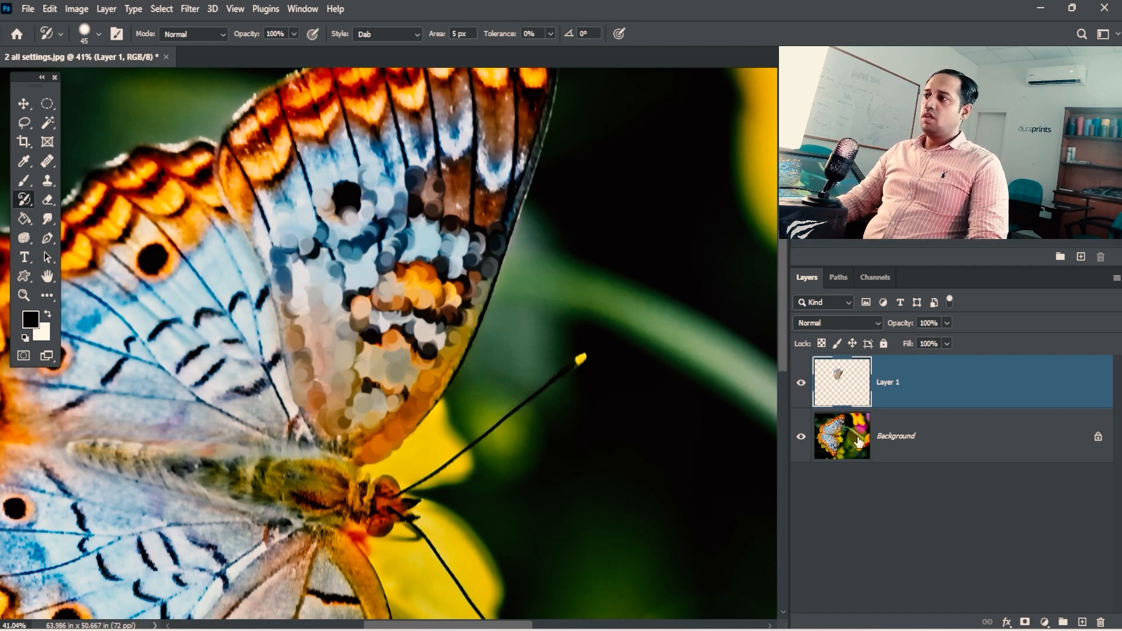
Rename the layer holding the painted dabs as 5px.
double_click(891, 386)
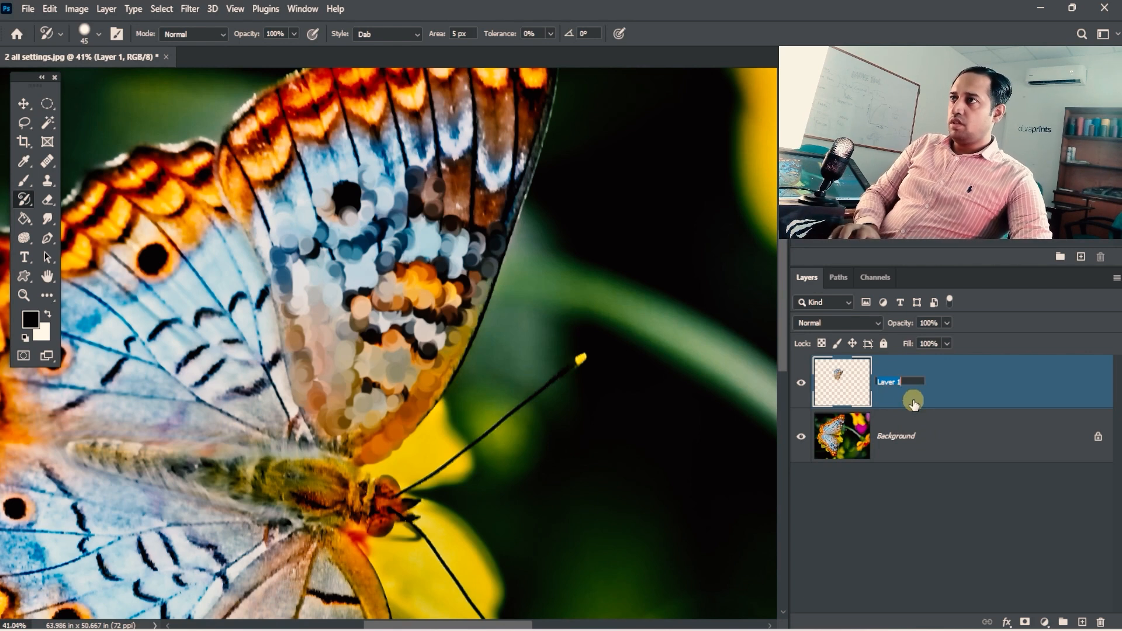
text(5pc)
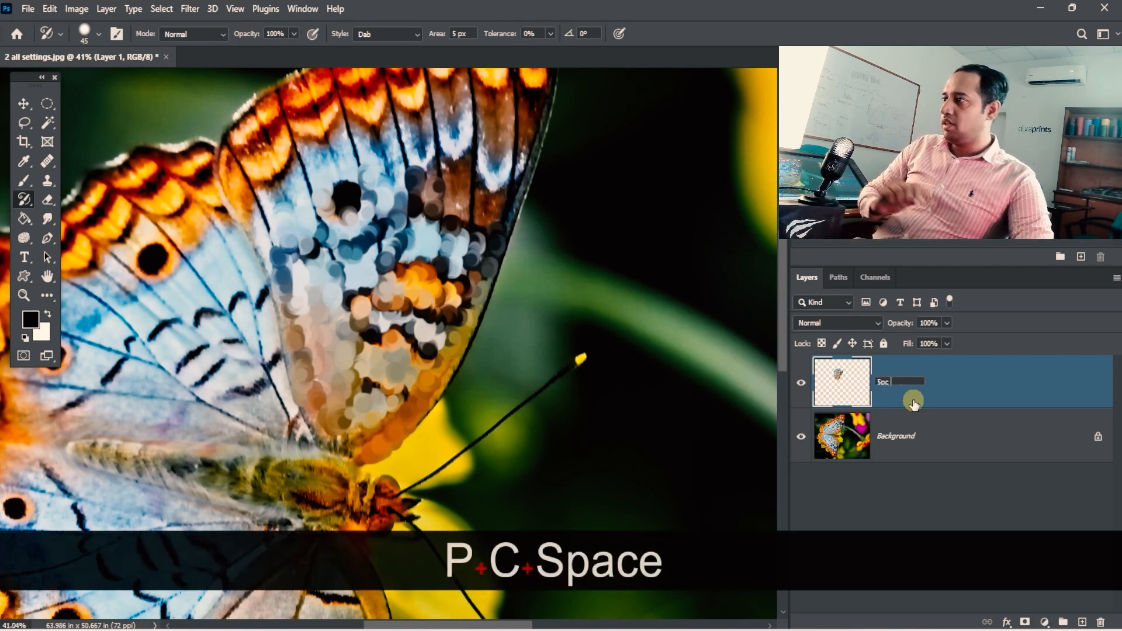
key(BackSpace)
key(BackSpace)
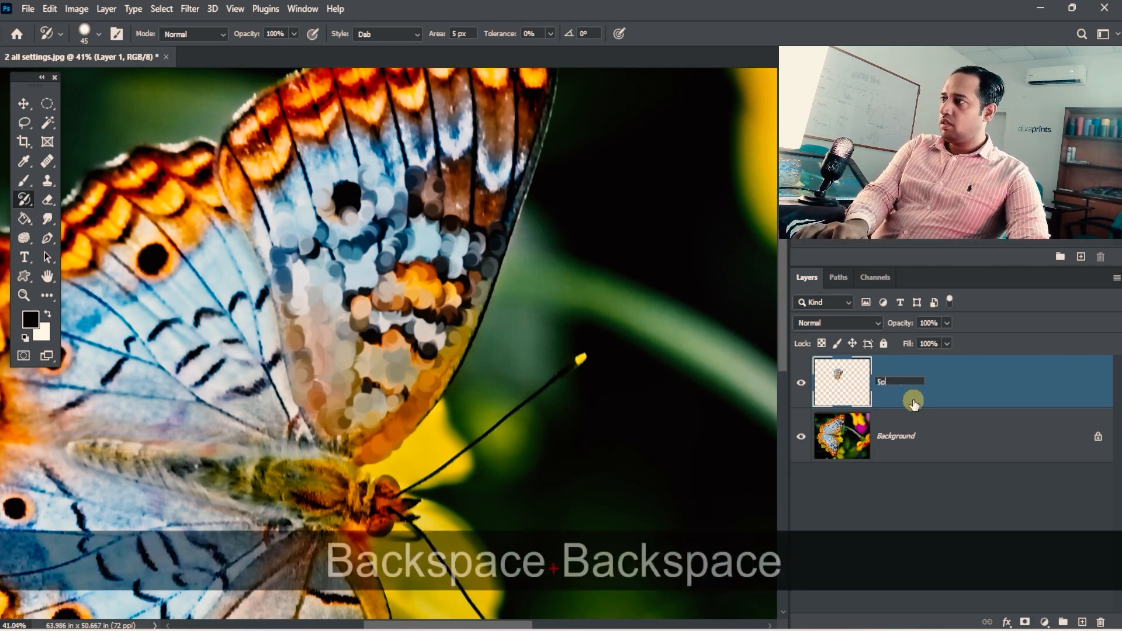
text(x)
click(940, 374)
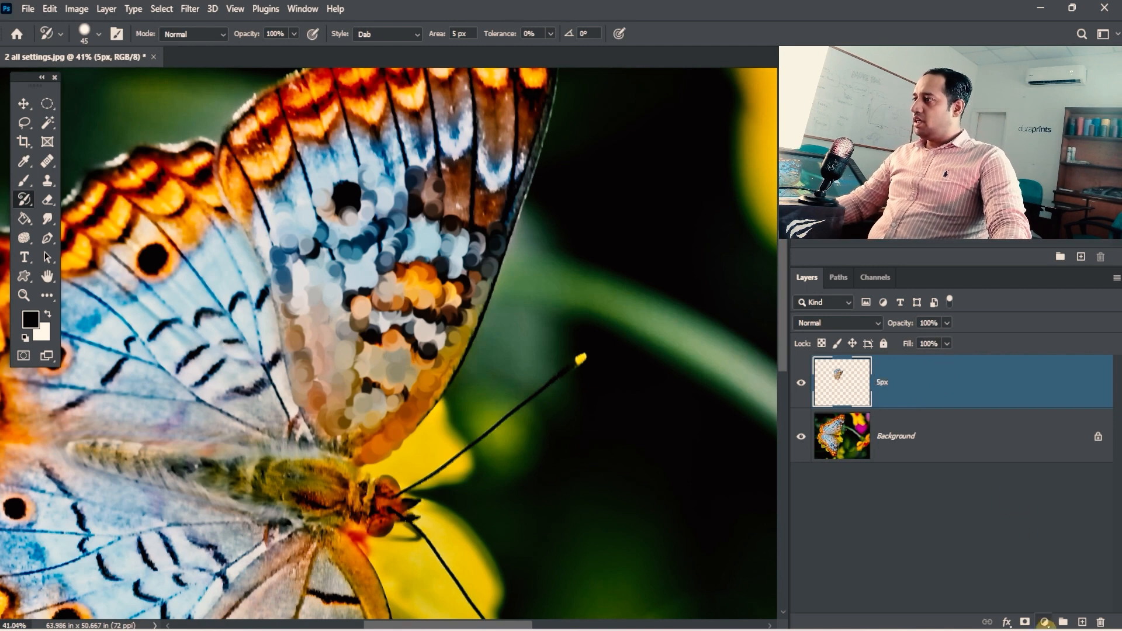
With the 5px layer hidden, paint dabs with a 50 px area over the same wing part on another new layer.
click(1081, 622)
click(801, 436)
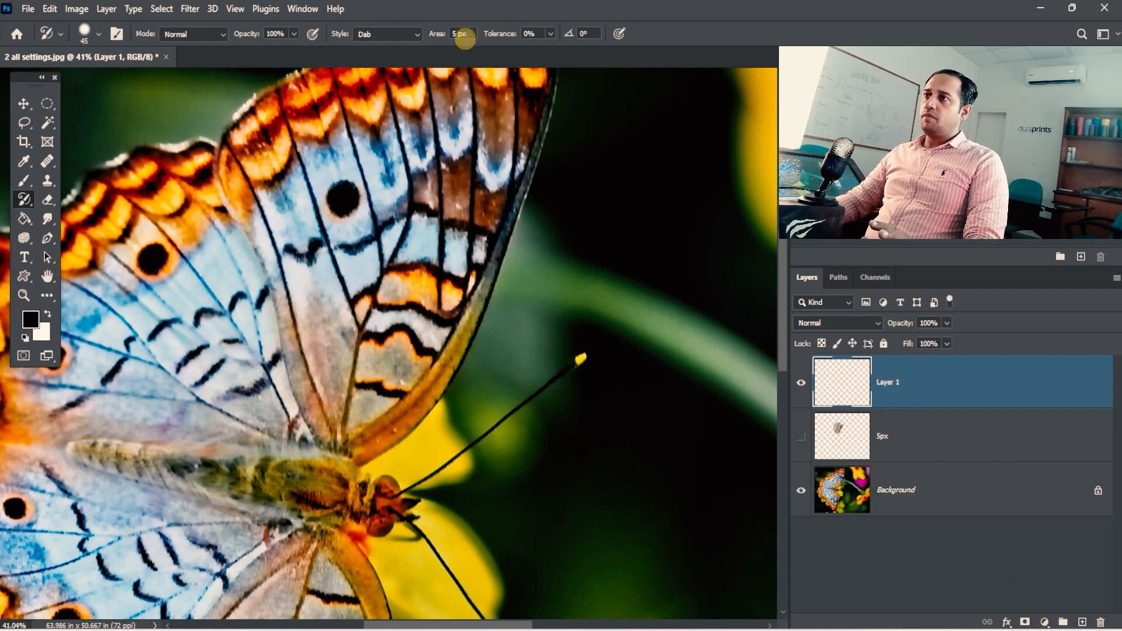
drag(466, 34, 438, 36)
text(50)
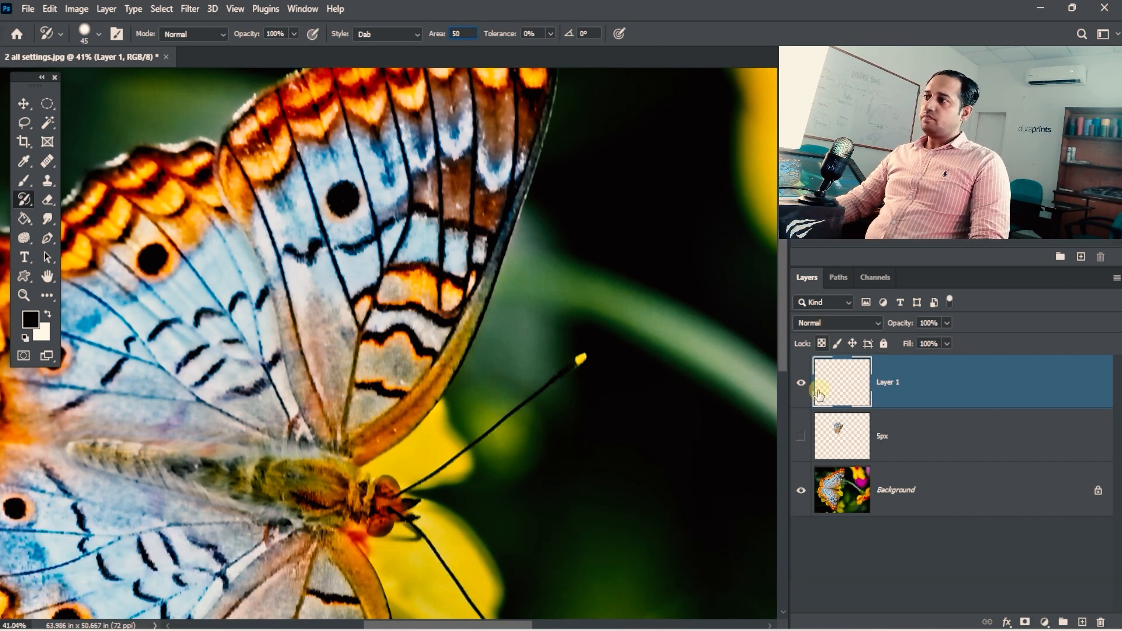
mouse_move(469, 274)
mouse_down()
mouse_move(381, 418)
mouse_move(454, 287)
mouse_move(413, 313)
mouse_move(346, 399)
mouse_move(336, 377)
mouse_move(321, 387)
mouse_move(330, 387)
mouse_move(360, 280)
mouse_move(406, 321)
mouse_move(361, 426)
mouse_move(446, 319)
mouse_move(374, 429)
mouse_move(453, 317)
mouse_move(476, 239)
mouse_move(457, 314)
mouse_move(431, 289)
mouse_move(407, 292)
mouse_move(349, 260)
mouse_move(304, 279)
mouse_move(337, 424)
mouse_move(278, 302)
mouse_move(325, 434)
mouse_move(350, 449)
mouse_move(386, 440)
mouse_move(464, 321)
mouse_move(491, 222)
mouse_move(482, 270)
mouse_move(415, 393)
mouse_up()
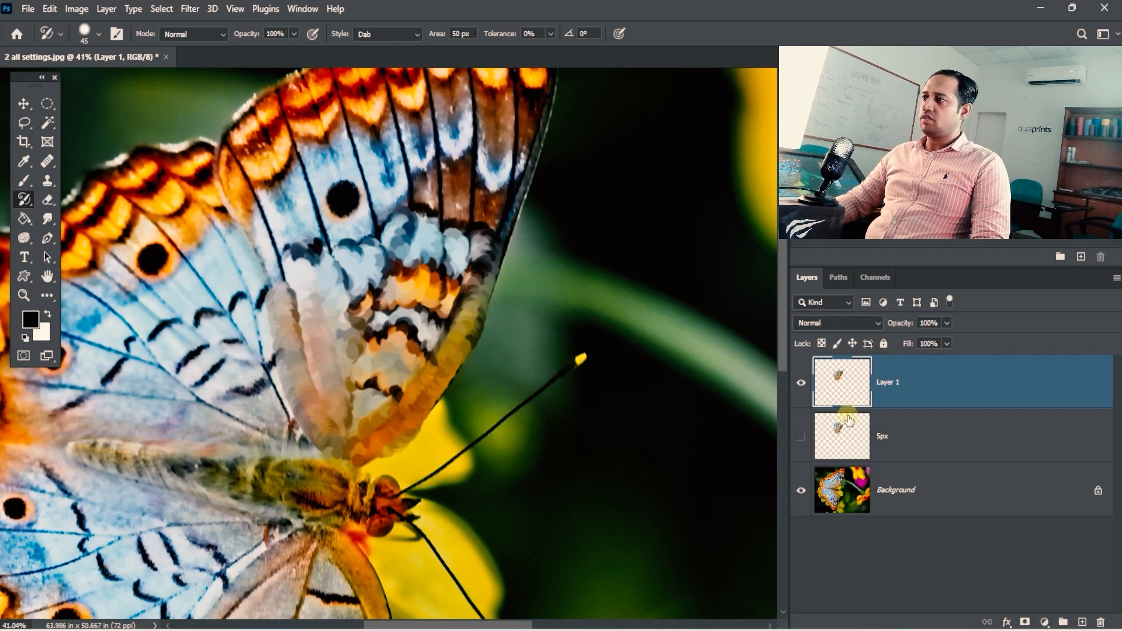
Rename the newly painted layer as 50px and switch to the Move tool.
double_click(887, 383)
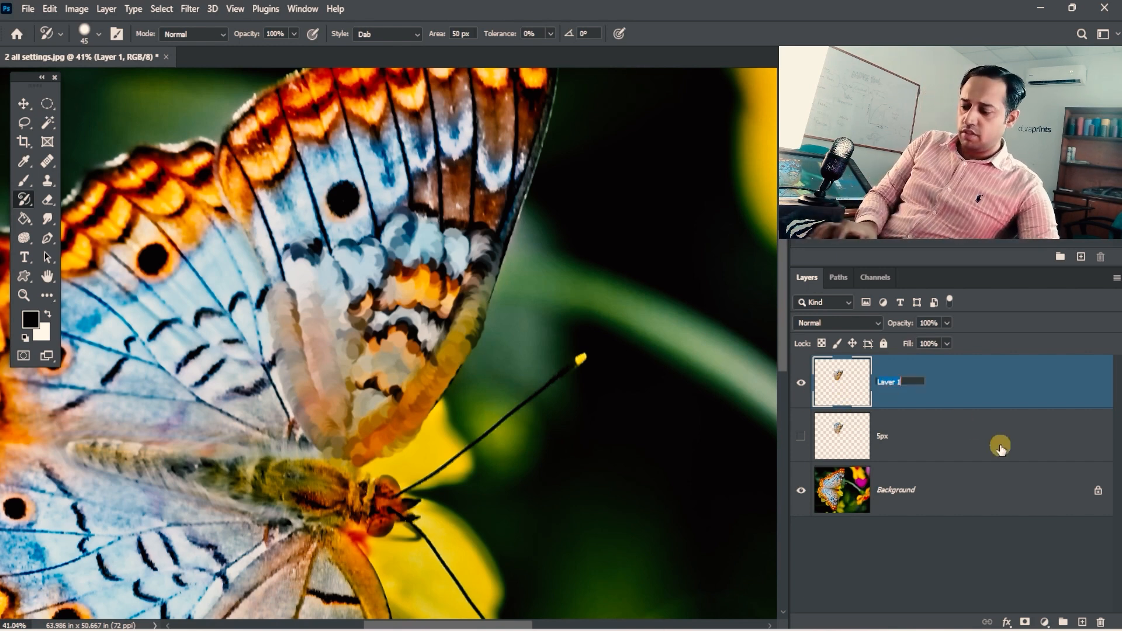
text(50px)
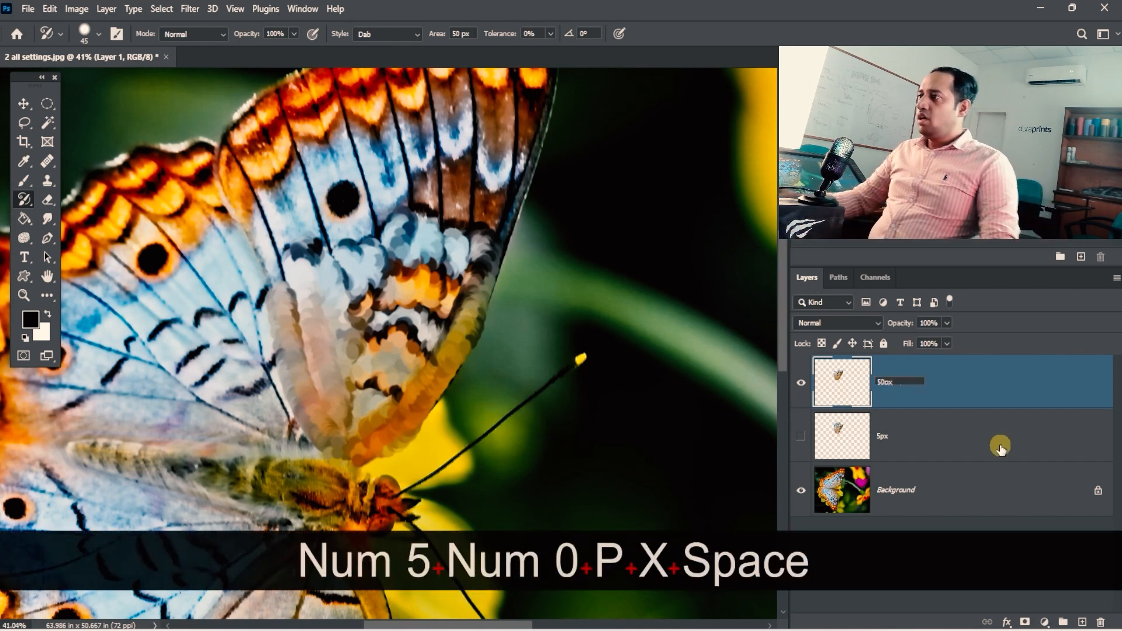
click(25, 105)
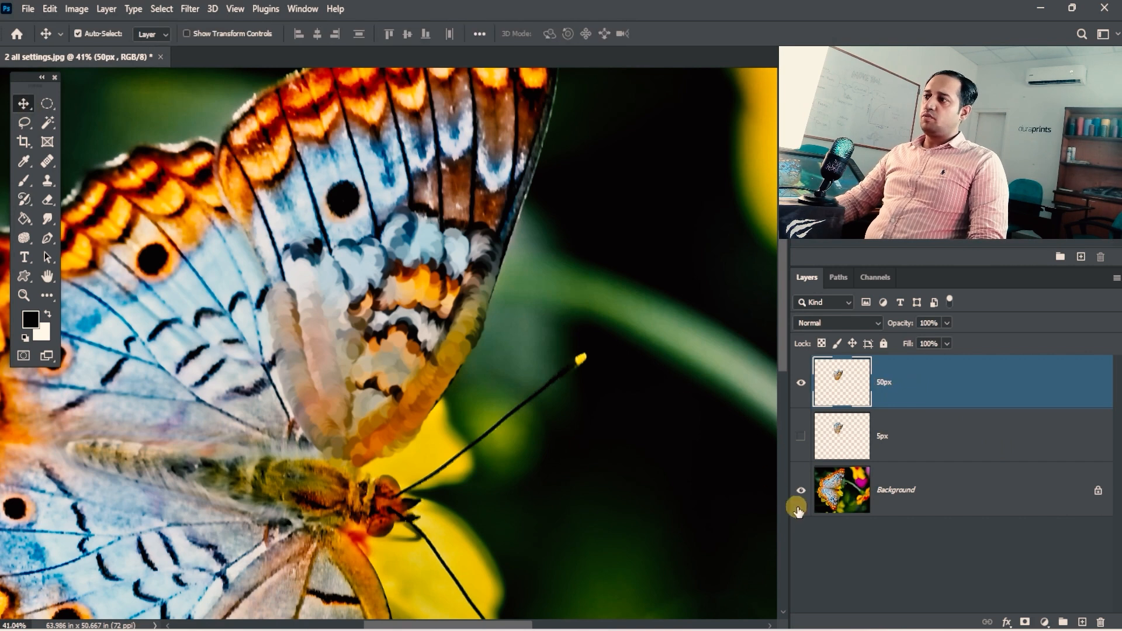
Hide the Background, show the 5px layer, and move the 50px dabs away so both painted wing pieces sit side by side.
click(801, 490)
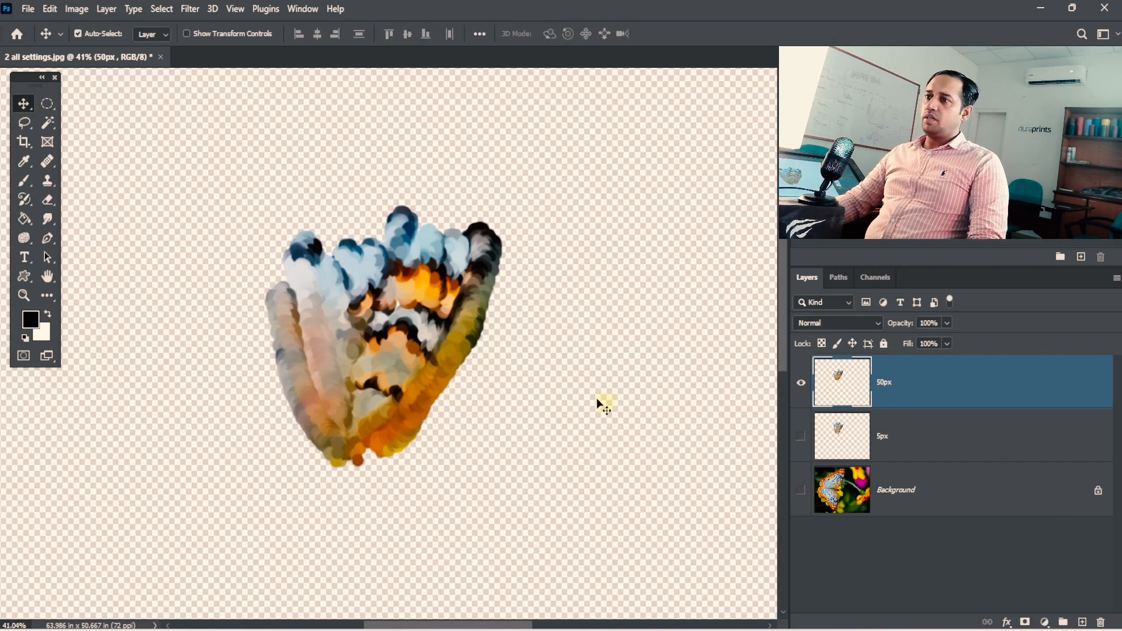
click(799, 439)
mouse_move(437, 264)
mouse_down()
mouse_move(672, 274)
mouse_move(684, 260)
mouse_move(679, 290)
mouse_up()
mouse_move(609, 367)
mouse_down()
mouse_move(617, 272)
mouse_move(579, 328)
mouse_up()
key(space)
drag(453, 327, 430, 329)
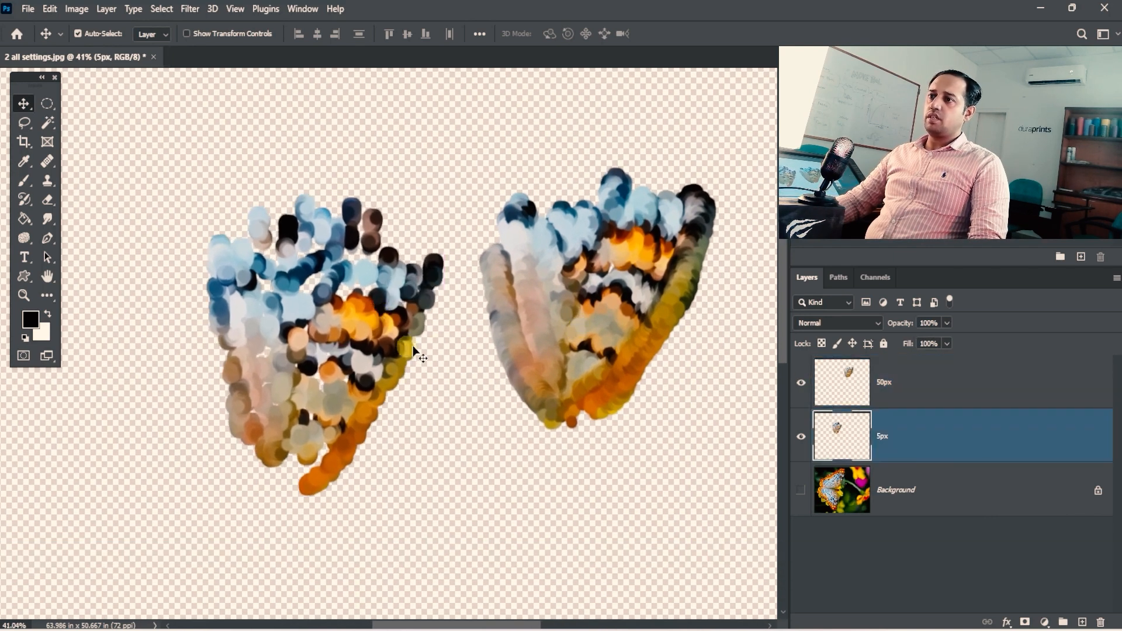
Examine the 5px dabs up close with the 50px layer hidden, and show the 50px layer again for comparison.
click(844, 427)
key(space)
drag(603, 352, 554, 366)
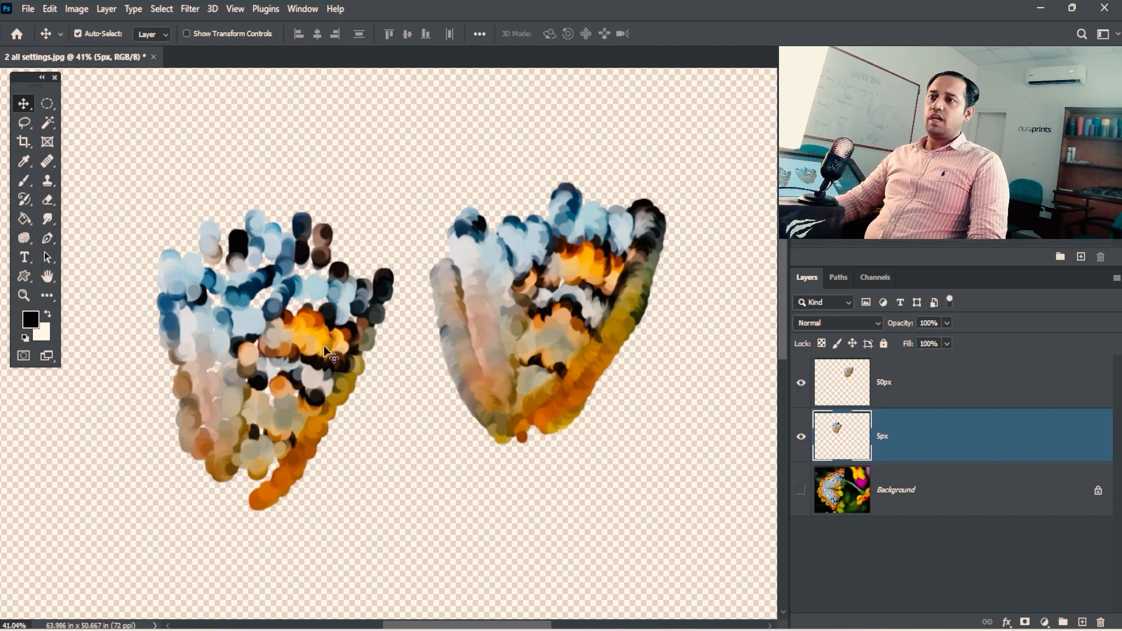
click(817, 390)
click(801, 382)
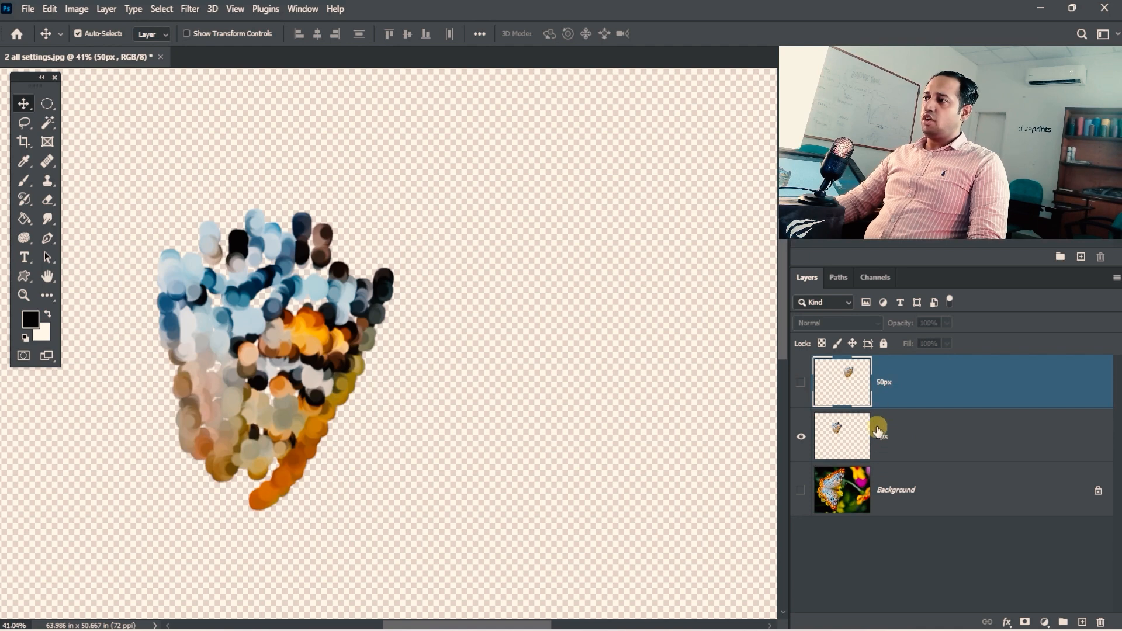
click(878, 432)
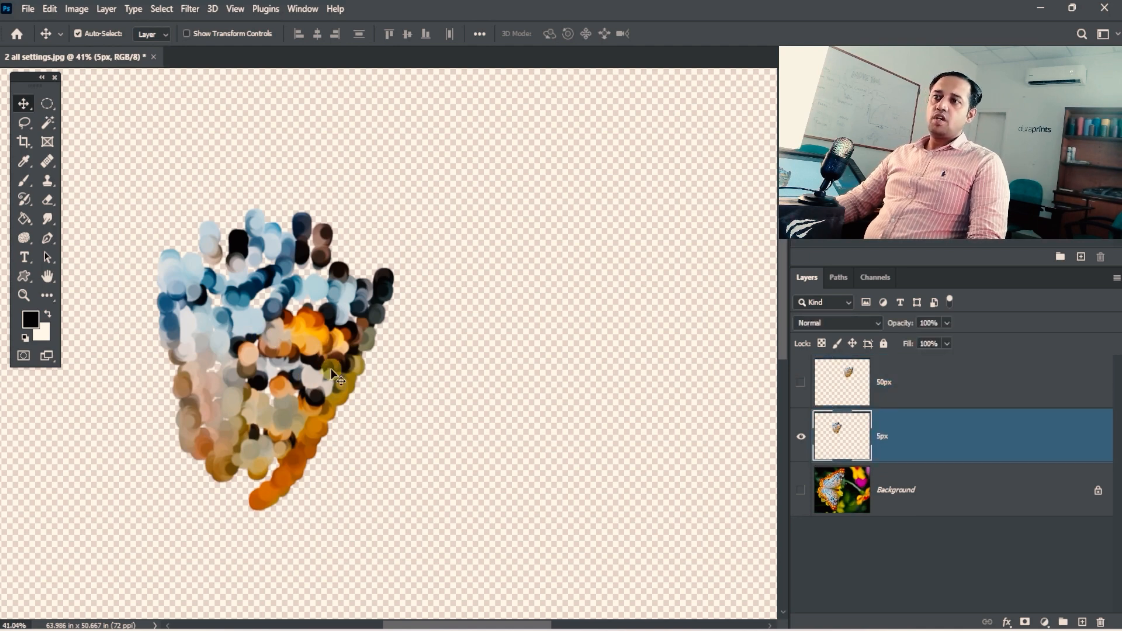
key(ctrl+space)
drag(325, 331, 350, 308)
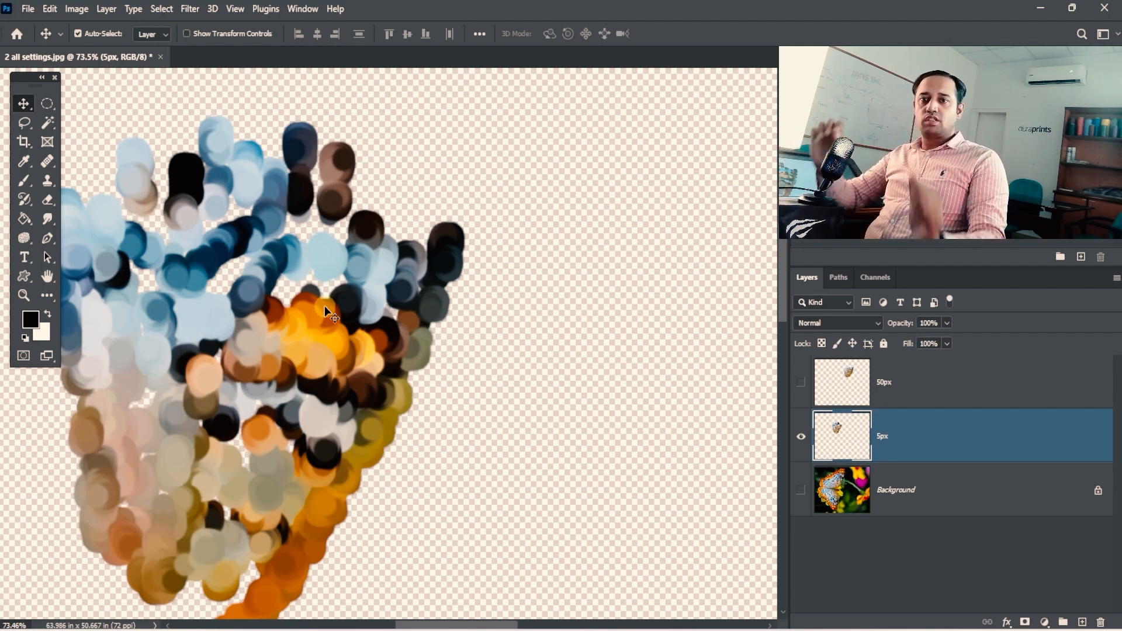
click(866, 395)
click(801, 382)
mouse_move(657, 355)
mouse_down()
mouse_move(527, 364)
mouse_move(553, 353)
mouse_move(538, 374)
mouse_move(538, 287)
mouse_up()
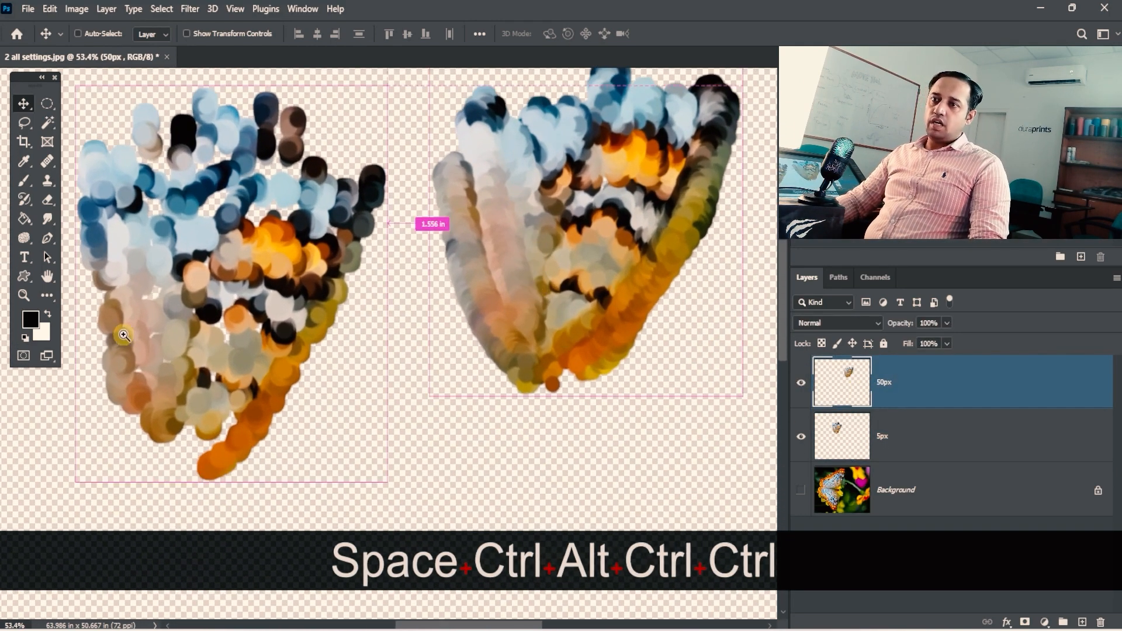
Mark the matching lower-left area of both painted wing pieces with elliptical selections, adding the 50px one to the 5px one.
drag(123, 334, 208, 300)
click(50, 103)
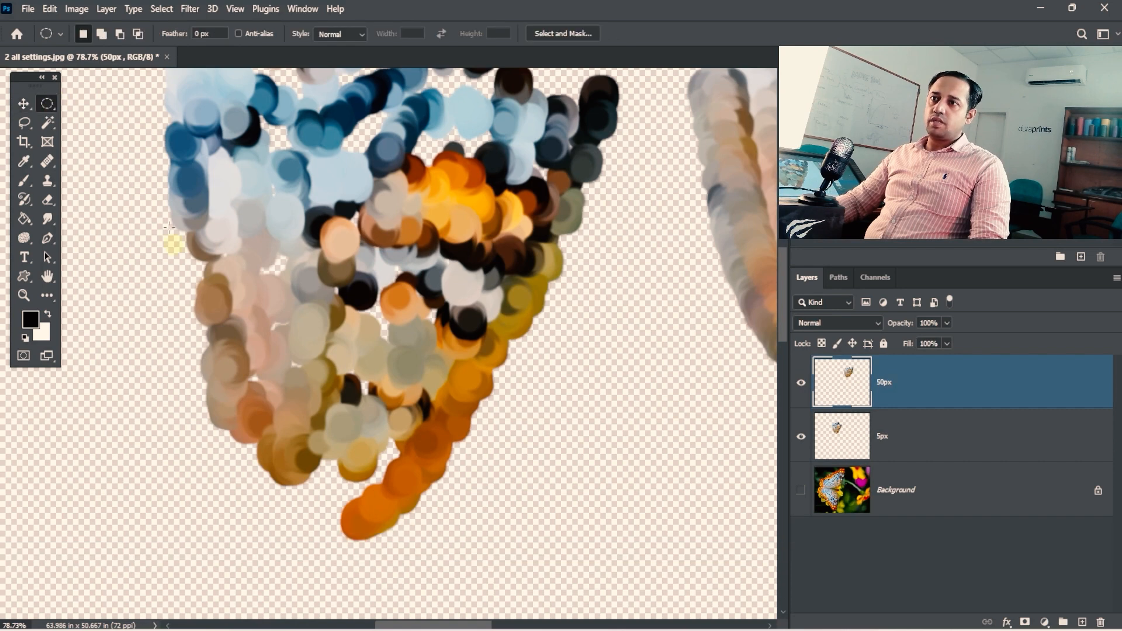
drag(159, 204, 330, 474)
drag(486, 450, 340, 451)
drag(562, 416, 534, 415)
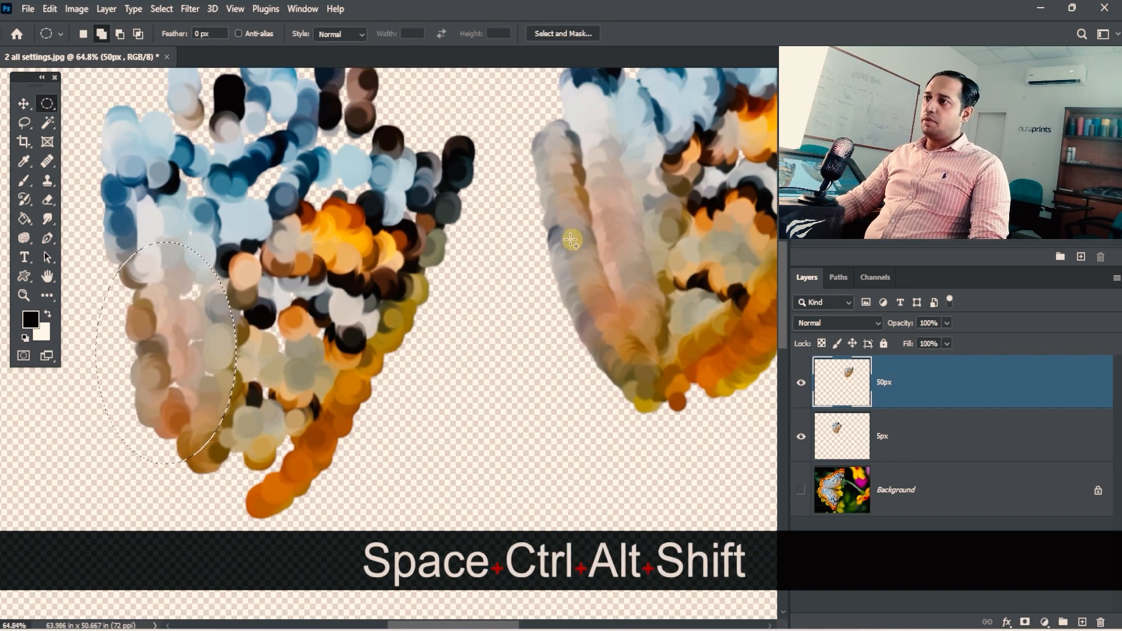
drag(571, 240, 673, 399)
Compare the dabs inside the two marked areas, toggling the visibility of the 50px and 5px layers in turn.
drag(568, 293, 543, 329)
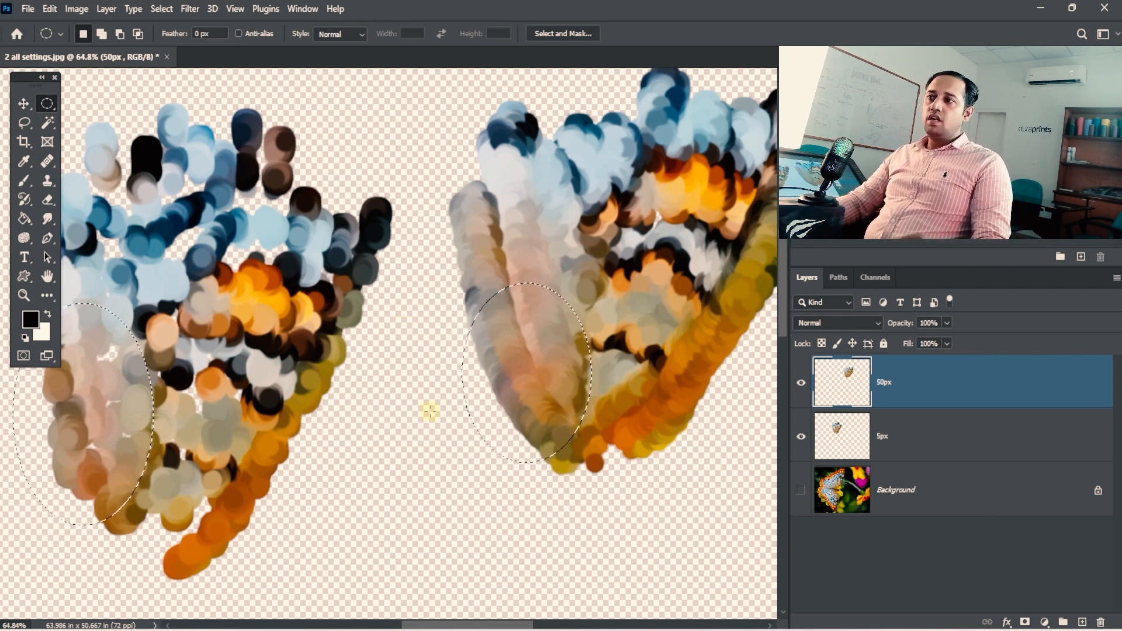
drag(202, 415, 342, 393)
drag(575, 397, 460, 391)
drag(640, 326, 673, 325)
drag(579, 347, 534, 354)
drag(619, 352, 464, 384)
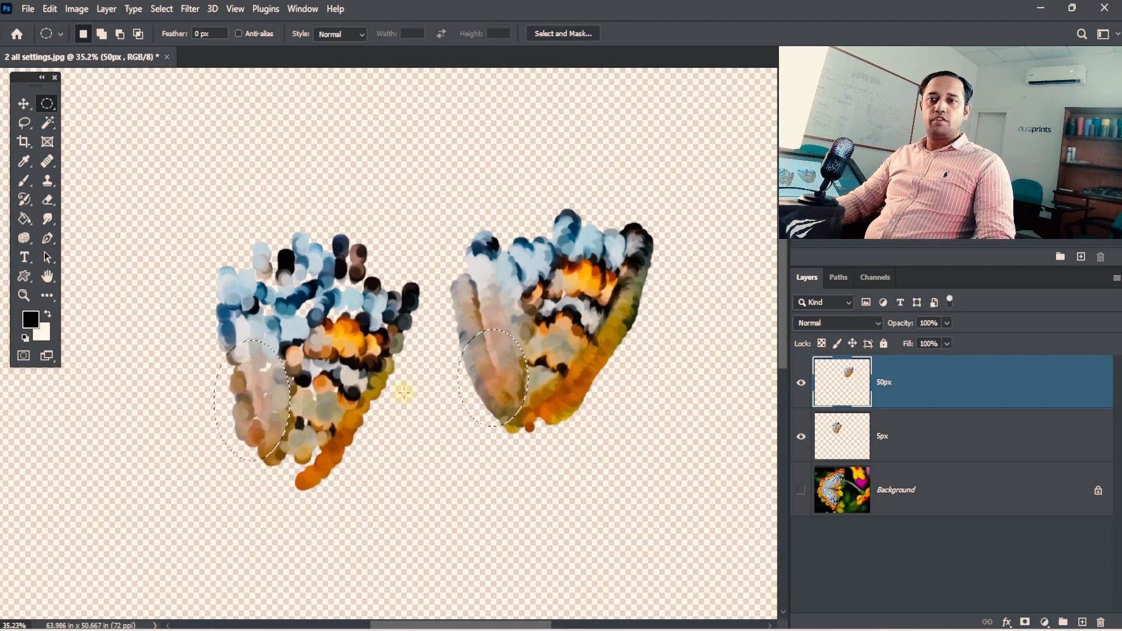
drag(321, 434, 852, 444)
click(800, 382)
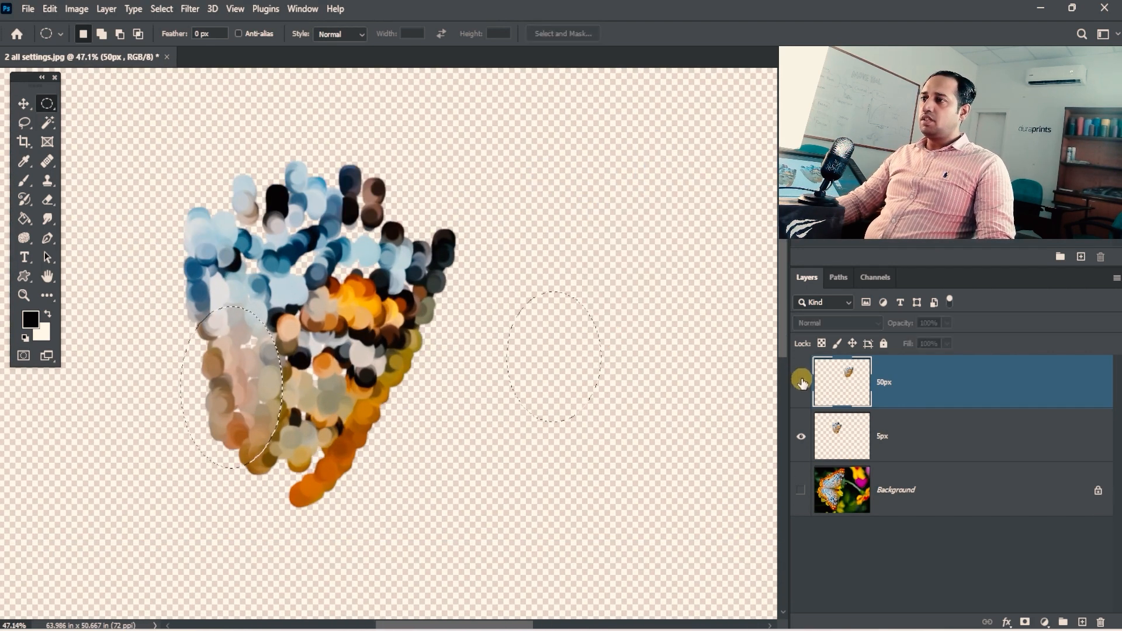
click(801, 382)
click(801, 437)
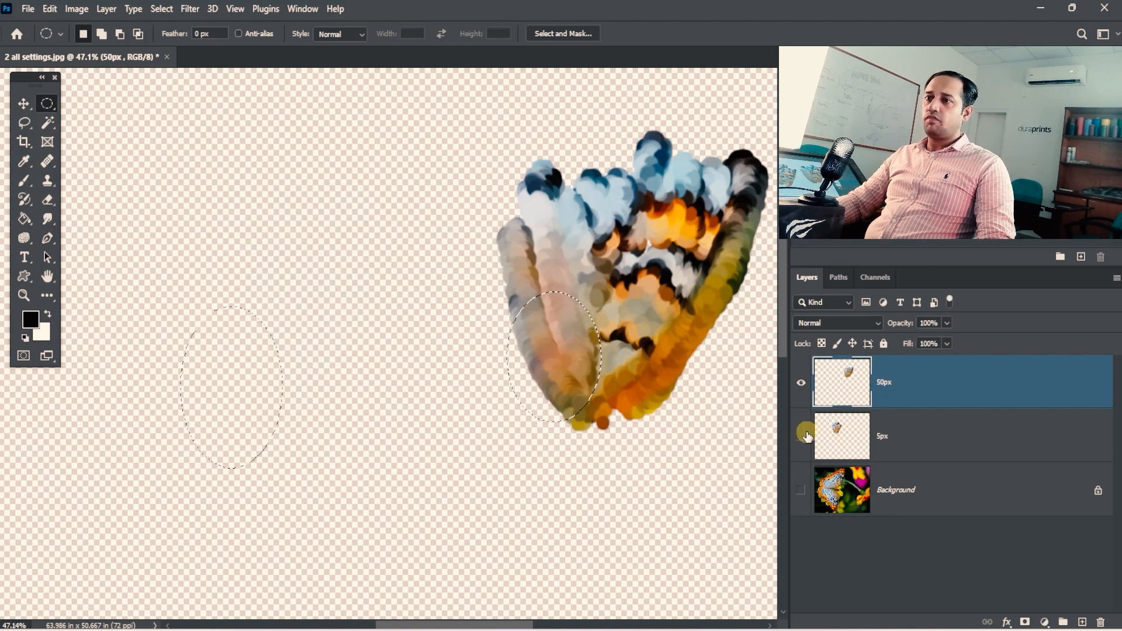
click(801, 436)
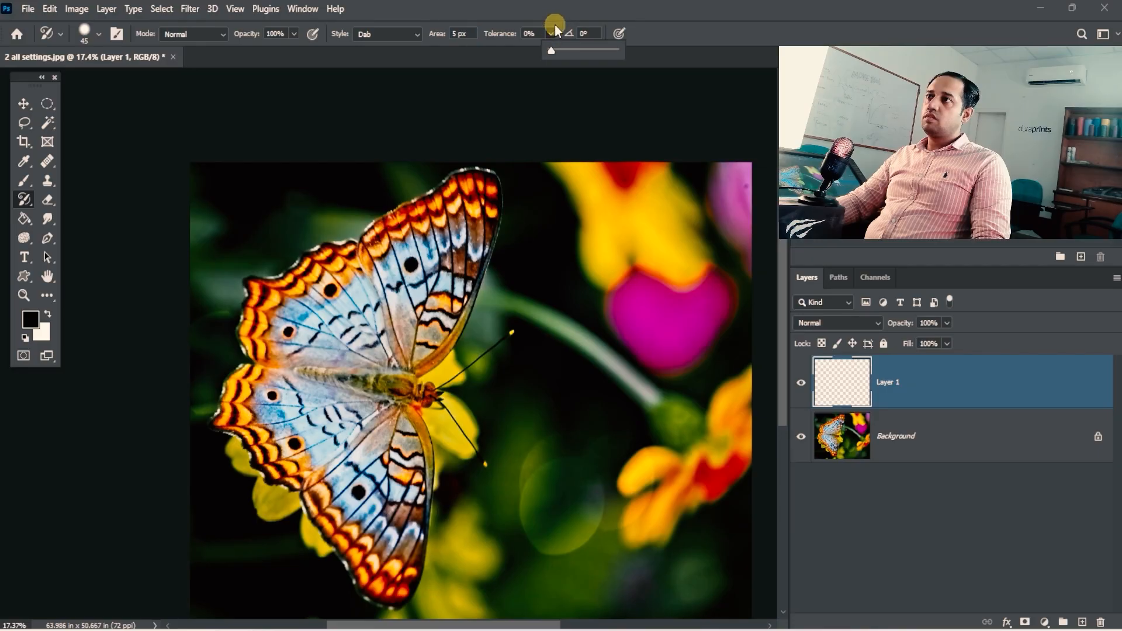
Paint Art History Brush dabs with 0% tolerance and a 5 px area over the butterfly's lower-left wing on Layer 1.
drag(491, 354, 519, 354)
drag(435, 444, 449, 341)
mouse_move(449, 341)
mouse_down()
mouse_move(532, 234)
mouse_move(564, 220)
mouse_up()
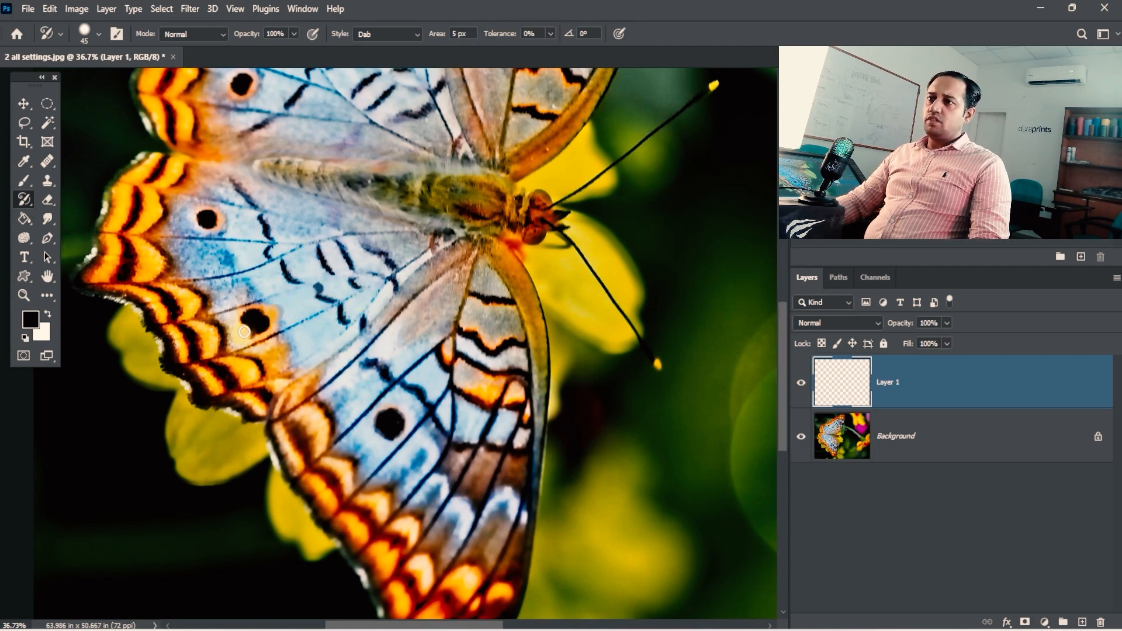
mouse_move(244, 332)
mouse_down()
mouse_move(246, 374)
mouse_move(204, 390)
mouse_move(335, 354)
mouse_move(297, 322)
mouse_move(331, 311)
mouse_move(144, 283)
mouse_move(239, 266)
mouse_move(141, 329)
mouse_move(244, 306)
mouse_move(216, 283)
mouse_move(154, 264)
mouse_move(131, 221)
mouse_move(210, 209)
mouse_move(104, 271)
mouse_move(223, 239)
mouse_move(380, 238)
mouse_move(176, 223)
mouse_move(260, 201)
mouse_move(196, 188)
mouse_move(251, 191)
mouse_up()
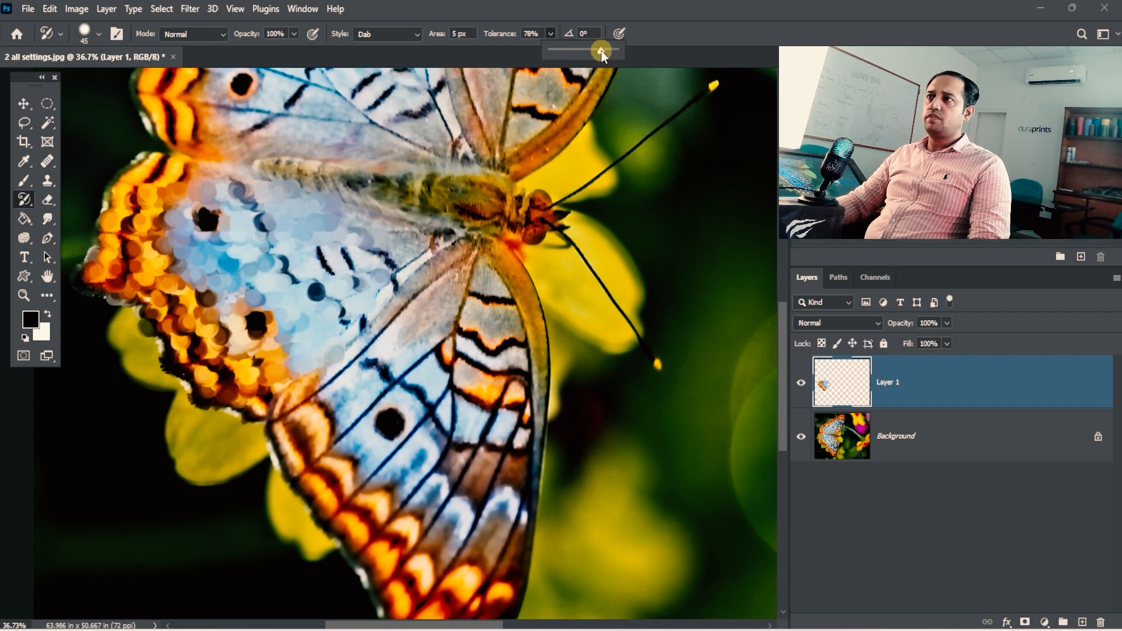
With Layer 1 hidden, paint dabs at 100% tolerance over the same wing part on a new layer.
click(645, 52)
click(1076, 622)
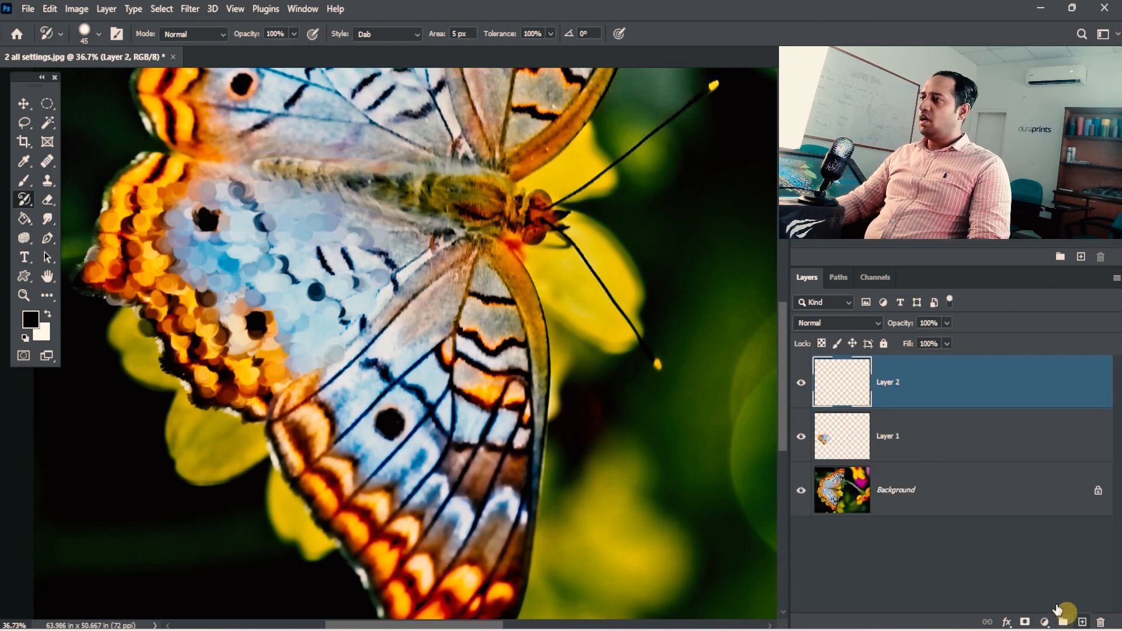
click(801, 436)
mouse_move(357, 295)
mouse_down()
mouse_move(274, 362)
mouse_move(188, 398)
mouse_move(283, 321)
mouse_move(265, 305)
mouse_move(168, 305)
mouse_move(92, 277)
mouse_move(161, 258)
mouse_move(82, 230)
mouse_move(197, 203)
mouse_move(319, 214)
mouse_move(207, 302)
mouse_move(200, 348)
mouse_move(312, 332)
mouse_move(389, 292)
mouse_move(392, 265)
mouse_move(333, 289)
mouse_move(340, 255)
mouse_move(405, 220)
mouse_move(377, 227)
mouse_move(210, 210)
mouse_up()
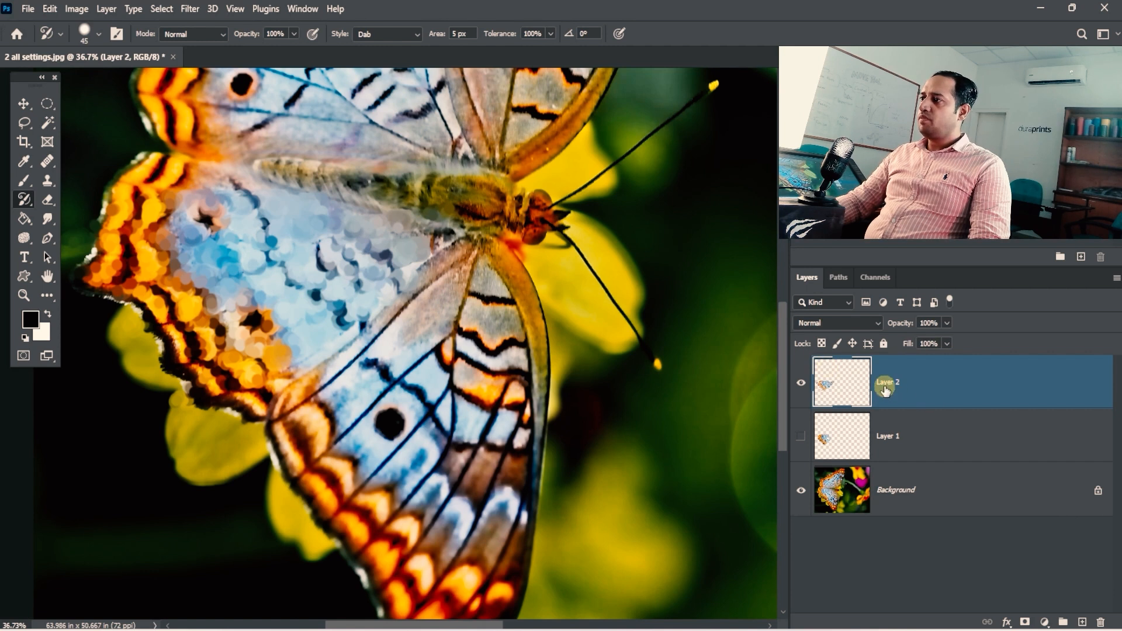
Rename the newly painted layer as tolerance 100.
text(t)
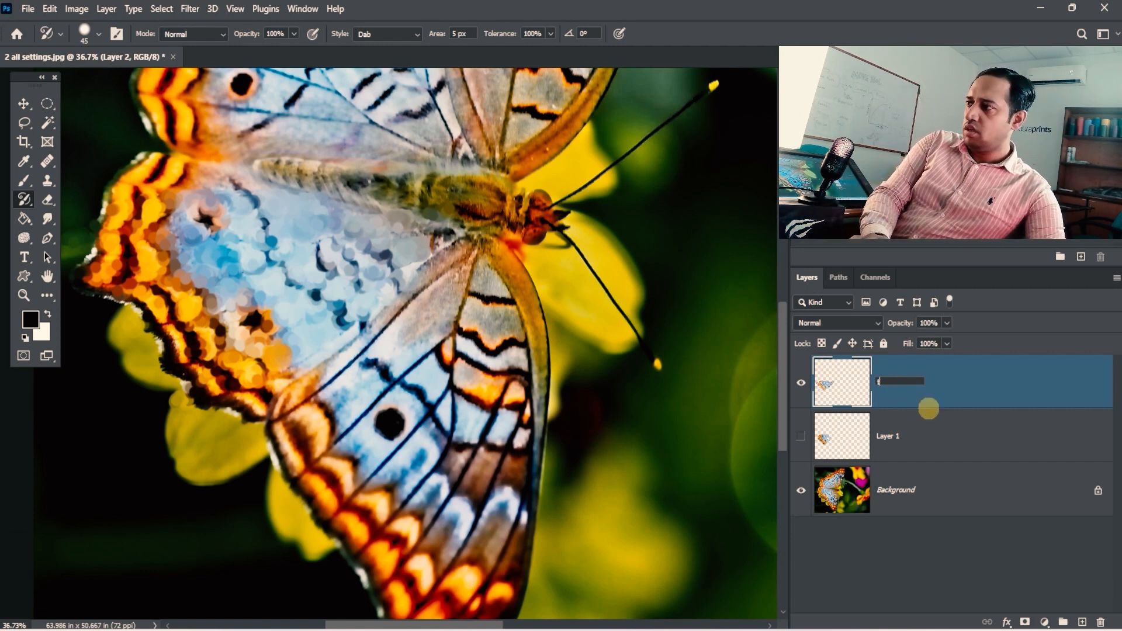
text(oleran)
key(BackSpace)
text(ra)
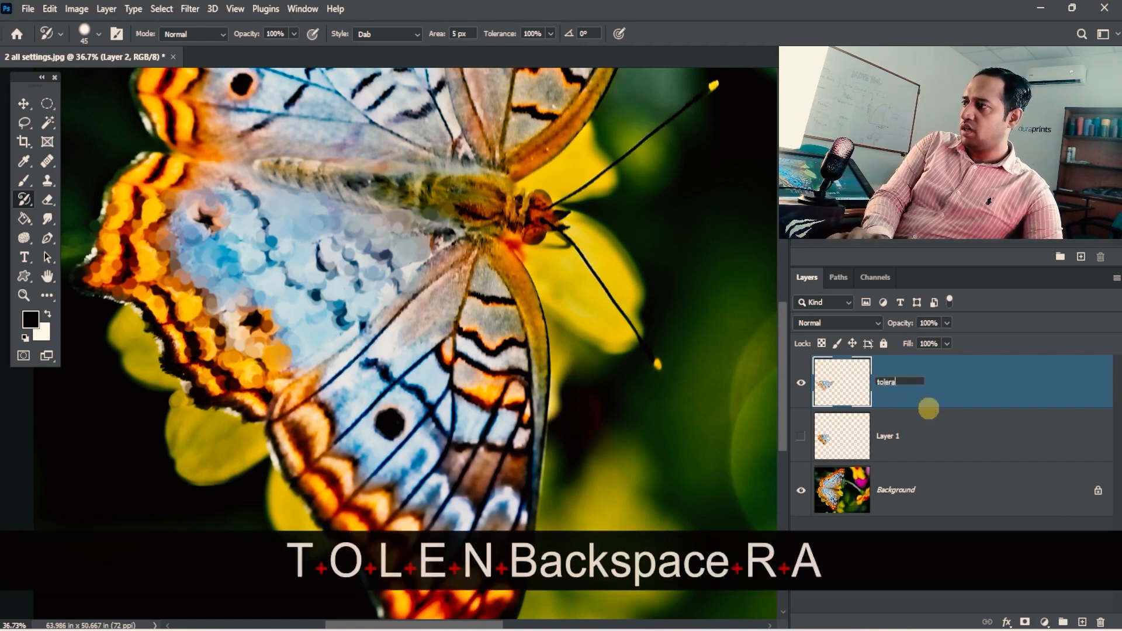
text(nce 100)
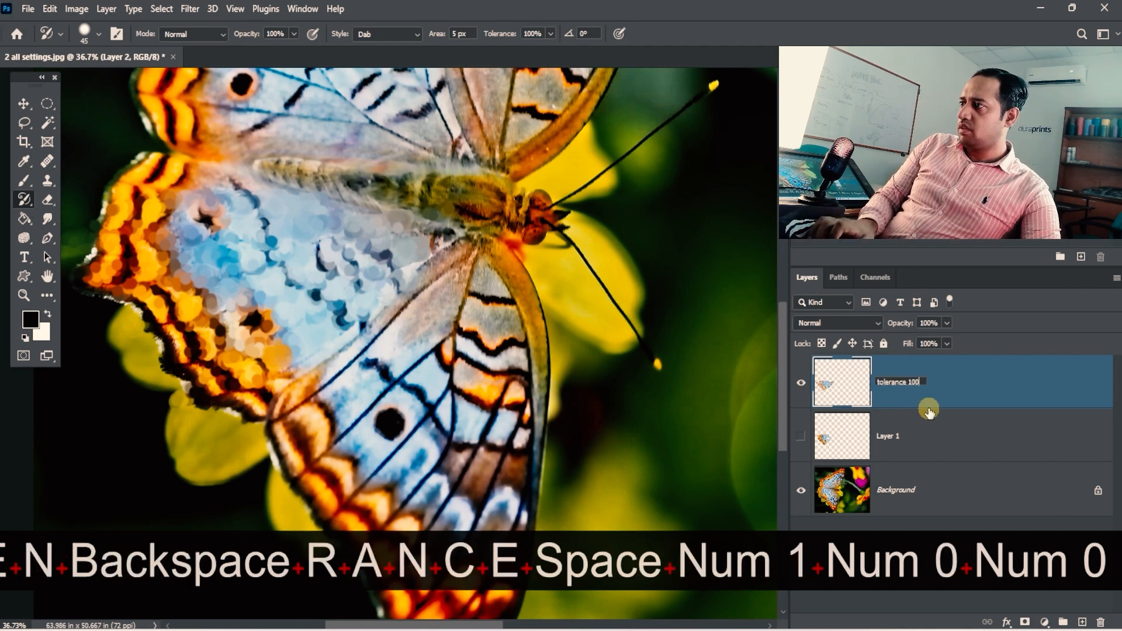
key(Return)
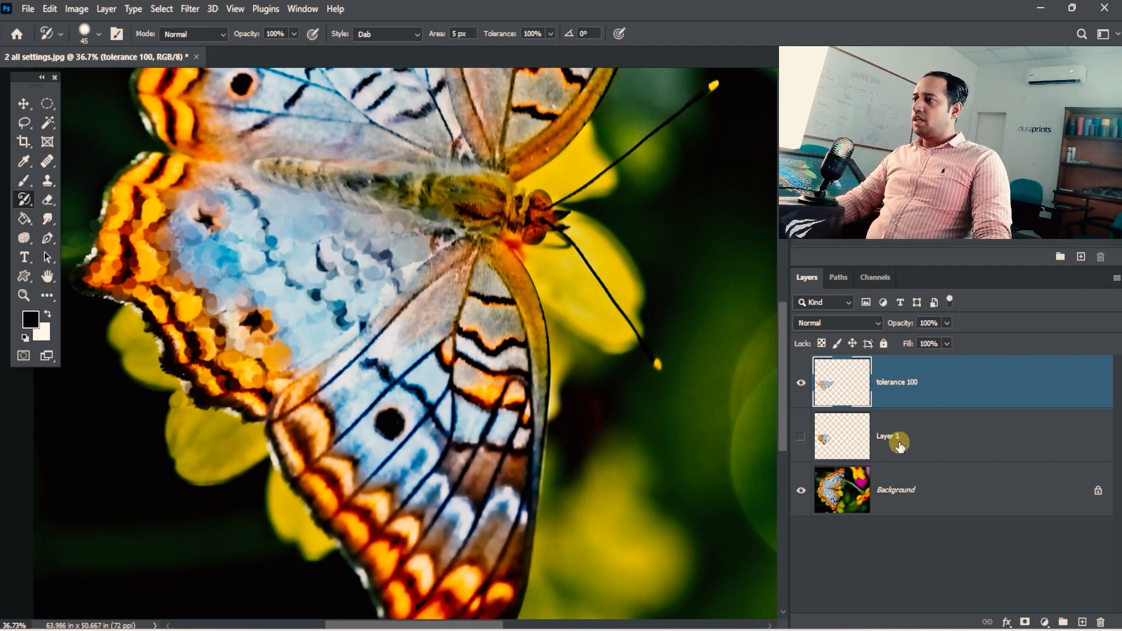
Rename Layer 1 as 0 and select the tolerance 100 layer again.
double_click(894, 436)
text(0)
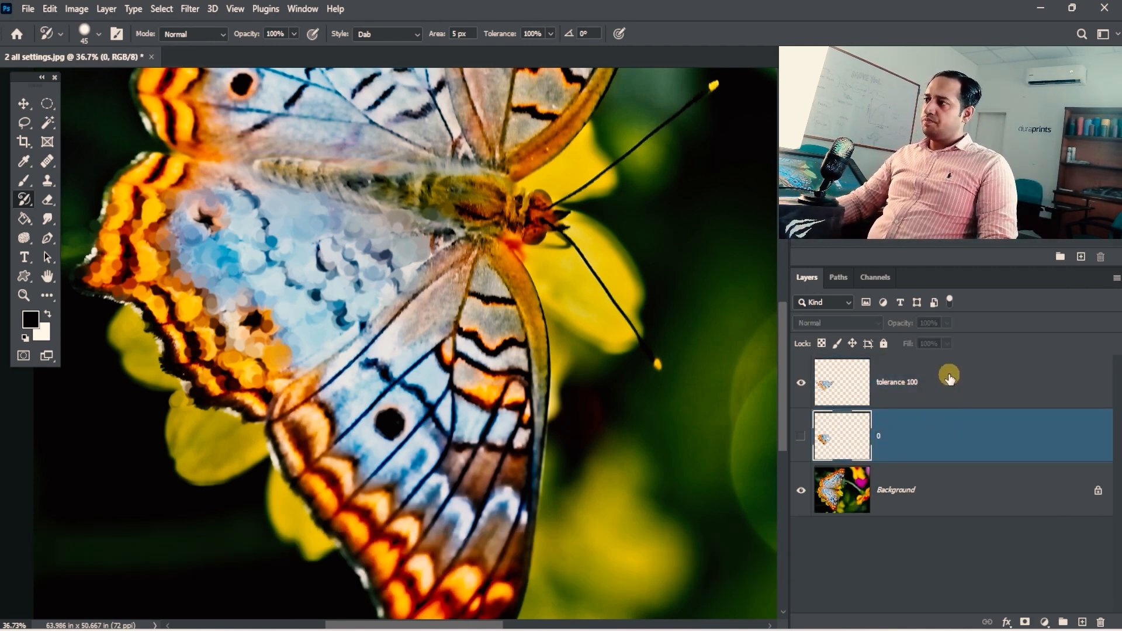
click(949, 379)
Hide the Background, show layer 0, and move its dabs above the tolerance 100 dabs.
click(24, 104)
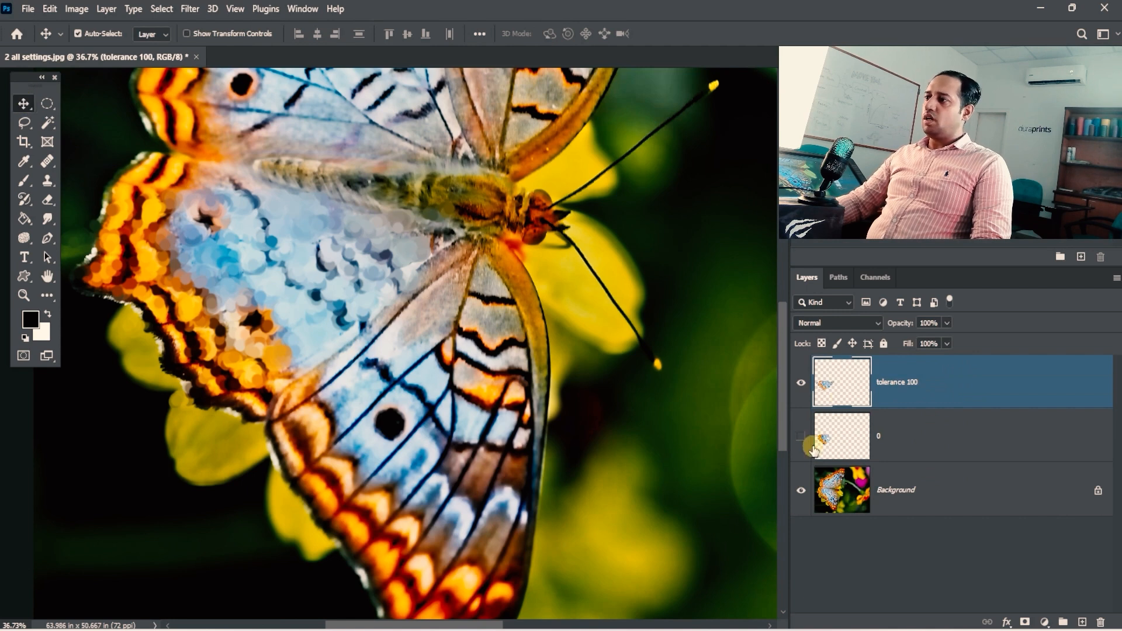
click(855, 443)
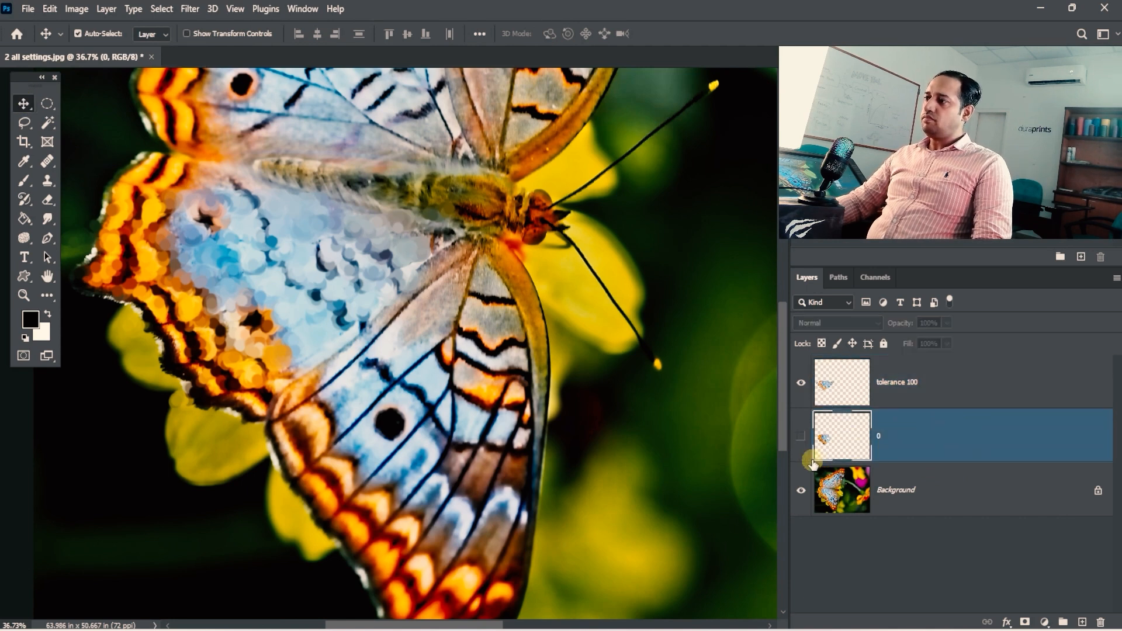
click(800, 498)
ctrl+alt+click(587, 363)
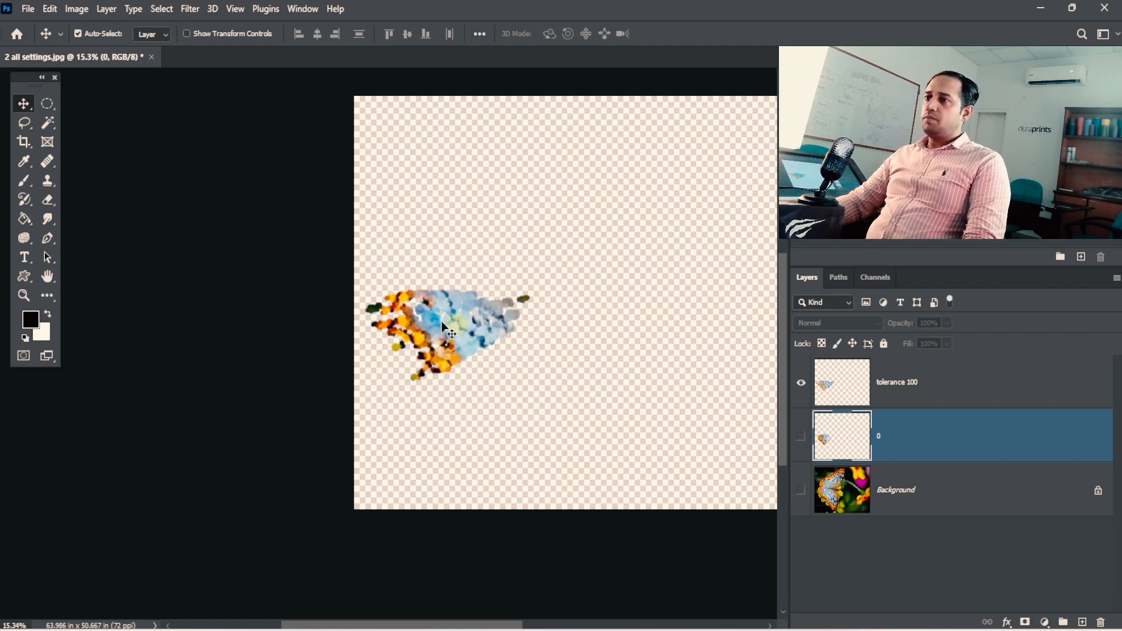
click(841, 397)
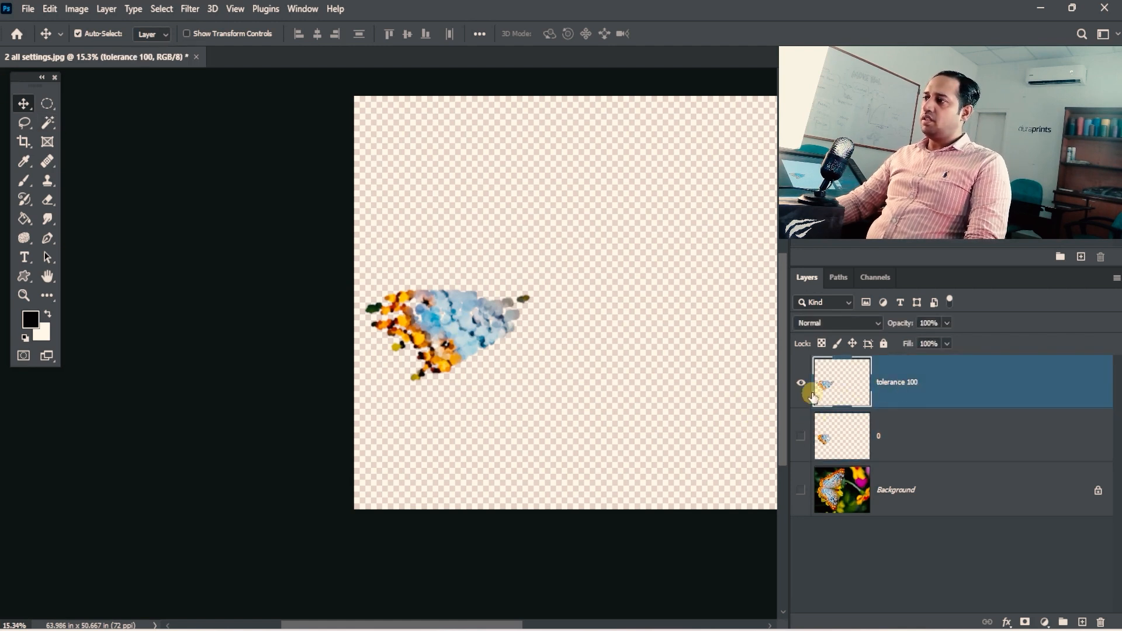
click(804, 438)
click(889, 432)
key(ctrl+t)
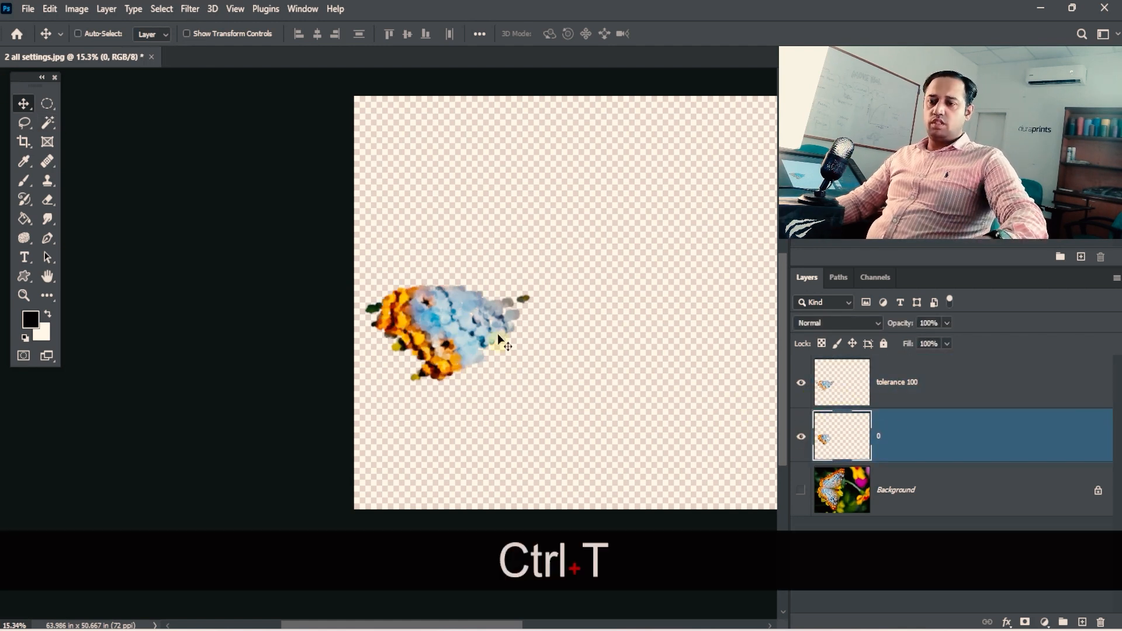
drag(509, 375, 531, 156)
key(Return)
Compare the dab spread and spacing of layers 0 and tolerance 100, examining layer 0 up close with the Art History Brush active.
drag(535, 258, 509, 289)
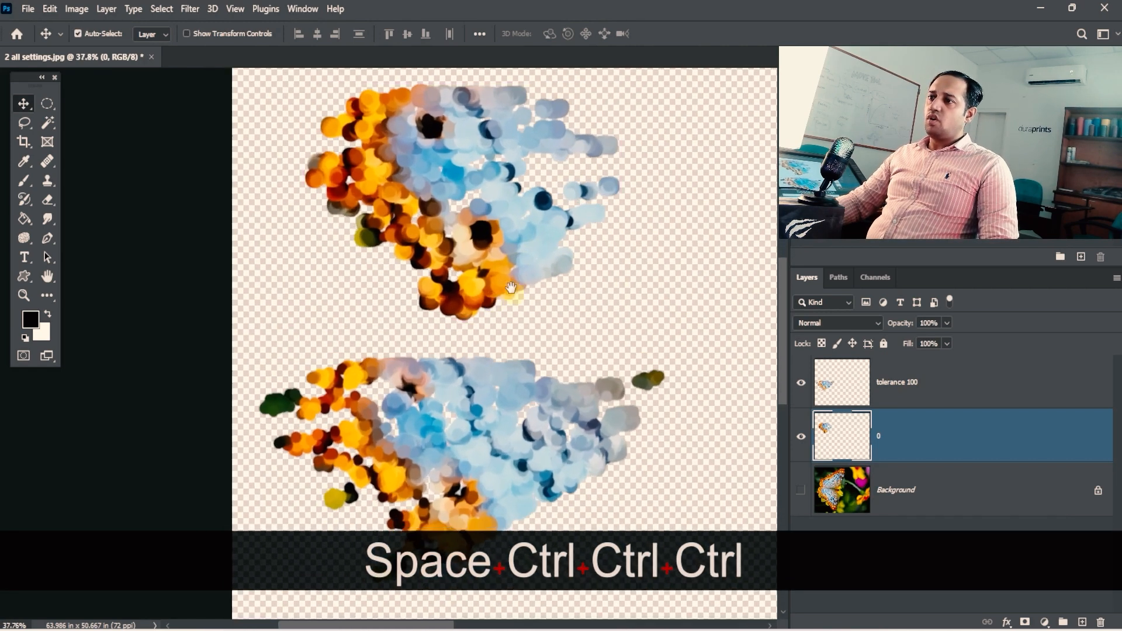
drag(506, 229, 502, 274)
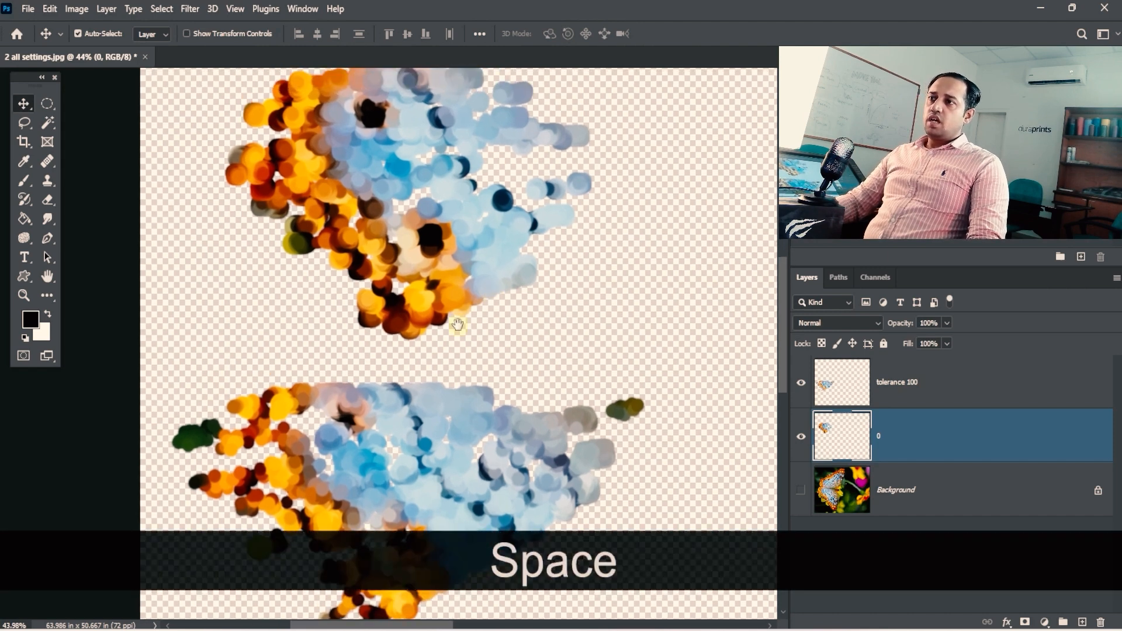
drag(462, 322, 476, 258)
drag(521, 301, 491, 298)
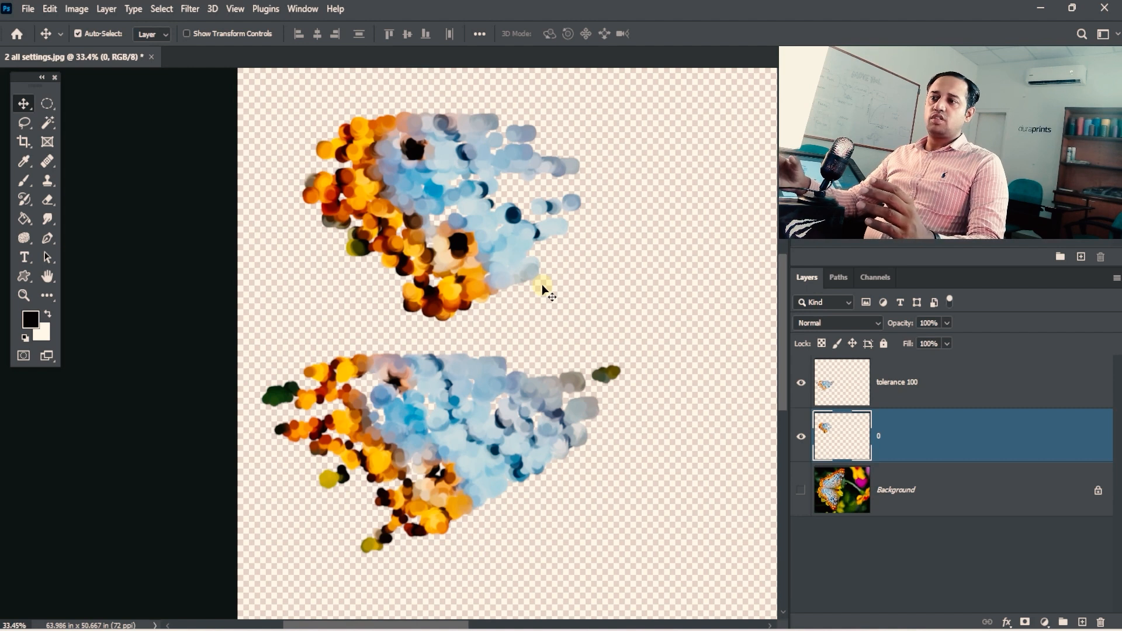
click(23, 199)
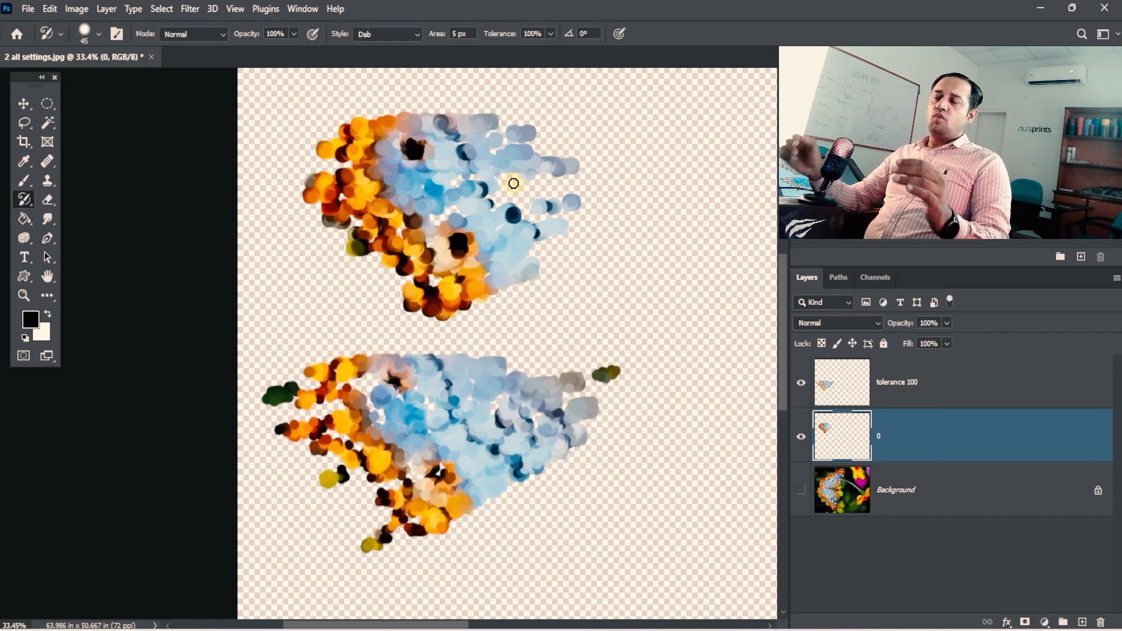
key(ctrl+space)
mouse_move(465, 199)
mouse_down()
mouse_move(507, 168)
mouse_move(530, 168)
mouse_up()
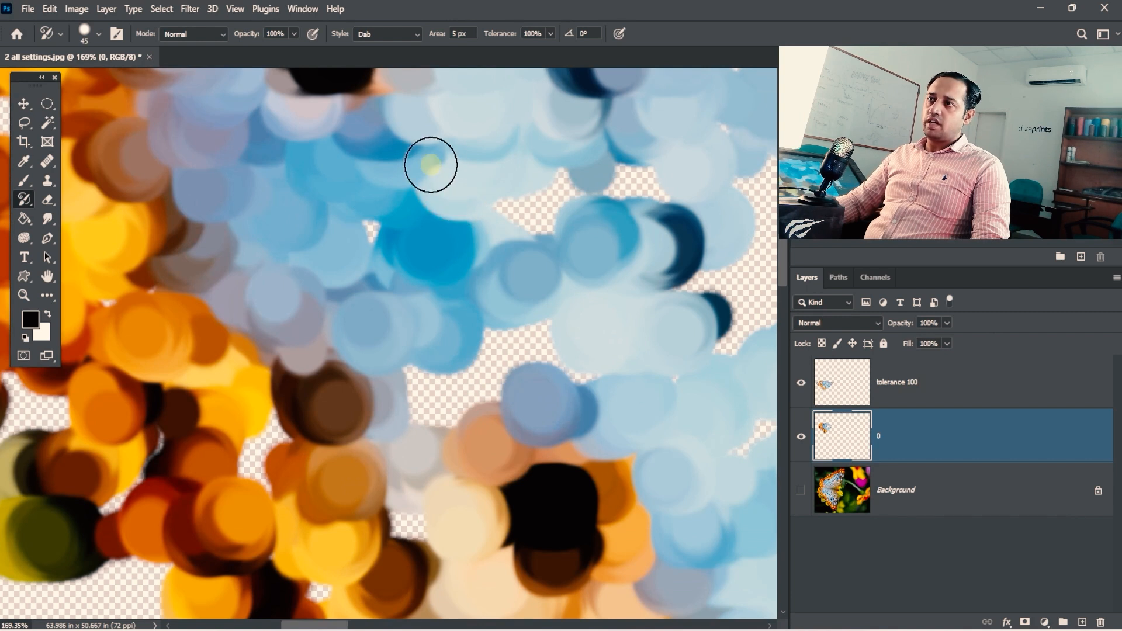
key(space)
drag(489, 263, 495, 296)
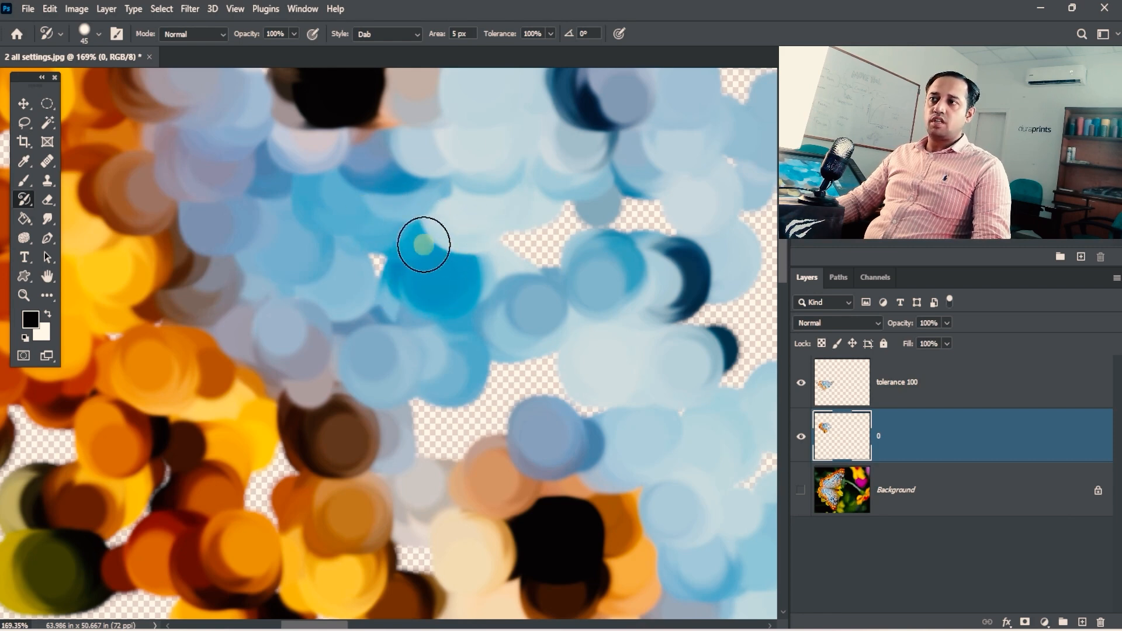
drag(517, 326, 420, 310)
drag(607, 464, 496, 253)
drag(522, 302, 485, 304)
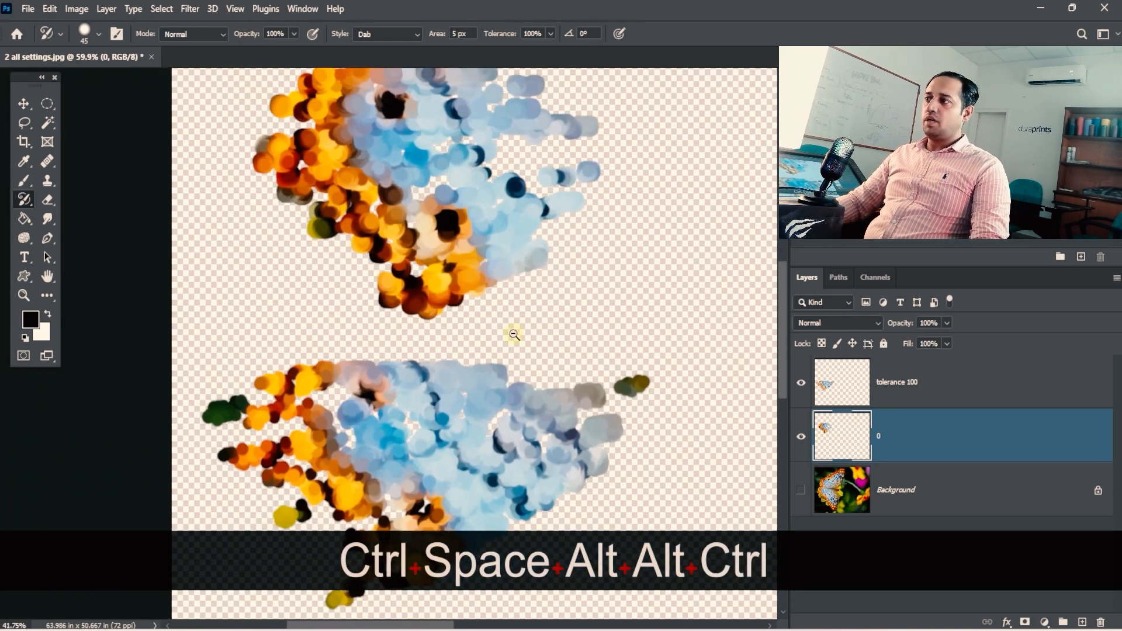
Toggle the visibility of layers 0 and tolerance 100 and compare their dab patches at several magnifications.
click(801, 436)
click(801, 436)
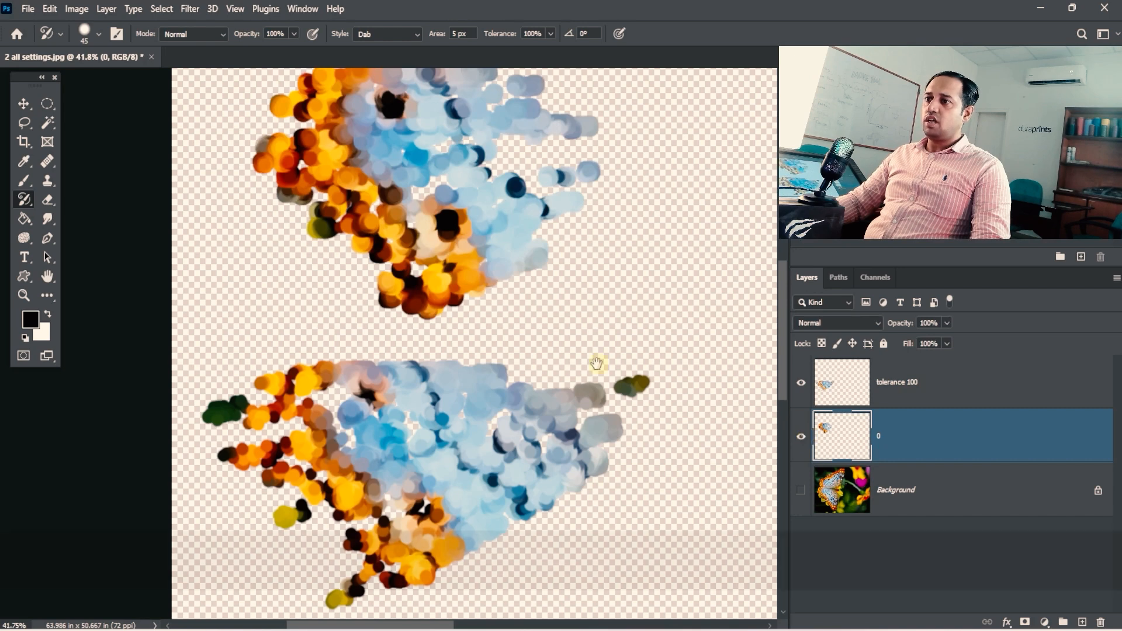
drag(623, 405, 560, 369)
click(800, 383)
click(800, 383)
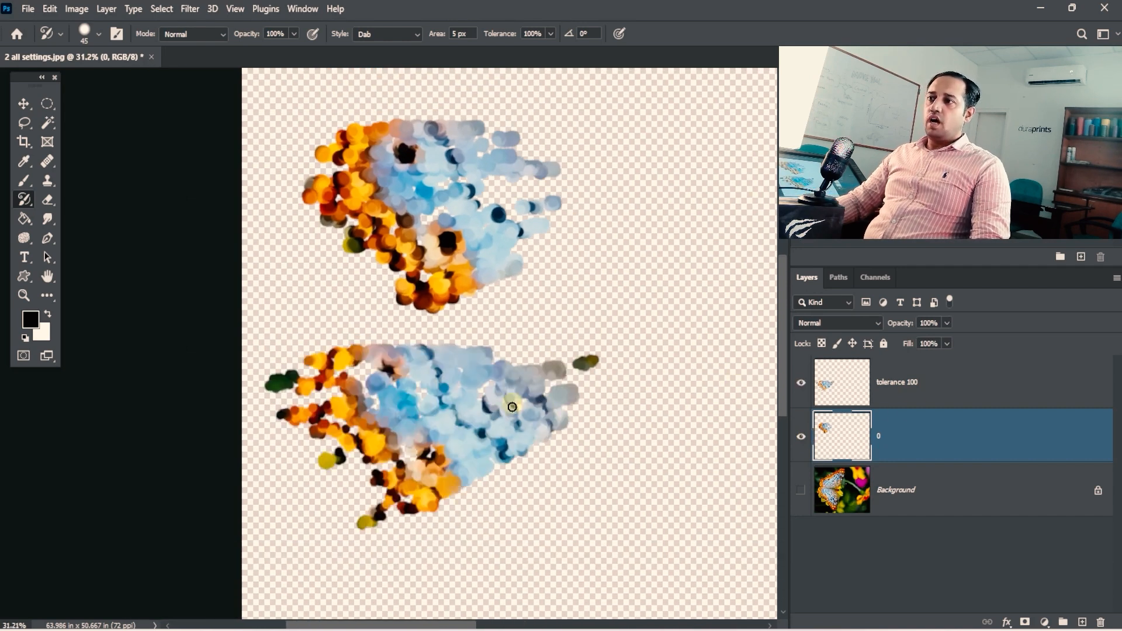
drag(512, 407, 518, 244)
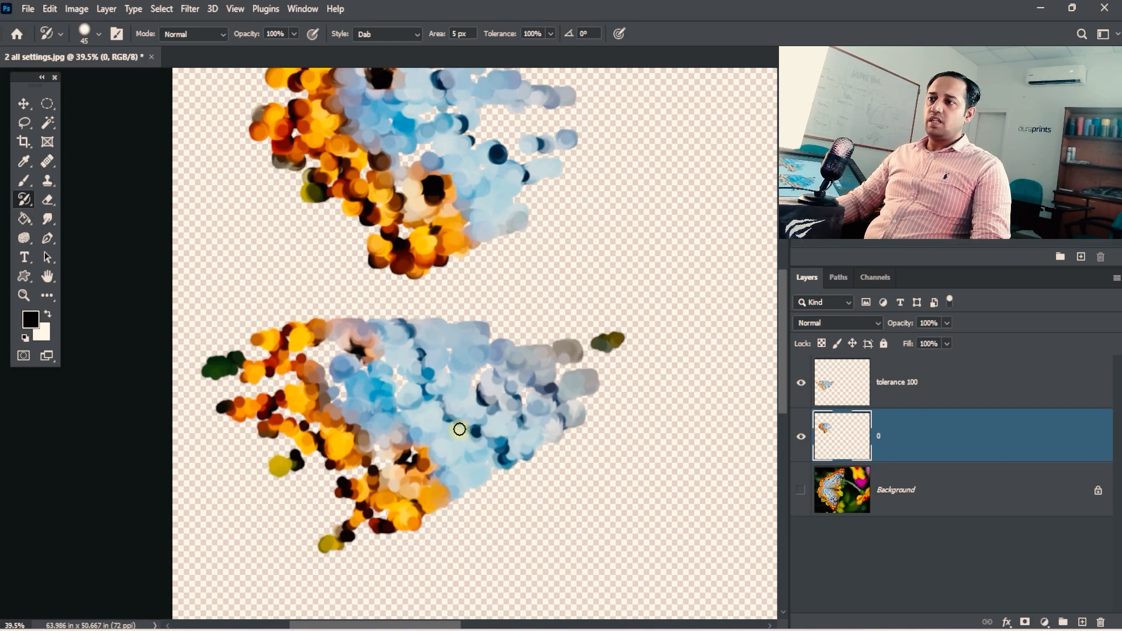
key(ctrl+space)
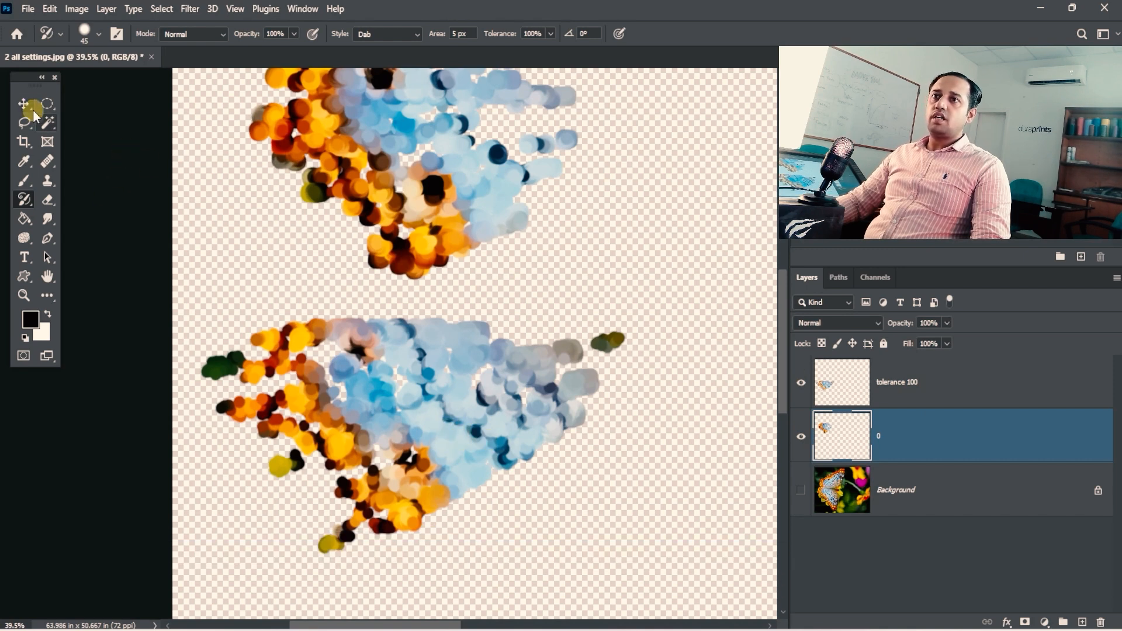
Circle areas of the upper and lower dab patches with the Elliptical Marquee to compare their dab spacing.
click(47, 104)
drag(420, 408, 503, 514)
drag(438, 124, 542, 264)
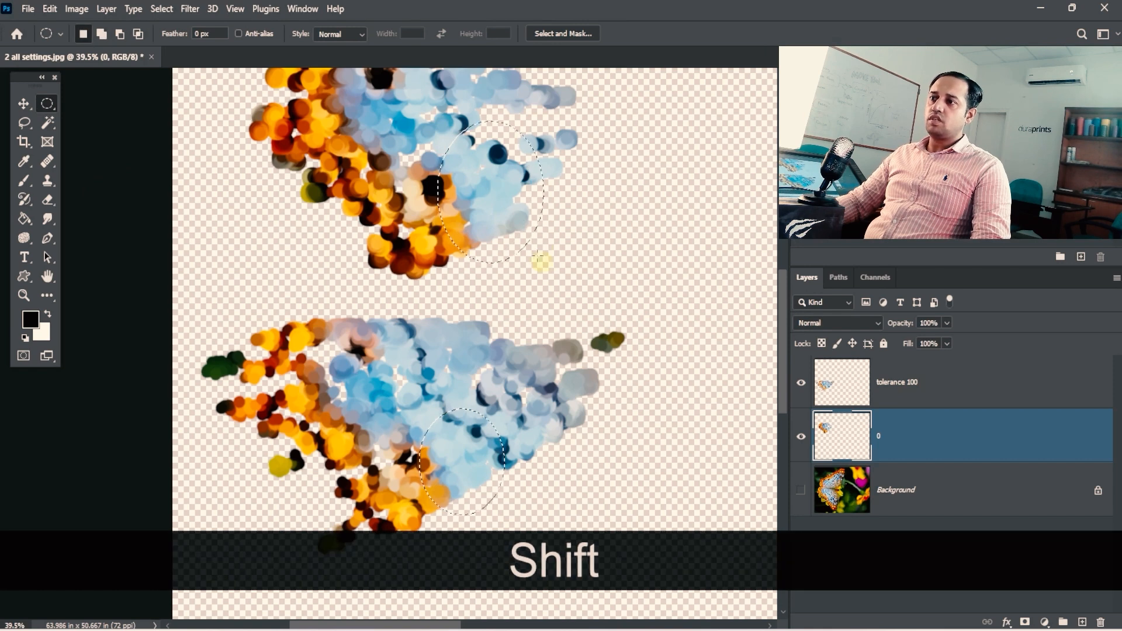
drag(468, 136, 550, 206)
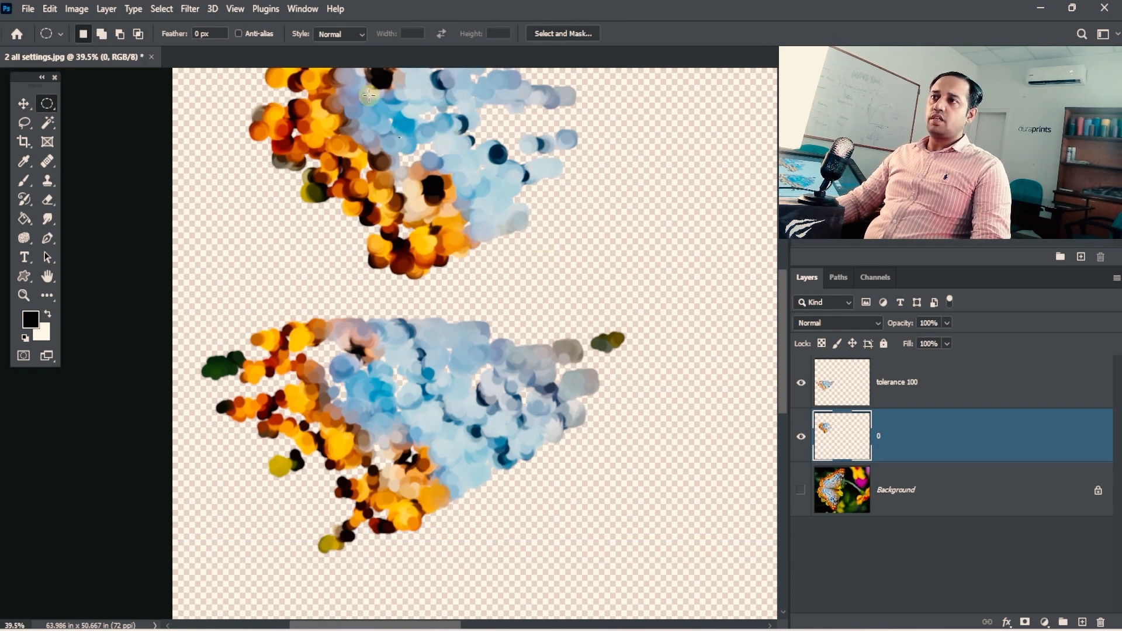
drag(368, 95, 496, 187)
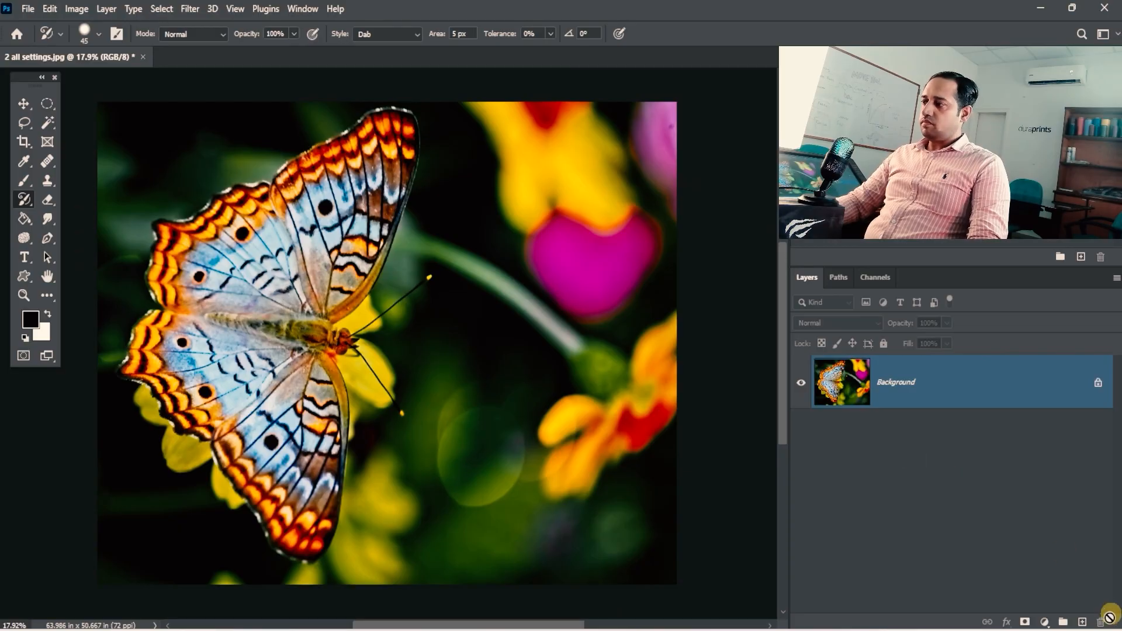
Add a layer above the Background and paint the butterfly's upper wing with Dab-style strokes at brush size 70.
click(1083, 622)
drag(423, 292, 502, 291)
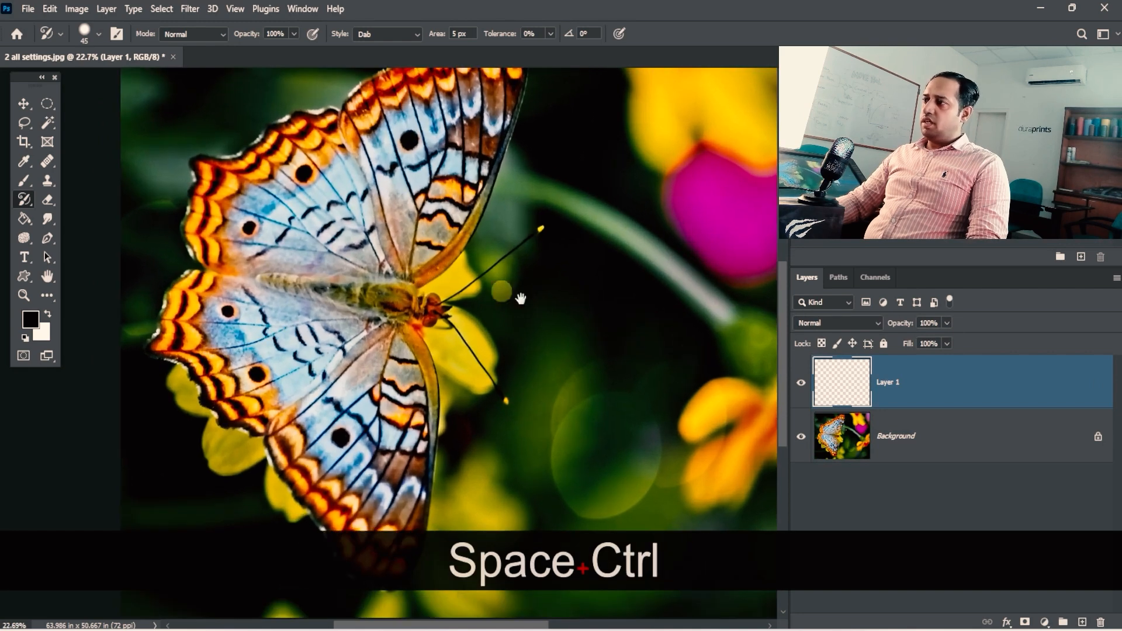
drag(402, 310, 413, 327)
drag(384, 253, 412, 316)
drag(470, 180, 501, 179)
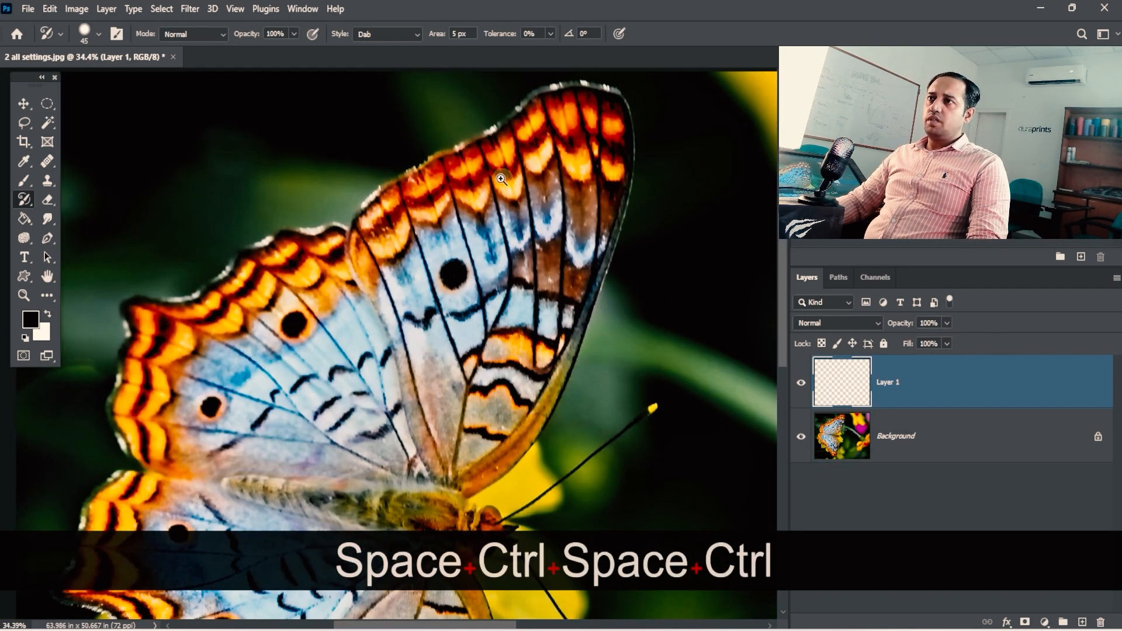
mouse_move(449, 304)
mouse_down()
mouse_move(468, 226)
mouse_move(449, 224)
mouse_move(433, 198)
mouse_move(385, 216)
mouse_move(376, 248)
mouse_move(362, 216)
mouse_move(438, 408)
mouse_move(425, 358)
mouse_move(442, 411)
mouse_move(460, 411)
mouse_move(515, 318)
mouse_move(515, 241)
mouse_move(470, 274)
mouse_move(456, 245)
mouse_move(491, 159)
mouse_move(456, 162)
mouse_move(407, 199)
mouse_move(447, 213)
mouse_move(486, 204)
mouse_move(412, 245)
mouse_move(462, 274)
mouse_move(448, 271)
mouse_move(461, 262)
mouse_move(437, 234)
mouse_move(429, 252)
mouse_move(450, 273)
mouse_move(446, 349)
mouse_move(431, 382)
mouse_move(404, 319)
mouse_move(433, 436)
mouse_move(464, 323)
mouse_move(443, 446)
mouse_move(455, 328)
mouse_move(362, 220)
mouse_move(400, 334)
mouse_move(391, 258)
mouse_move(432, 180)
mouse_move(492, 286)
mouse_up()
key(bracketright)
key(bracketright)
key(bracketright)
mouse_move(487, 243)
mouse_down()
mouse_move(473, 220)
mouse_move(399, 226)
mouse_move(415, 319)
mouse_move(453, 189)
mouse_move(443, 308)
mouse_move(488, 192)
mouse_up()
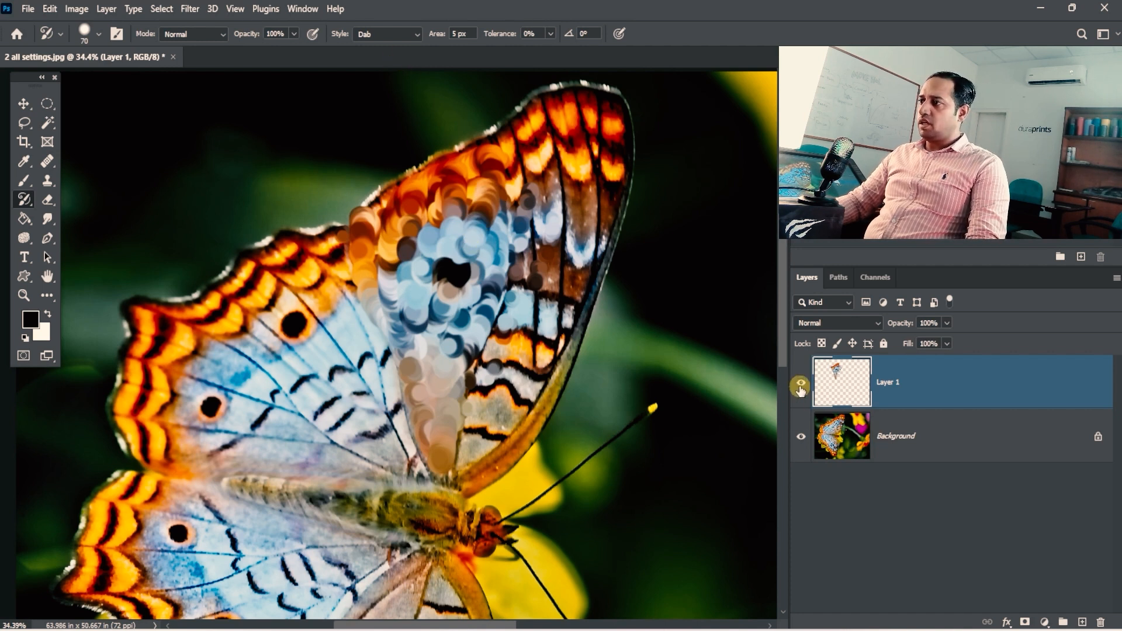
Hide Layer 1 and paint the upper wing on a new layer in the Tight Long style at brush size 50.
click(1080, 622)
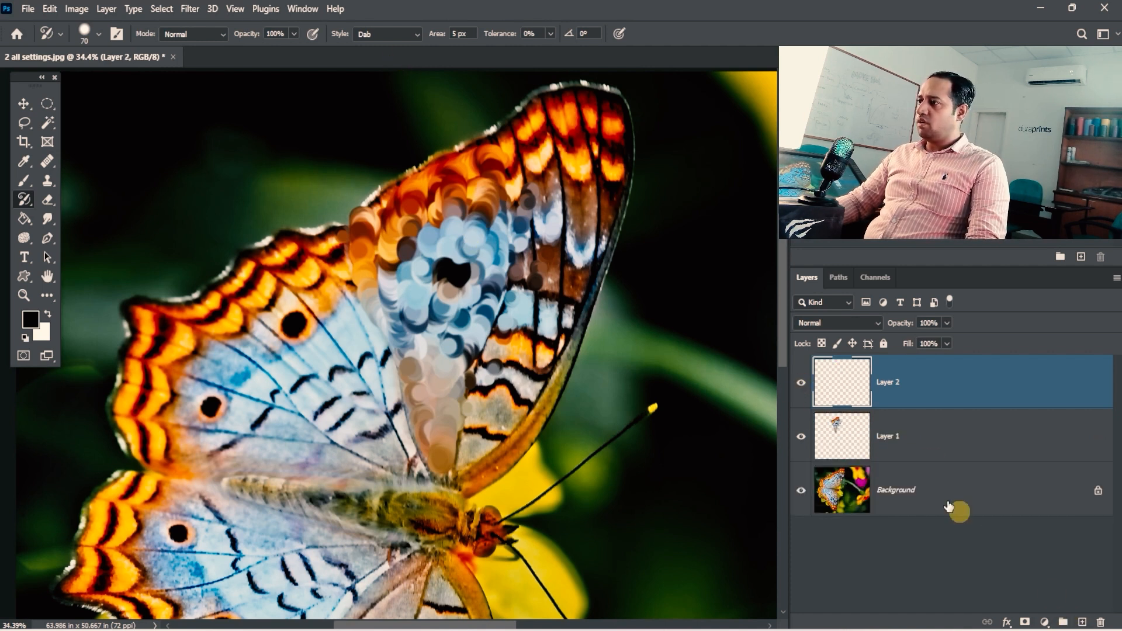
click(799, 436)
click(414, 36)
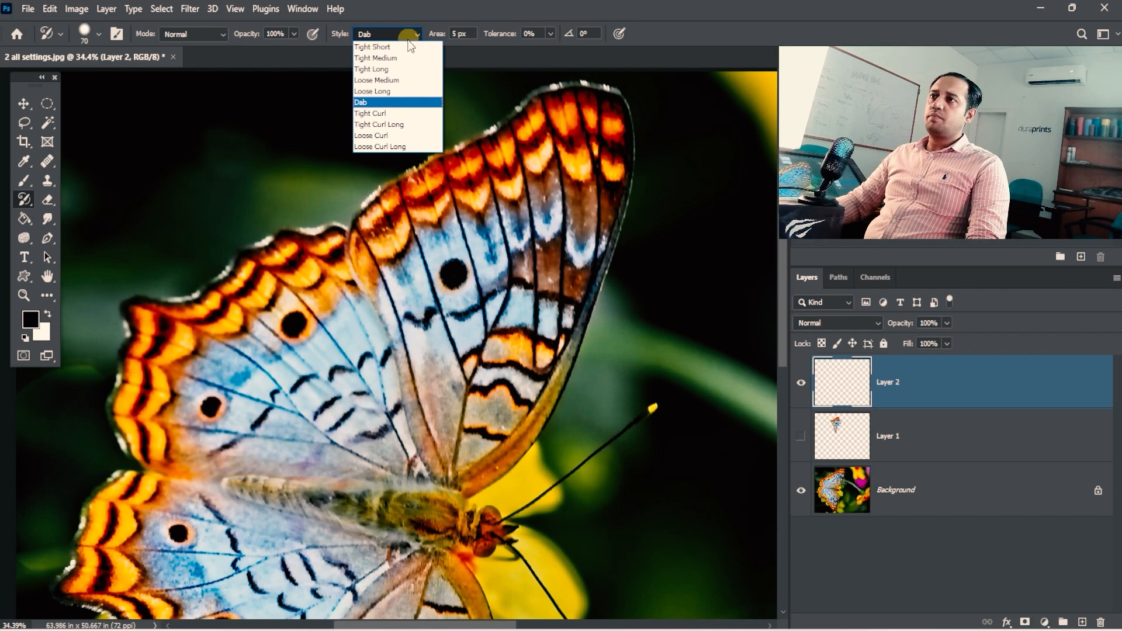
click(385, 69)
mouse_move(458, 223)
mouse_down()
mouse_move(479, 234)
mouse_move(477, 212)
mouse_move(468, 331)
mouse_move(439, 275)
mouse_move(473, 350)
mouse_up()
key(ctrl+z)
key(bracketleft)
key(bracketleft)
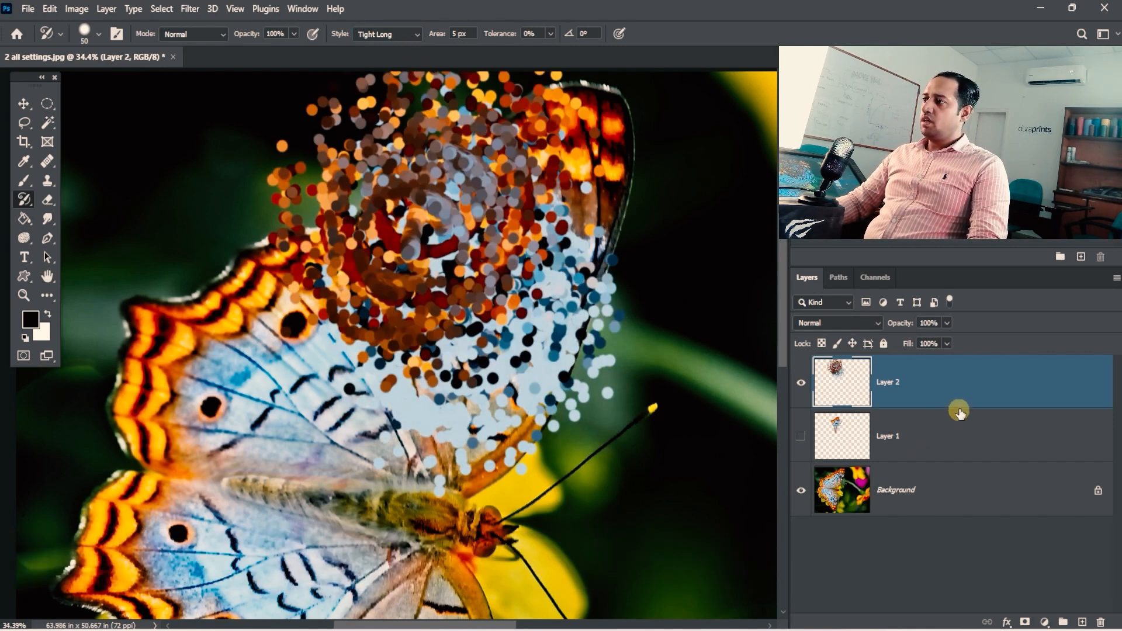
Add a third layer, hide Layer 2, and paint the upper wing in the Loose Curl style.
click(1080, 622)
click(398, 34)
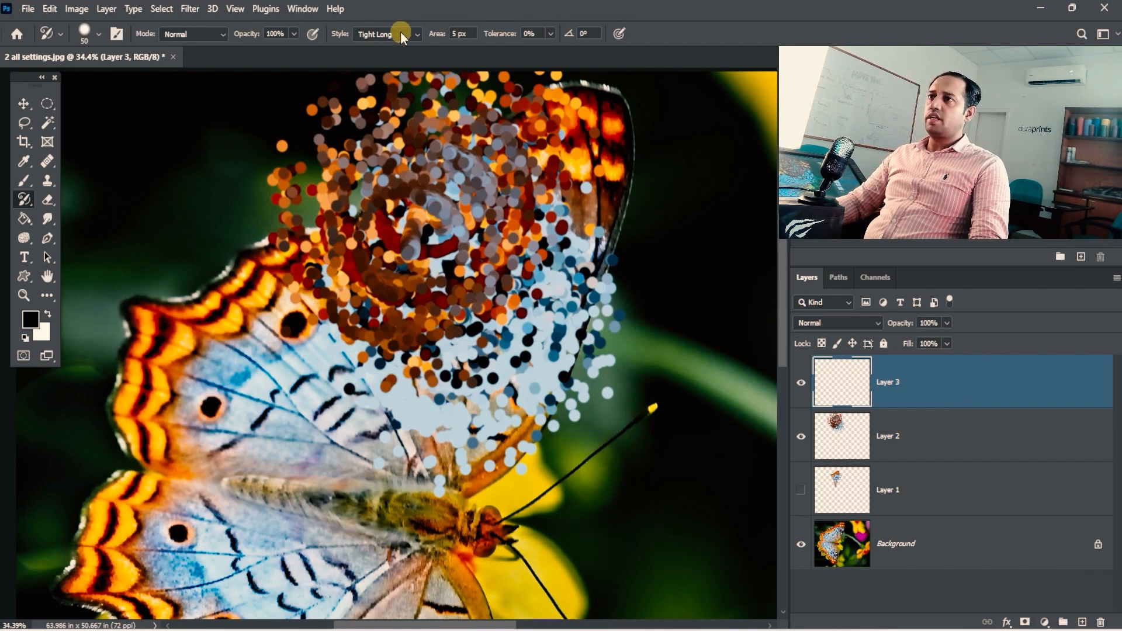
click(890, 471)
click(856, 448)
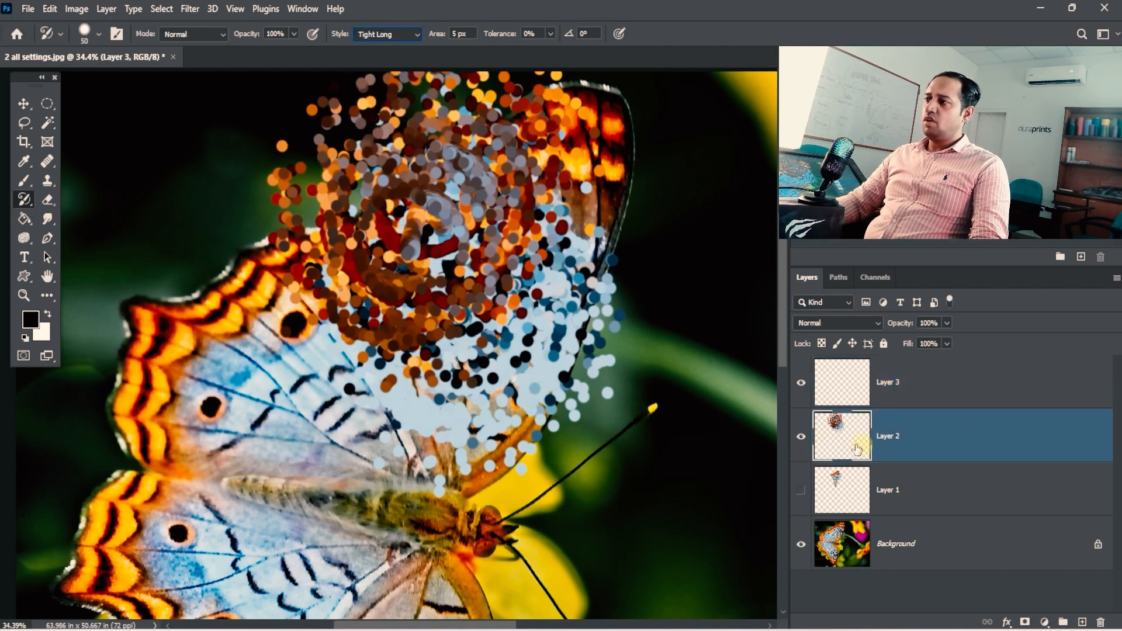
click(800, 442)
click(897, 395)
click(388, 35)
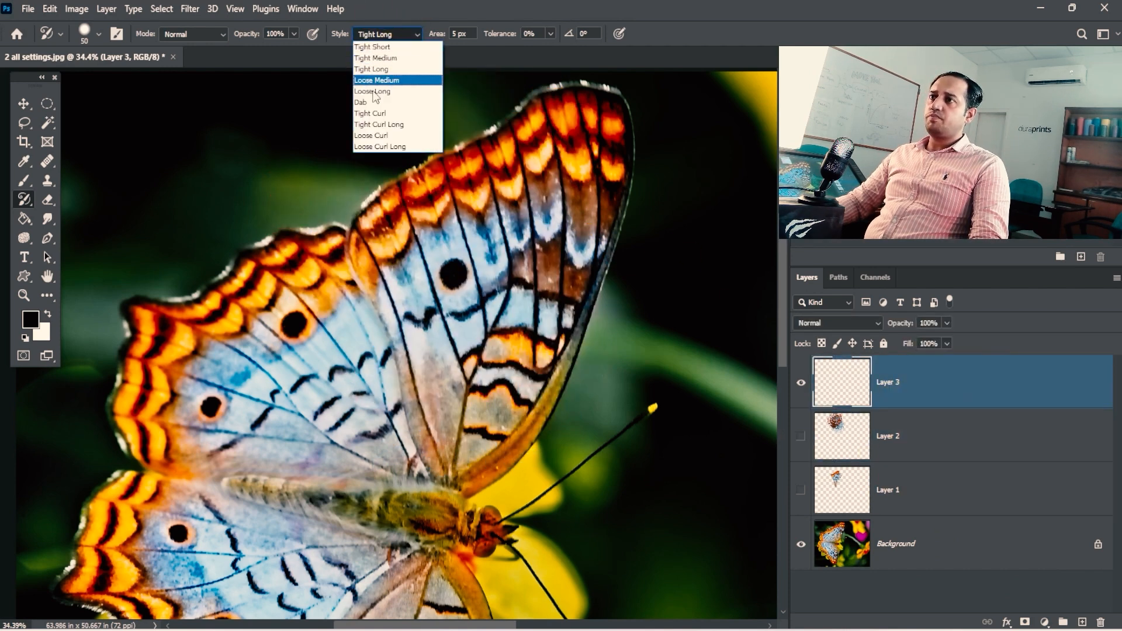
click(386, 135)
mouse_move(465, 257)
mouse_down()
mouse_move(458, 329)
mouse_move(407, 188)
mouse_move(389, 316)
mouse_move(421, 393)
mouse_move(517, 228)
mouse_move(459, 159)
mouse_move(332, 226)
mouse_move(324, 371)
mouse_move(385, 433)
mouse_up()
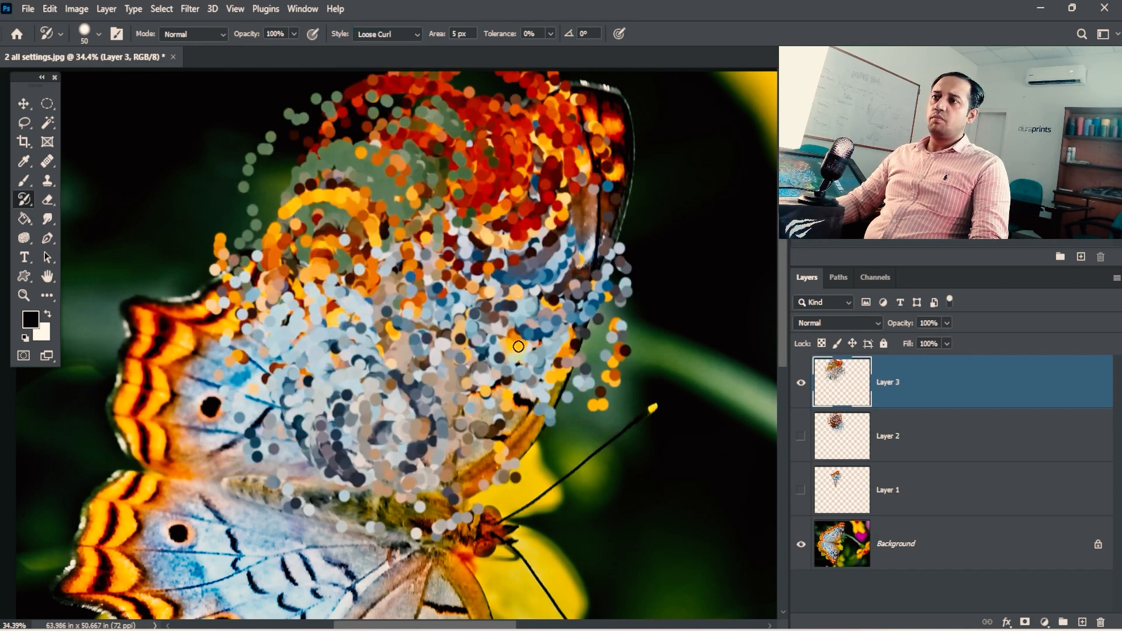
Rename Layer 1, which holds the Dab strokes, as dab and select Layer 3 again.
ctrl+alt+click(535, 327)
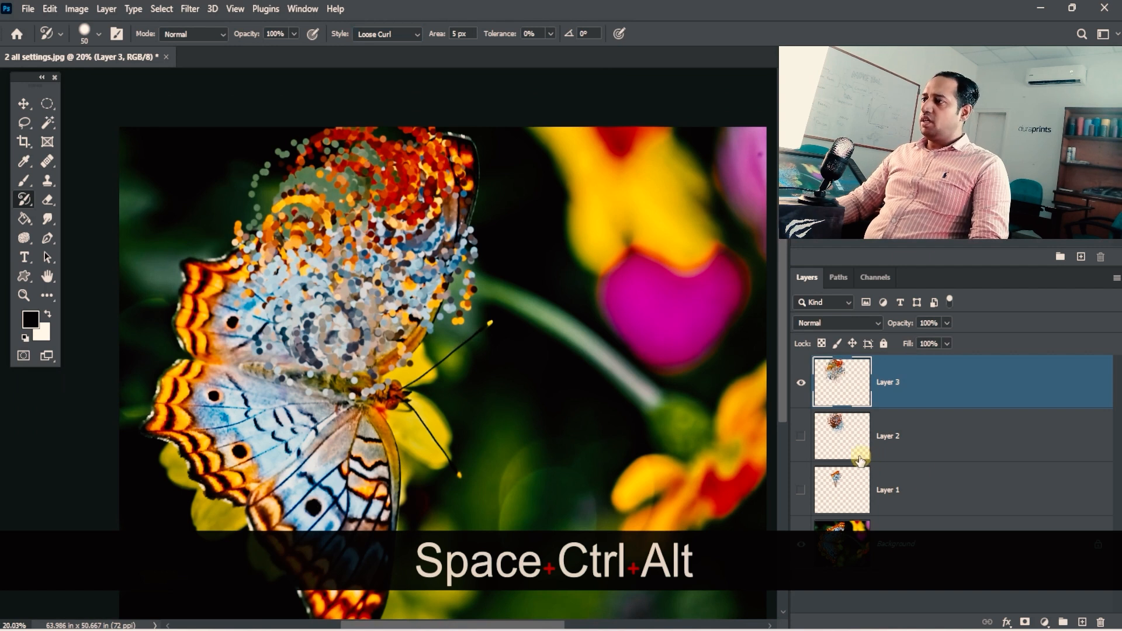
double_click(891, 491)
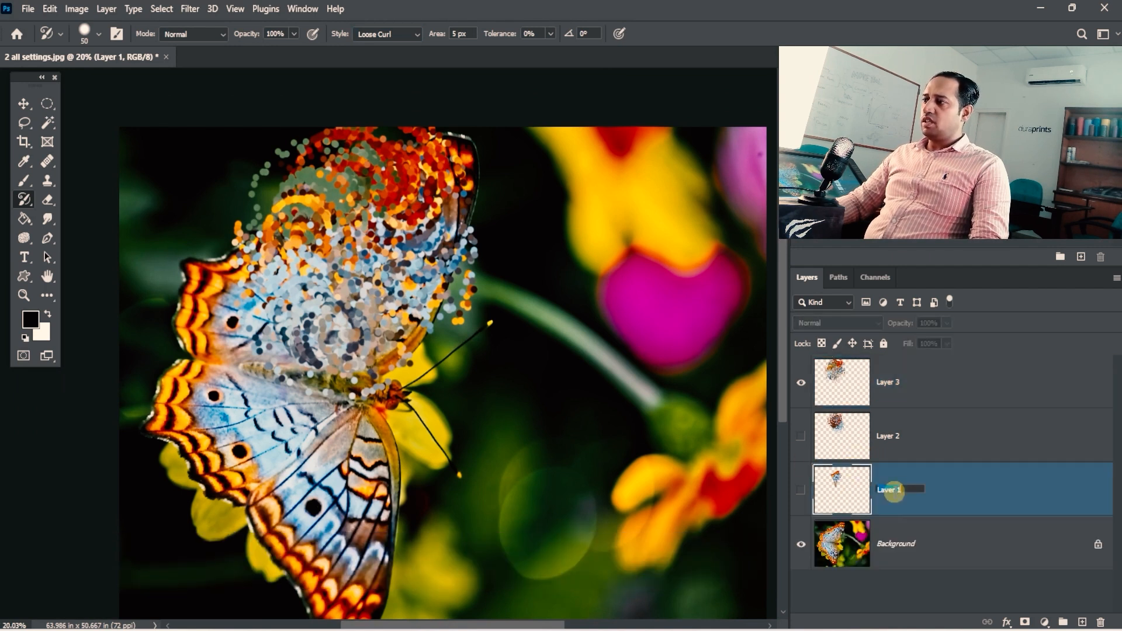
text(dab)
key(Return)
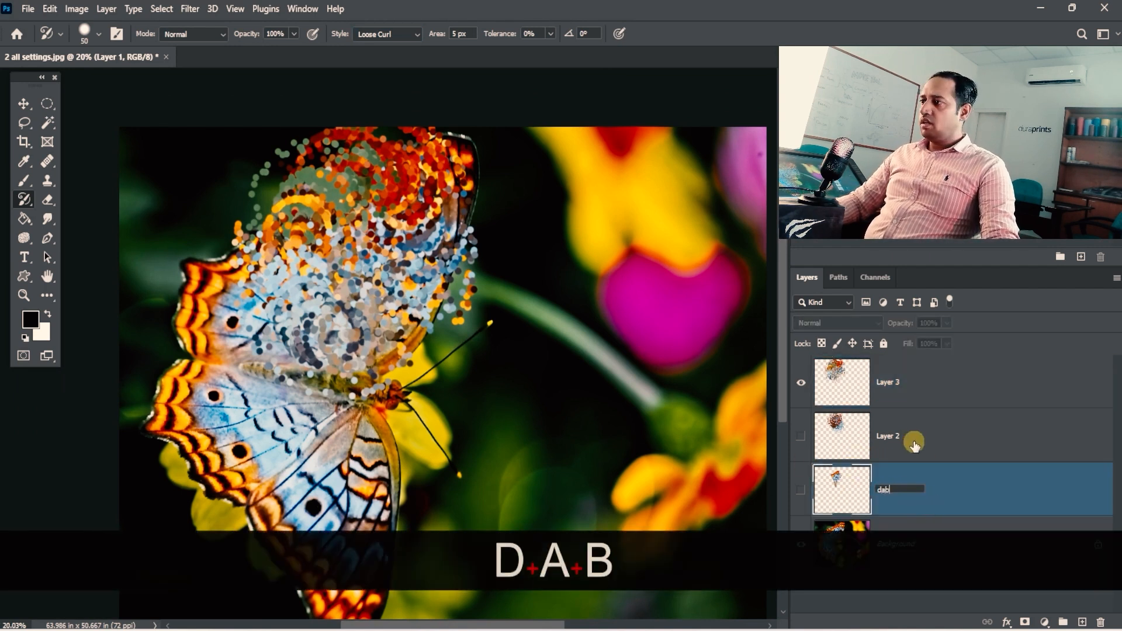
double_click(888, 436)
click(978, 405)
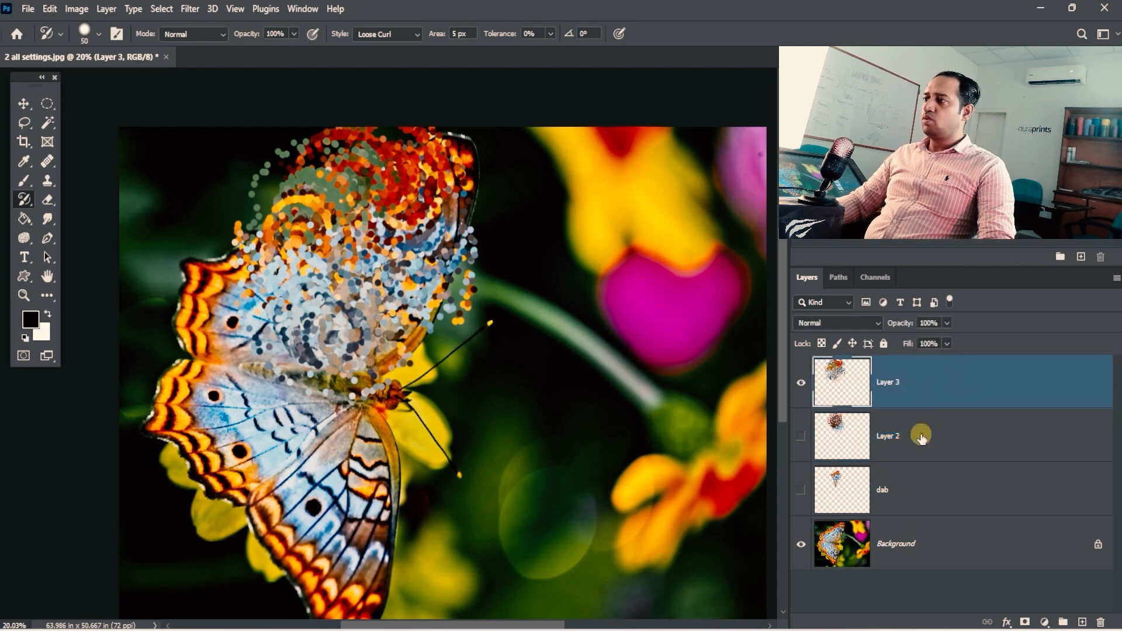
Hide the Background and Layer 3, then show the dab layer and move its strokes to the canvas's upper right.
click(23, 104)
click(829, 554)
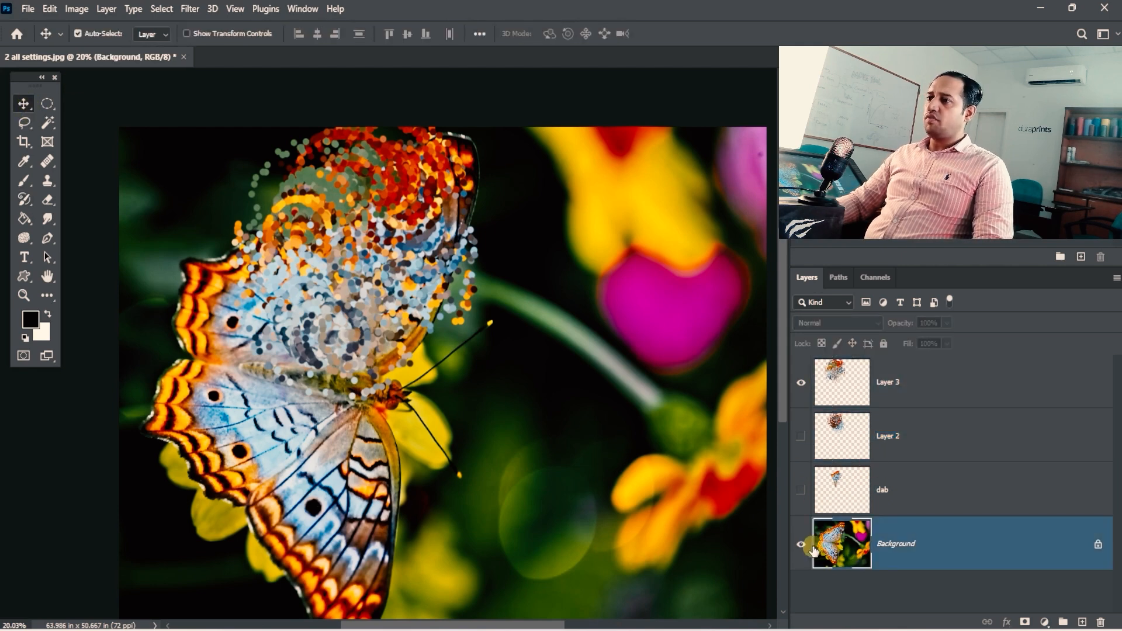
click(806, 547)
click(929, 497)
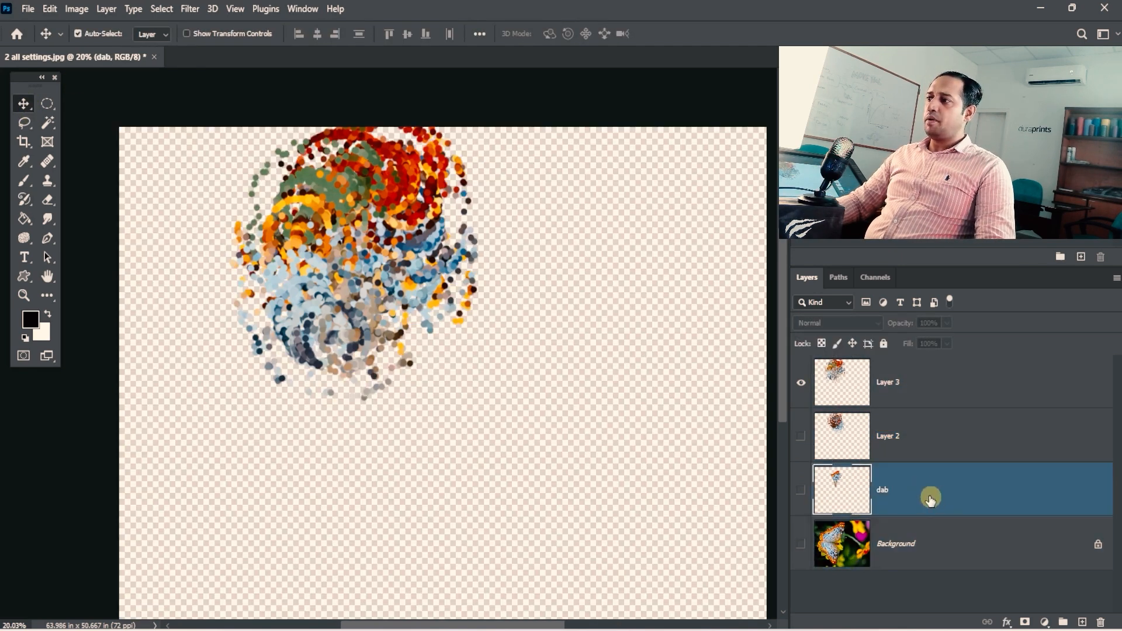
click(802, 385)
click(800, 490)
key(space)
mouse_move(392, 258)
mouse_down()
mouse_move(417, 200)
mouse_move(686, 204)
mouse_up()
Show Layer 2 and Layer 3, and move their strokes apart so each layer's dabs sit separately on the canvas.
click(800, 437)
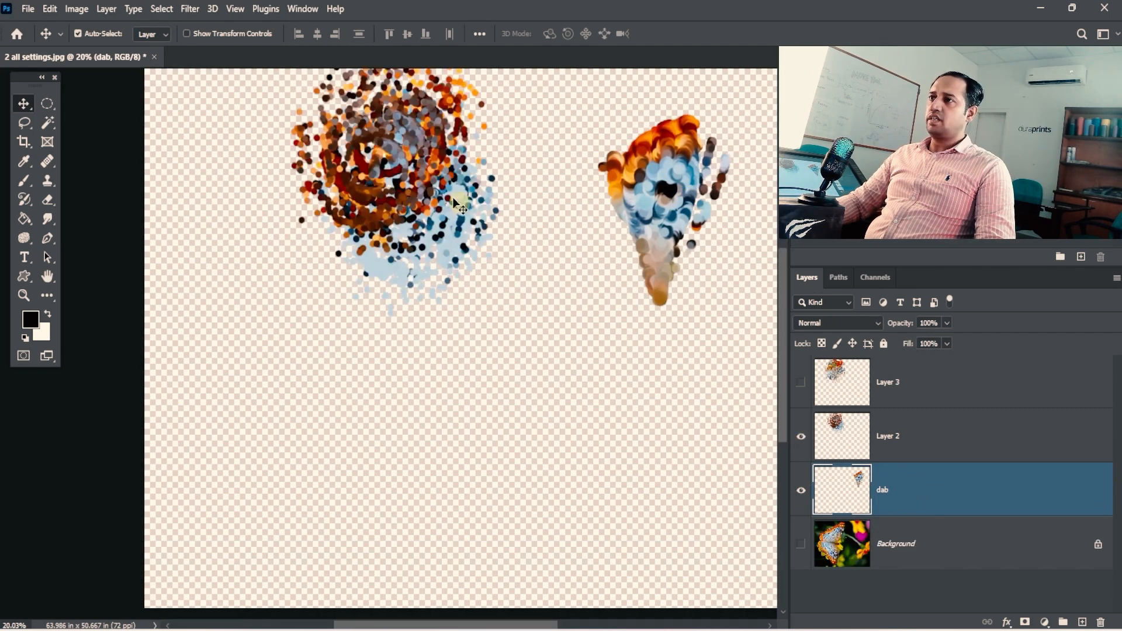
drag(424, 176, 380, 361)
click(801, 381)
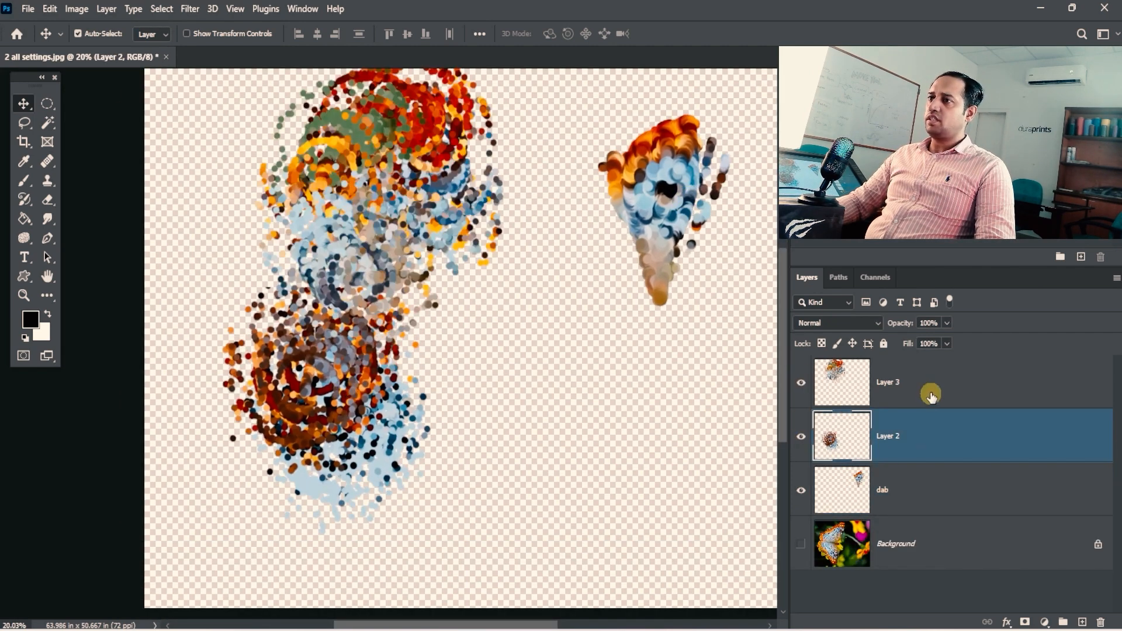
click(927, 390)
drag(412, 143, 485, 151)
Compare the dab layer's strokes with the scattered curl strokes of Layer 2 and Layer 3 at close range.
key(space)
drag(529, 184, 490, 207)
key(ctrl+space)
mouse_move(629, 215)
mouse_down()
mouse_move(658, 188)
mouse_move(622, 205)
mouse_move(646, 242)
mouse_up()
key(space)
key(ctrl+space)
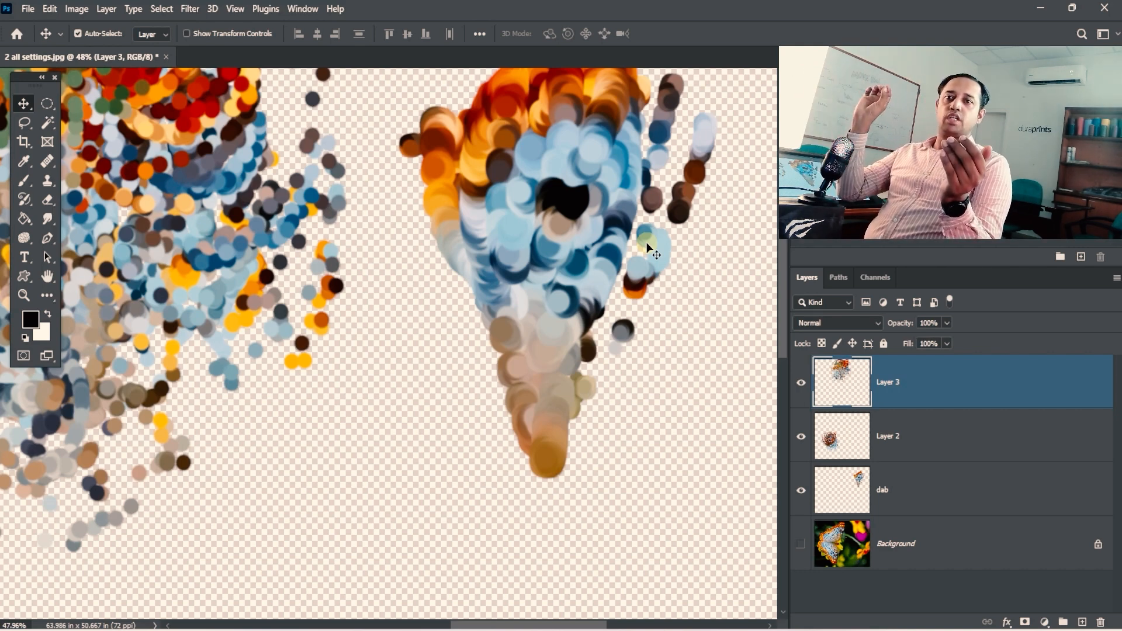
key(space)
drag(546, 272, 535, 277)
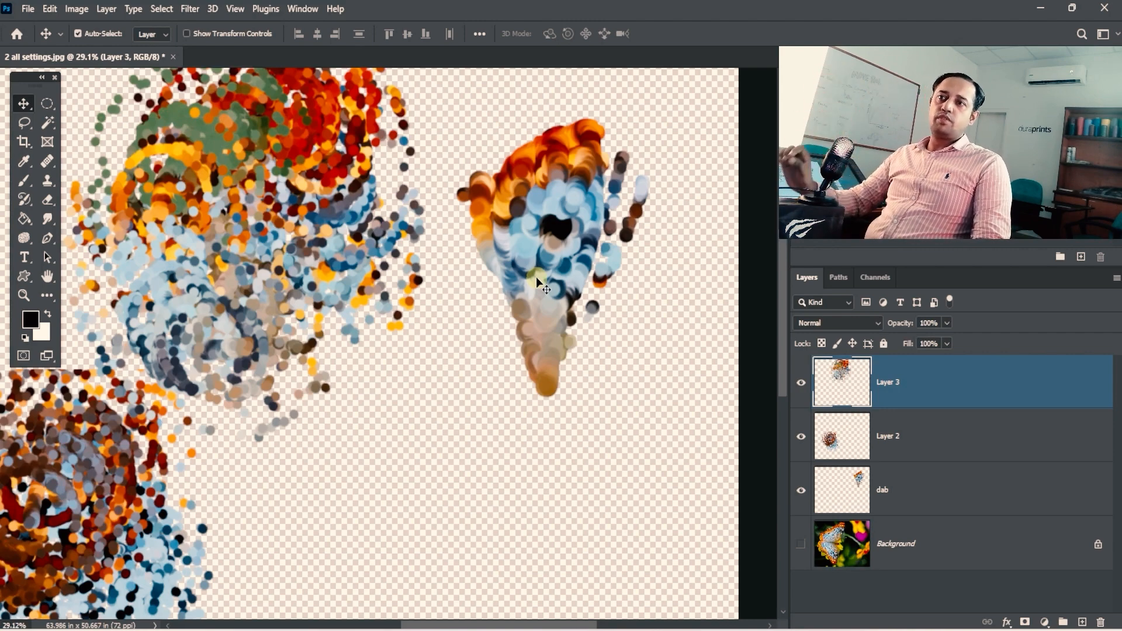
key(space)
drag(535, 276, 535, 279)
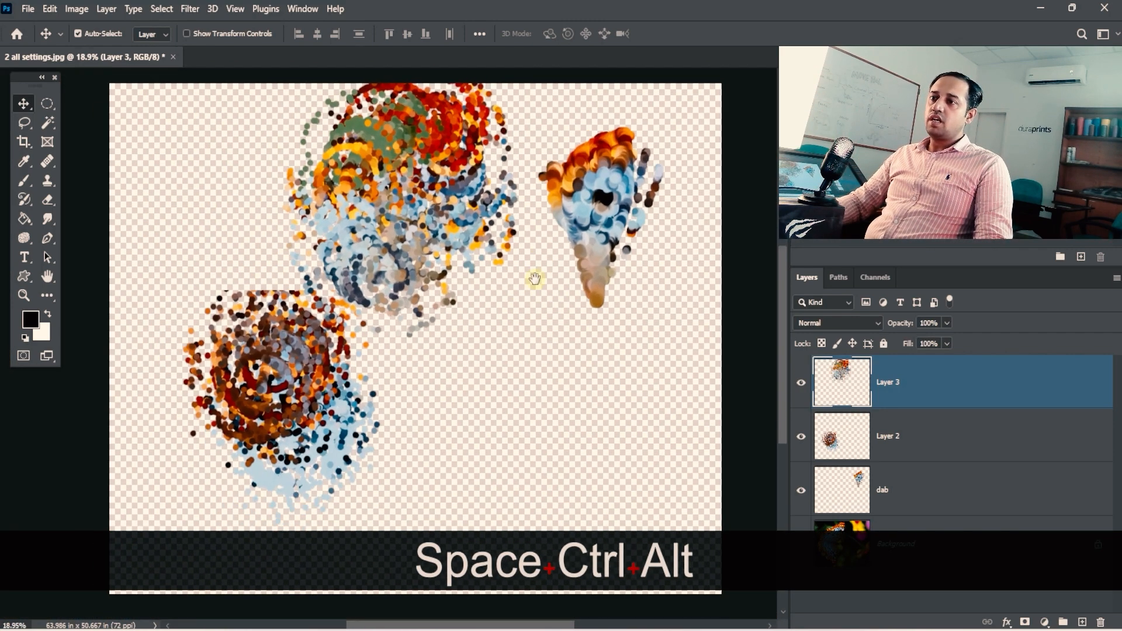
drag(431, 268, 449, 261)
drag(279, 355, 313, 355)
drag(267, 407, 269, 616)
drag(606, 69, 491, 275)
drag(506, 468, 426, 388)
drag(411, 311, 415, 310)
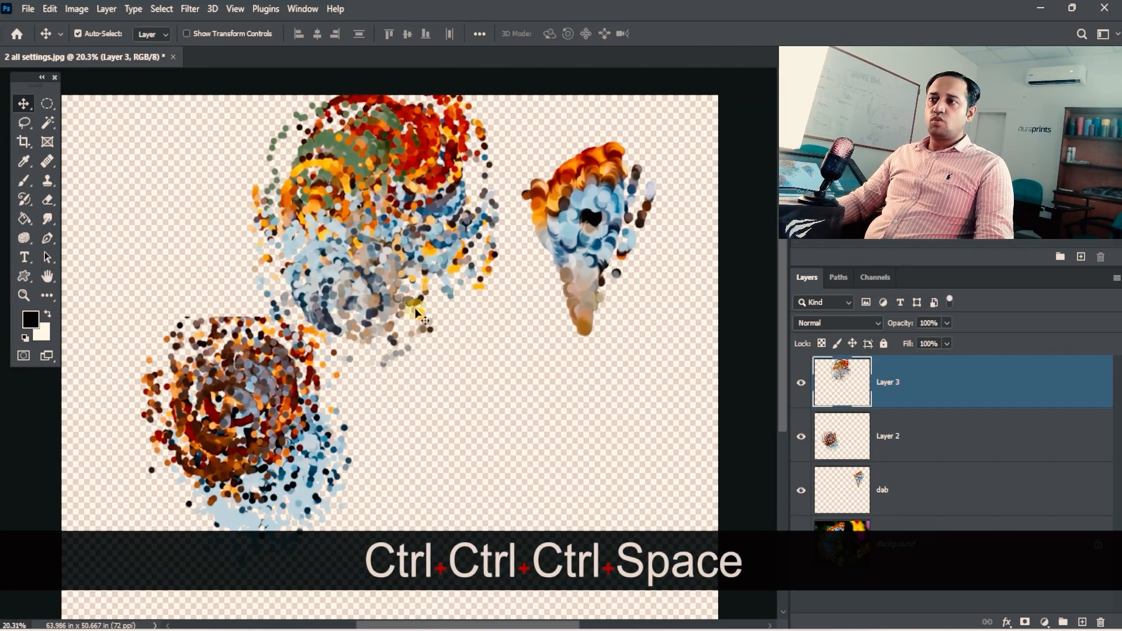
drag(438, 253, 450, 303)
drag(613, 316, 508, 363)
Set the Art History Brush style to Dab and paint over the butterfly's upper wing on Layer 1.
click(24, 199)
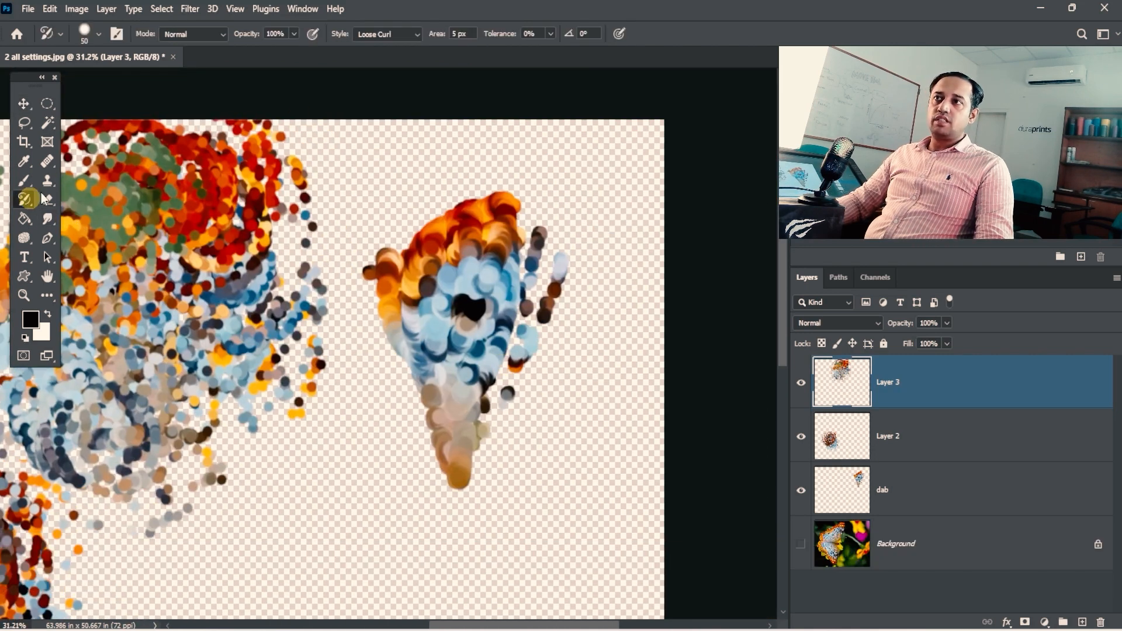
click(404, 38)
click(388, 104)
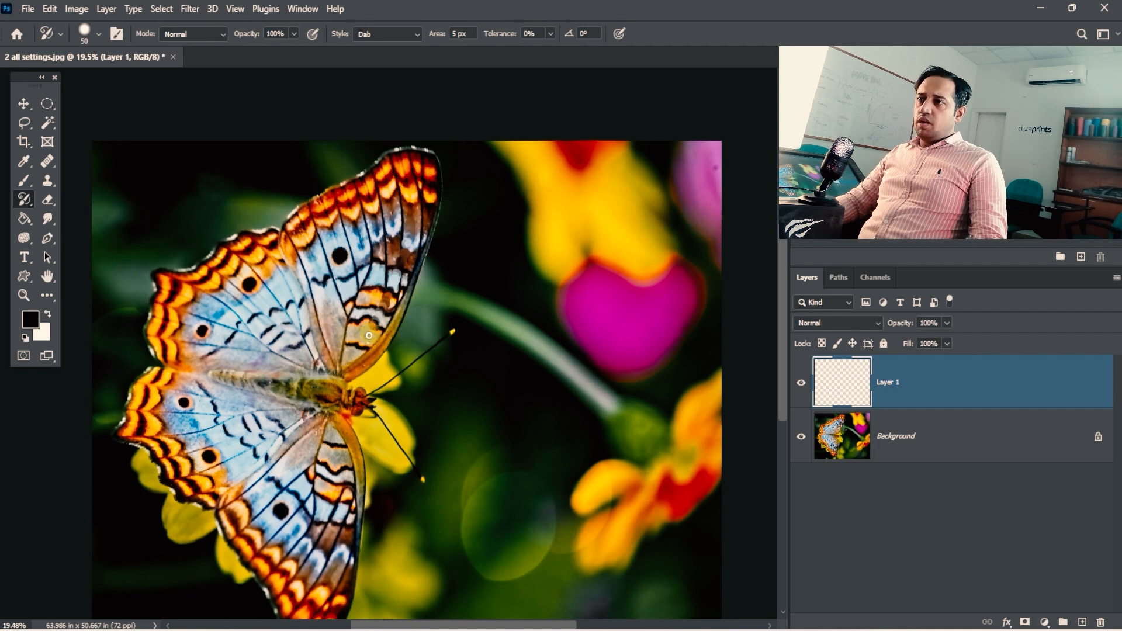
mouse_move(436, 234)
mouse_down()
mouse_move(337, 351)
mouse_move(357, 326)
mouse_move(358, 335)
mouse_move(384, 247)
mouse_move(365, 254)
mouse_move(354, 231)
mouse_move(319, 243)
mouse_move(328, 260)
mouse_move(308, 241)
mouse_move(308, 280)
mouse_move(338, 251)
mouse_move(349, 280)
mouse_move(386, 206)
mouse_move(396, 222)
mouse_move(423, 187)
mouse_move(422, 166)
mouse_move(398, 173)
mouse_move(375, 215)
mouse_move(365, 178)
mouse_move(354, 220)
mouse_move(338, 192)
mouse_move(323, 232)
mouse_up()
Create a new layer, hide Layer 1, and paint dabs over the upper wing with pen pressure for opacity and size.
click(1082, 621)
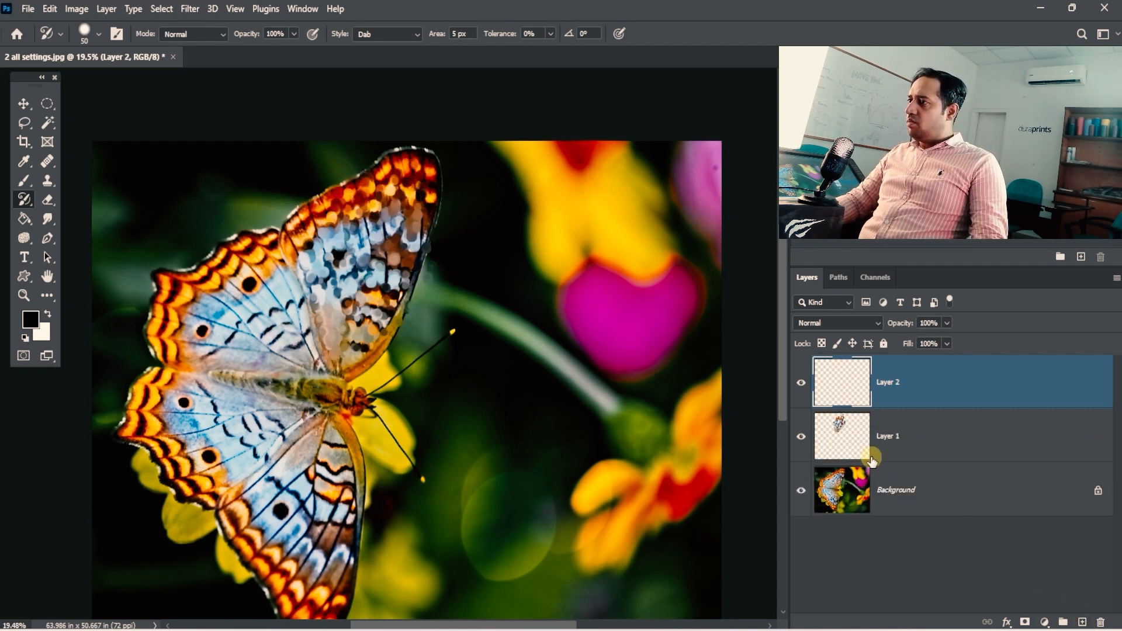
click(799, 436)
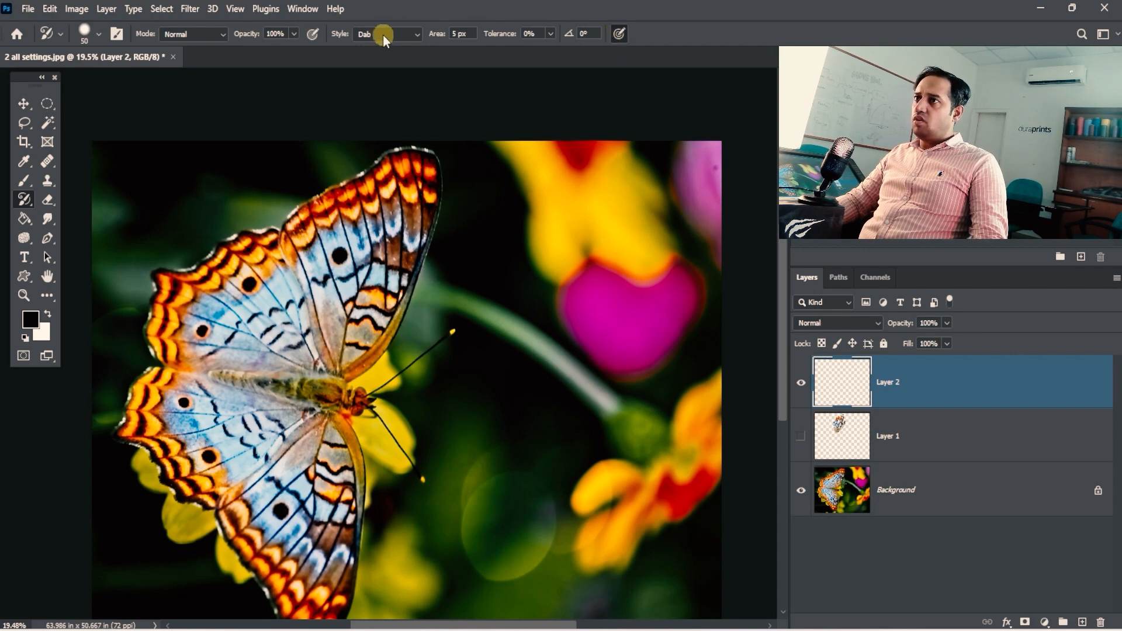
ctrl+click(370, 339)
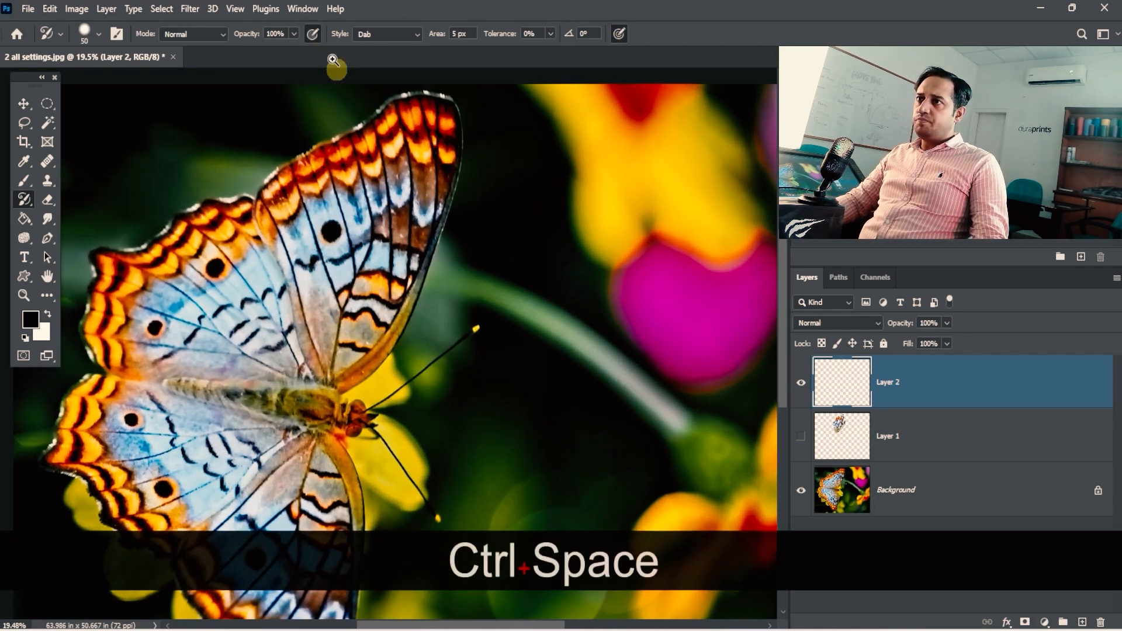
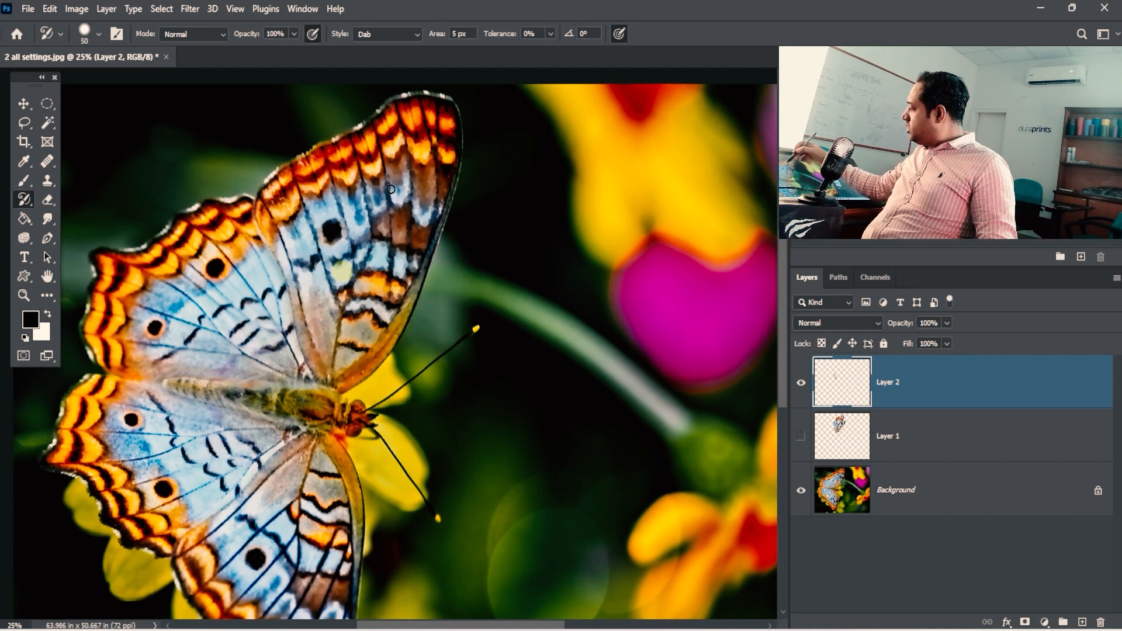
drag(343, 173, 276, 201)
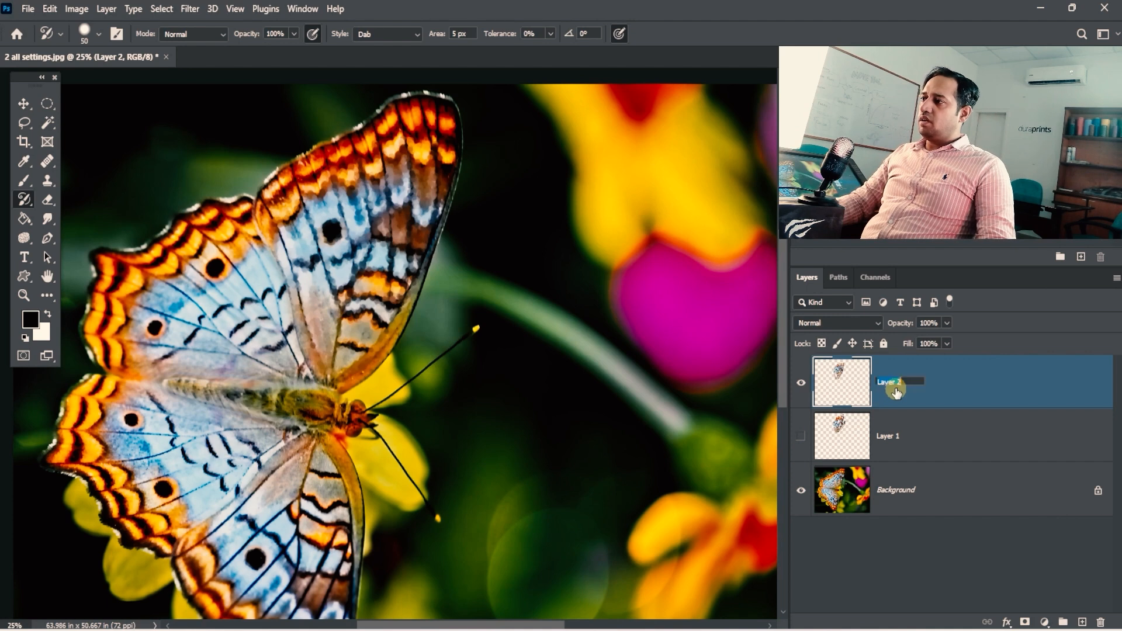
Rename Layer 2 as pen and Layer 1 as normal.
text(pen)
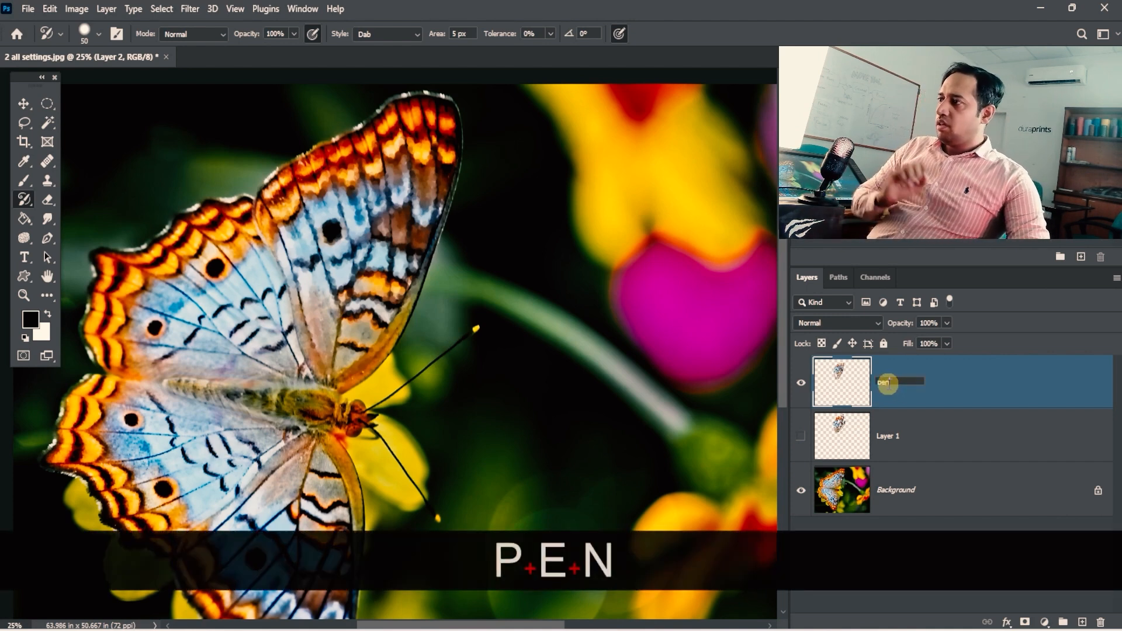
double_click(885, 437)
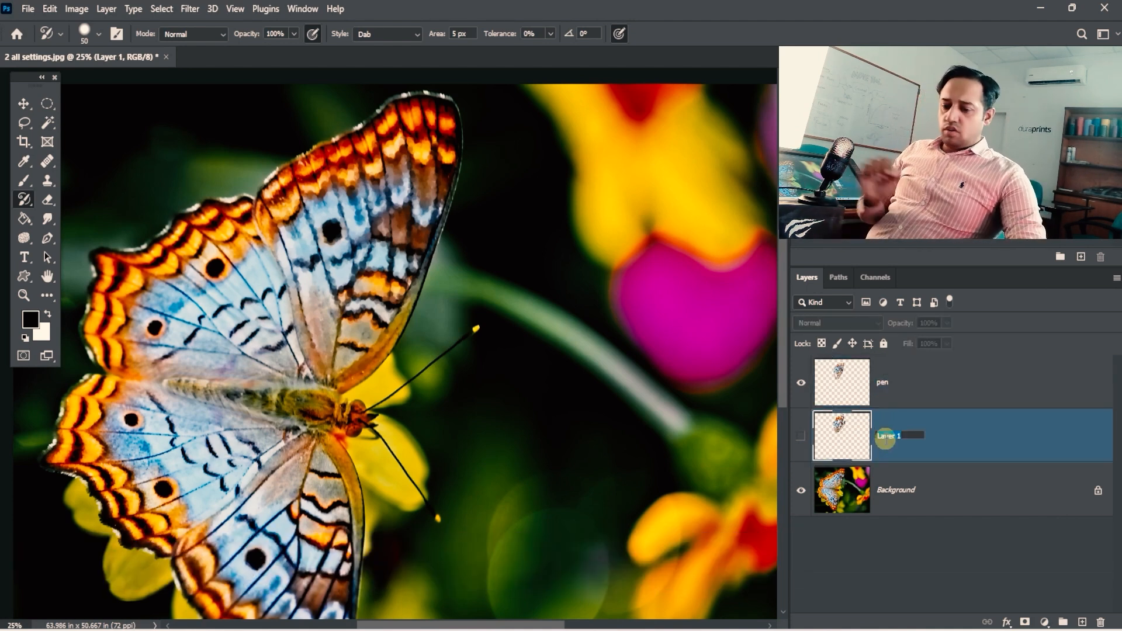
text(normal)
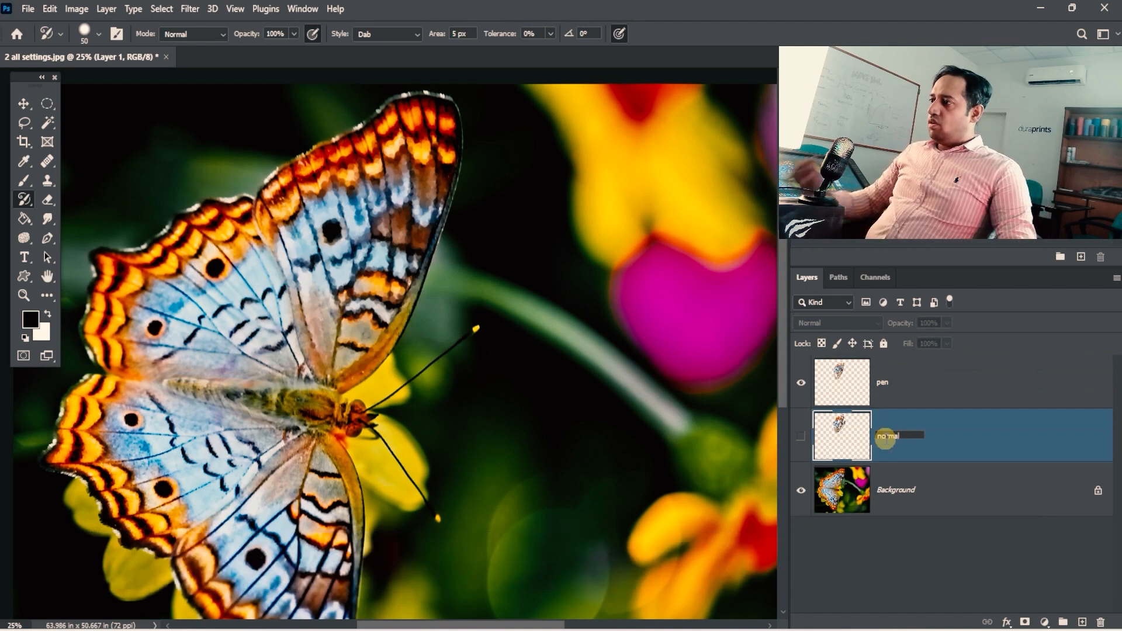
key(Return)
Hide the Background, move the pen strokes to the side, and show the normal layer for comparison.
click(801, 489)
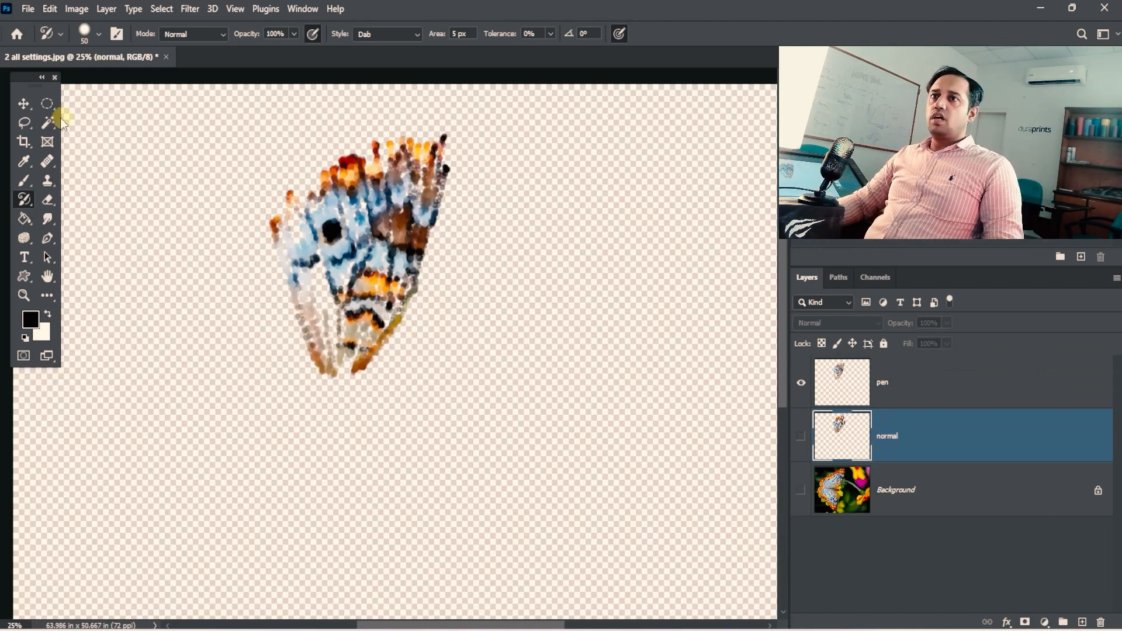
click(24, 104)
drag(370, 251, 564, 248)
click(801, 436)
Compare the dab size and transparency of the pen and normal layers' strokes up close.
drag(410, 258, 362, 364)
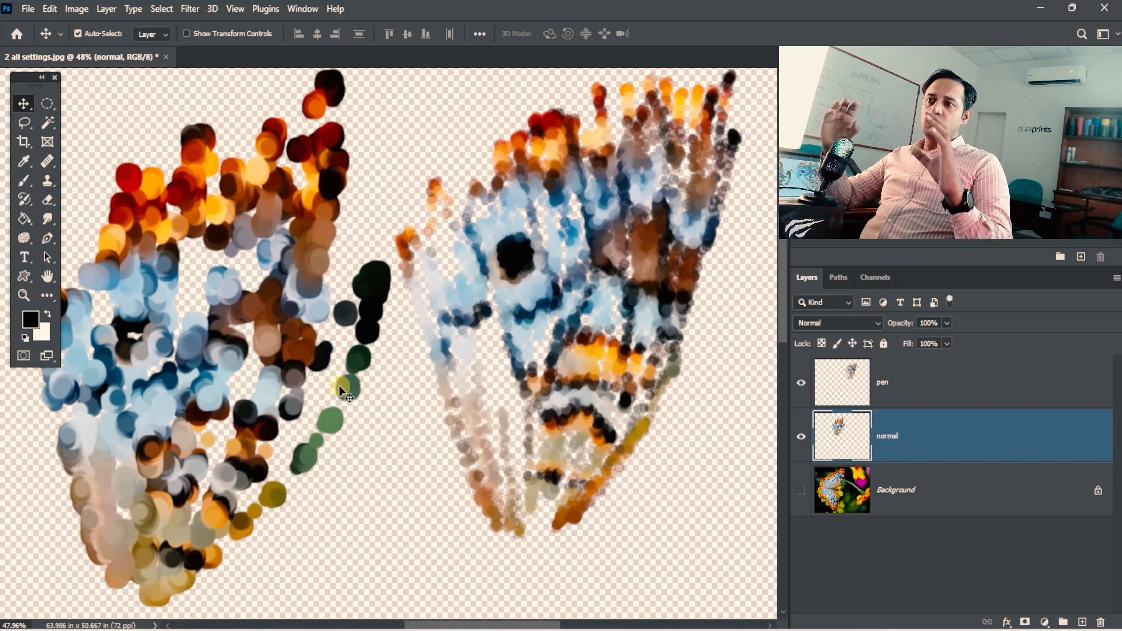
drag(532, 383, 473, 376)
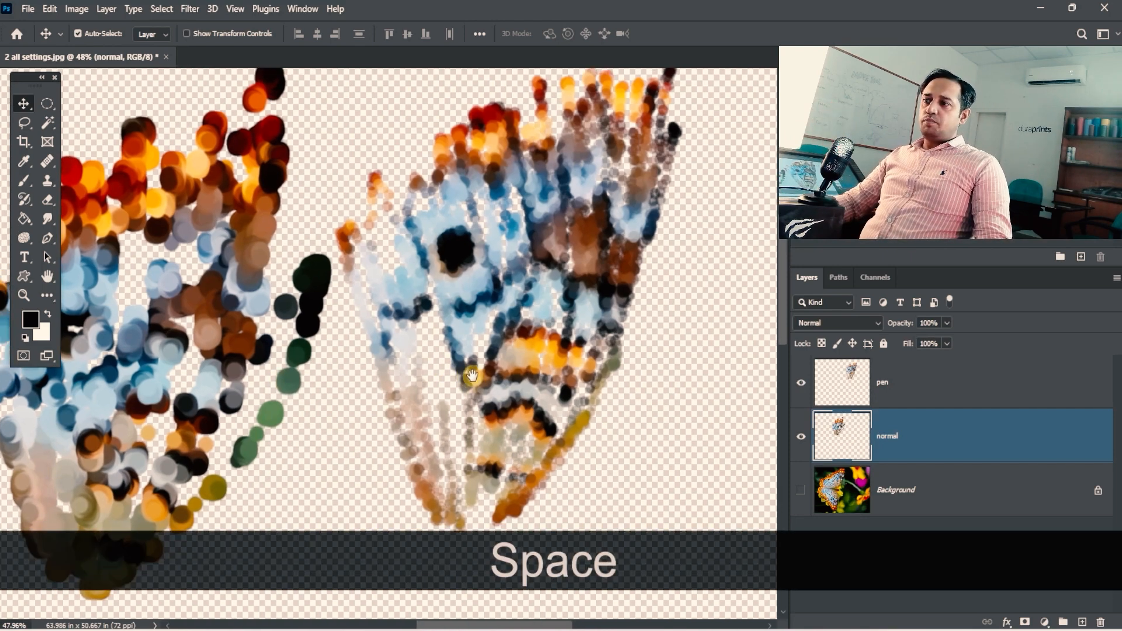
drag(494, 341, 404, 367)
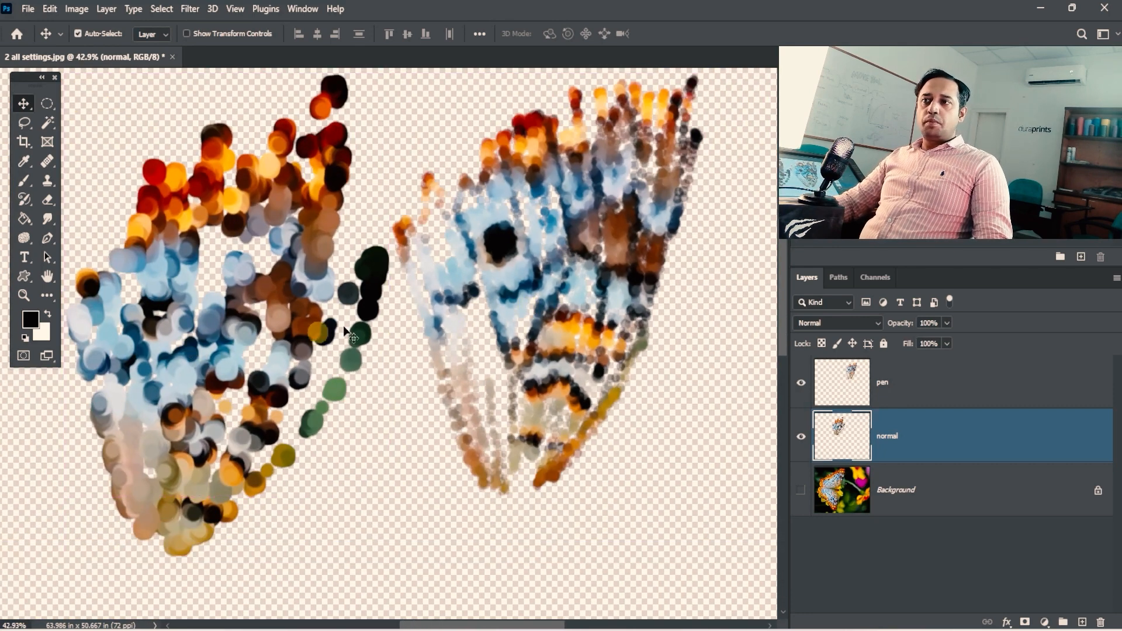
drag(509, 239, 553, 225)
drag(489, 176, 534, 168)
mouse_move(472, 362)
mouse_down()
mouse_move(493, 273)
mouse_move(526, 426)
mouse_move(656, 321)
mouse_move(584, 329)
mouse_move(553, 350)
mouse_move(473, 348)
mouse_up()
drag(580, 348, 453, 273)
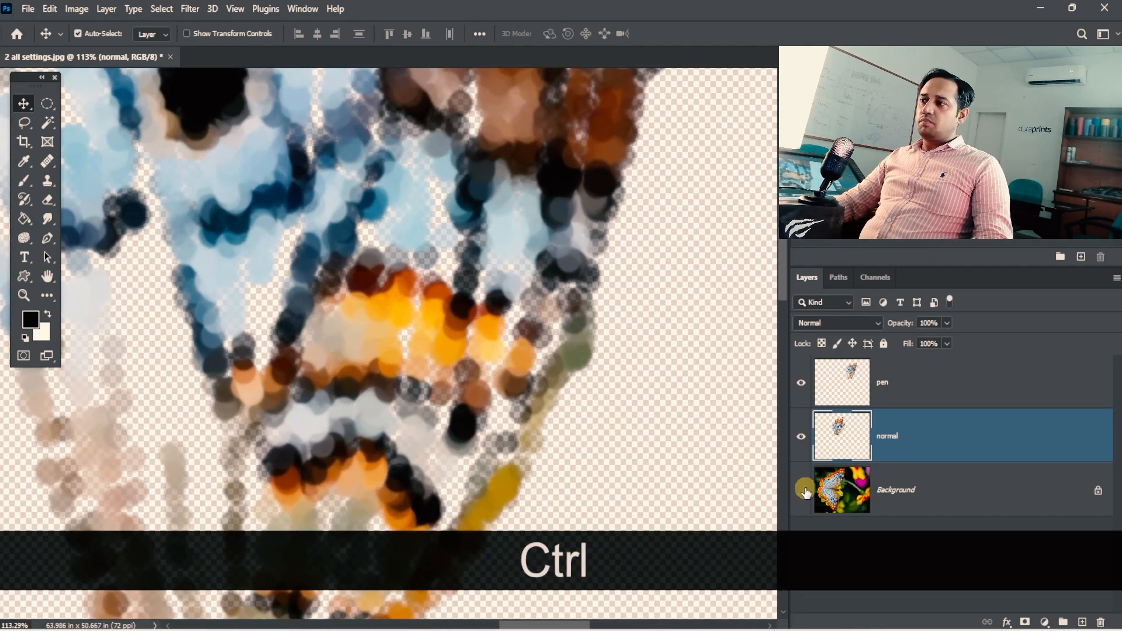
drag(534, 402, 476, 374)
Undo the normal layer's display and the pen layer's move, and make the Background visible.
key(ctrl+alt+z)
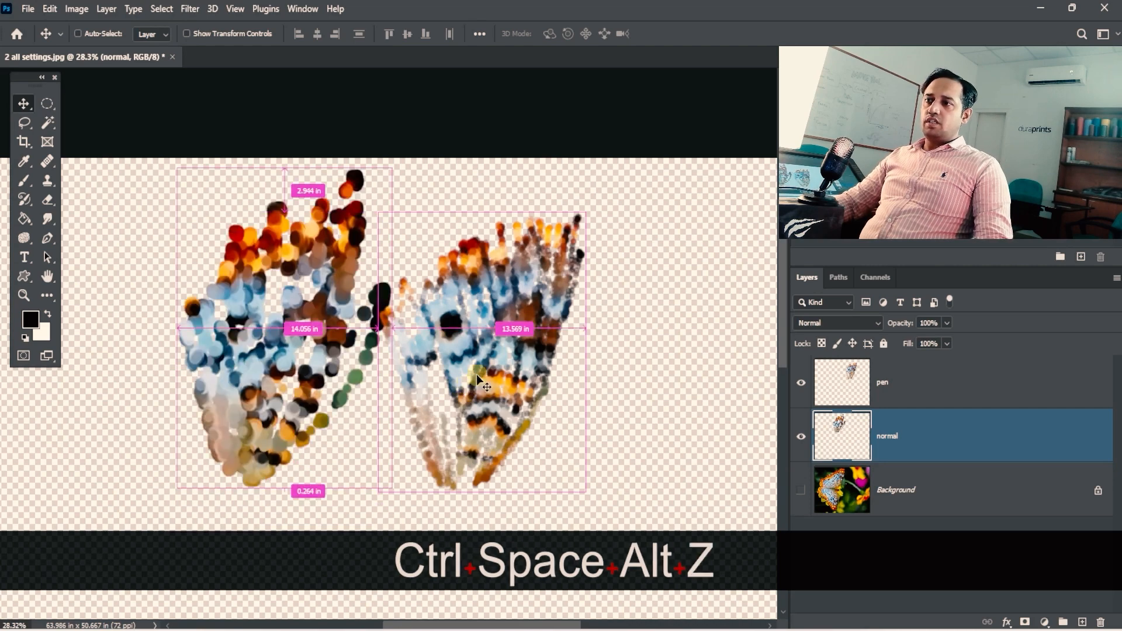
key(ctrl+alt+z)
key(ctrl+z)
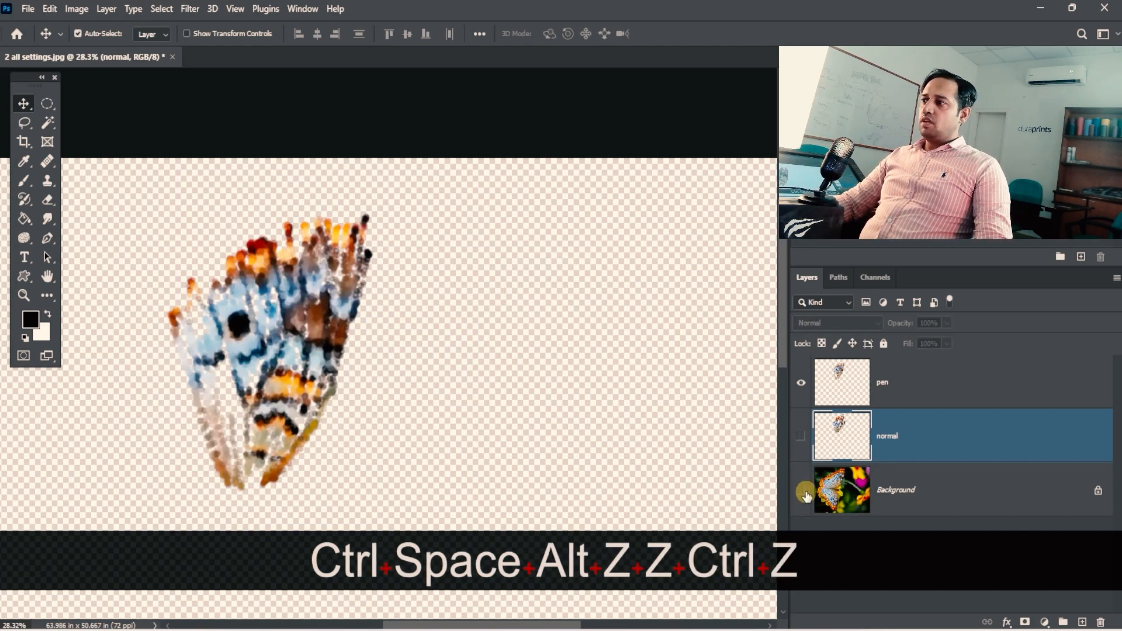
click(800, 489)
Examine the pen layer's dabs over the butterfly's upper wing against the original photo detail.
drag(159, 346, 541, 243)
drag(525, 205, 549, 291)
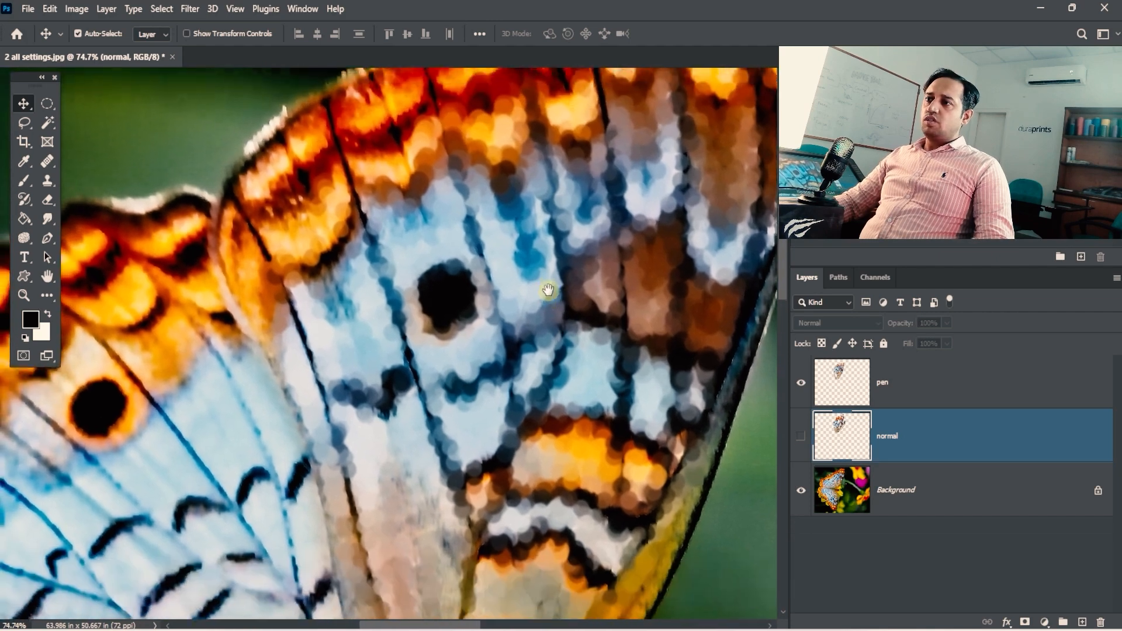
drag(547, 438, 535, 253)
drag(520, 462, 568, 265)
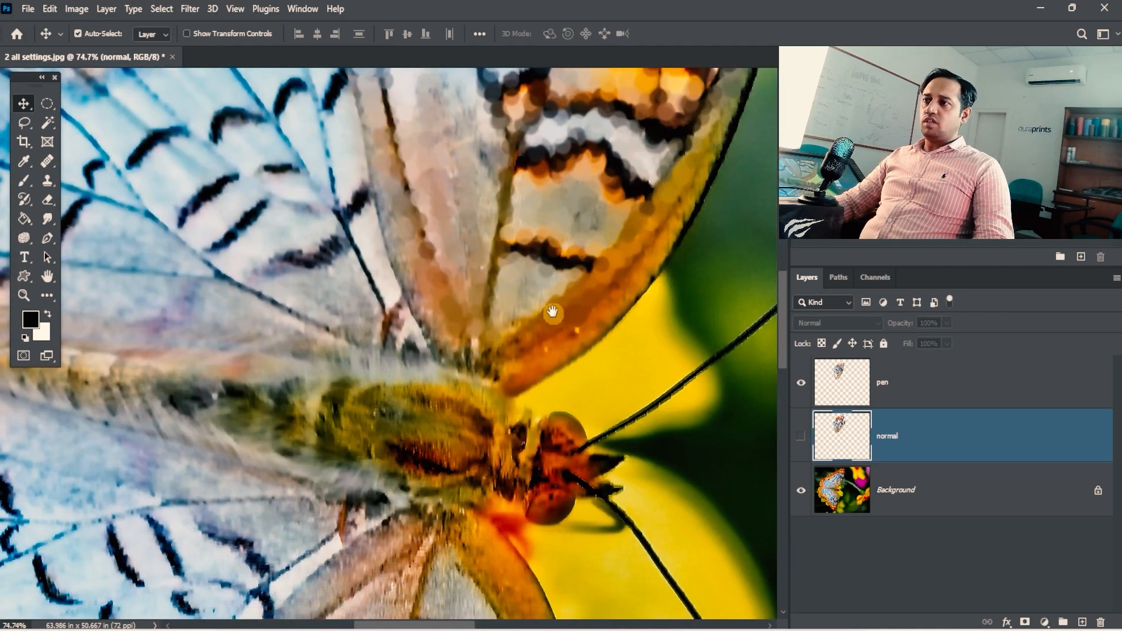
drag(531, 204, 546, 340)
drag(542, 180, 517, 426)
drag(558, 388, 500, 388)
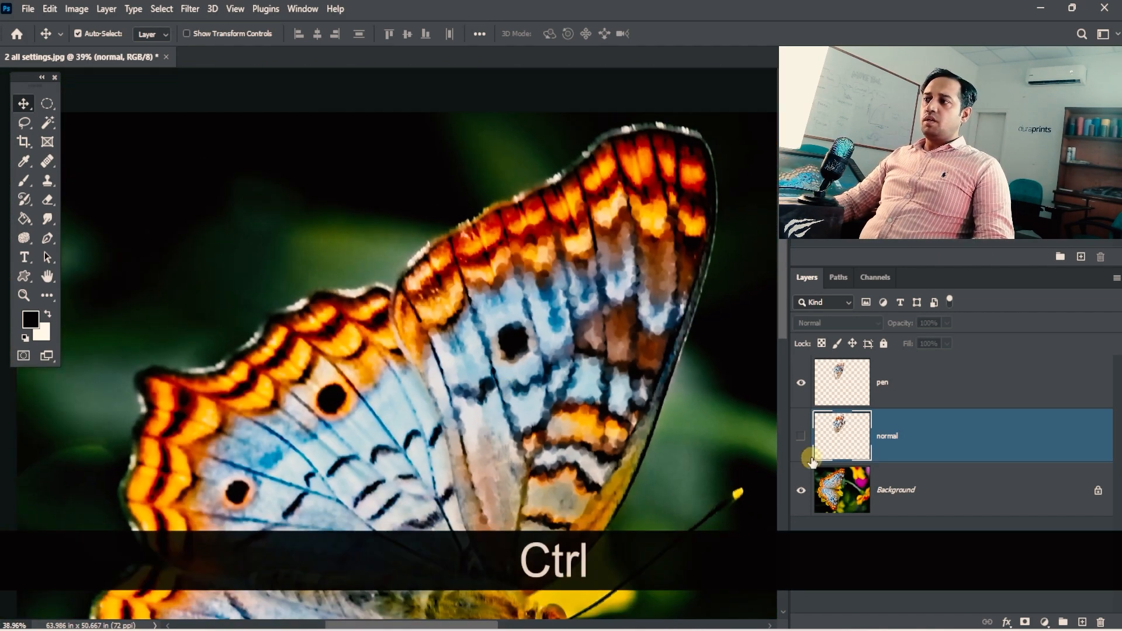
Show the normal layer and try moving the pen layer's strokes off the butterfly's upper wing.
click(932, 391)
ctrl+click(557, 323)
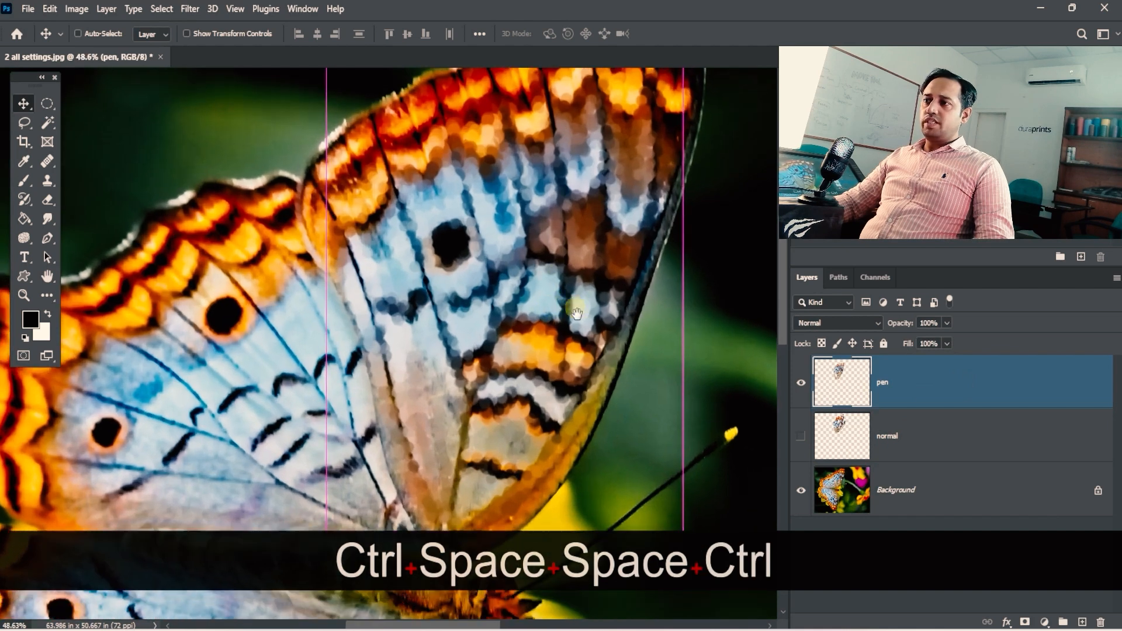
ctrl+alt+click(546, 346)
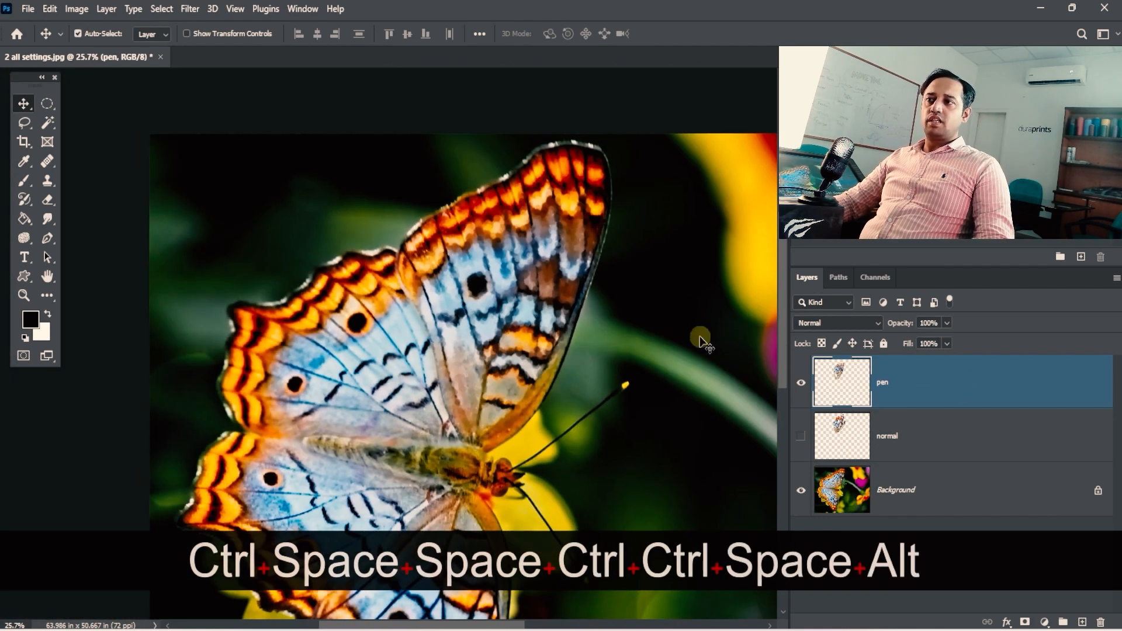
click(801, 436)
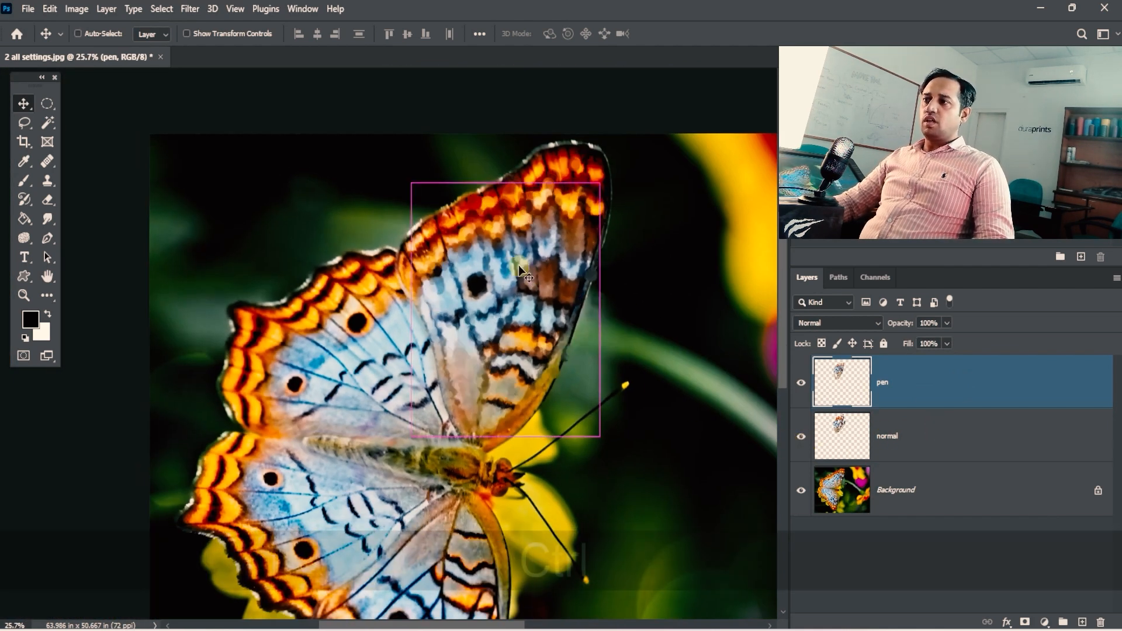
drag(522, 302, 714, 300)
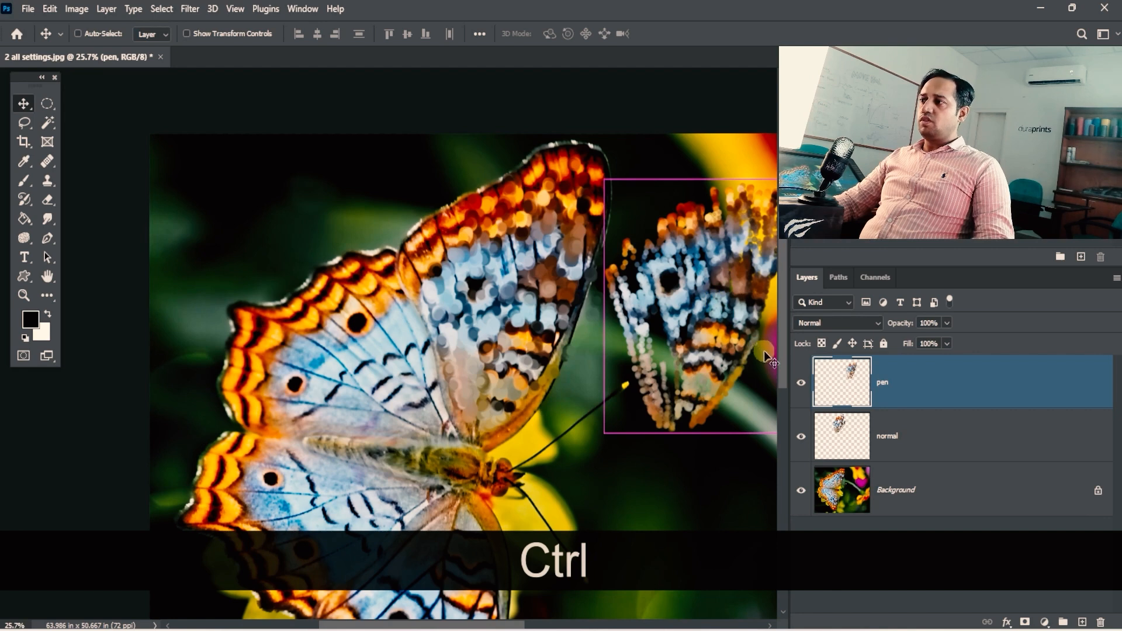
key(ctrl+z)
Show the rulers and use Free Transform to move the normal layer's strokes beside the butterfly's upper wing.
click(922, 449)
key(ctrl+r)
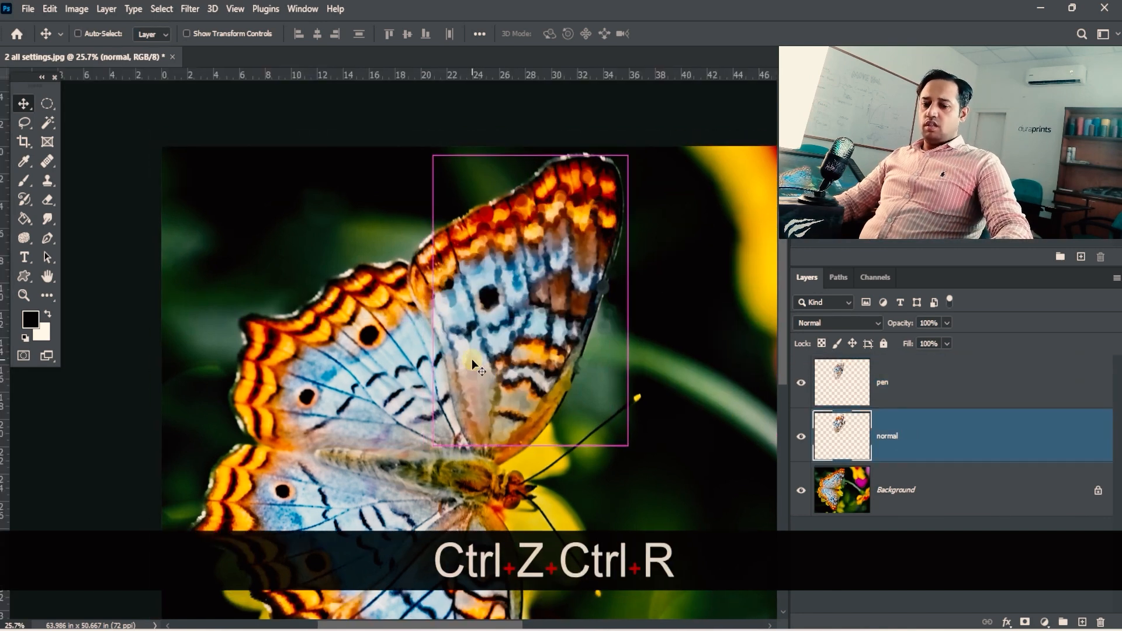
key(ctrl+t)
drag(510, 316, 689, 293)
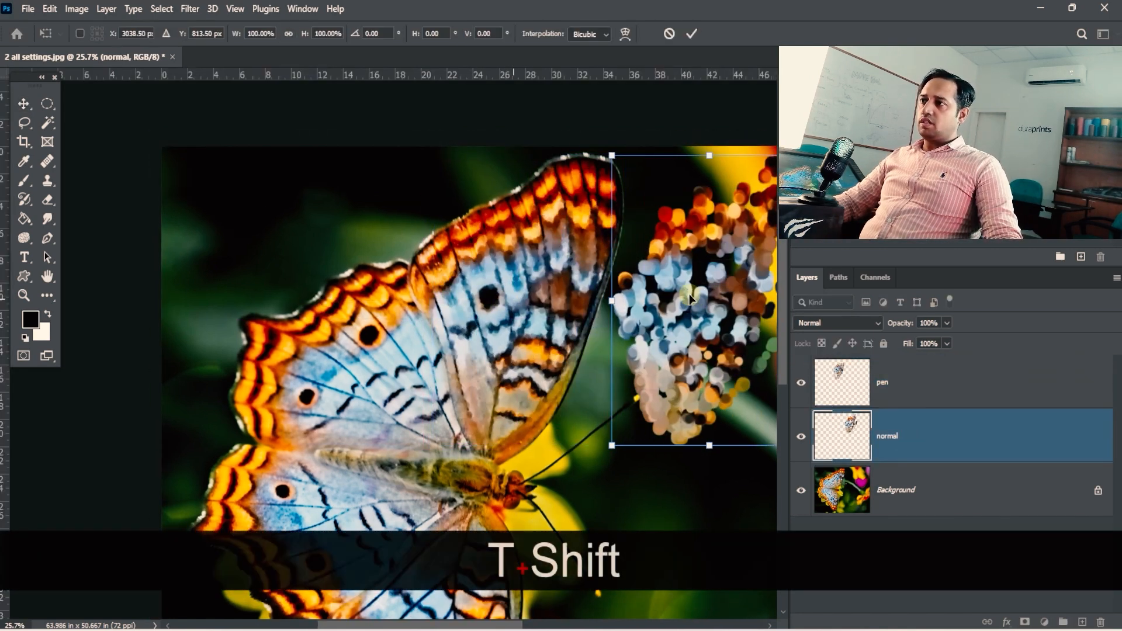
key(Return)
drag(634, 379, 452, 436)
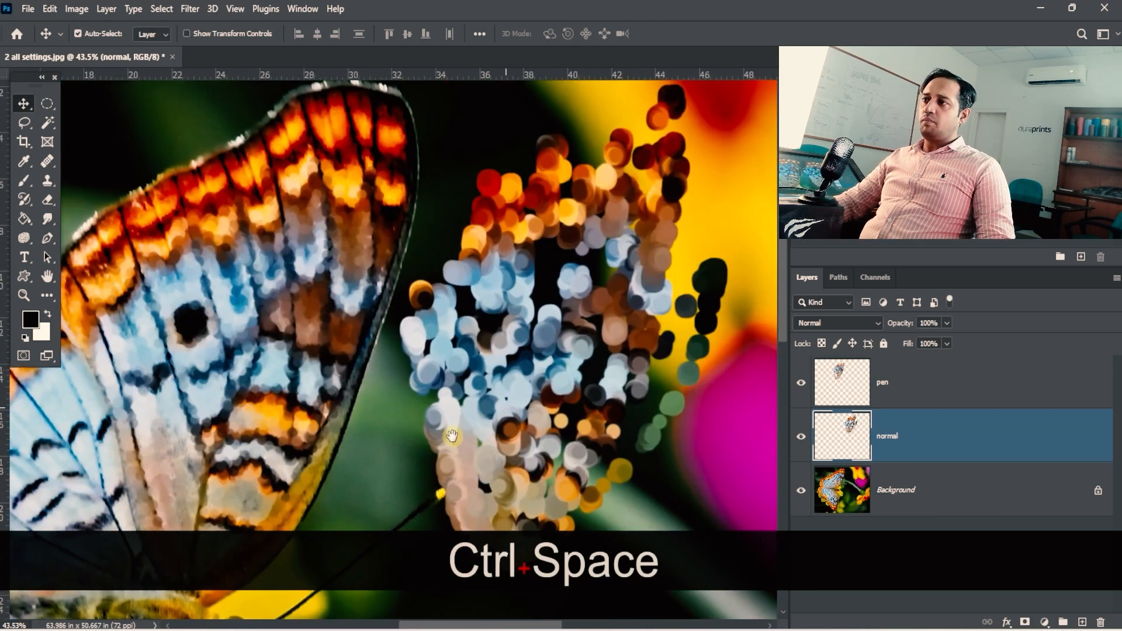
Add a new layer above the Background of the portrait file 3 custom brushes.jpg.
click(876, 400)
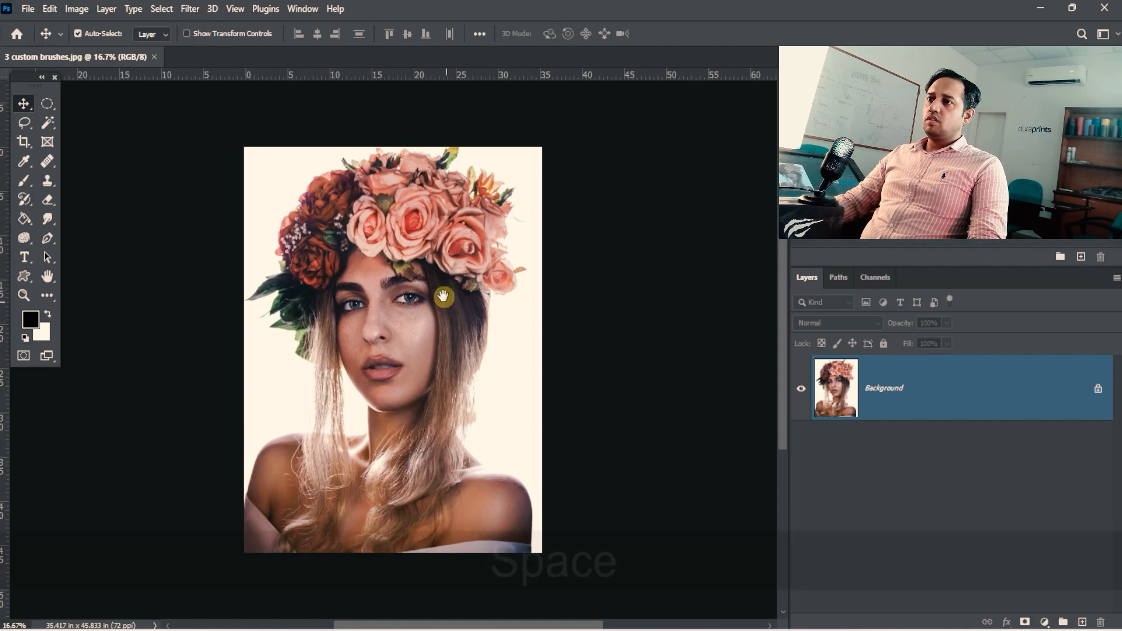
drag(442, 293, 490, 327)
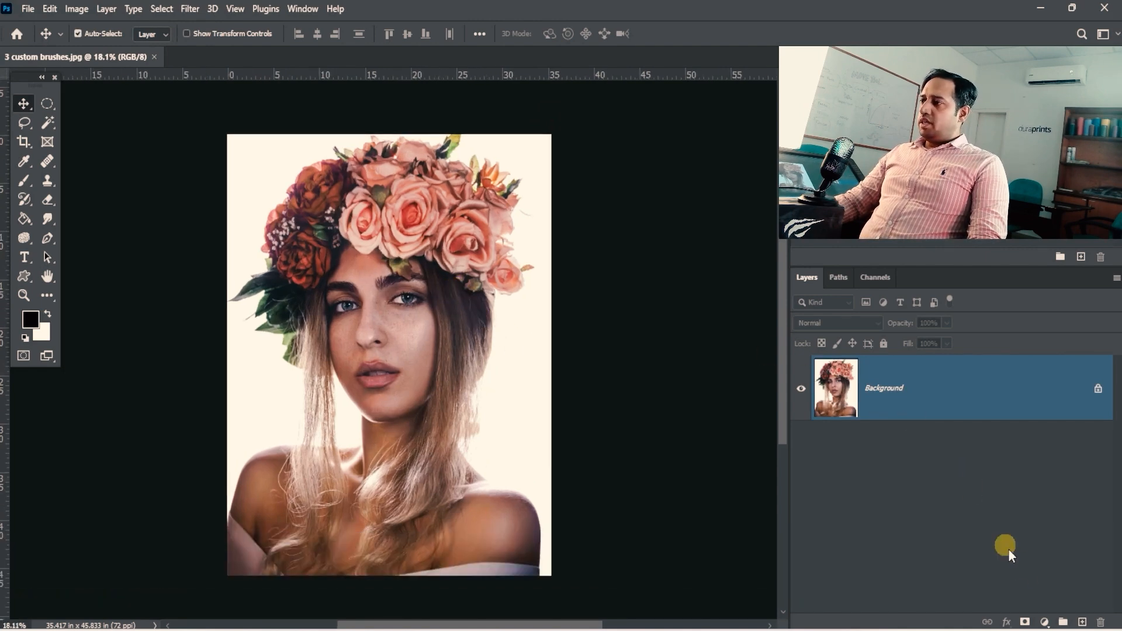
click(1082, 623)
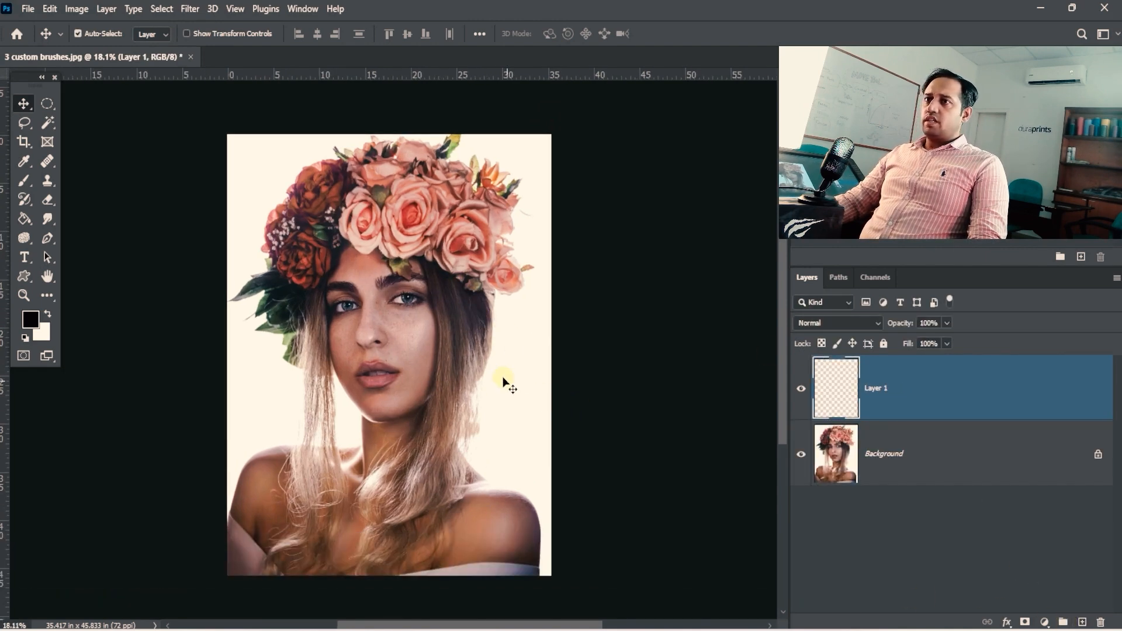
Choose the Art History Brush with the soft round 30 px tip and set its spacing to 112%.
drag(390, 213, 446, 203)
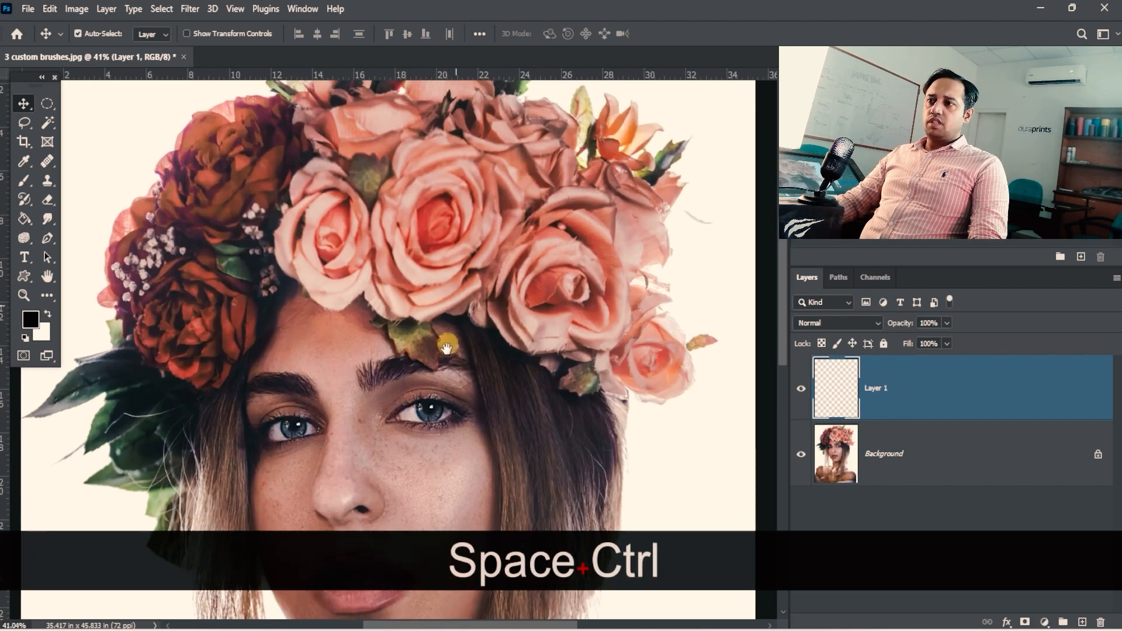
drag(442, 380, 461, 283)
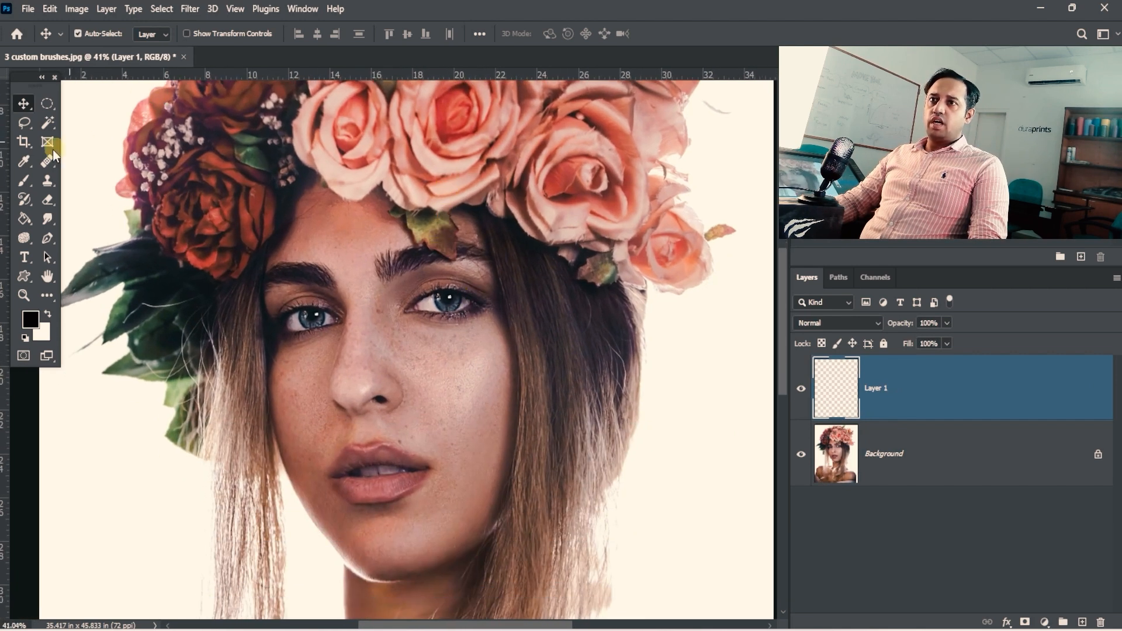
click(24, 201)
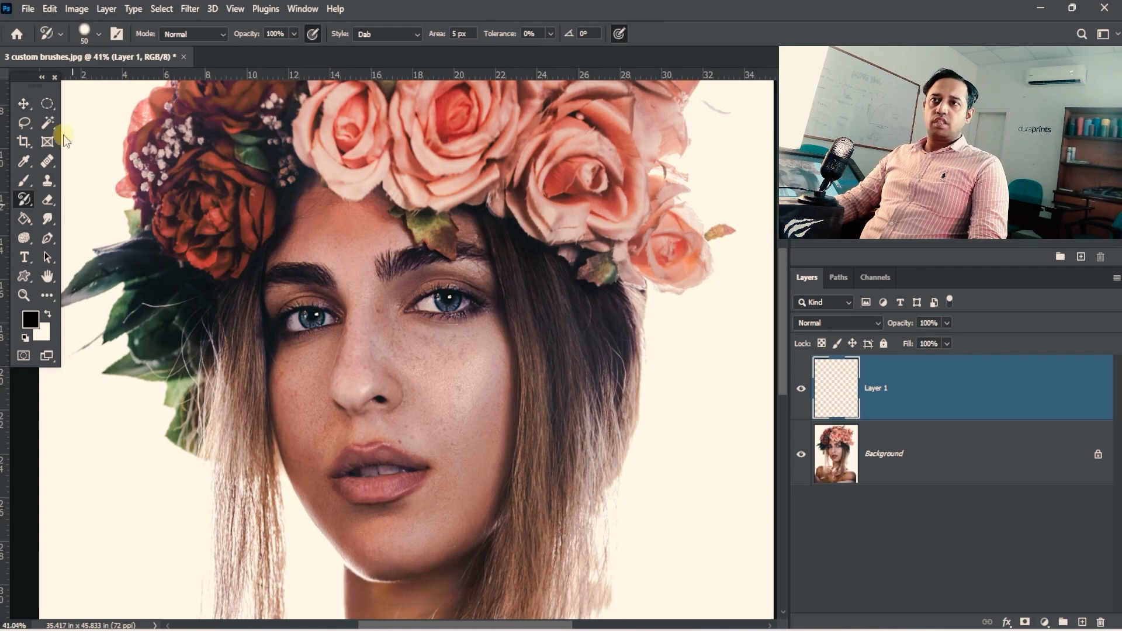
click(117, 34)
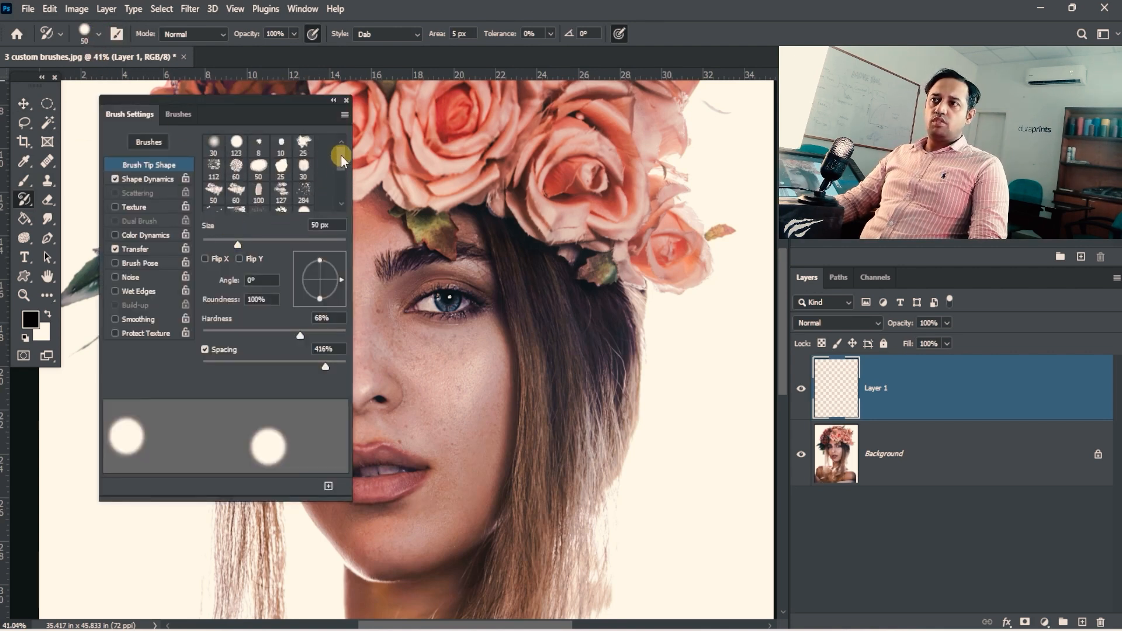
click(306, 195)
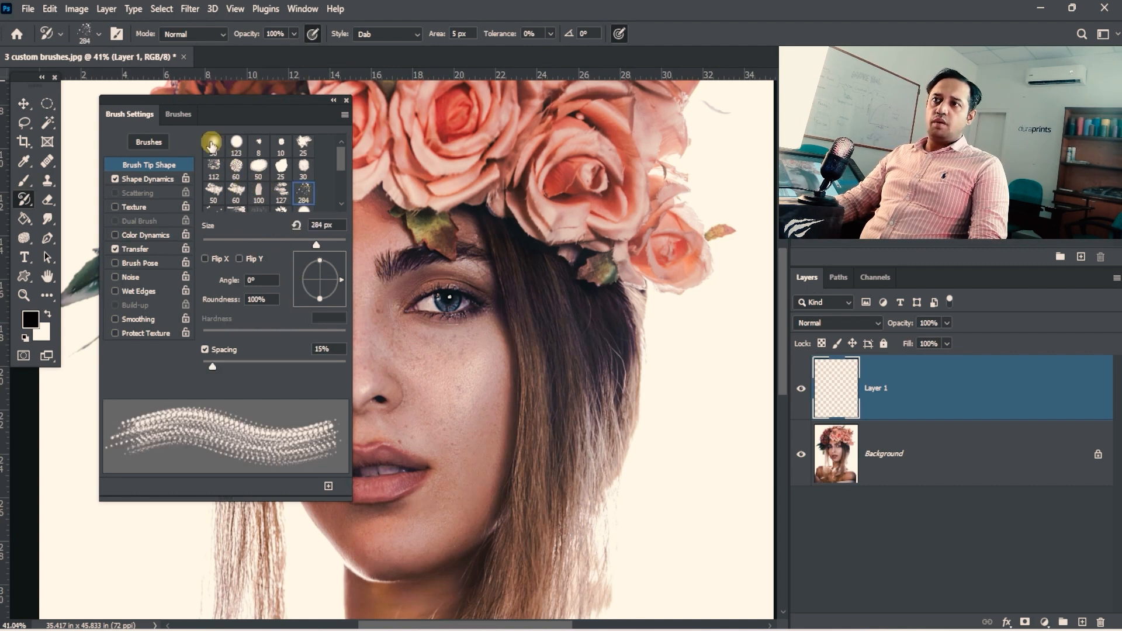
click(211, 144)
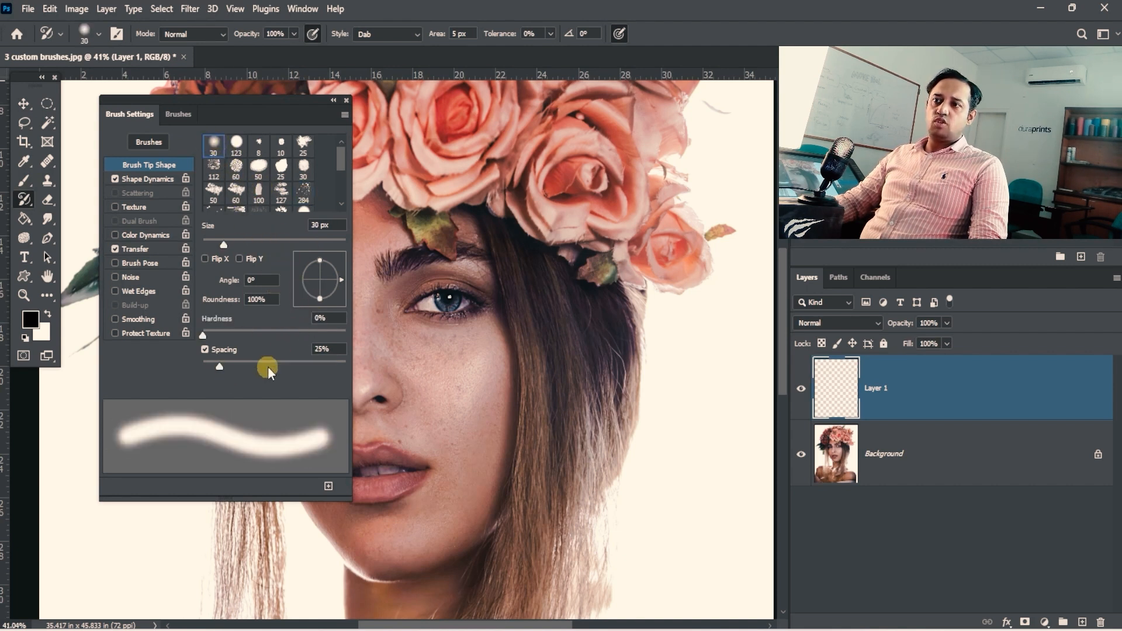
mouse_move(268, 369)
mouse_down()
mouse_move(298, 368)
mouse_move(254, 370)
mouse_move(277, 366)
mouse_up()
Resize the soft brush to 35 px and paint dabs over the portrait's eye, brow and upper cheek beside the leaf.
key(space)
drag(501, 323, 575, 299)
click(522, 281)
key(bracketright)
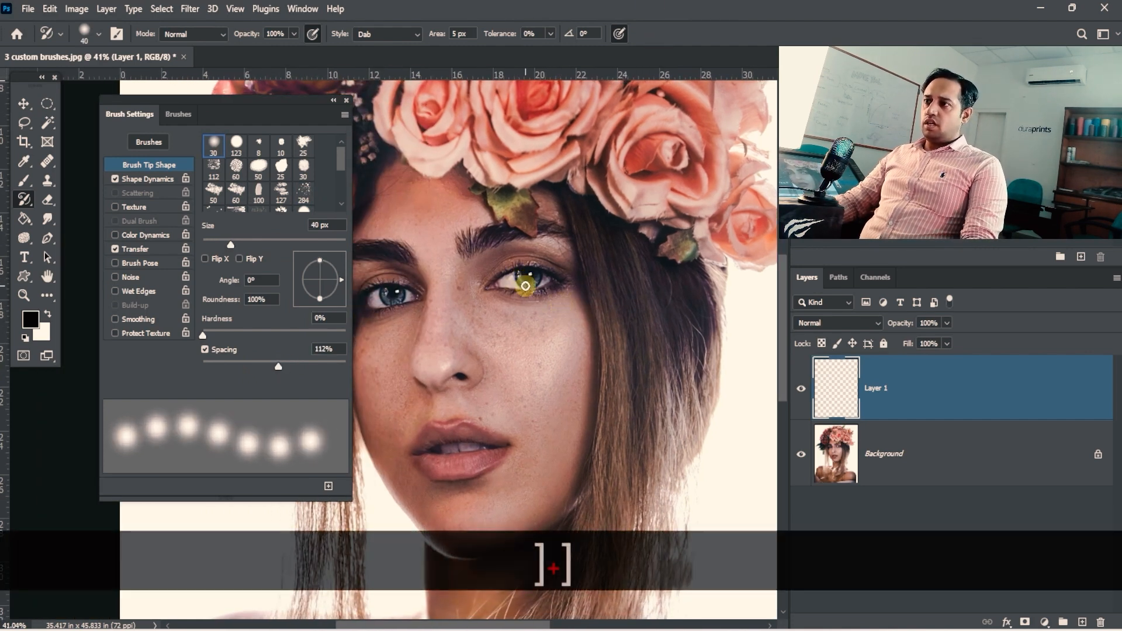
key(bracketright)
key(bracketleft)
key(bracketleft)
mouse_move(535, 279)
mouse_down()
mouse_move(504, 287)
mouse_move(565, 286)
mouse_move(535, 295)
mouse_move(562, 260)
mouse_move(506, 264)
mouse_move(483, 289)
mouse_move(546, 235)
mouse_move(458, 272)
mouse_move(490, 224)
mouse_move(456, 249)
mouse_move(581, 252)
mouse_move(553, 281)
mouse_move(492, 282)
mouse_move(499, 302)
mouse_move(574, 299)
mouse_move(469, 293)
mouse_move(530, 300)
mouse_move(468, 270)
mouse_up()
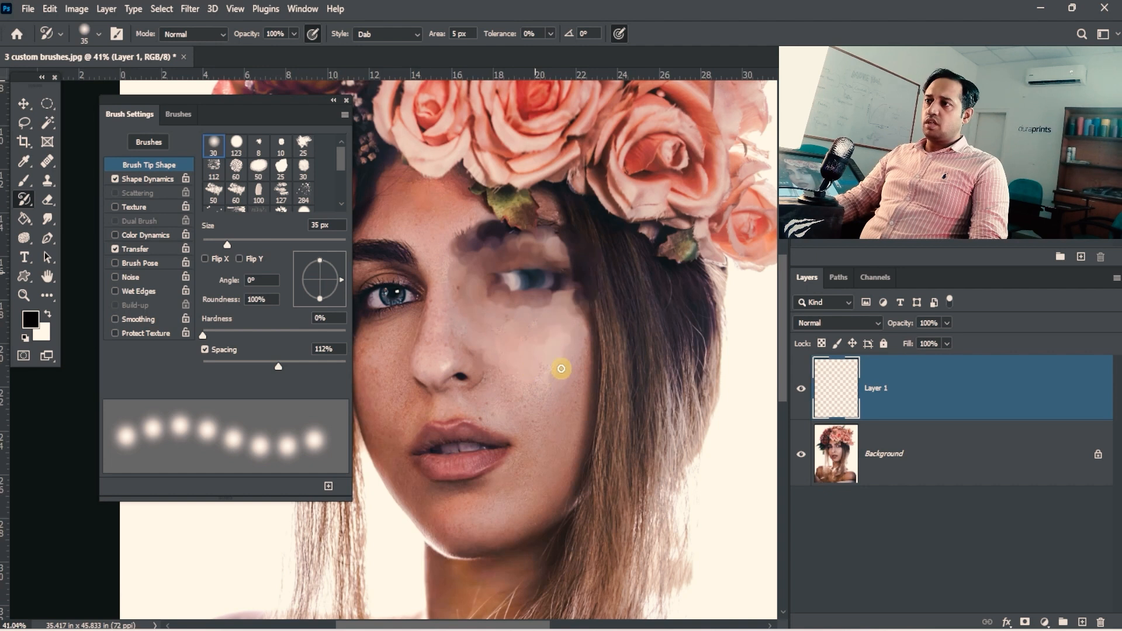
Reduce the soft brush to 20 px and repaint the blurred eye with smaller dabs.
key(bracketleft)
key(bracketleft)
key(bracketleft)
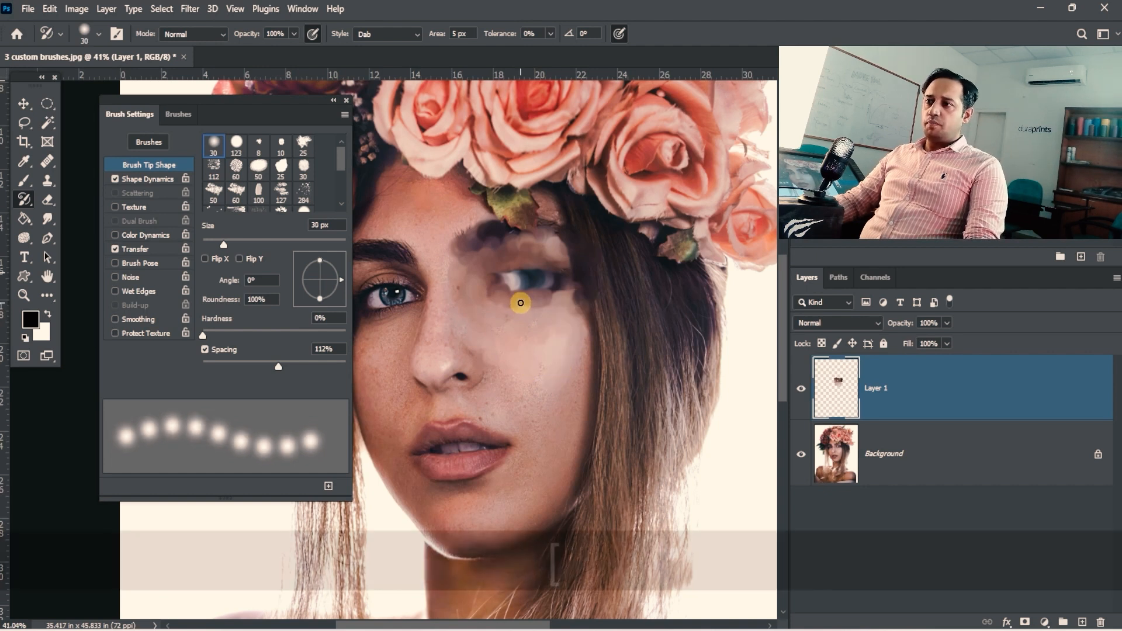
mouse_move(533, 275)
mouse_down()
mouse_move(509, 277)
mouse_move(538, 283)
mouse_move(505, 290)
mouse_move(541, 287)
mouse_move(535, 278)
mouse_move(549, 287)
mouse_move(495, 287)
mouse_move(561, 280)
mouse_move(490, 274)
mouse_move(469, 293)
mouse_move(550, 284)
mouse_move(550, 272)
mouse_move(507, 273)
mouse_move(566, 286)
mouse_move(502, 293)
mouse_move(561, 283)
mouse_move(687, 365)
mouse_up()
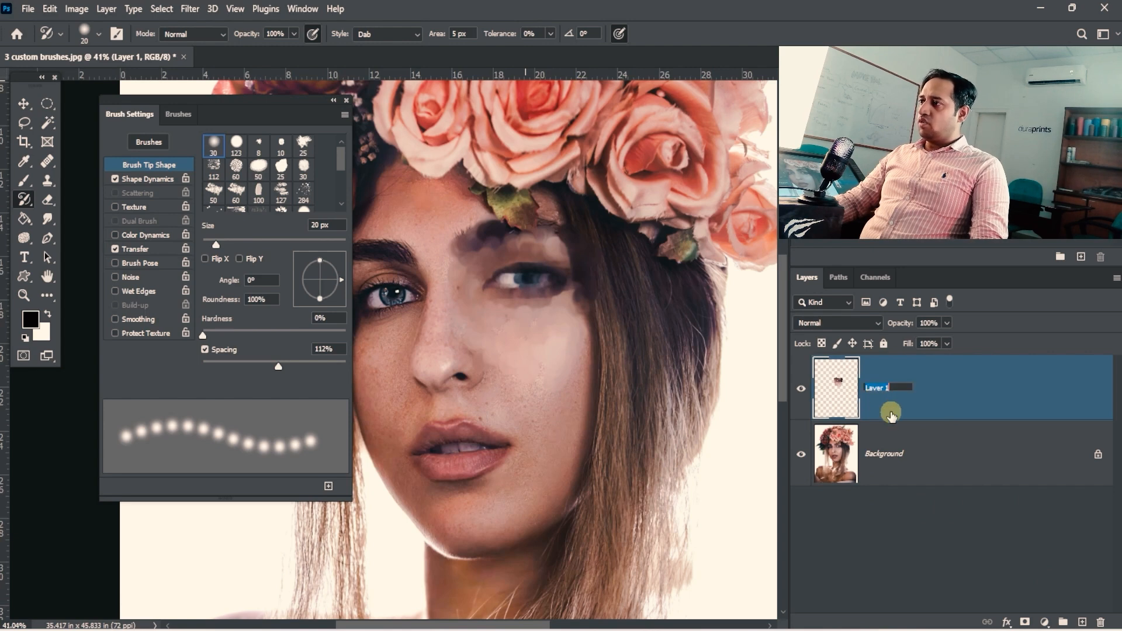
Rename the painted layer as normal brush and hide it.
text(ormal )
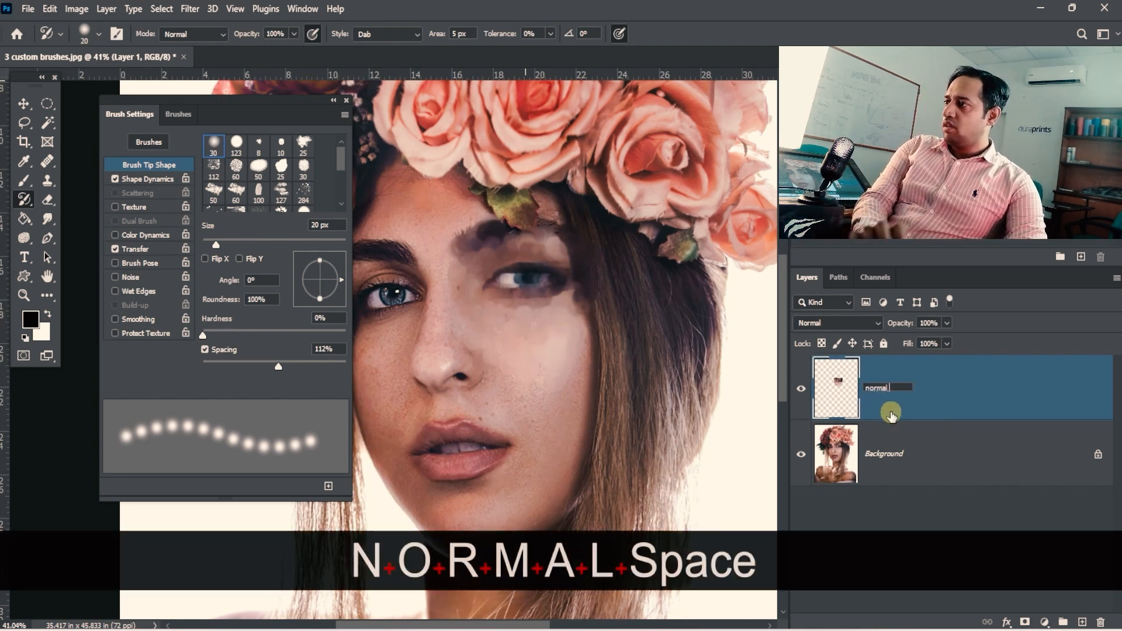
text(brush)
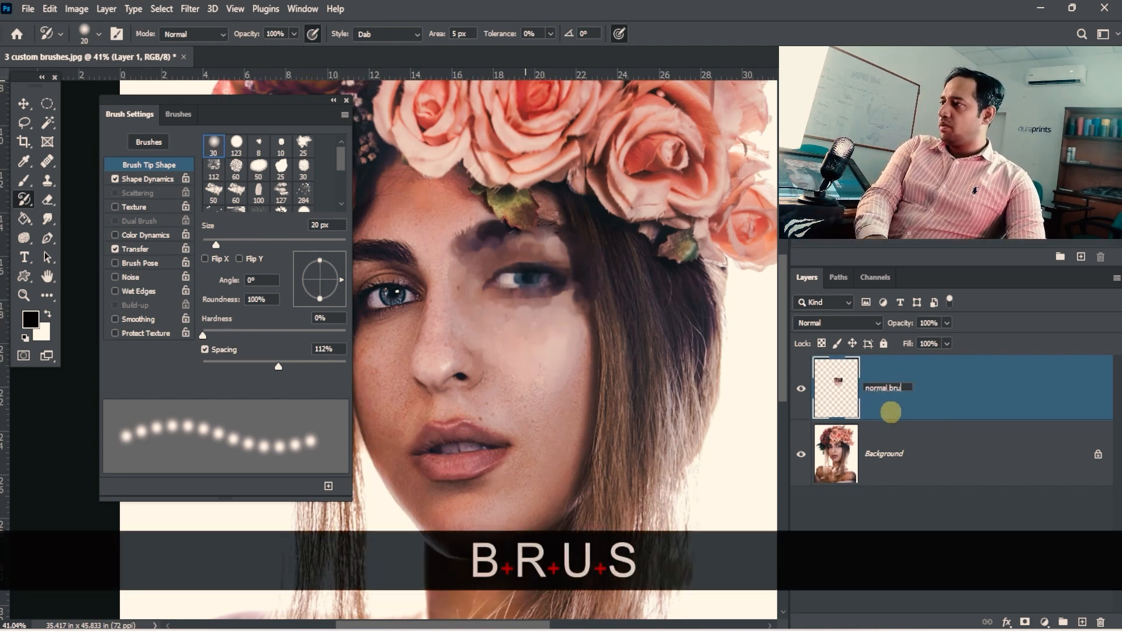
click(800, 388)
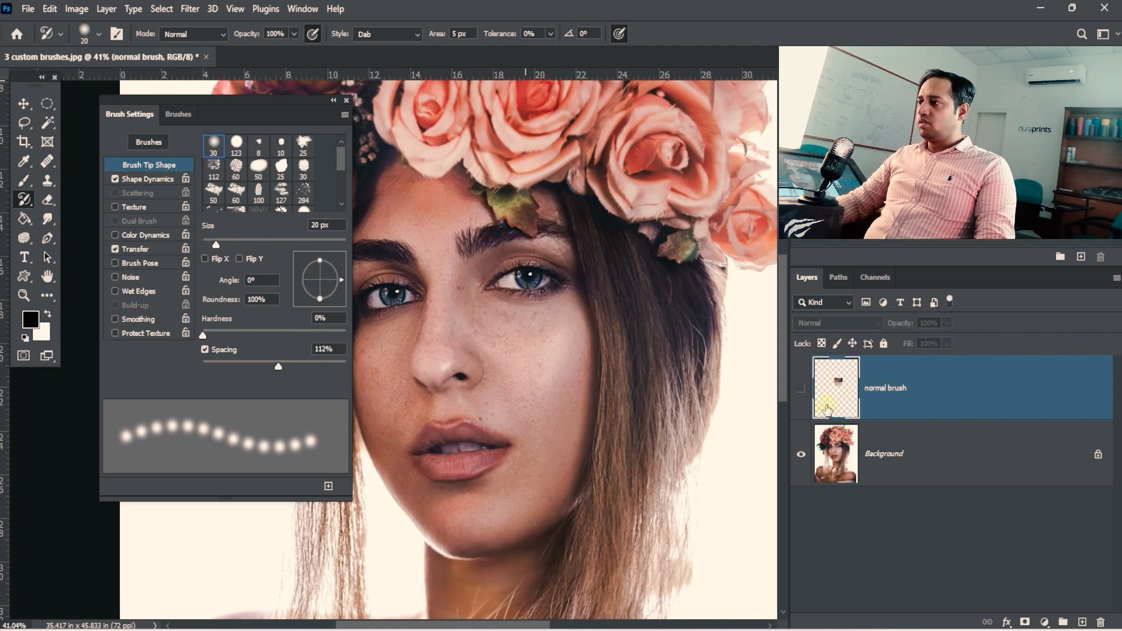
Add a new layer above normal brush and name it textured brush.
click(1082, 620)
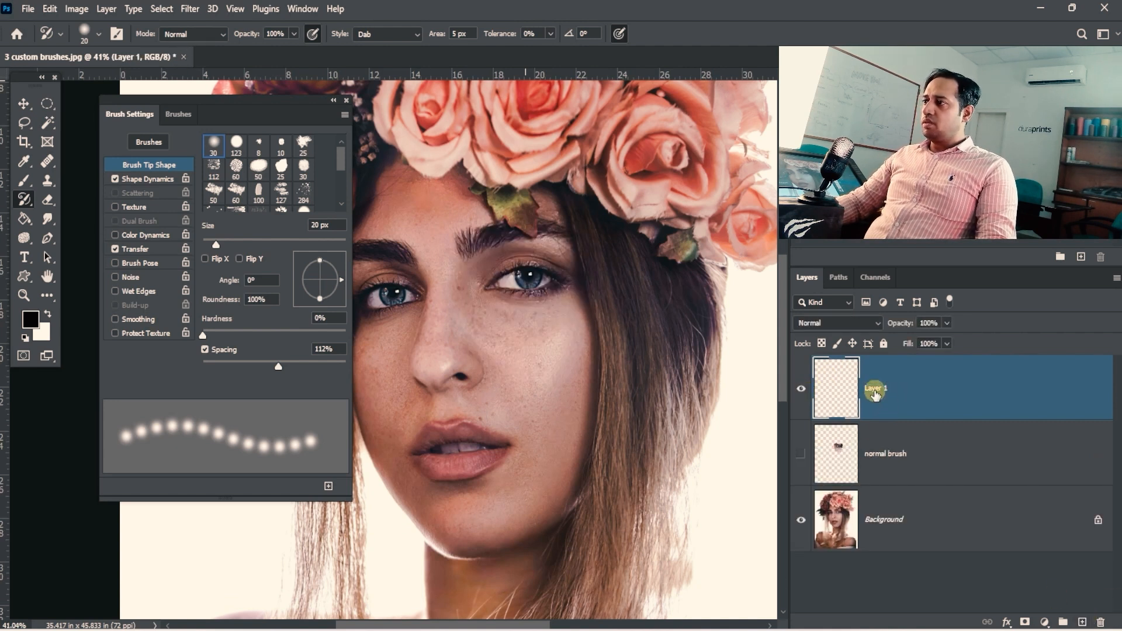
text(textu)
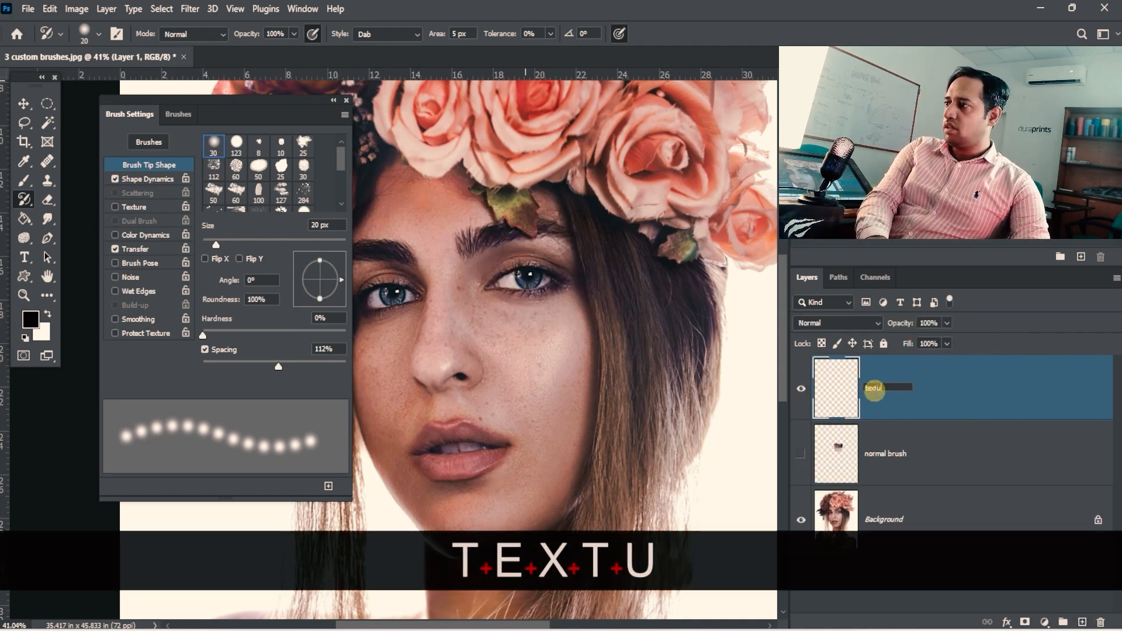
text(red brush)
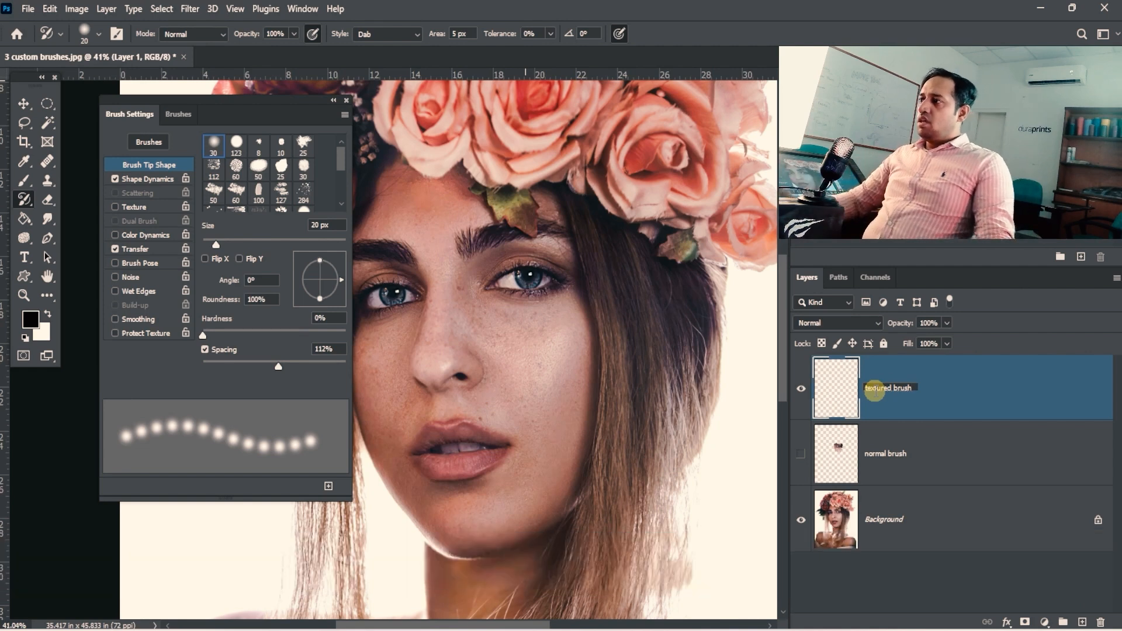
click(954, 391)
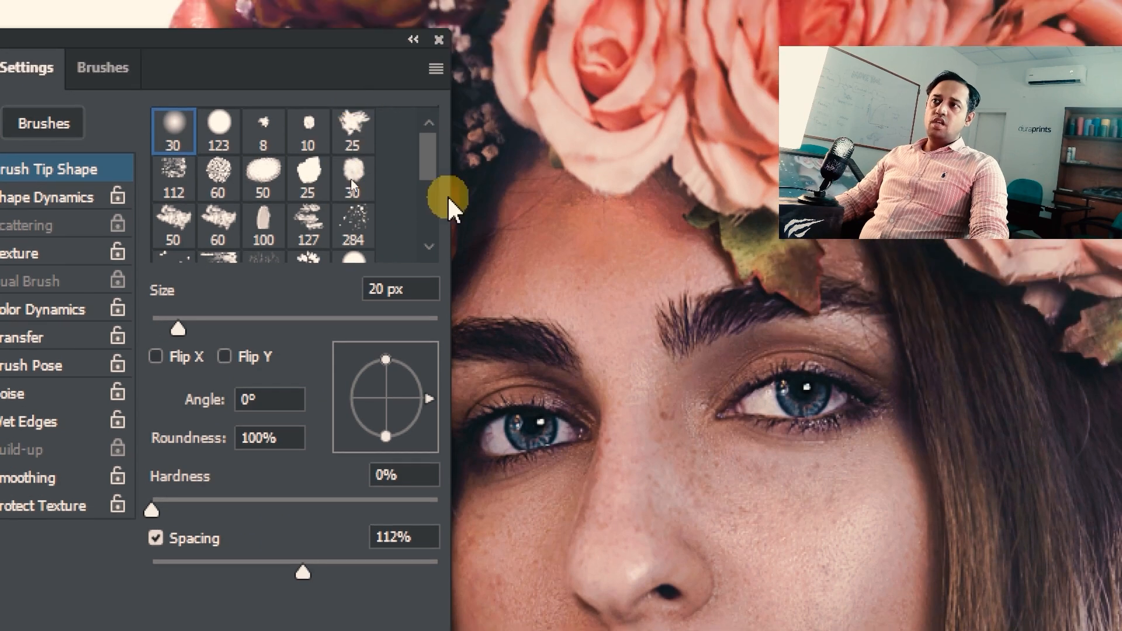
Choose the textured spatter tip 284, reduce its size to 100 px and set its spacing to 76%.
drag(431, 75, 431, 142)
mouse_move(430, 240)
mouse_down()
mouse_move(430, 195)
mouse_move(420, 229)
mouse_move(435, 137)
mouse_up()
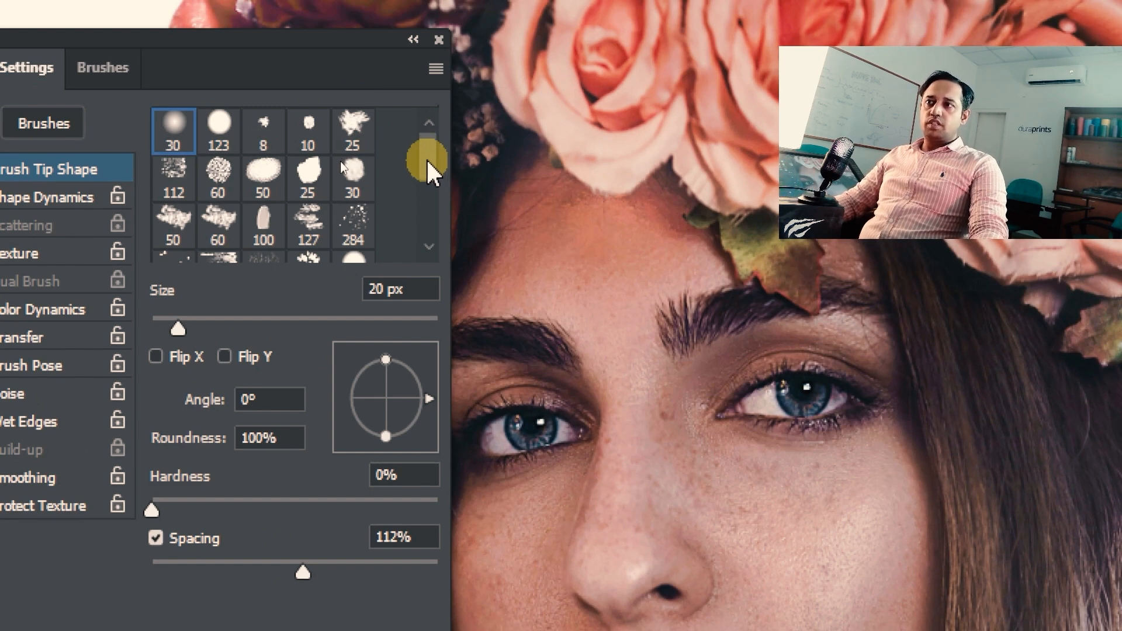
click(368, 227)
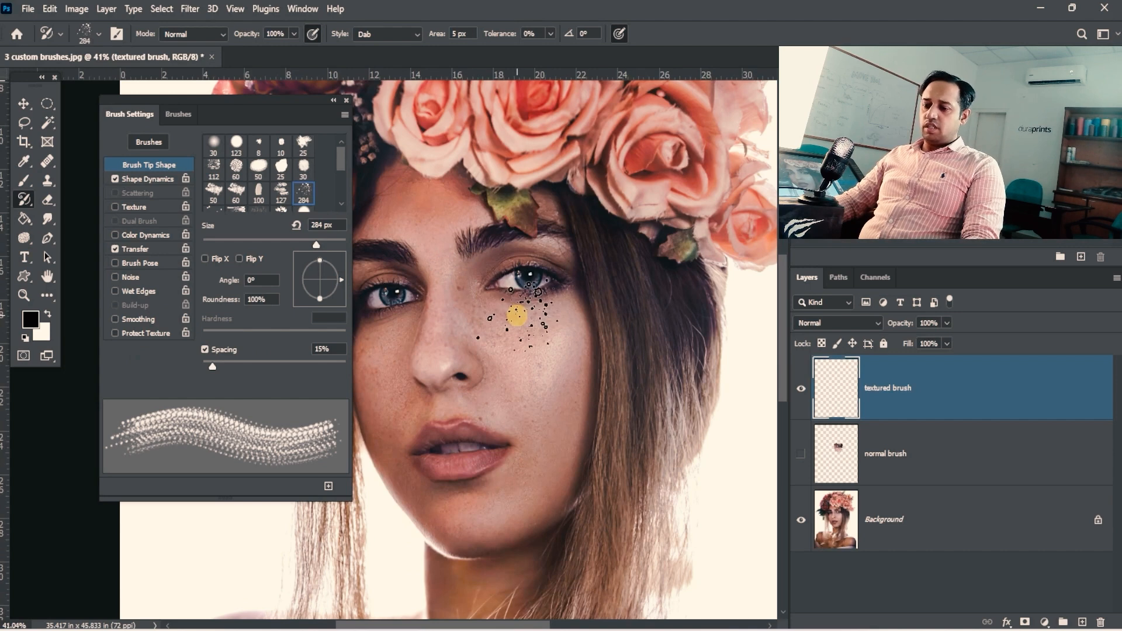
key(bracketleft)
key(bracketleft)
key(bracketleft)
key(bracketleft)
key(bracketleft)
key(bracketleft)
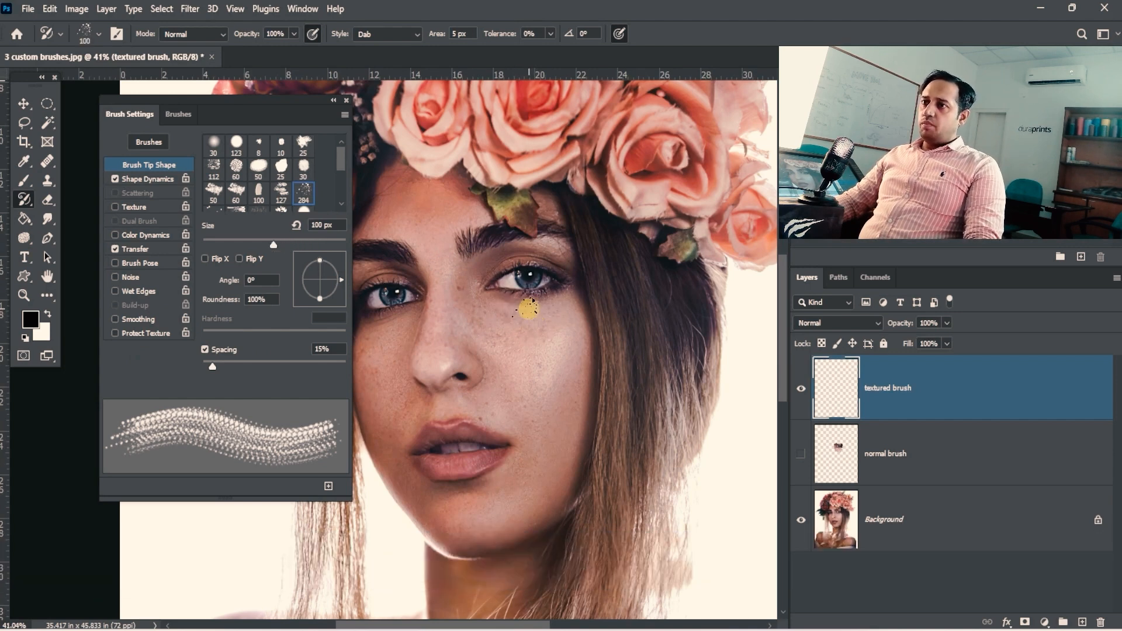
drag(228, 371, 257, 372)
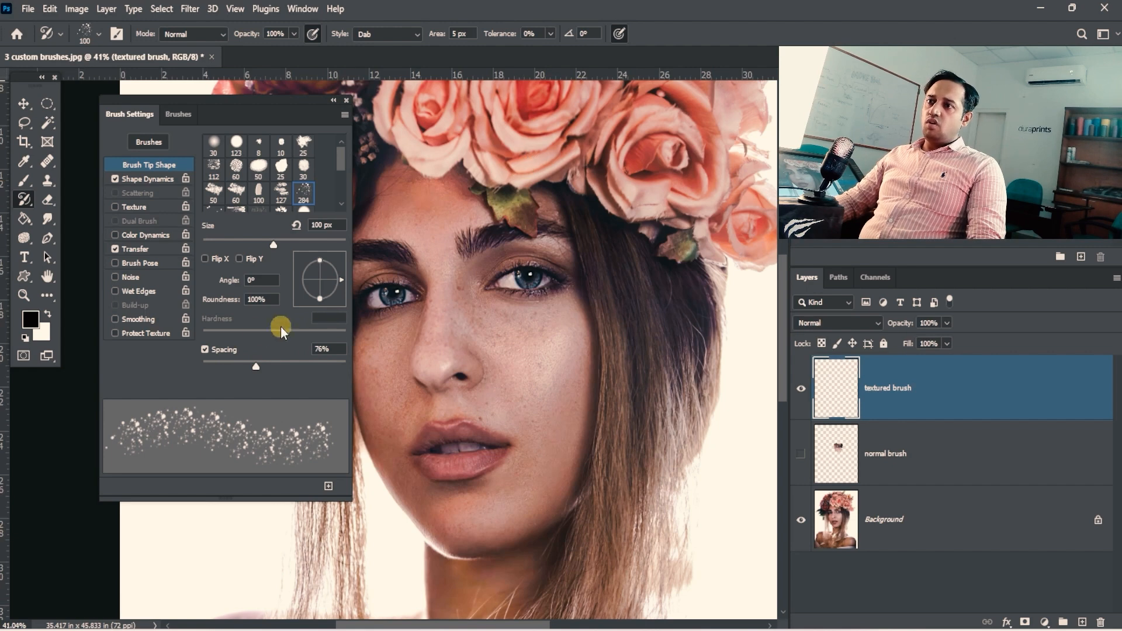
Try painting over the portrait's eye with the 100 px textured tip, and undo the strokes.
key(ctrl+space)
drag(490, 334, 546, 283)
mouse_move(568, 212)
mouse_down()
mouse_move(570, 226)
mouse_move(520, 237)
mouse_move(610, 253)
mouse_move(592, 236)
mouse_up()
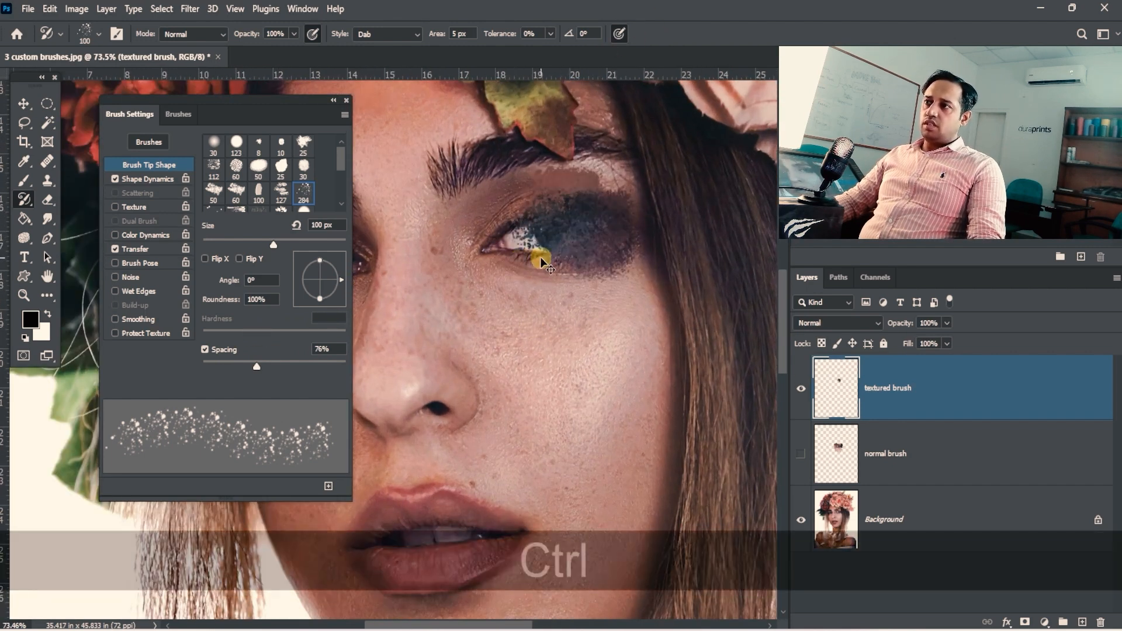
key(ctrl+z)
key(ctrl+z)
key(ctrl+z)
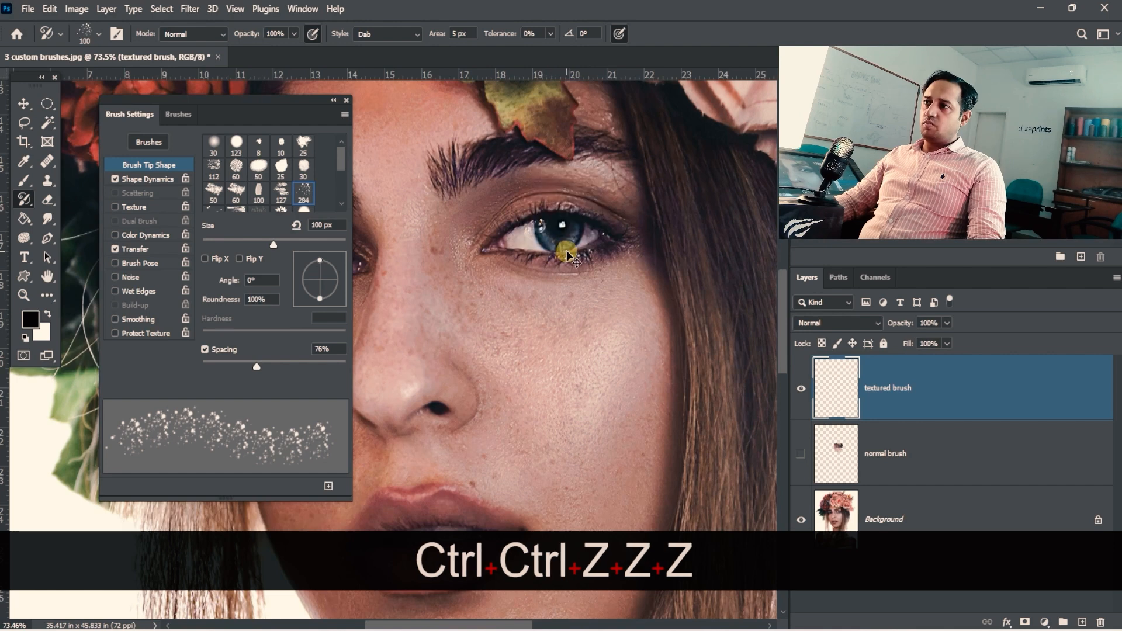
Try painting the same eye with the textured tip reduced to 45 px, and undo all the strokes.
key(bracketleft)
key(bracketleft)
key(bracketleft)
key(bracketleft)
key(bracketleft)
key(bracketleft)
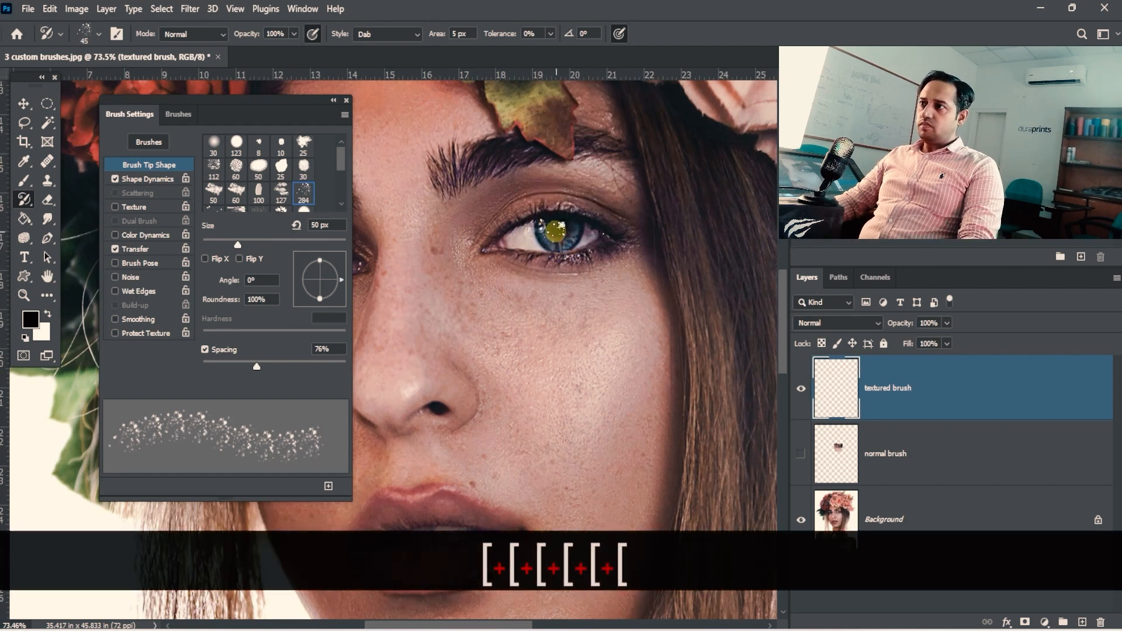
mouse_move(581, 228)
mouse_down()
mouse_move(525, 252)
mouse_move(585, 234)
mouse_move(625, 242)
mouse_move(483, 249)
mouse_up()
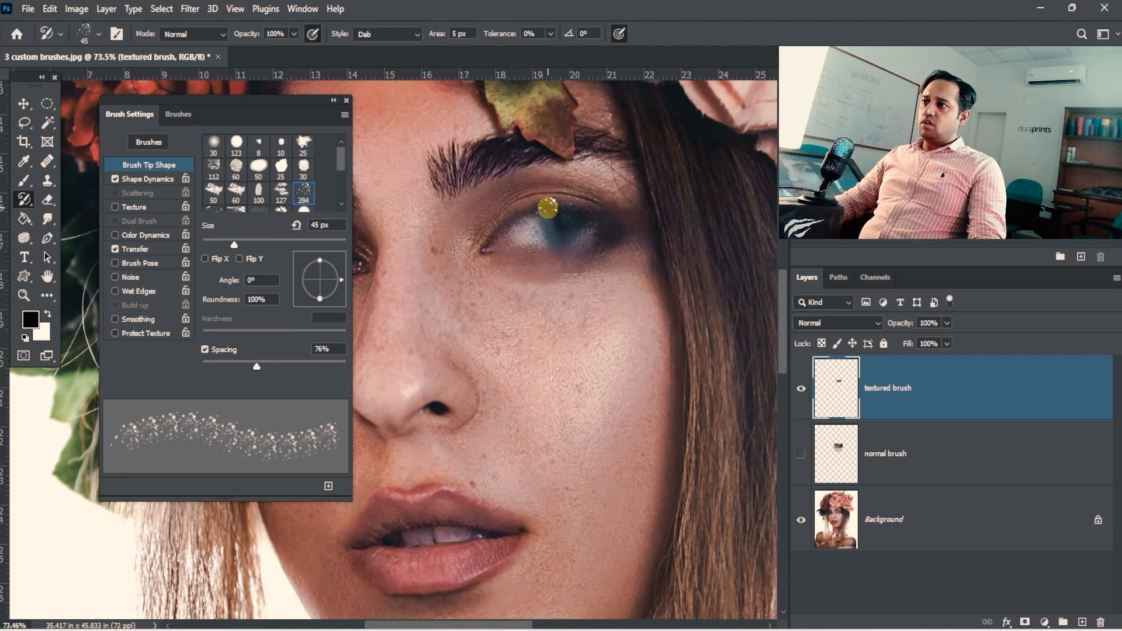
key(ctrl+z)
key(ctrl+z)
key(ctrl+z)
key(ctrl+z)
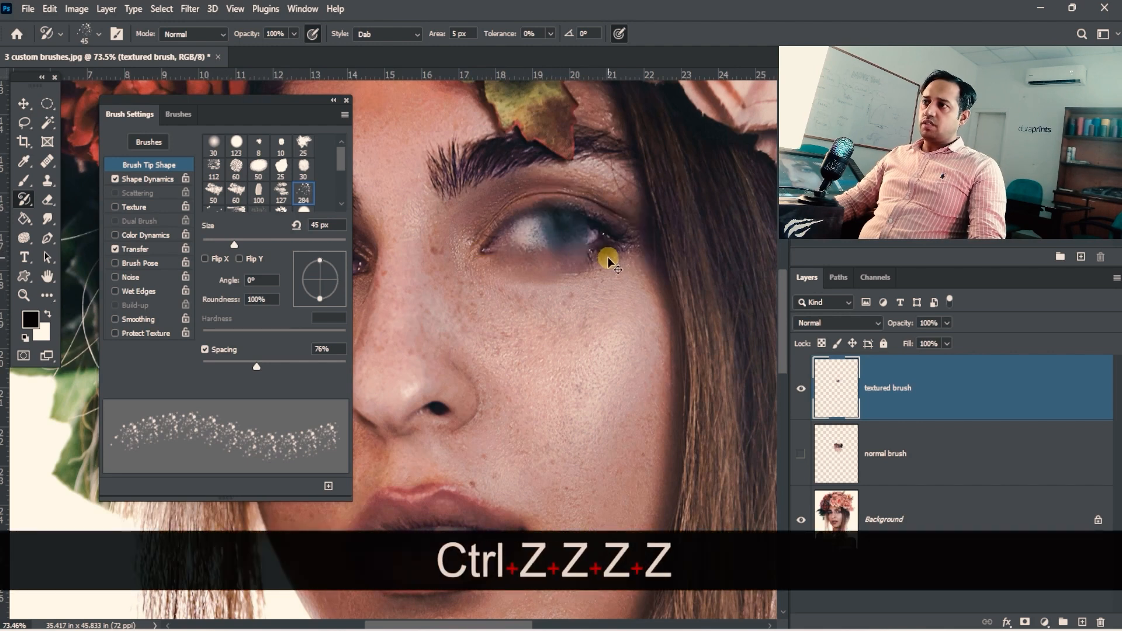
key(ctrl+z)
Reduce the textured tip to 20 px and paint dabs over the iris, eyelids and lower lashes.
drag(588, 225, 628, 212)
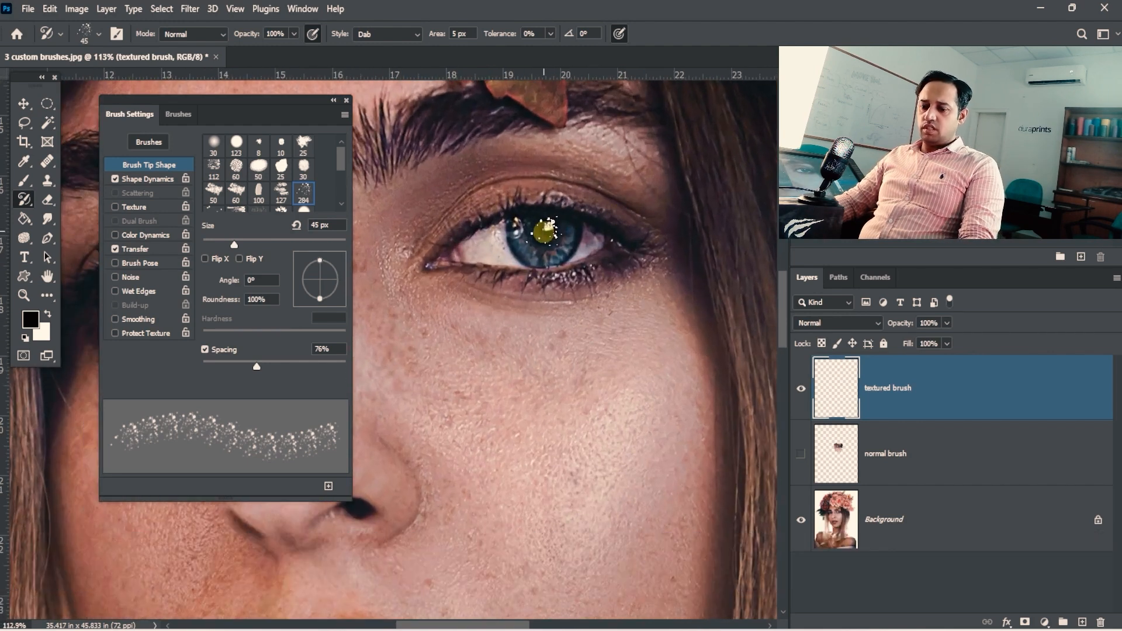
key(bracketleft)
key(bracketleft)
key(bracketleft)
key(bracketleft)
key(bracketleft)
mouse_move(536, 233)
mouse_down()
mouse_move(492, 239)
mouse_move(489, 252)
mouse_move(499, 228)
mouse_move(470, 235)
mouse_up()
drag(588, 204, 609, 218)
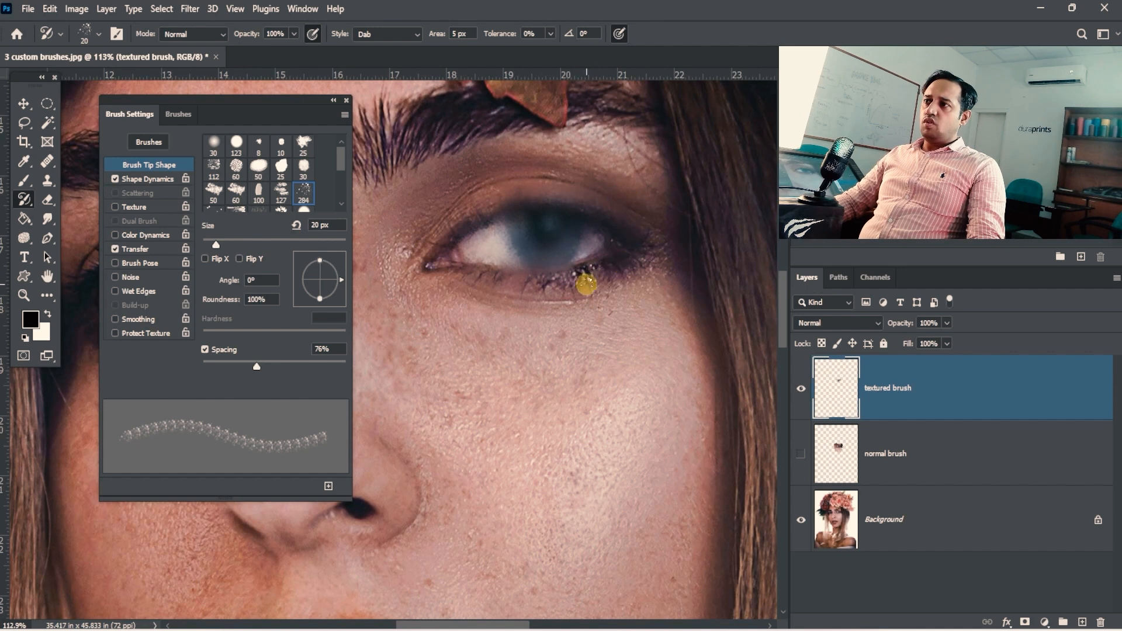
drag(586, 285, 600, 256)
mouse_move(433, 272)
mouse_down()
mouse_move(459, 200)
mouse_move(548, 156)
mouse_move(612, 173)
mouse_move(690, 231)
mouse_move(652, 286)
mouse_up()
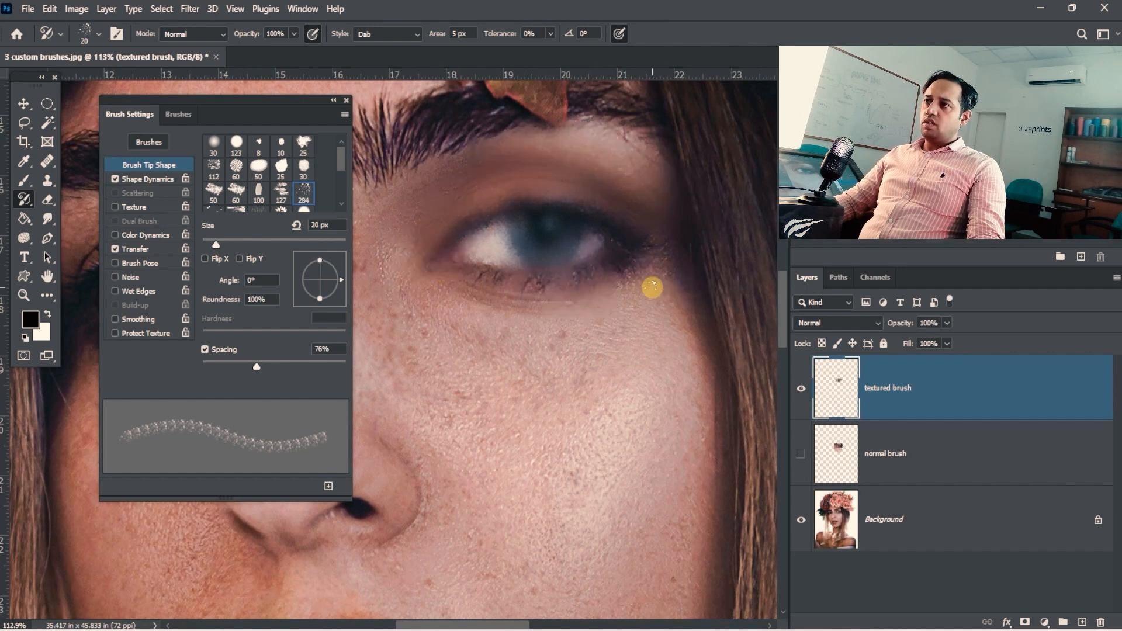
Paint textured 20 px dabs over the skin around the eye and down the upper cheek.
key(space)
drag(511, 296, 569, 353)
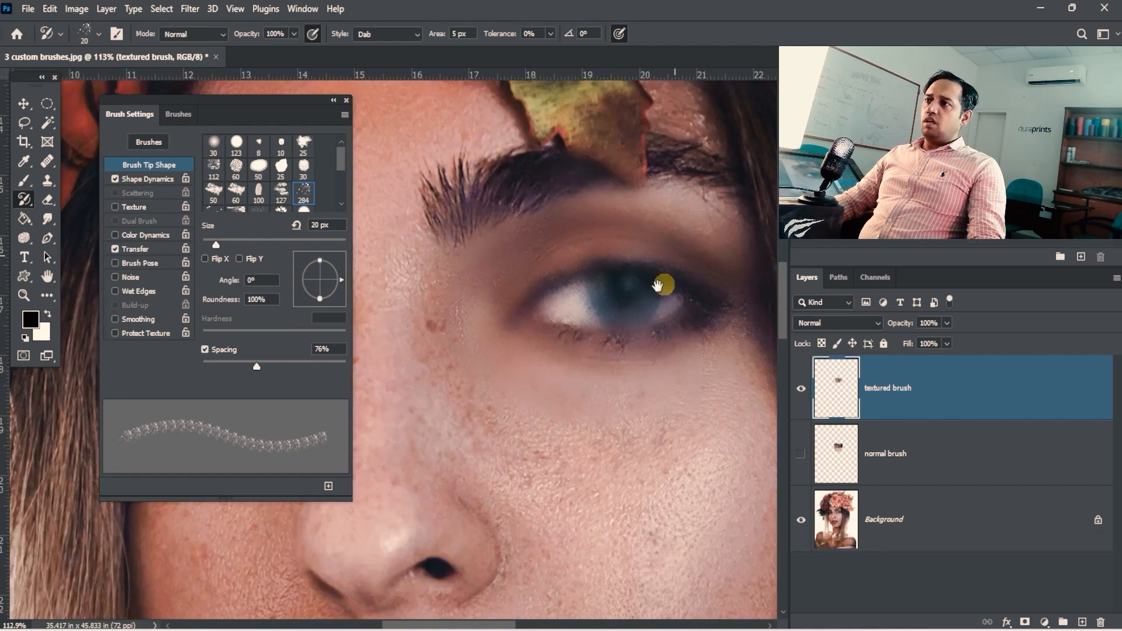
key(space)
drag(417, 366, 442, 308)
key(space)
drag(601, 368, 538, 364)
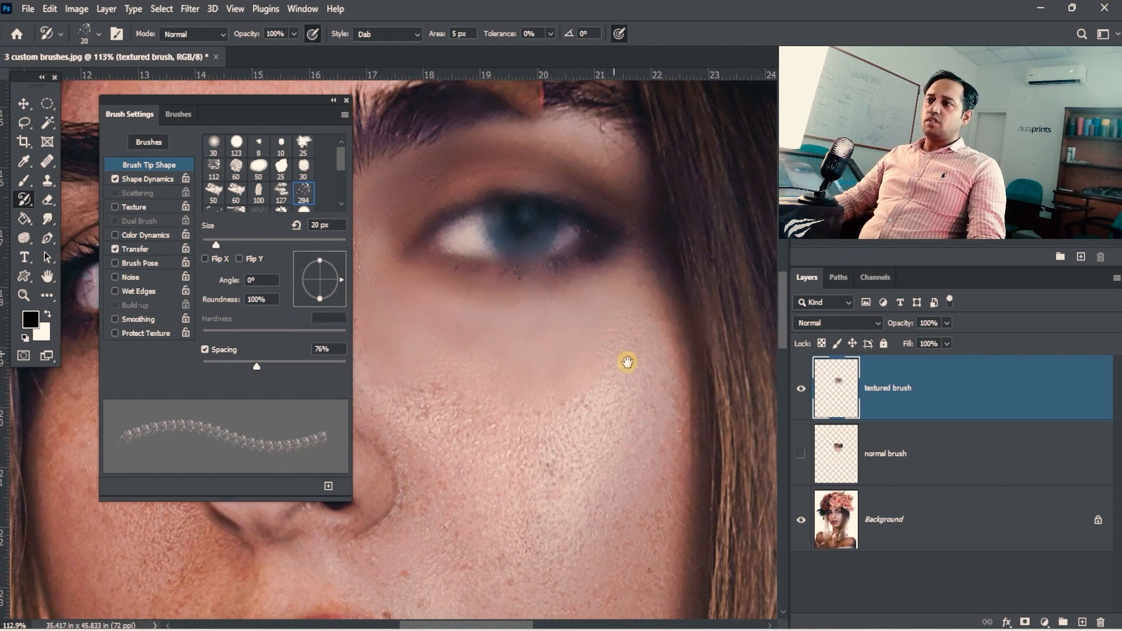
key(space)
drag(627, 362, 596, 296)
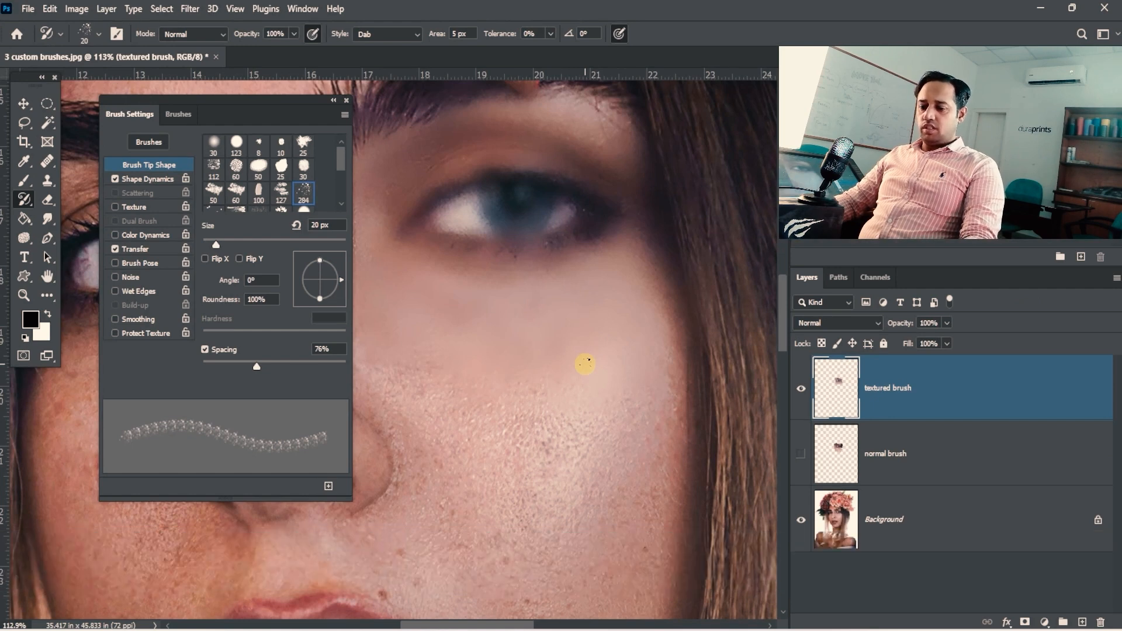
Enlarge the textured tip to 40 px and paint dabs across the cheek and the skin beside the eye.
key(bracketright)
key(bracketright)
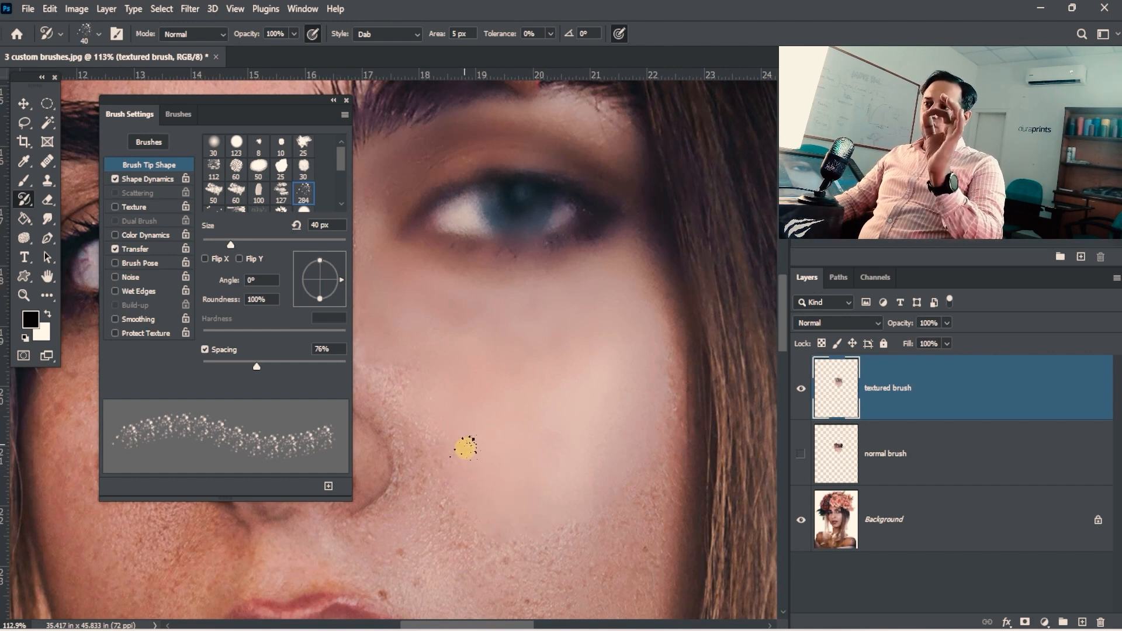
drag(627, 302, 644, 316)
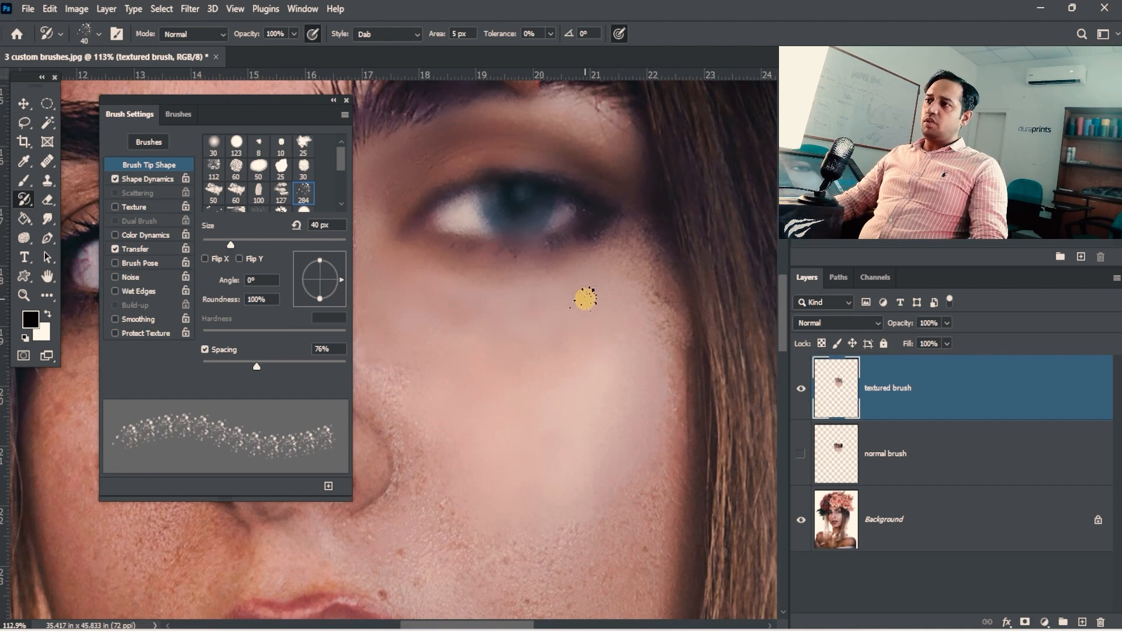
key(ctrl+z)
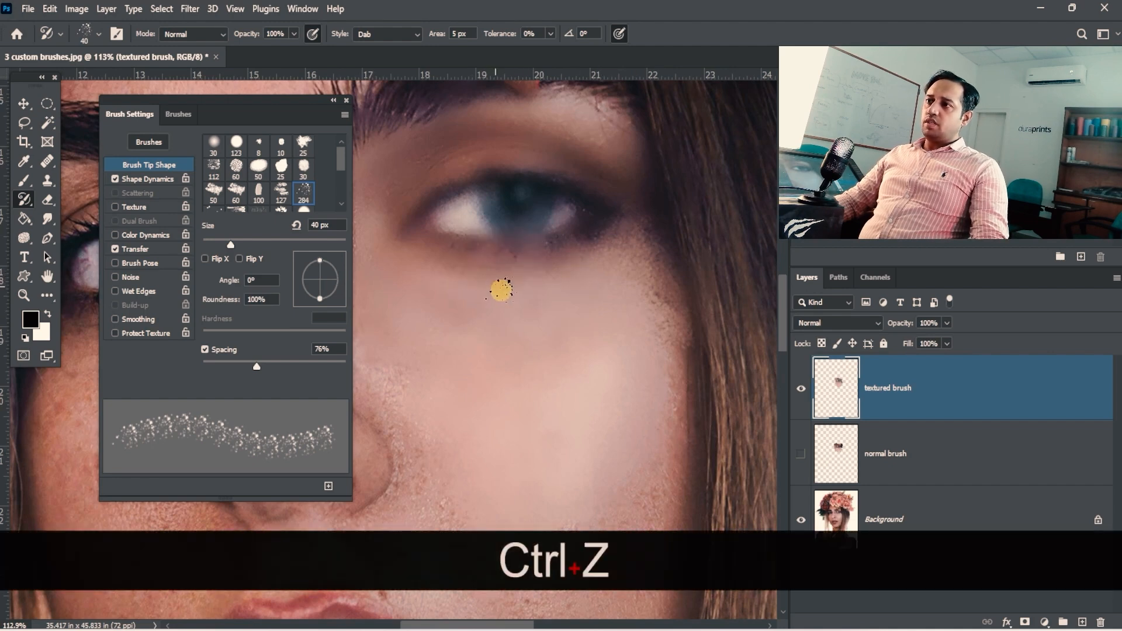
drag(576, 359, 645, 337)
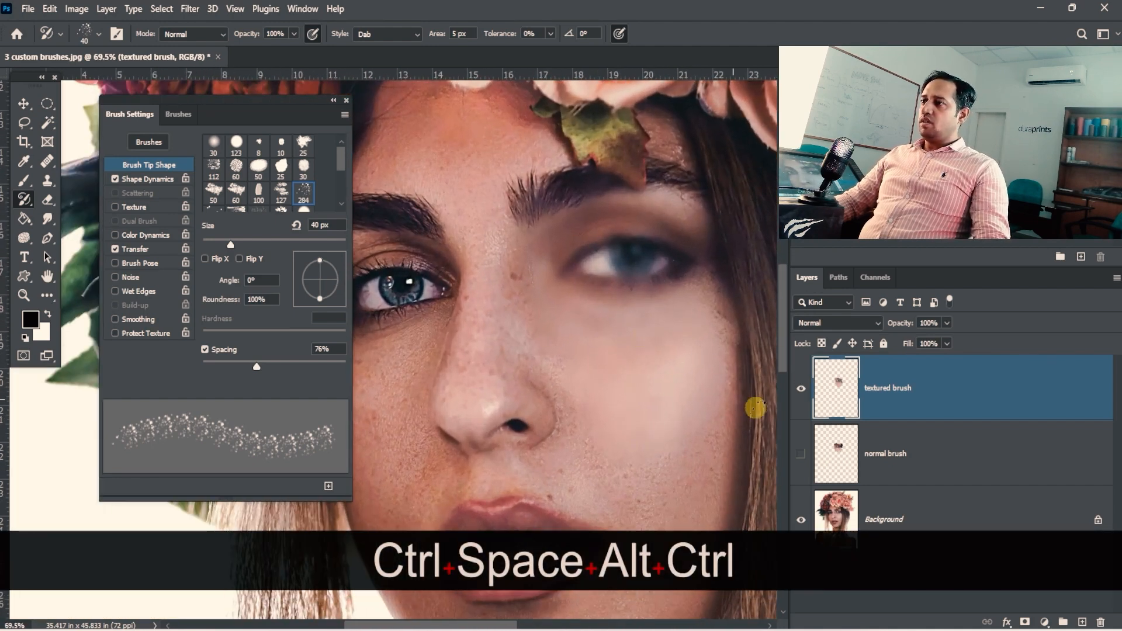
mouse_move(755, 407)
mouse_down()
mouse_move(693, 374)
mouse_move(708, 374)
mouse_up()
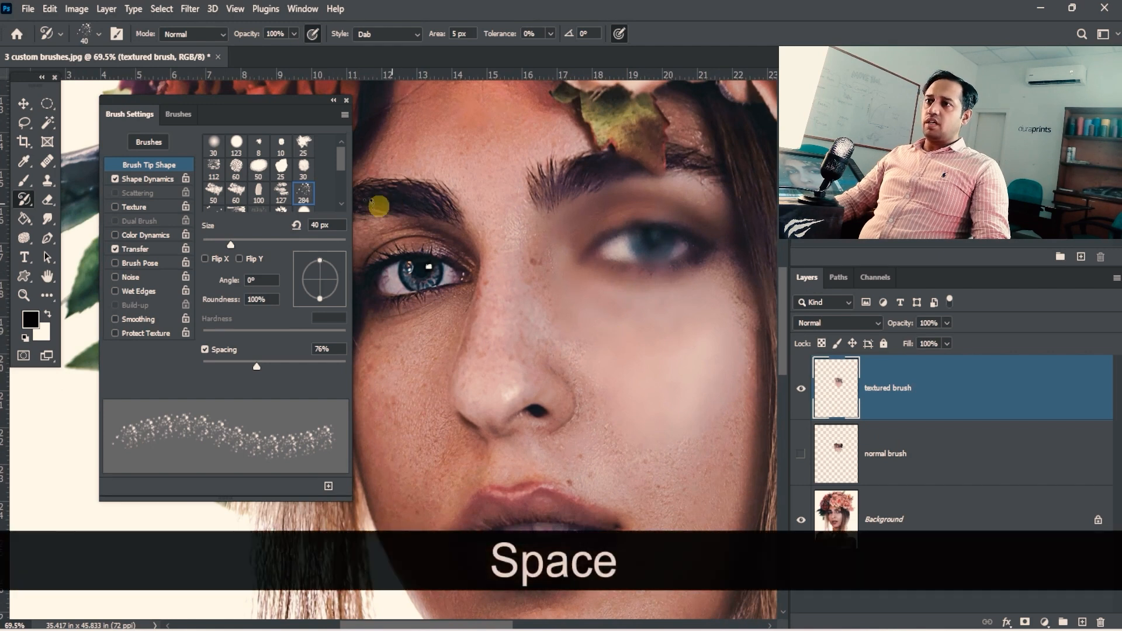
Paint over the portrait's other eye and cheek with the soft round 30 px tip, refining the details at 15 px.
click(214, 143)
mouse_move(464, 262)
mouse_down()
mouse_move(530, 271)
mouse_move(530, 294)
mouse_move(467, 297)
mouse_move(482, 275)
mouse_move(448, 297)
mouse_move(520, 293)
mouse_move(505, 277)
mouse_move(453, 274)
mouse_move(463, 303)
mouse_move(536, 284)
mouse_move(508, 255)
mouse_move(472, 251)
mouse_move(441, 284)
mouse_move(536, 263)
mouse_move(470, 227)
mouse_up()
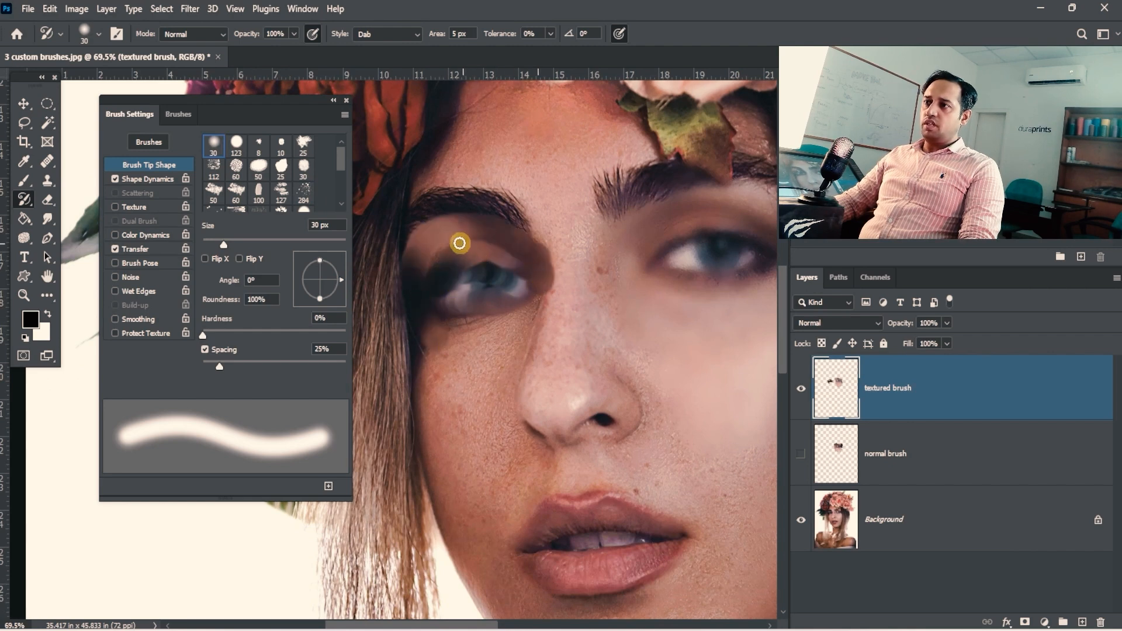
mouse_move(459, 243)
mouse_down()
mouse_move(444, 284)
mouse_move(528, 285)
mouse_move(525, 341)
mouse_move(523, 325)
mouse_move(501, 369)
mouse_move(483, 321)
mouse_move(449, 370)
mouse_move(501, 313)
mouse_move(447, 320)
mouse_move(427, 404)
mouse_move(475, 361)
mouse_move(492, 409)
mouse_up()
key(bracketleft)
key(bracketleft)
key(bracketleft)
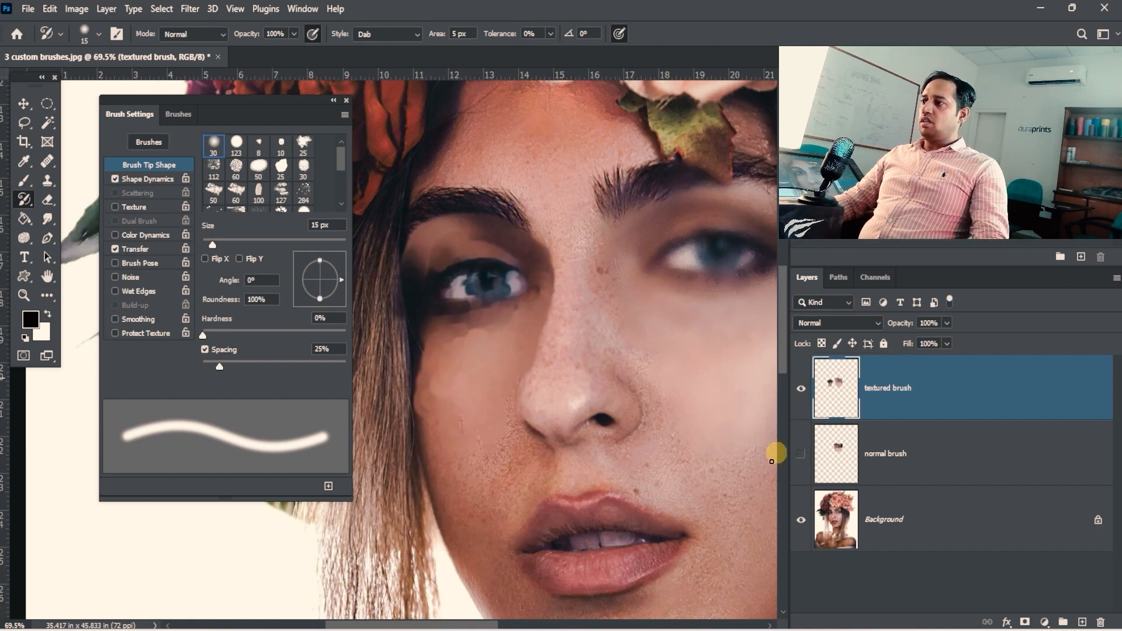
Hide the Background layer to examine the round and textured dabs up close, and show it again.
click(804, 522)
ctrl+click(580, 400)
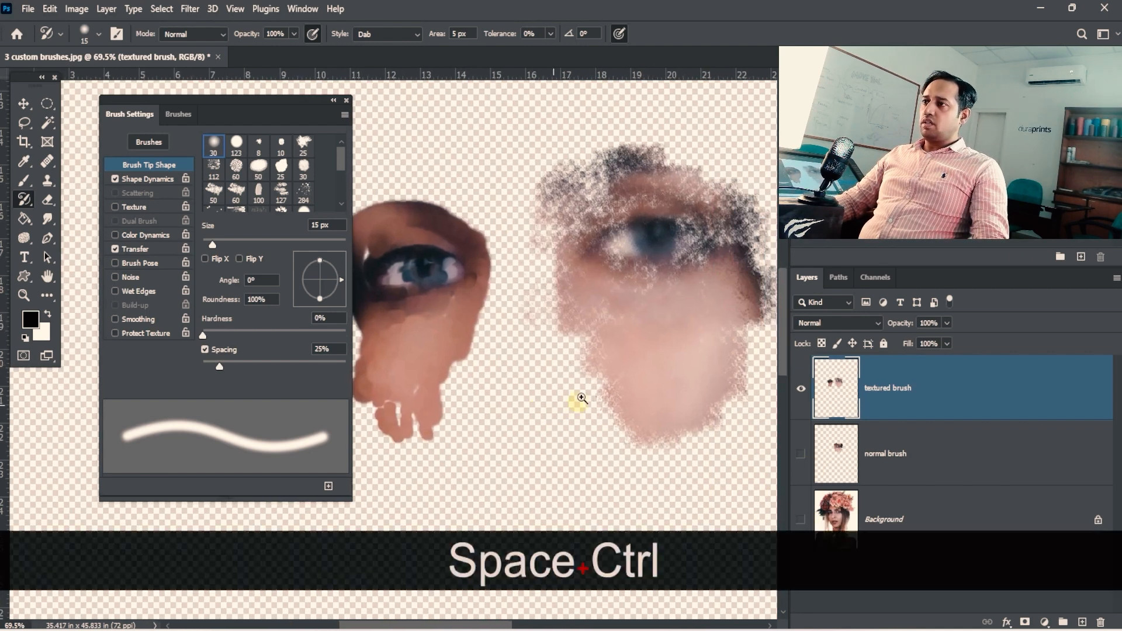
drag(644, 233, 683, 245)
mouse_move(666, 301)
mouse_down()
mouse_move(602, 306)
mouse_move(644, 300)
mouse_move(639, 318)
mouse_move(678, 313)
mouse_move(710, 272)
mouse_move(703, 293)
mouse_move(603, 323)
mouse_move(633, 314)
mouse_move(536, 313)
mouse_move(561, 285)
mouse_move(573, 295)
mouse_move(512, 299)
mouse_up()
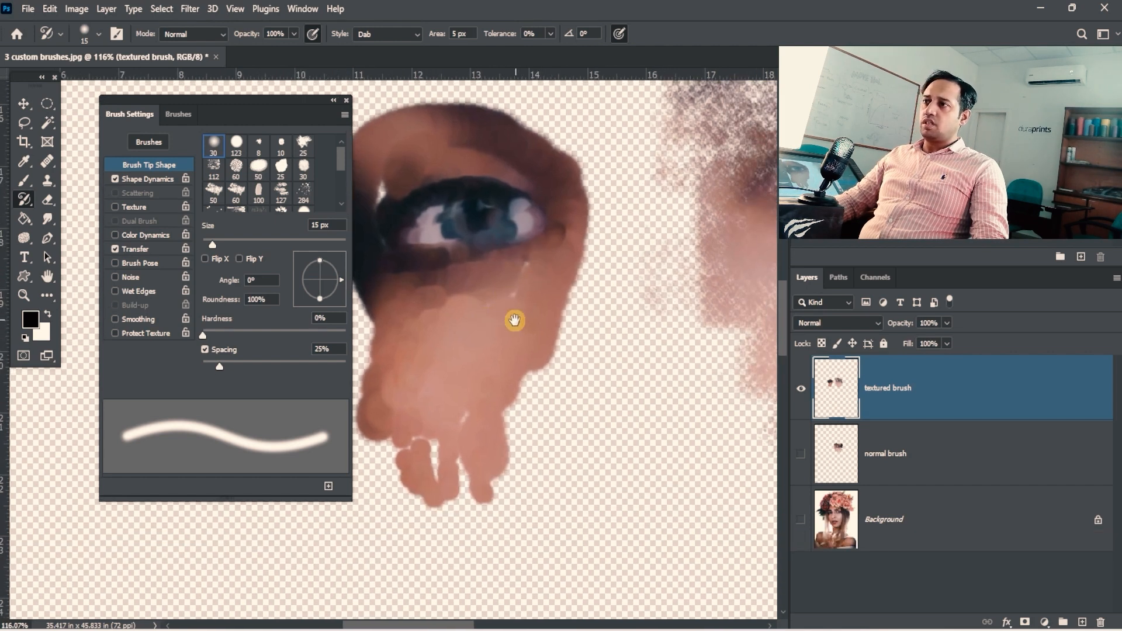
click(818, 519)
Erase the dabs over the pupil of the textured eye with the 25 px Eraser to reveal the original catchlight.
drag(706, 400, 614, 354)
drag(737, 331, 609, 300)
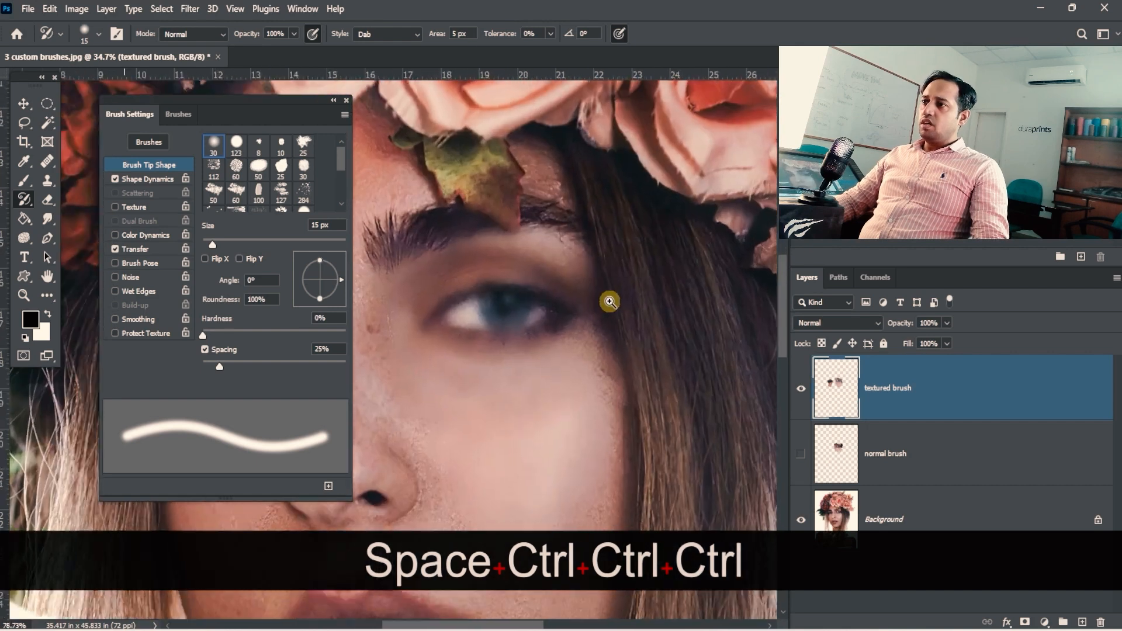
mouse_move(529, 312)
mouse_down()
mouse_move(561, 309)
mouse_move(518, 316)
mouse_up()
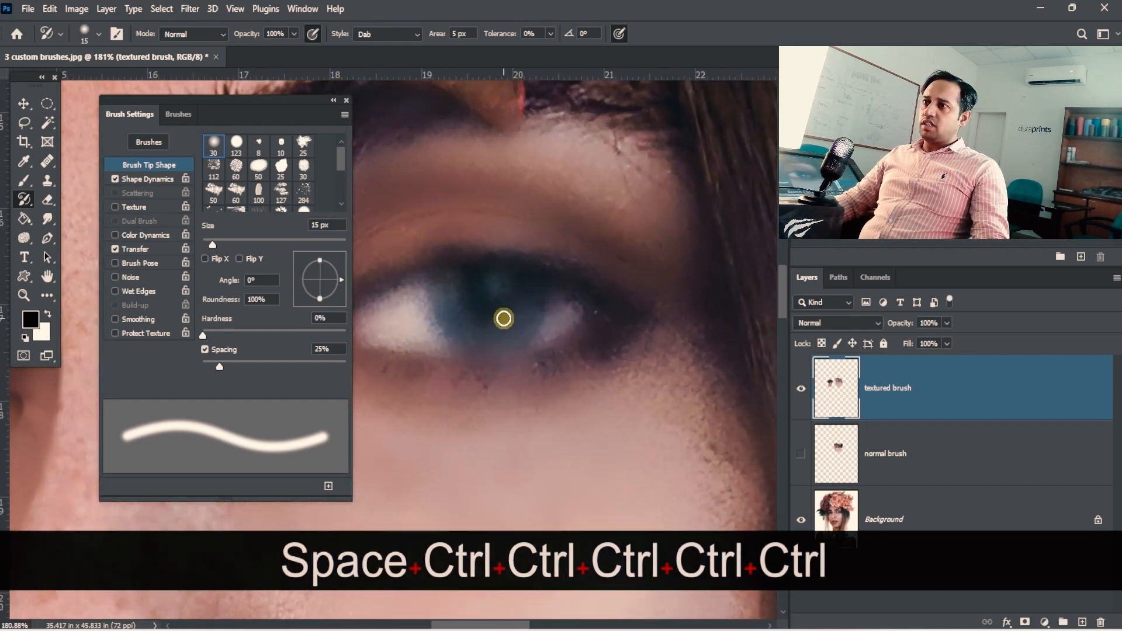
drag(549, 361, 586, 342)
mouse_move(537, 295)
mouse_down()
mouse_move(566, 286)
mouse_move(554, 306)
mouse_up()
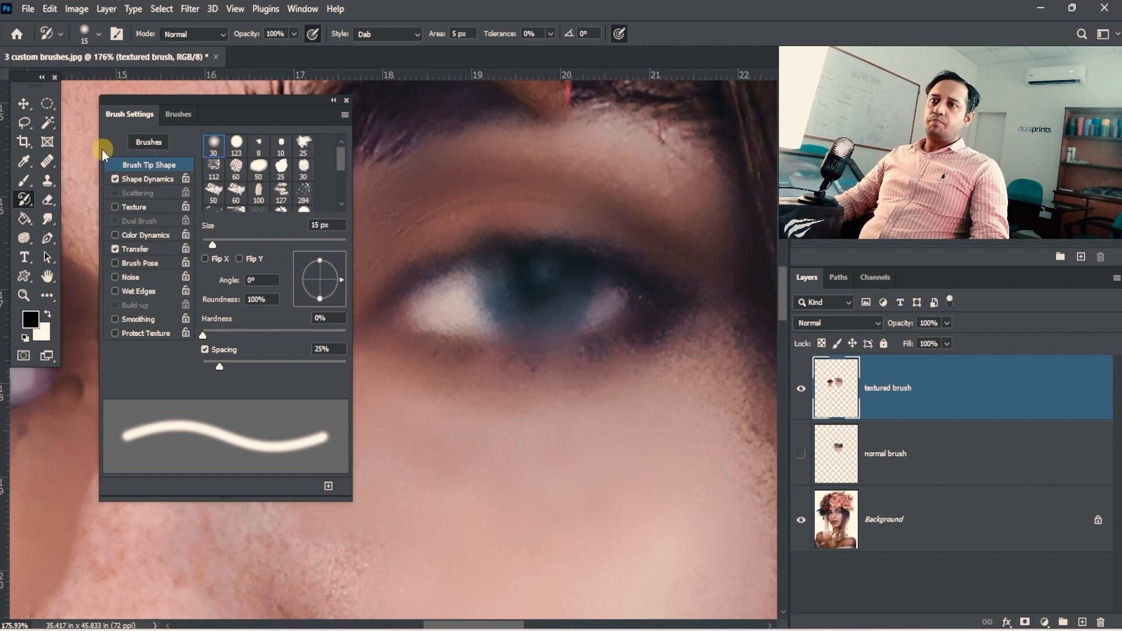
click(48, 199)
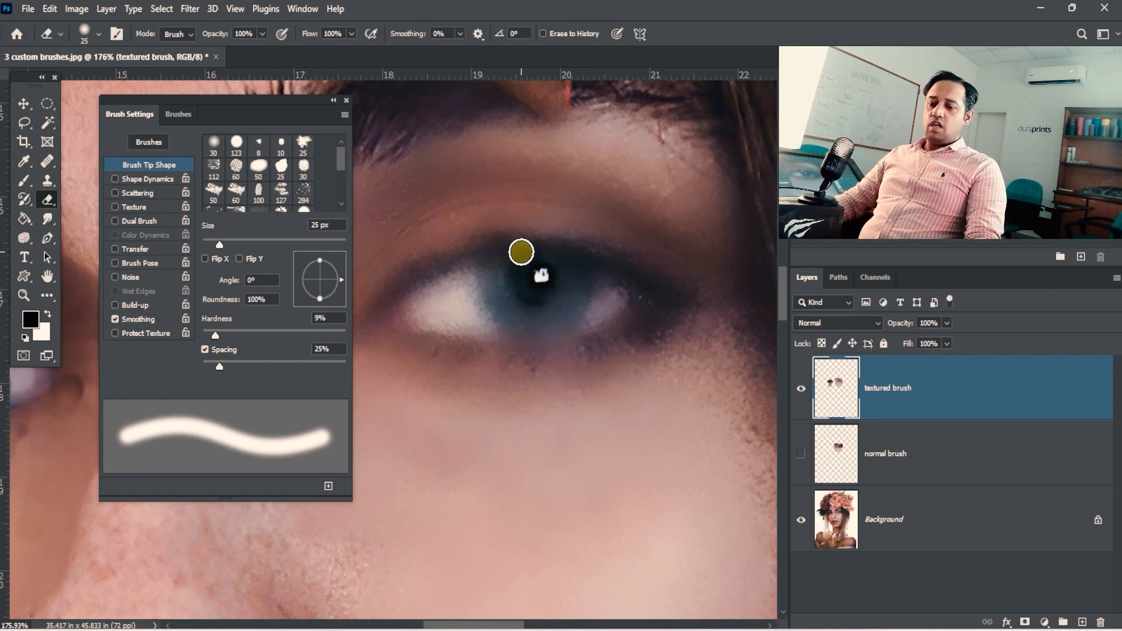
Reduce the Eraser to 8 px at 59% opacity and erase along the eye's outline and lower lashes.
key(bracketleft)
key(bracketleft)
key(bracketleft)
click(947, 323)
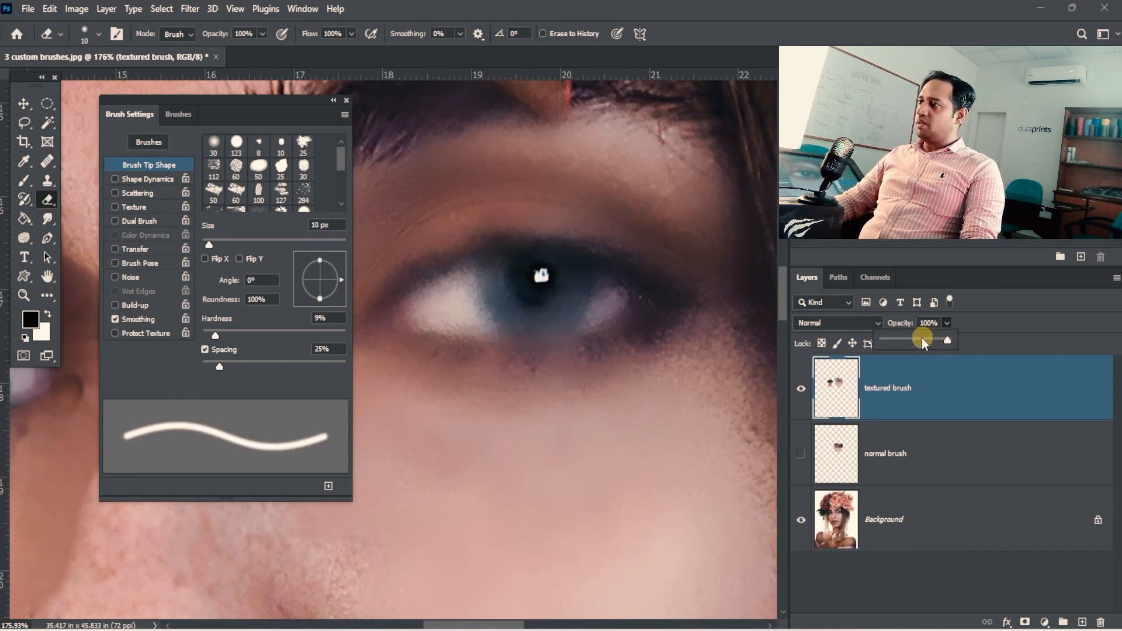
mouse_move(922, 342)
mouse_down()
mouse_move(906, 340)
mouse_move(968, 346)
mouse_up()
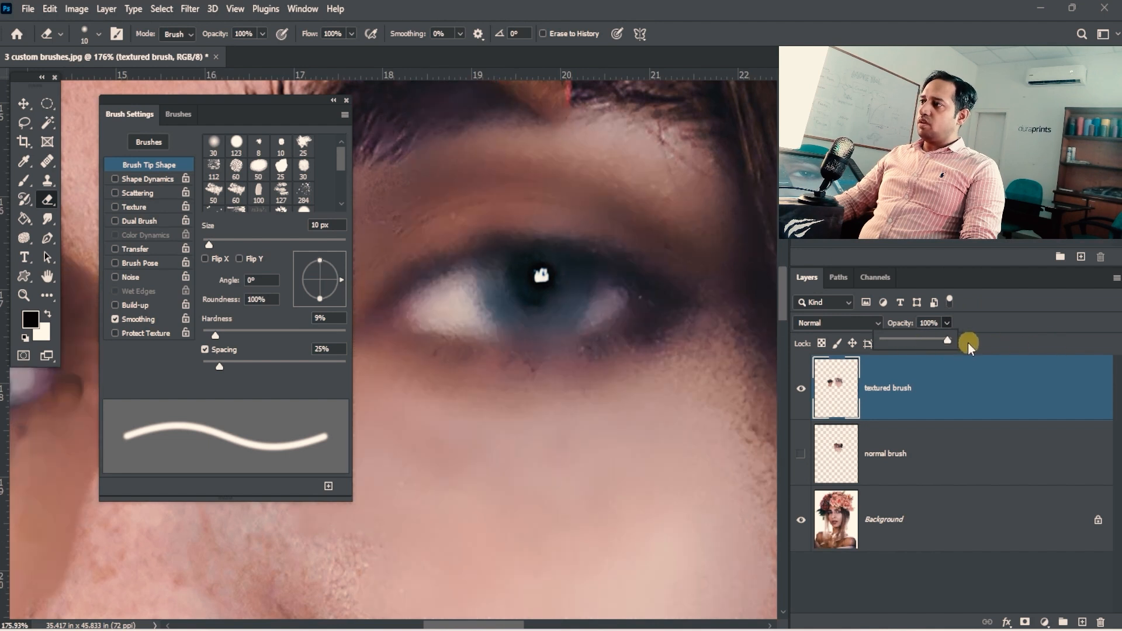
key(bracketleft)
key(bracketleft)
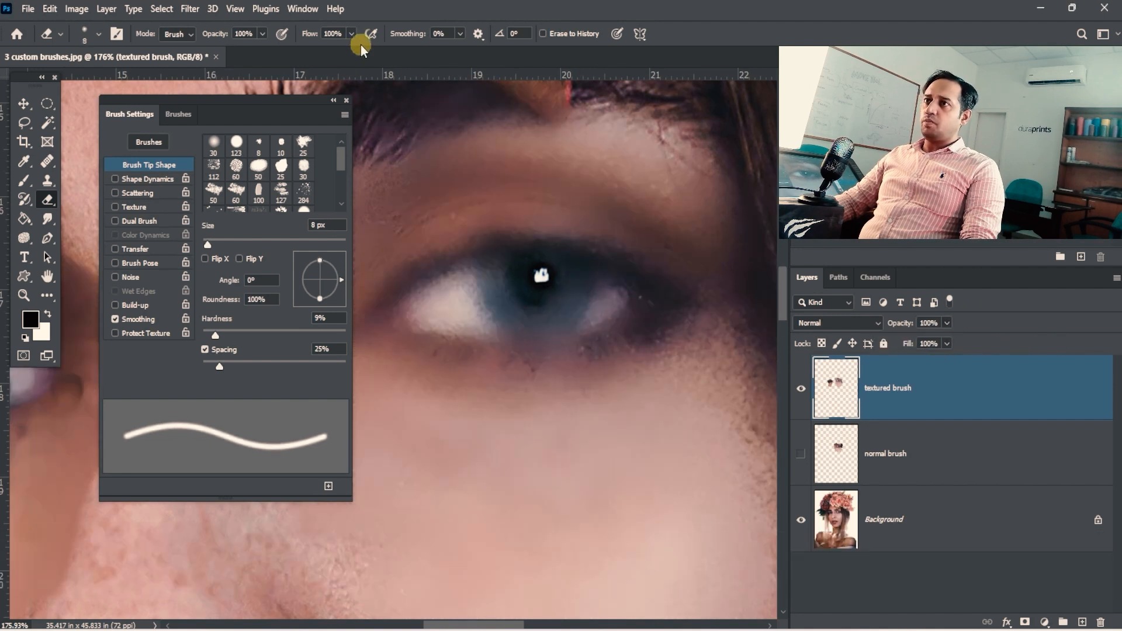
click(262, 35)
mouse_move(542, 257)
mouse_down()
mouse_move(505, 252)
mouse_move(438, 270)
mouse_move(386, 334)
mouse_up()
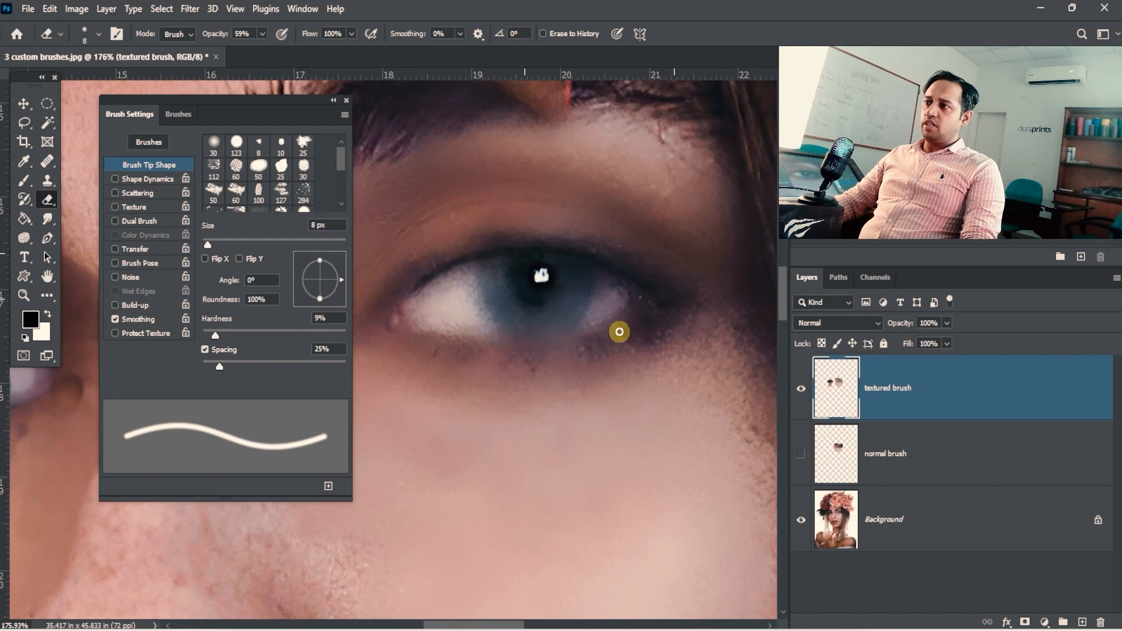
mouse_move(409, 323)
mouse_down()
mouse_move(623, 340)
mouse_move(584, 345)
mouse_up()
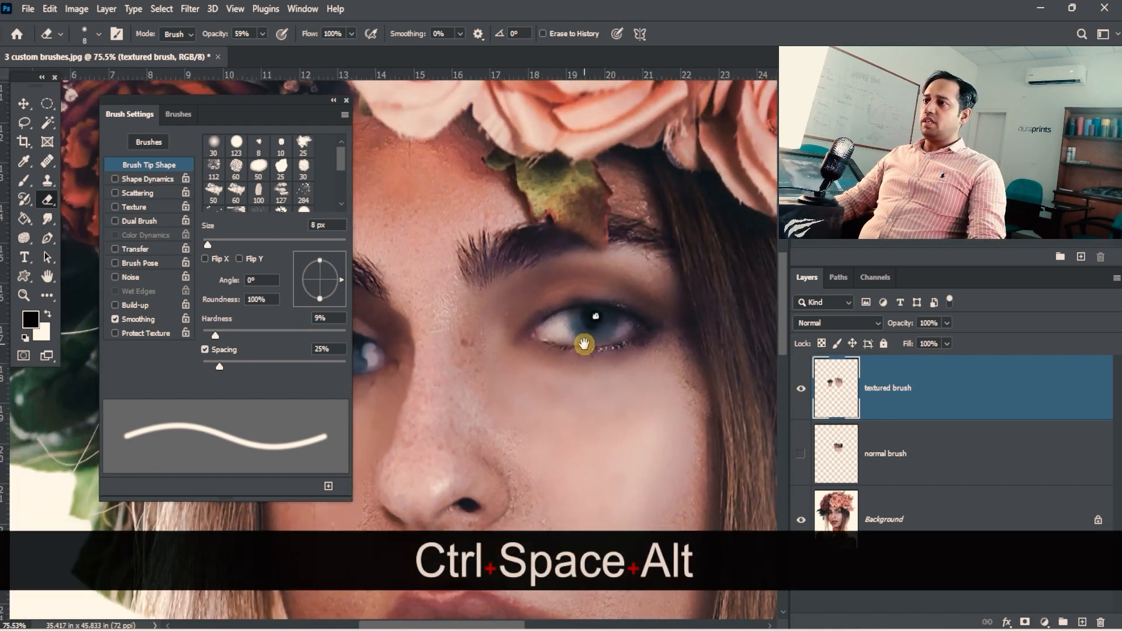
Paint over the large central rose using the Art History Brush with the 284 px textured tip reduced to 125 px and 80 px.
drag(671, 361, 631, 339)
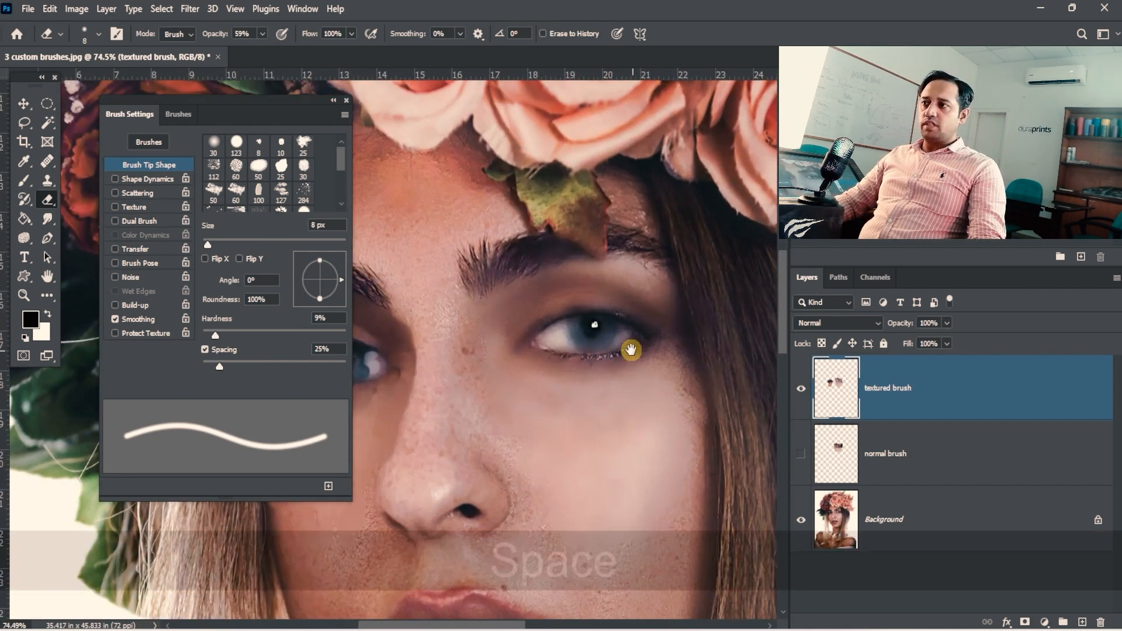
drag(690, 366, 695, 383)
drag(530, 278, 538, 327)
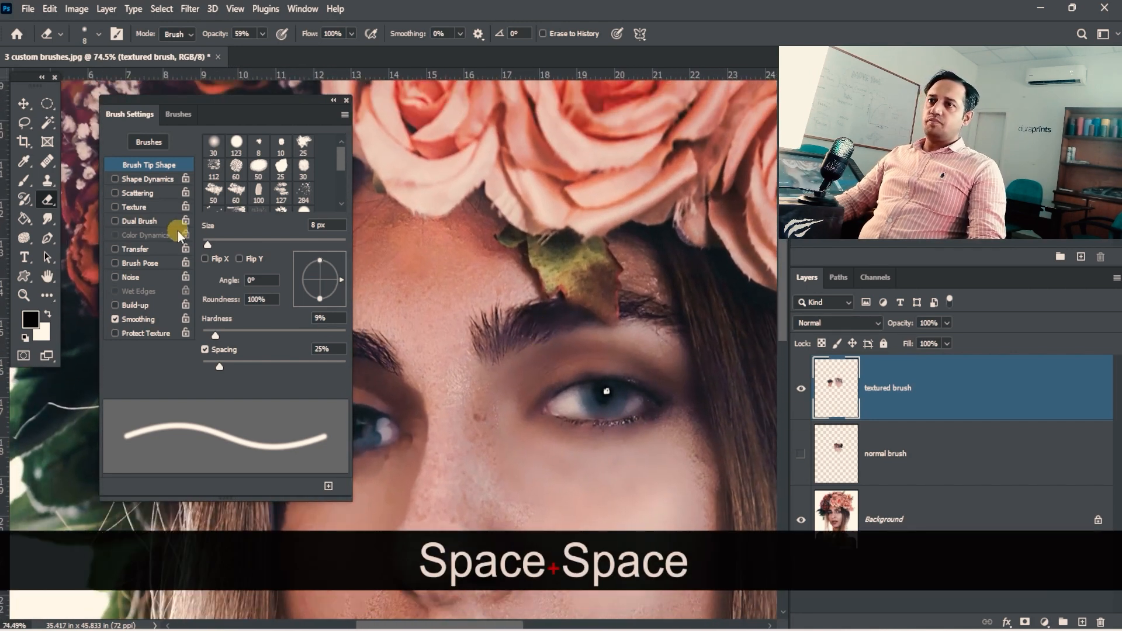
click(21, 200)
drag(505, 213, 455, 325)
drag(617, 289, 588, 286)
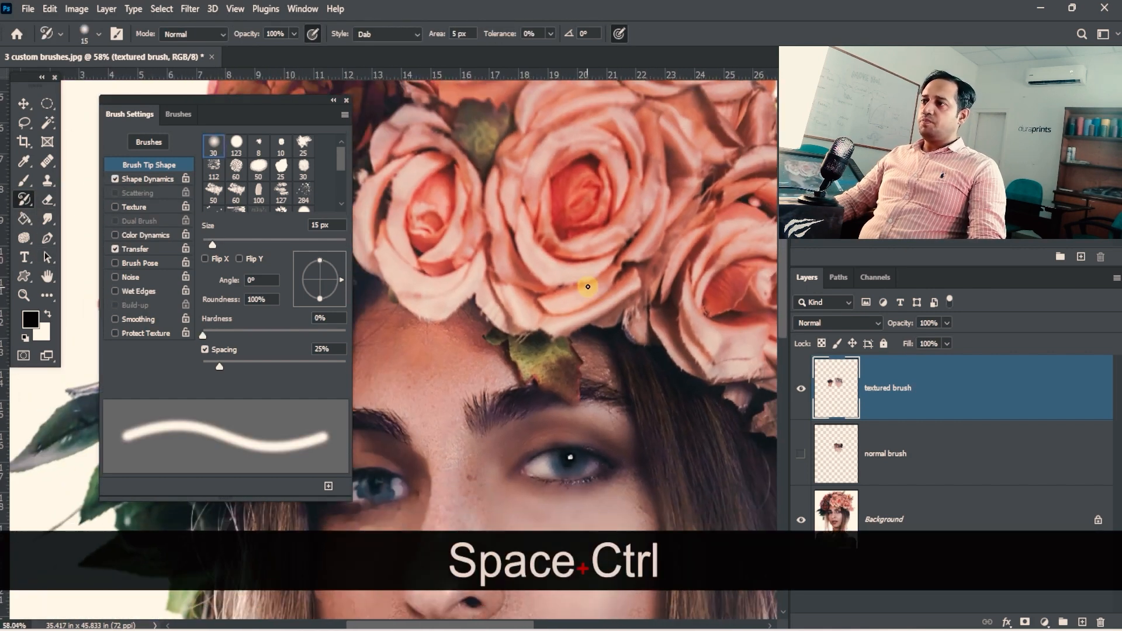
click(305, 190)
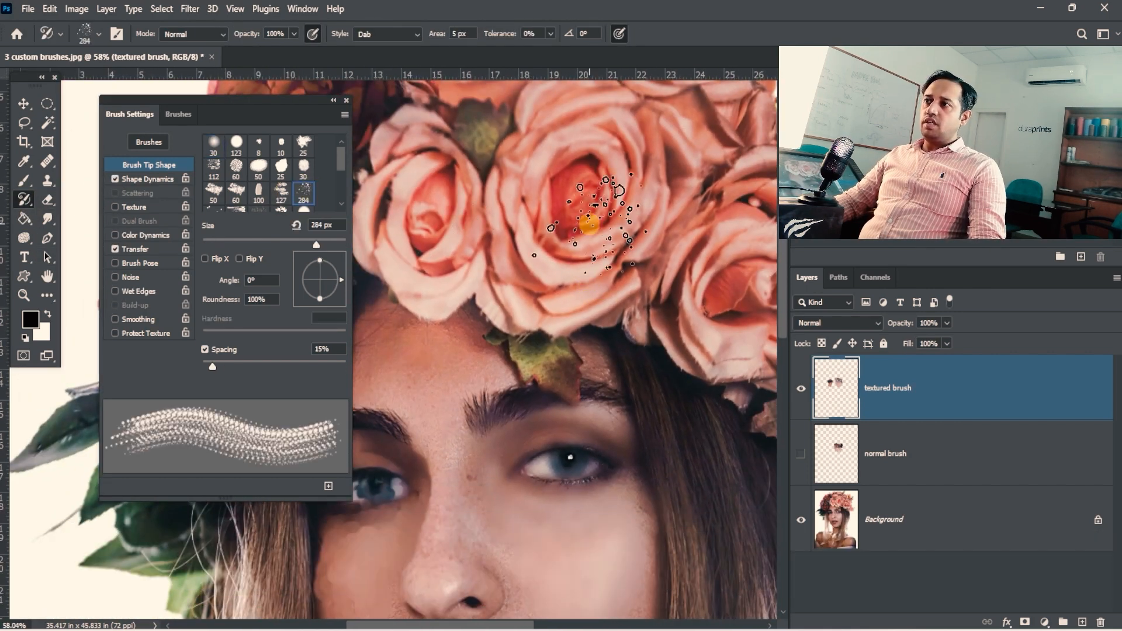
key(bracketleft)
key(bracketleft)
key(bracketleft)
key(bracketleft)
key(bracketleft)
key(bracketleft)
key(bracketleft)
key(bracketleft)
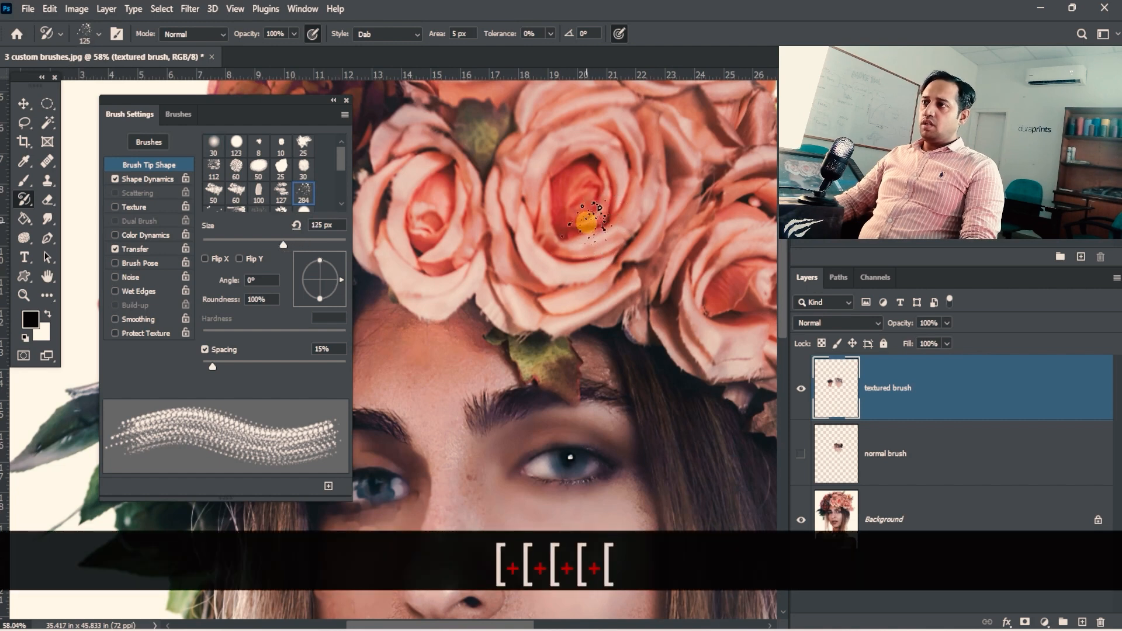
mouse_move(591, 219)
mouse_down()
mouse_move(631, 170)
mouse_move(543, 175)
mouse_move(601, 320)
mouse_move(570, 301)
mouse_move(663, 230)
mouse_move(614, 240)
mouse_up()
ctrl+alt+click(562, 369)
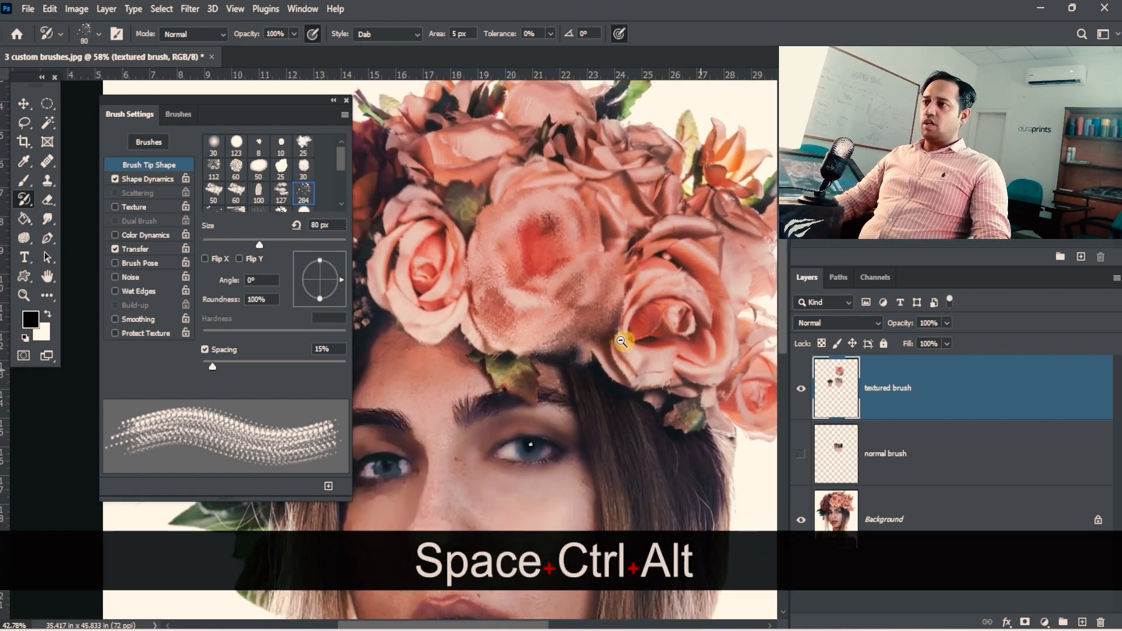
Paint 80 px textured dabs over the remaining crown flowers, the green leaves and the upper hair beneath them.
mouse_move(642, 295)
mouse_down()
mouse_move(719, 245)
mouse_move(619, 249)
mouse_move(642, 199)
mouse_move(549, 165)
mouse_move(560, 222)
mouse_move(509, 281)
mouse_move(503, 336)
mouse_move(516, 266)
mouse_move(453, 185)
mouse_move(453, 233)
mouse_move(472, 274)
mouse_move(575, 253)
mouse_move(520, 306)
mouse_move(584, 307)
mouse_move(491, 321)
mouse_move(546, 354)
mouse_move(447, 315)
mouse_move(488, 196)
mouse_move(439, 193)
mouse_up()
key(space)
mouse_move(441, 350)
mouse_down()
mouse_move(471, 358)
mouse_move(475, 431)
mouse_move(501, 444)
mouse_move(479, 493)
mouse_move(523, 496)
mouse_move(523, 523)
mouse_up()
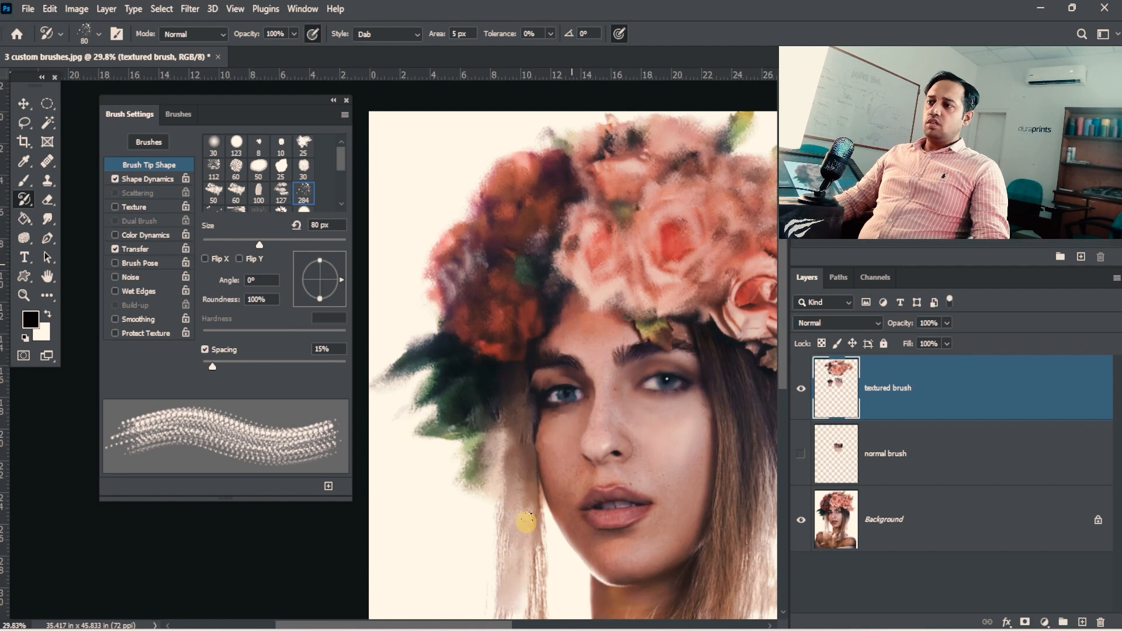
Paint 80 px textured dabs over the long hair framing the face and the shadowed hair below the roses.
drag(623, 395, 532, 412)
mouse_move(496, 380)
mouse_down()
mouse_move(532, 380)
mouse_move(555, 330)
mouse_move(557, 345)
mouse_move(590, 354)
mouse_move(600, 340)
mouse_move(647, 367)
mouse_move(633, 358)
mouse_move(620, 375)
mouse_move(635, 422)
mouse_move(681, 366)
mouse_move(707, 384)
mouse_move(716, 411)
mouse_move(694, 504)
mouse_move(714, 367)
mouse_move(735, 361)
mouse_move(723, 409)
mouse_move(707, 371)
mouse_move(645, 409)
mouse_move(689, 393)
mouse_move(550, 345)
mouse_move(647, 308)
mouse_move(634, 294)
mouse_move(672, 243)
mouse_move(605, 275)
mouse_move(581, 321)
mouse_up()
mouse_move(558, 370)
mouse_down()
mouse_move(698, 205)
mouse_move(676, 181)
mouse_up()
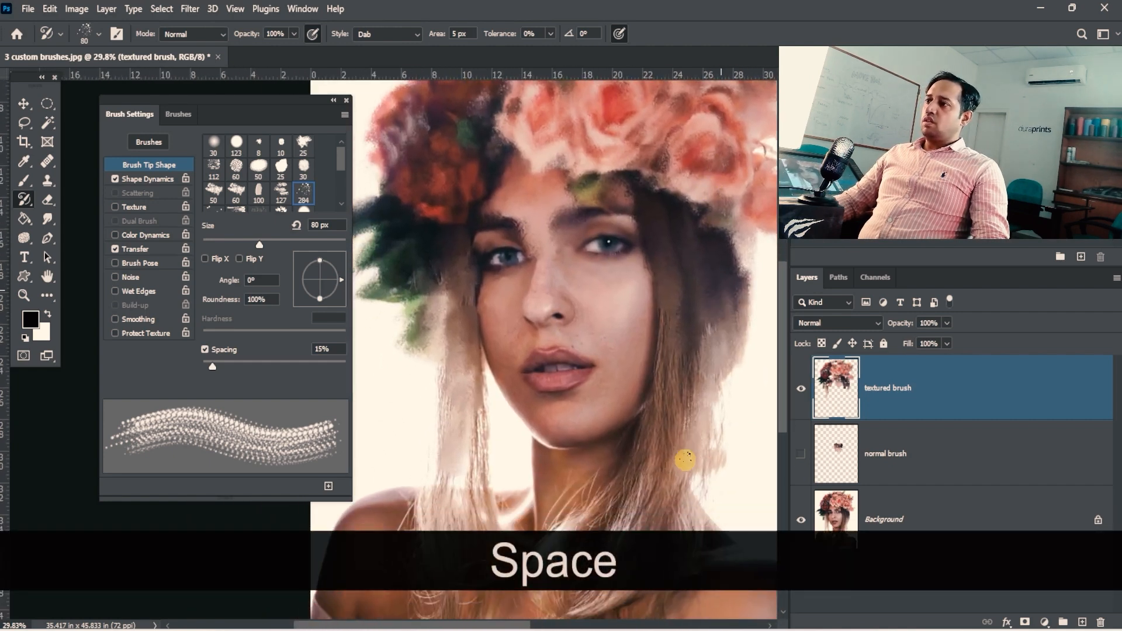
mouse_move(684, 460)
mouse_down()
mouse_move(691, 304)
mouse_move(666, 276)
mouse_move(642, 449)
mouse_move(633, 325)
mouse_up()
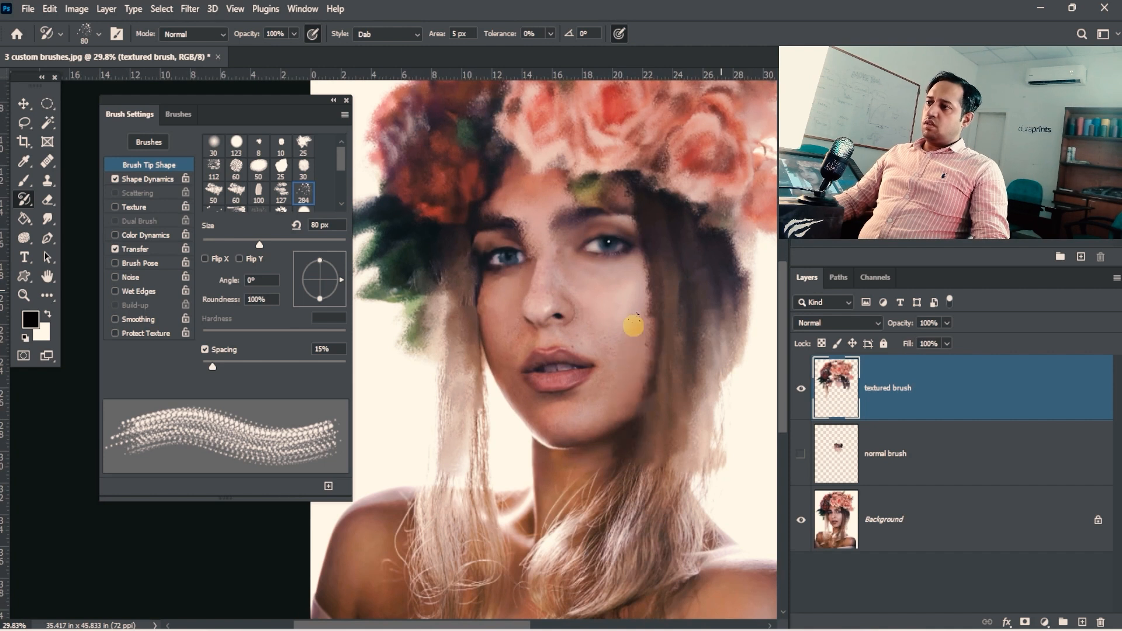
Paint 80 px textured dabs over the lips, nose and cheeks, and down the hair strands toward the shoulder.
mouse_move(587, 392)
mouse_down()
mouse_move(544, 387)
mouse_move(511, 344)
mouse_move(528, 410)
mouse_move(567, 431)
mouse_move(514, 313)
mouse_move(494, 369)
mouse_move(506, 410)
mouse_move(560, 451)
mouse_move(537, 377)
mouse_up()
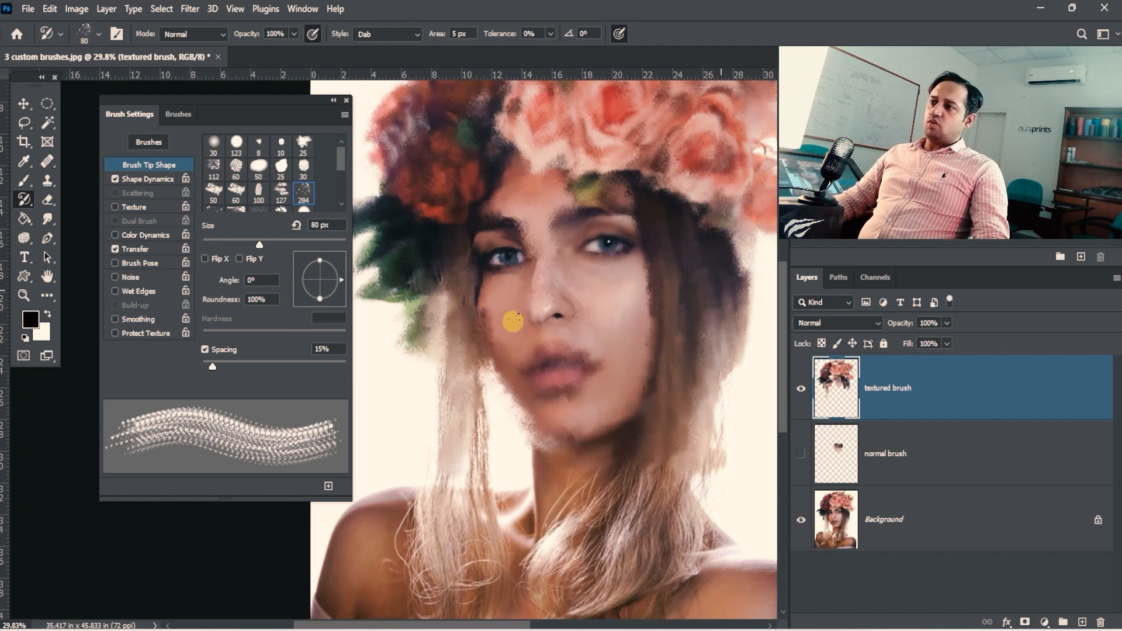
mouse_move(547, 304)
mouse_down()
mouse_move(520, 270)
mouse_move(488, 317)
mouse_move(475, 290)
mouse_move(484, 450)
mouse_move(495, 343)
mouse_up()
key(space)
drag(518, 440, 603, 318)
drag(514, 155, 476, 158)
drag(526, 343, 531, 427)
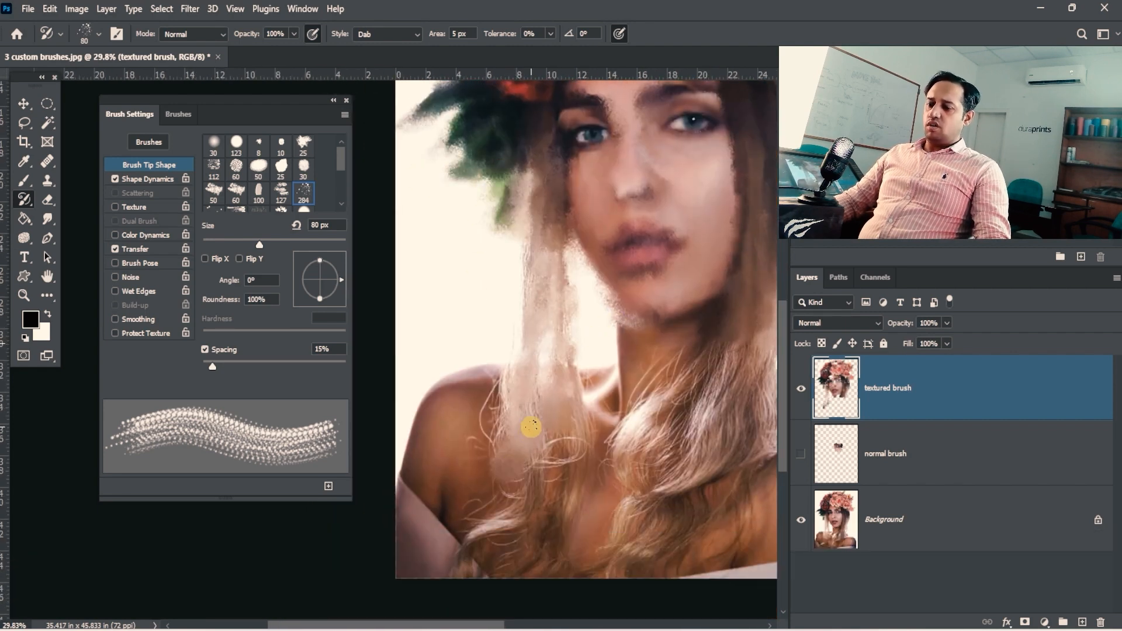
Enlarge the textured tip to 250 px and paint over the wavy hair falling across the chest.
key(bracketright)
key(bracketright)
key(bracketright)
key(bracketright)
key(bracketright)
key(bracketright)
key(bracketright)
key(space)
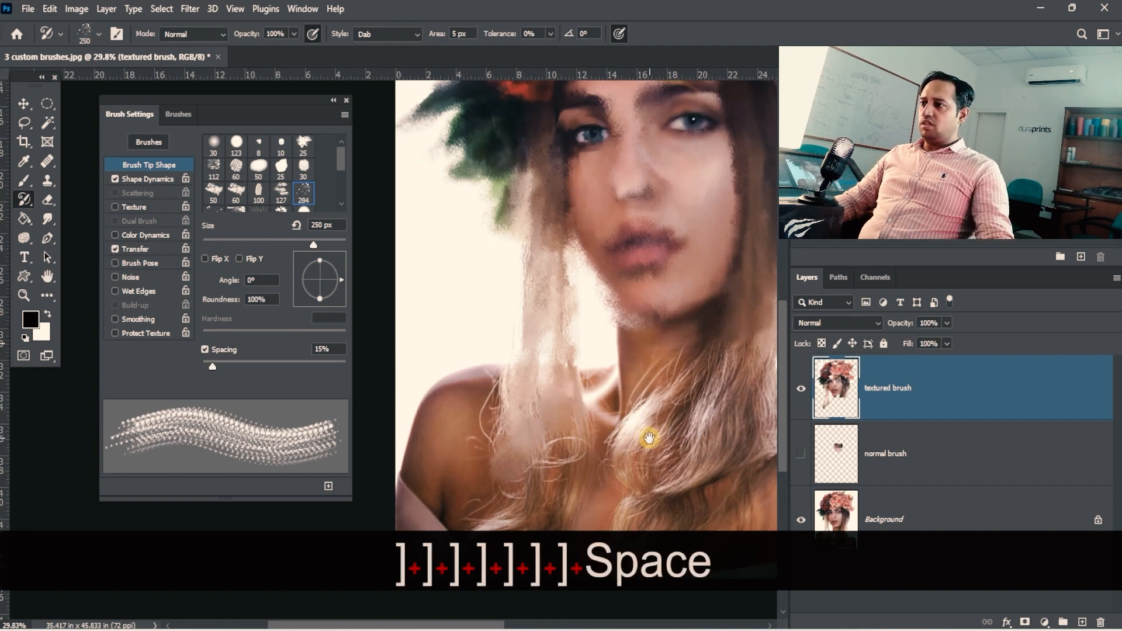
scroll(665, 435, down, 2)
drag(664, 435, 514, 351)
mouse_move(591, 345)
mouse_down()
mouse_move(518, 333)
mouse_move(477, 321)
mouse_move(511, 304)
mouse_move(484, 290)
mouse_move(661, 294)
mouse_up()
key(space)
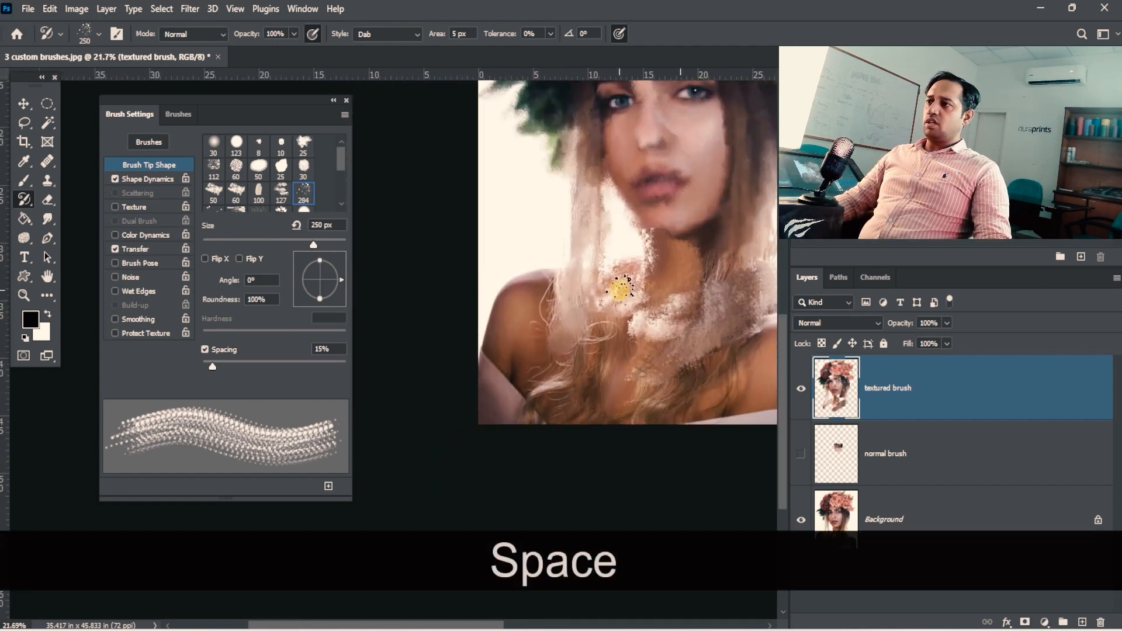
Cover the shoulders, chest and surrounding lower hair with broad 250 px textured dabs.
mouse_move(575, 271)
mouse_down()
mouse_move(530, 298)
mouse_move(472, 424)
mouse_up()
key(space)
drag(613, 314, 567, 328)
mouse_move(602, 336)
mouse_down()
mouse_move(541, 438)
mouse_move(491, 392)
mouse_move(456, 402)
mouse_up()
drag(601, 344, 578, 425)
drag(681, 351, 646, 454)
drag(707, 366, 660, 447)
key(space)
drag(629, 464, 547, 473)
mouse_move(615, 367)
mouse_down()
mouse_move(614, 450)
mouse_move(671, 426)
mouse_move(678, 355)
mouse_move(709, 471)
mouse_move(614, 433)
mouse_move(526, 427)
mouse_up()
key(space)
drag(599, 397, 638, 468)
Try painting over the eye on the shadowed side with a smaller textured tip, and undo the stroke.
key(ctrl+space)
drag(591, 321, 613, 324)
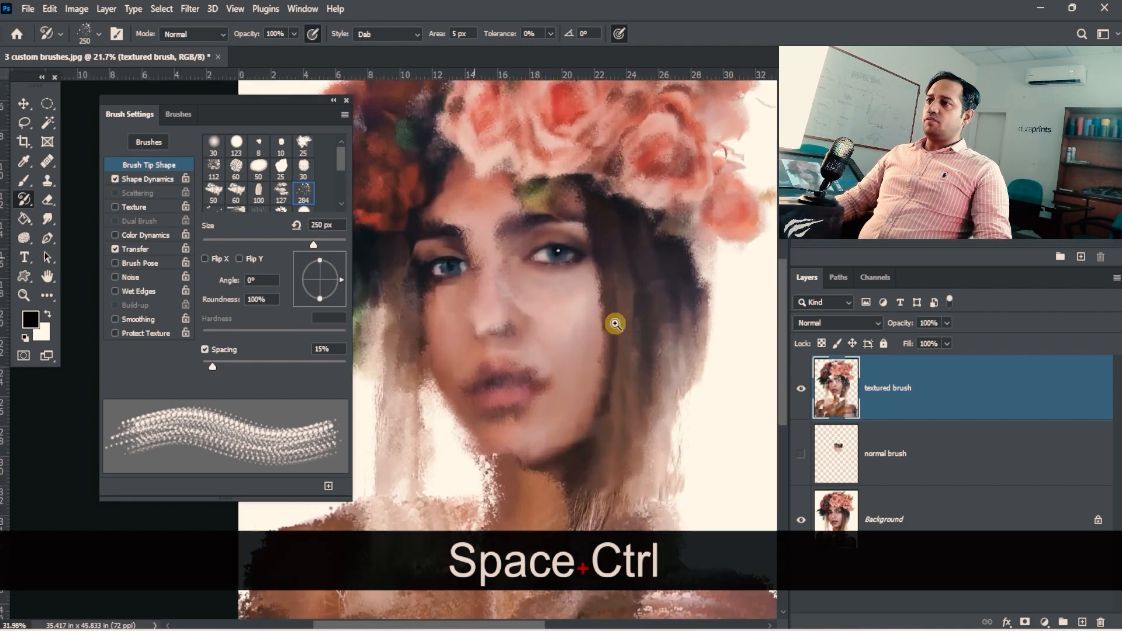
key(bracketleft)
key(bracketleft)
key(bracketleft)
key(bracketleft)
key(bracketleft)
key(bracketleft)
key(bracketleft)
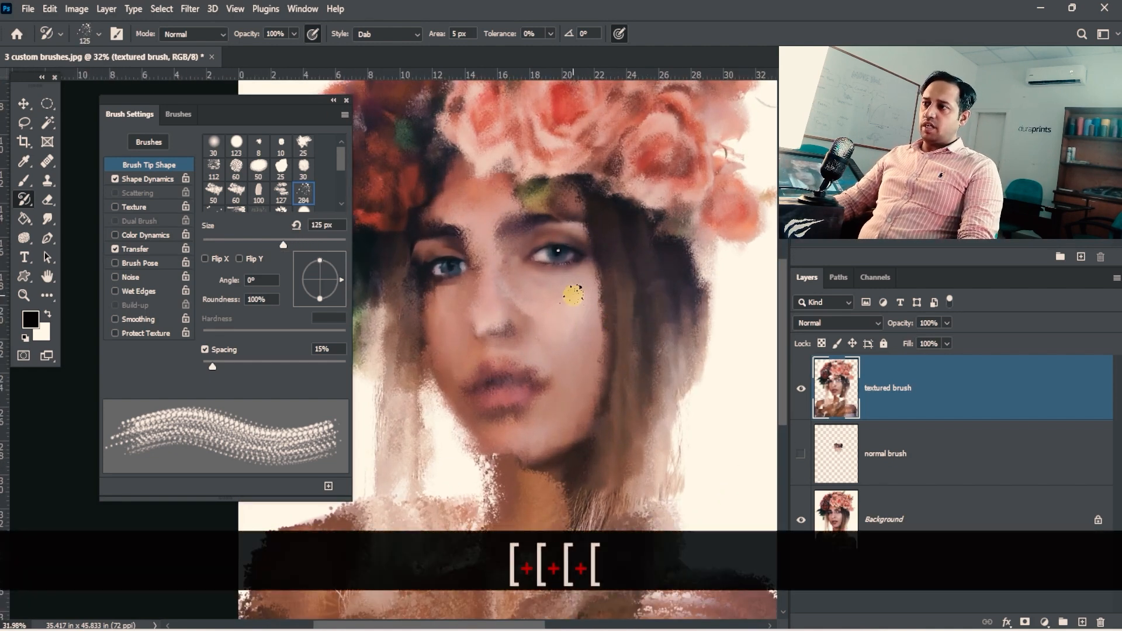
key(bracketleft)
key(bracketleft)
key(ctrl+space)
mouse_move(448, 269)
mouse_down()
mouse_move(475, 267)
mouse_move(435, 251)
mouse_move(499, 266)
mouse_up()
key(ctrl+z)
Reduce the textured tip to 35 px and repaint the eyebrow and eye area and the underside of the nose with finer dabs.
key(bracketleft)
key(bracketleft)
key(bracketleft)
key(bracketleft)
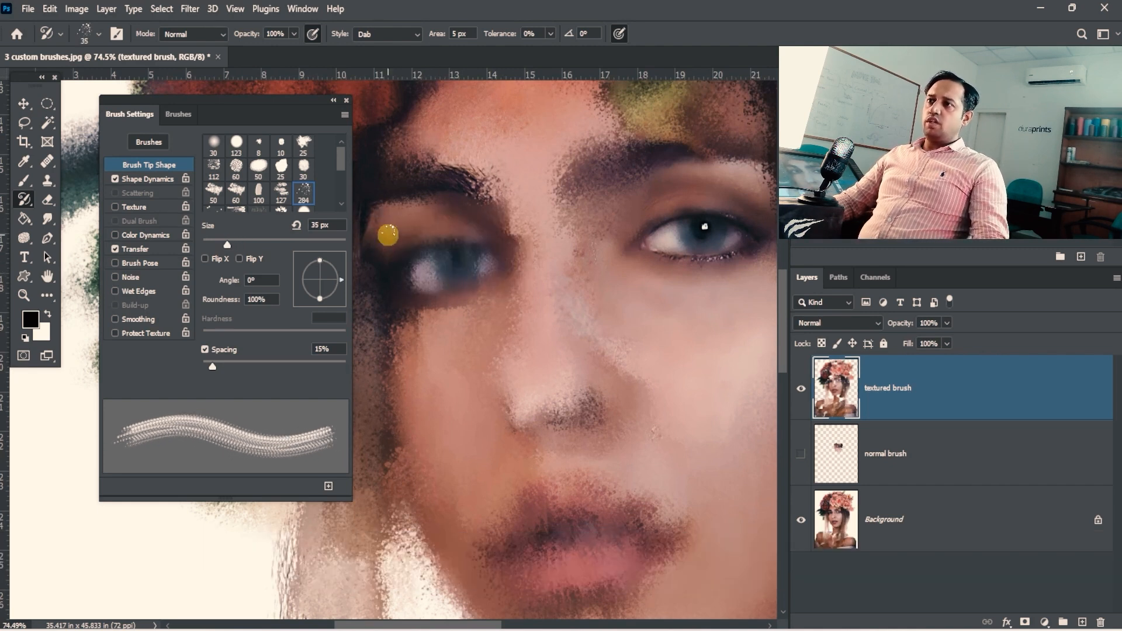
mouse_move(409, 153)
mouse_down()
mouse_move(460, 203)
mouse_move(468, 166)
mouse_move(524, 198)
mouse_up()
key(space)
drag(571, 205, 591, 60)
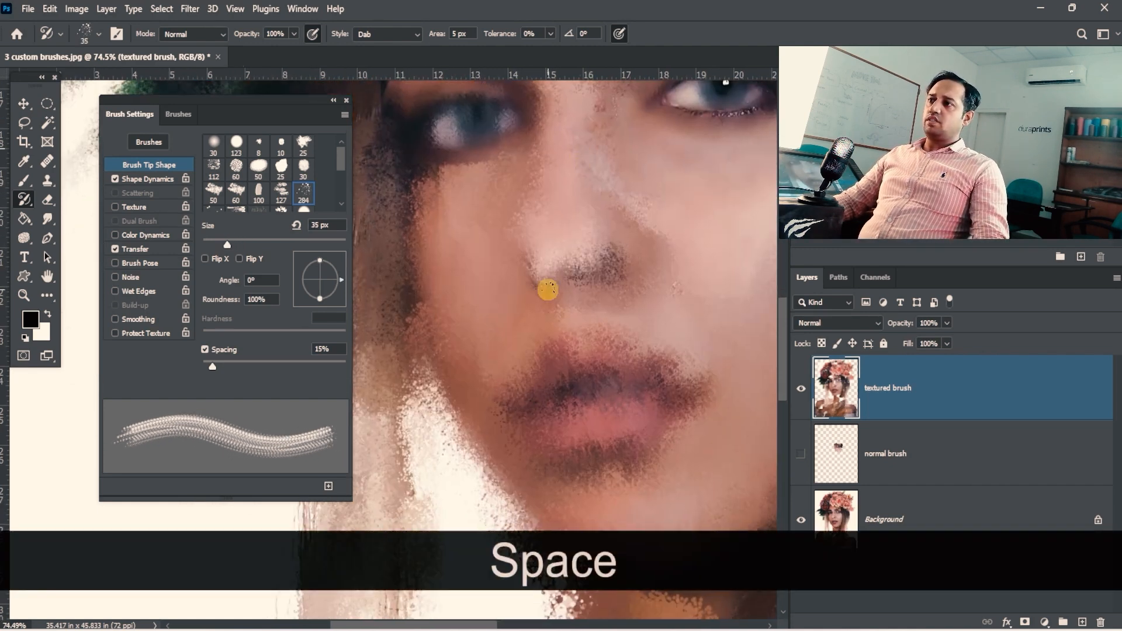
mouse_move(547, 289)
mouse_down()
mouse_move(546, 257)
mouse_move(561, 255)
mouse_move(619, 283)
mouse_up()
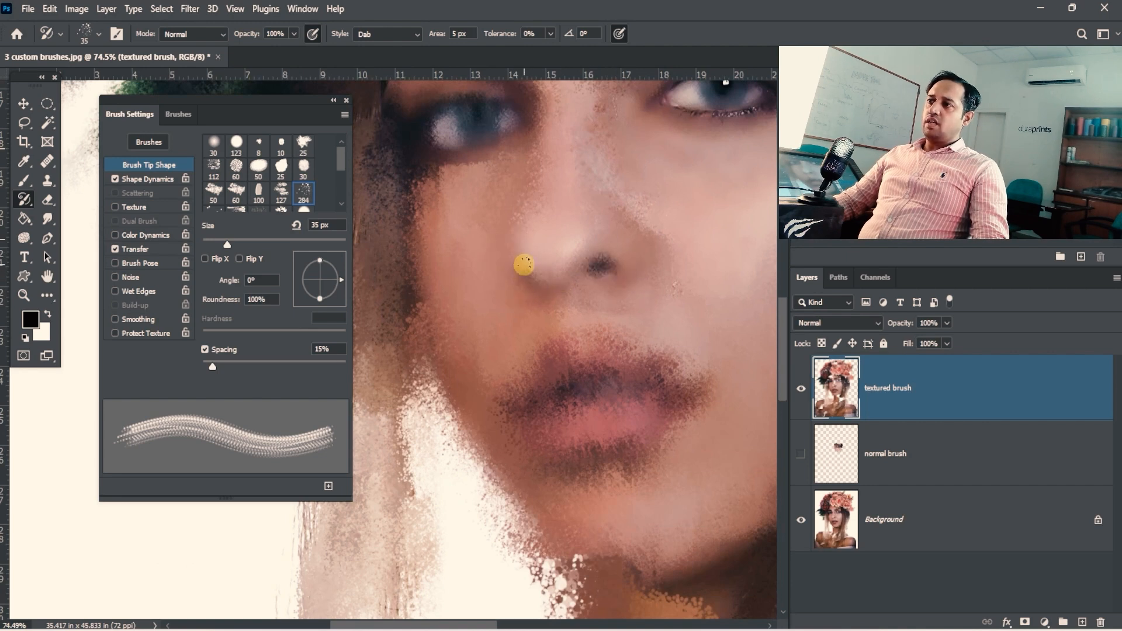
Repaint the upper and lower lip outlines with 35 px textured dabs.
key(space)
mouse_move(646, 328)
mouse_down()
mouse_move(635, 270)
mouse_move(526, 325)
mouse_move(511, 348)
mouse_up()
drag(616, 322, 652, 332)
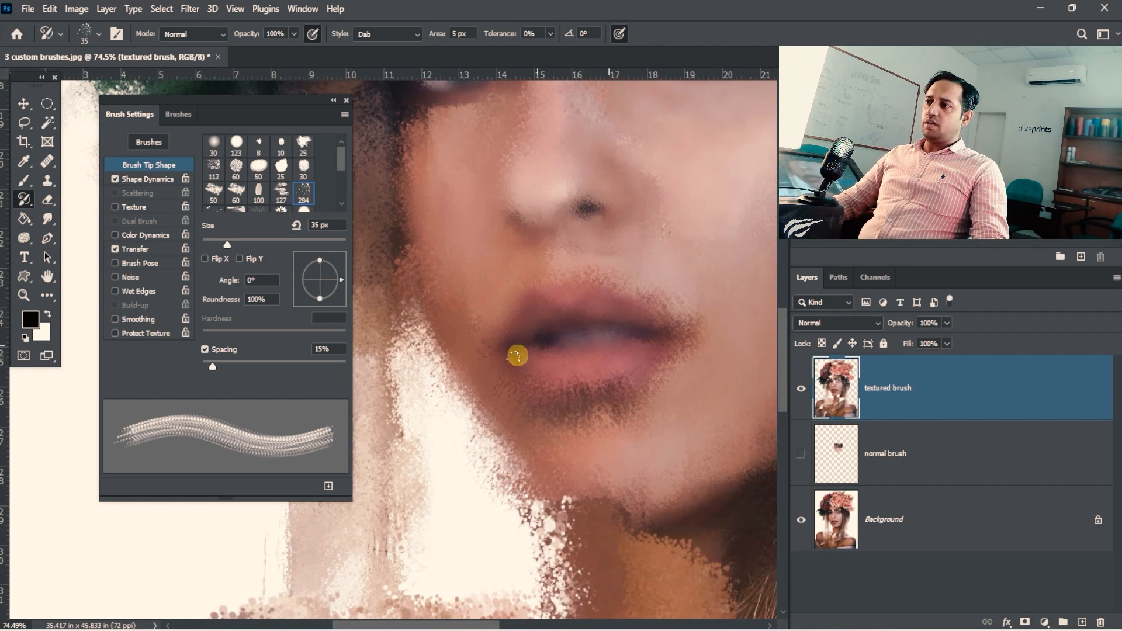
drag(660, 375, 550, 385)
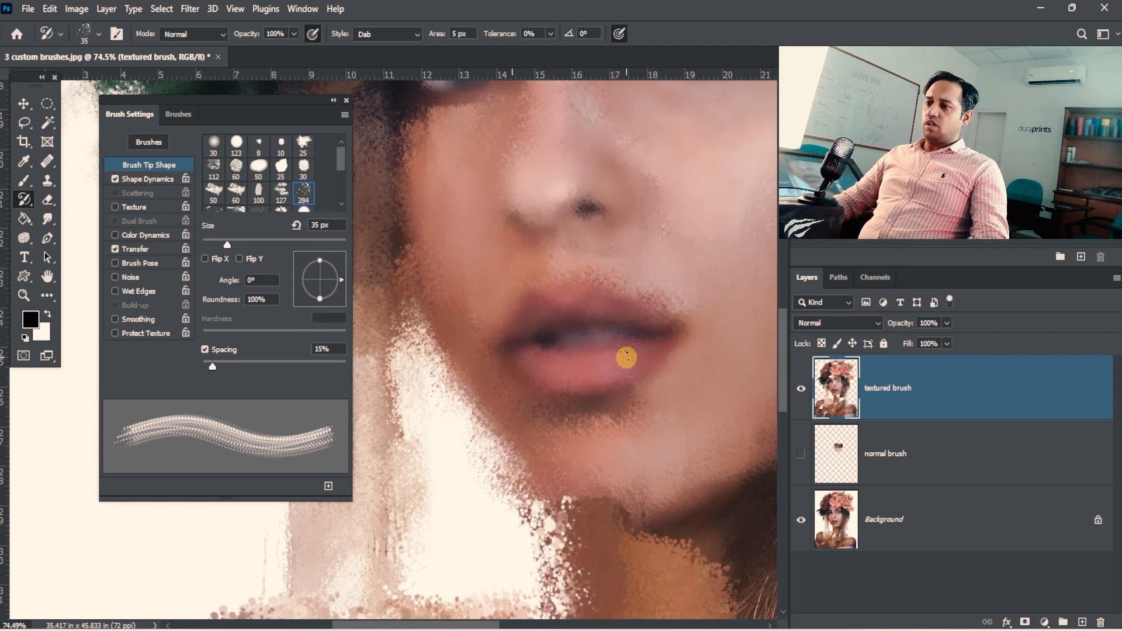
Reduce the textured tip to 20 px and refine the mouth and the jawline against the pale background.
key(bracketleft)
key(bracketleft)
key(bracketleft)
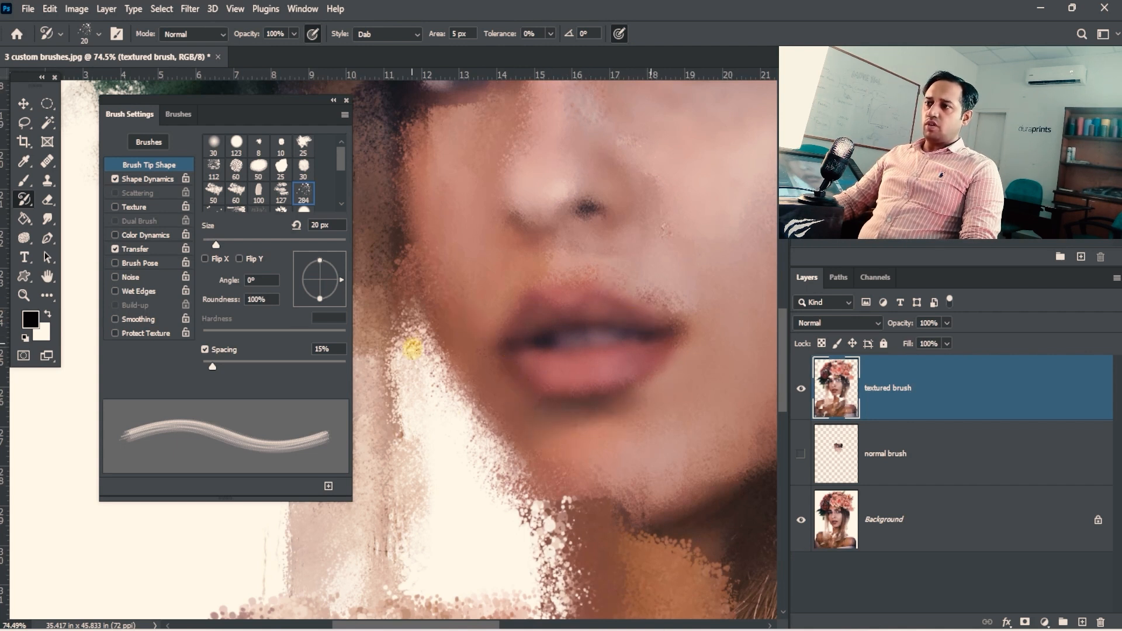
mouse_move(412, 349)
mouse_down()
mouse_move(531, 513)
mouse_move(386, 264)
mouse_up()
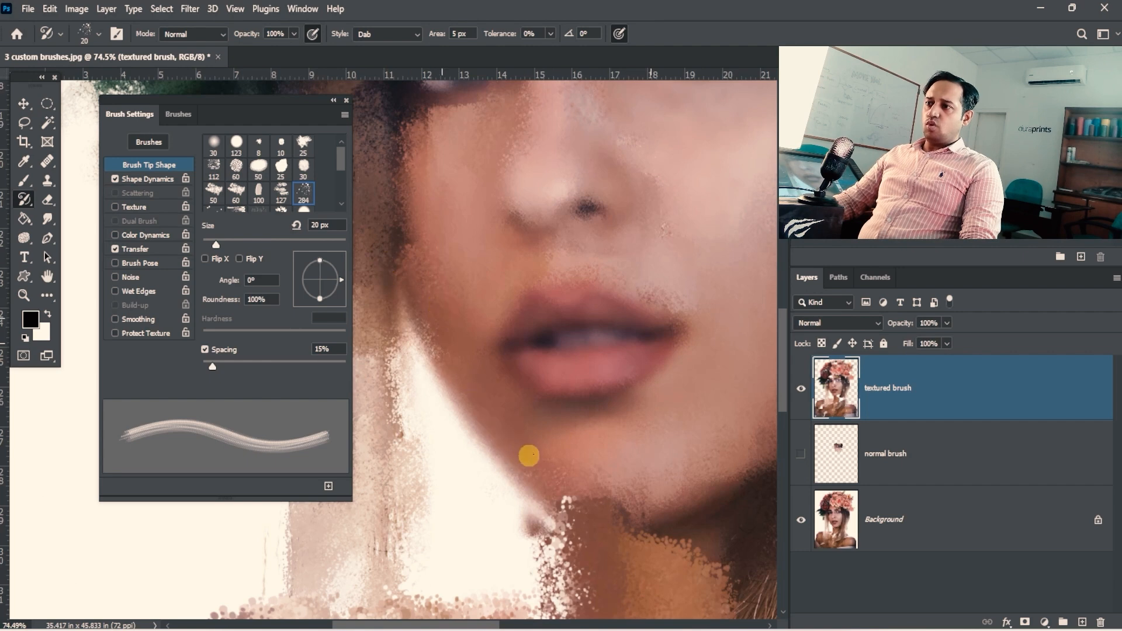
Refine the chin and the cheek edge along the hair on the other side of the face with 20 px dabs.
key(space)
drag(680, 501, 570, 485)
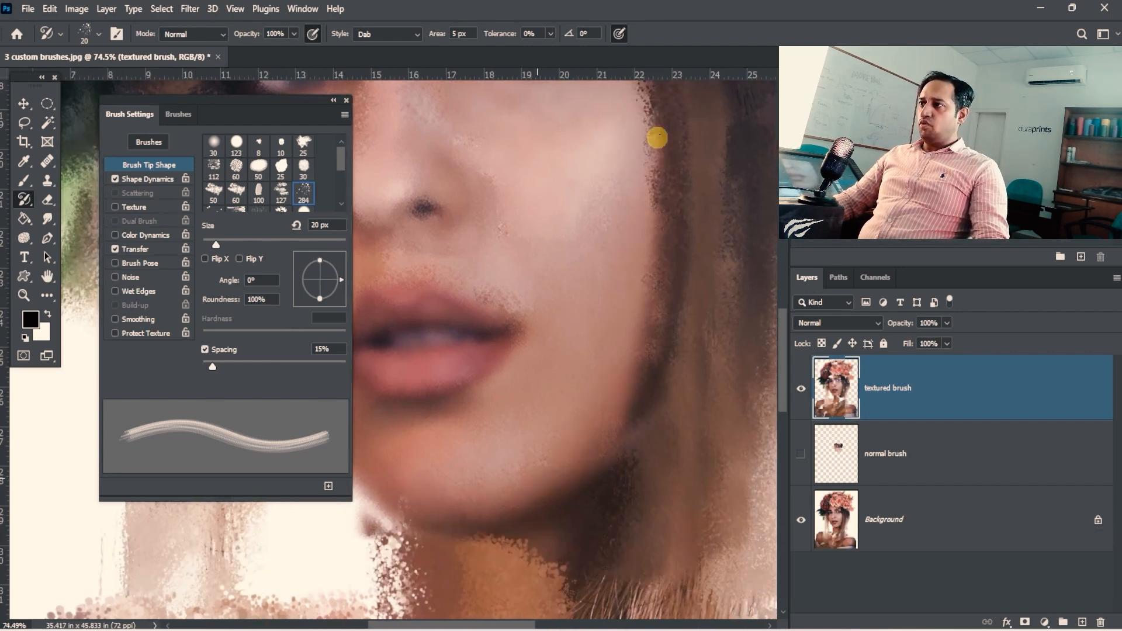
key(space)
drag(656, 133, 664, 350)
key(space)
drag(670, 291, 668, 463)
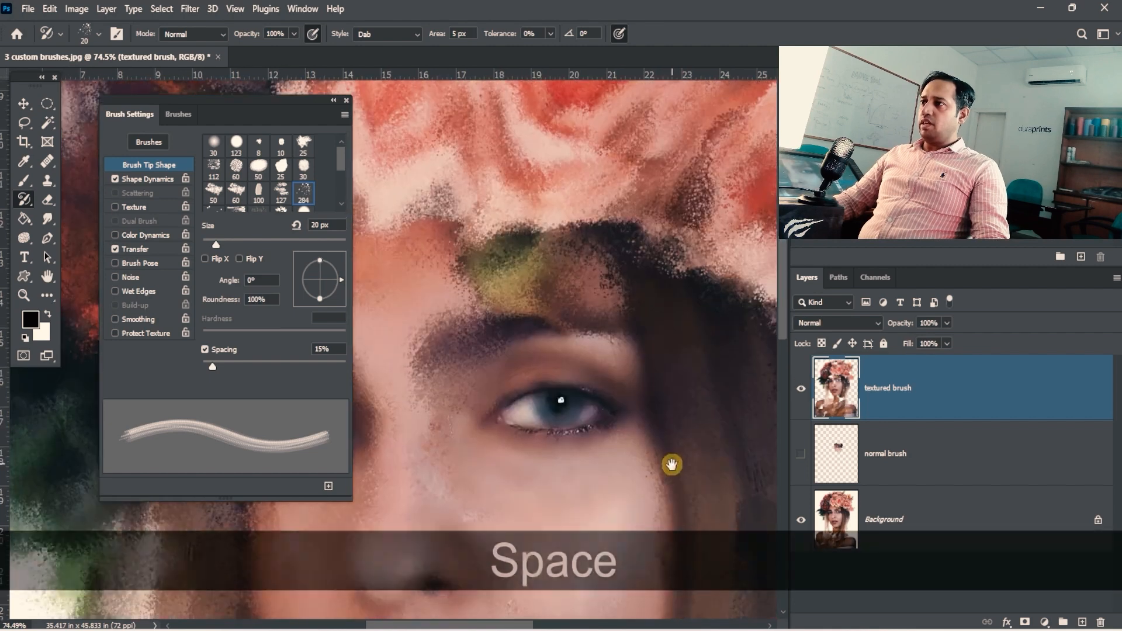
Refine the eyebrows and forehead with 20 px dabs, and set the brush spacing to 60%.
key(space)
drag(518, 287, 687, 229)
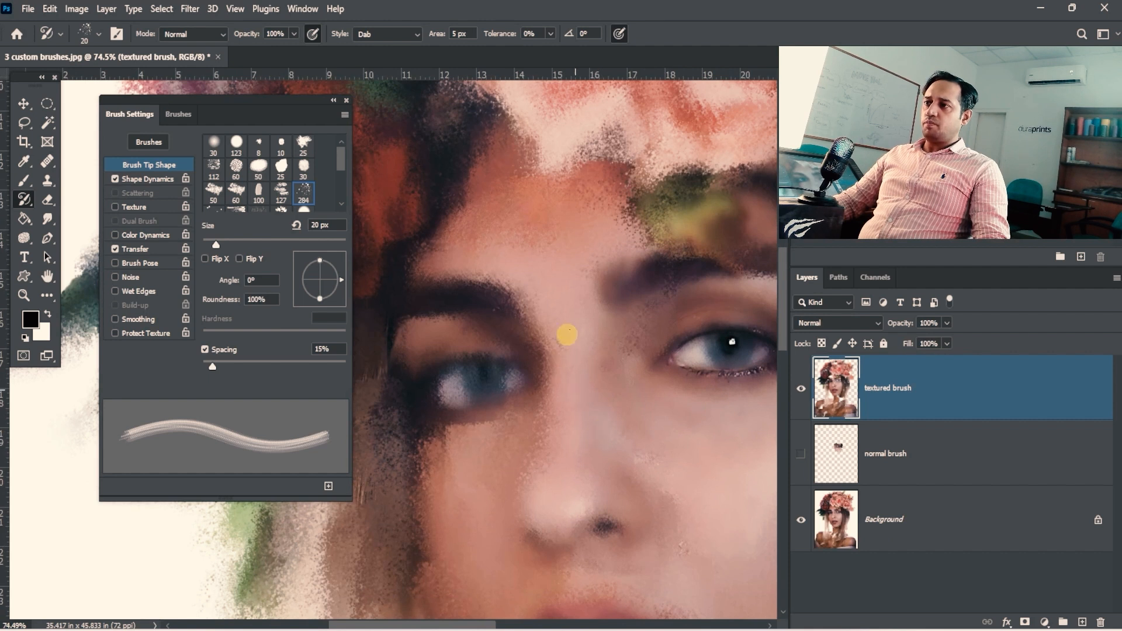
drag(261, 370, 269, 366)
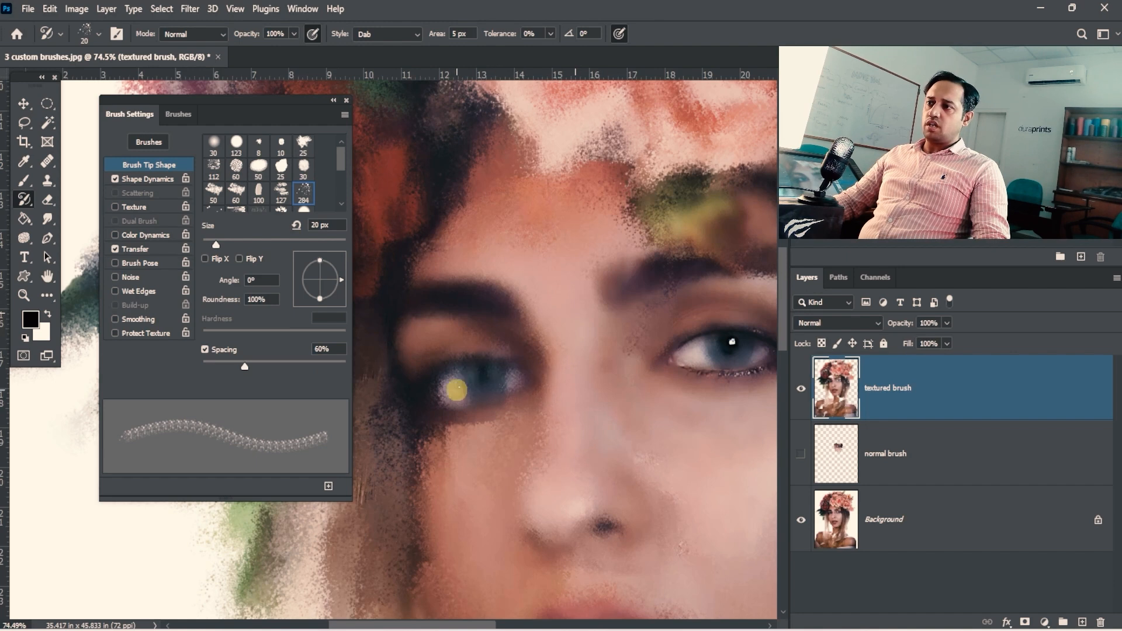
Delete the hidden normal brush layer.
drag(622, 413, 581, 328)
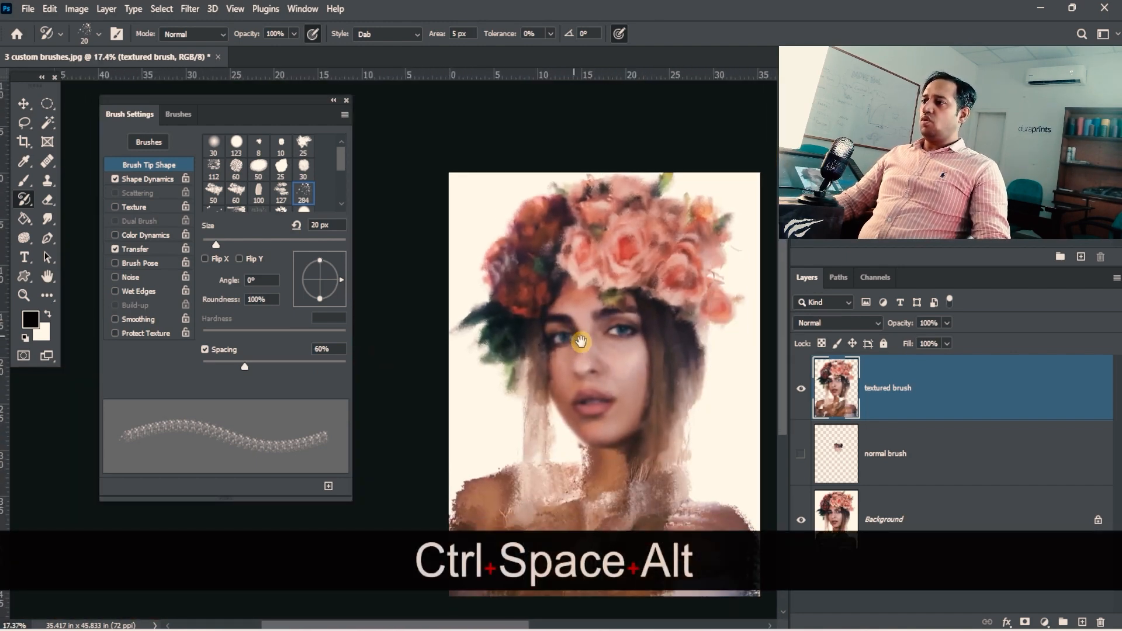
click(893, 454)
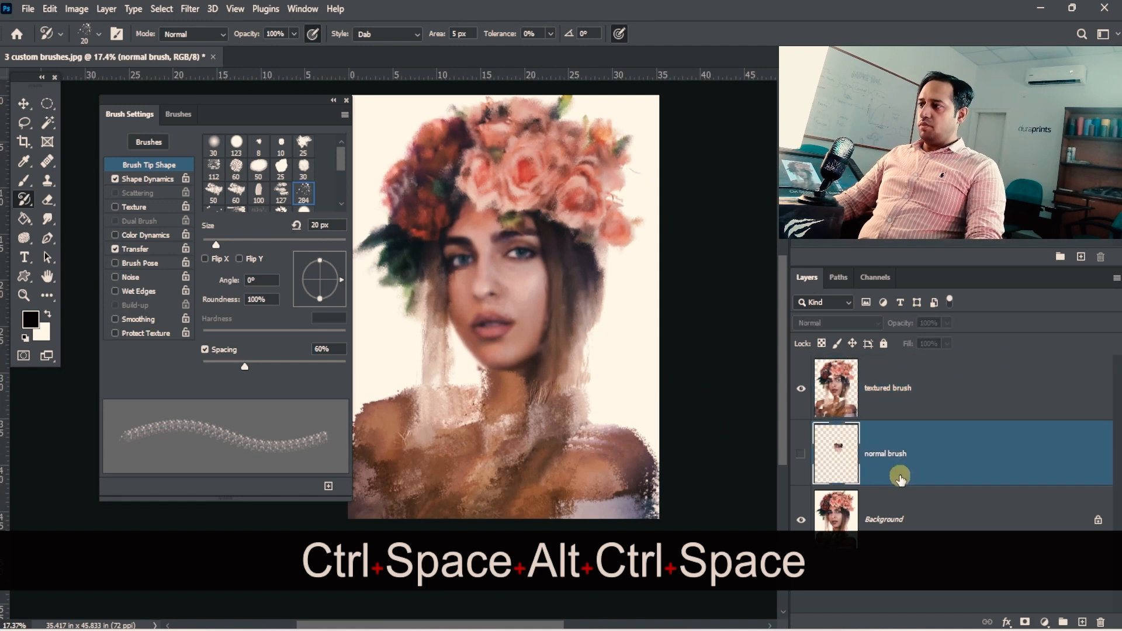
key(Delete)
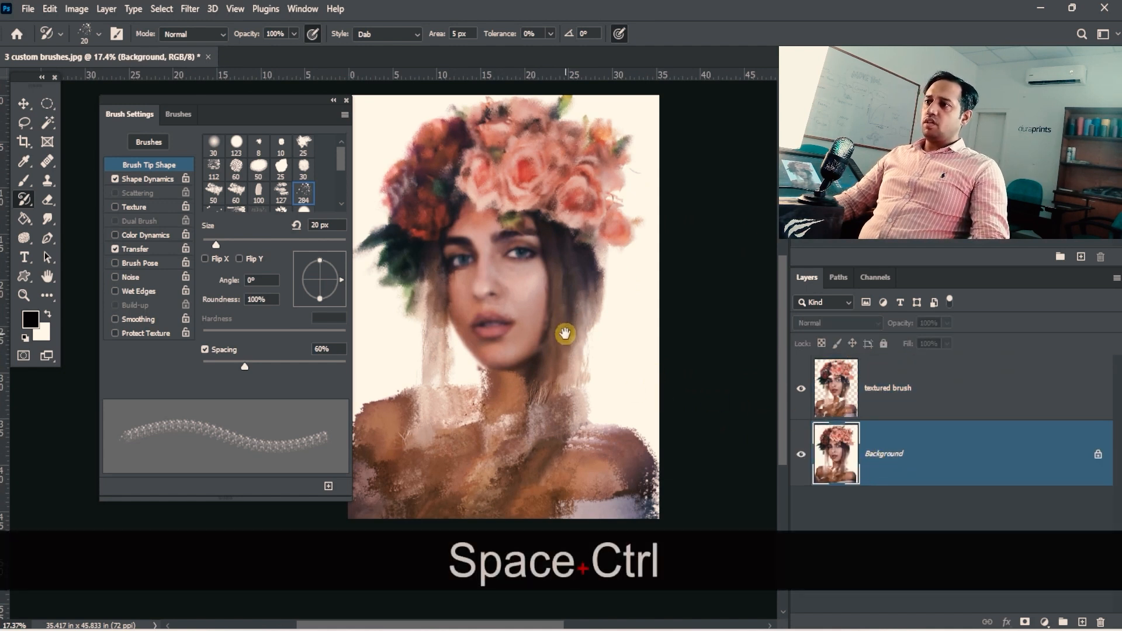
Select the upper part of the portrait with a rectangular marquee, from the flowers down to the neck, and crop the image to it.
drag(563, 333, 595, 428)
right_click(47, 103)
click(131, 115)
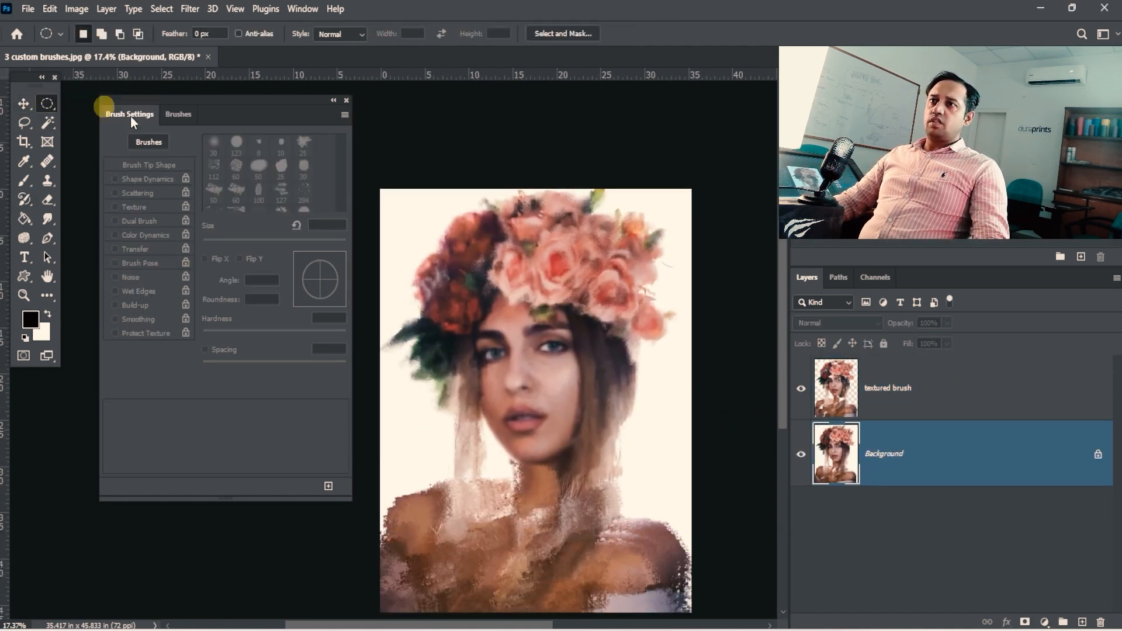
drag(398, 197, 733, 481)
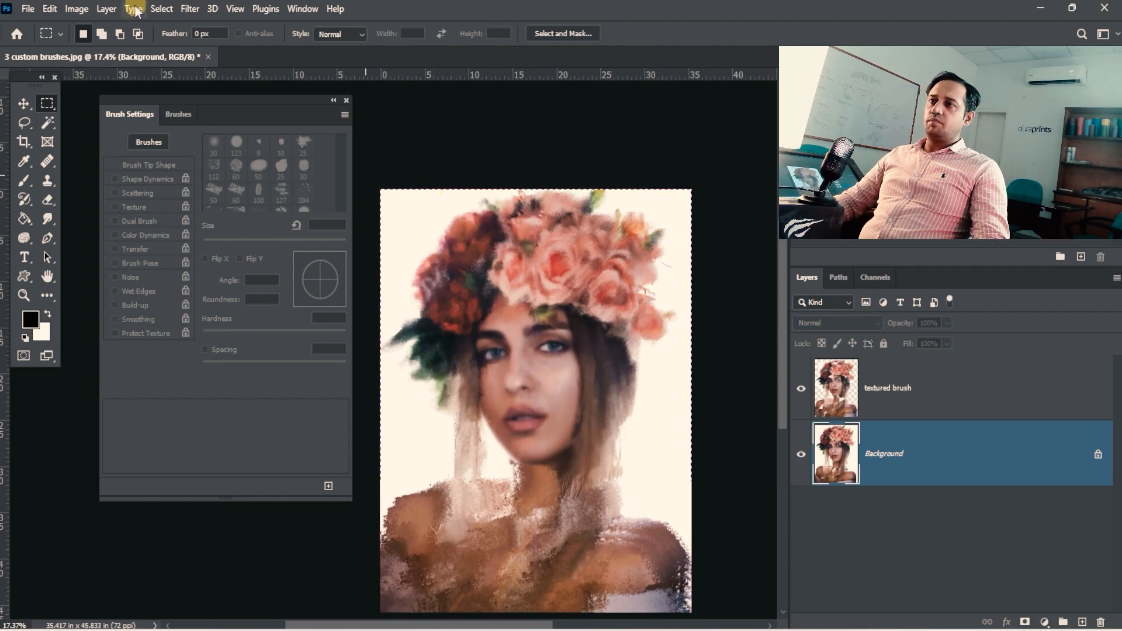
click(82, 11)
click(102, 165)
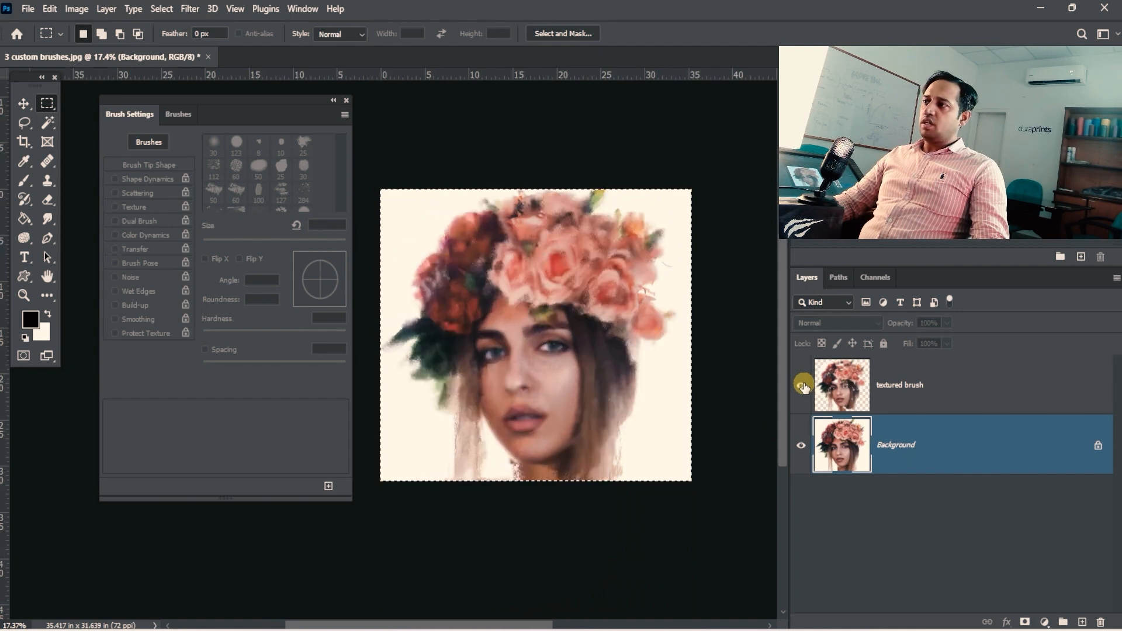
Lower the opacity of the textured brush layer to 77%.
click(950, 390)
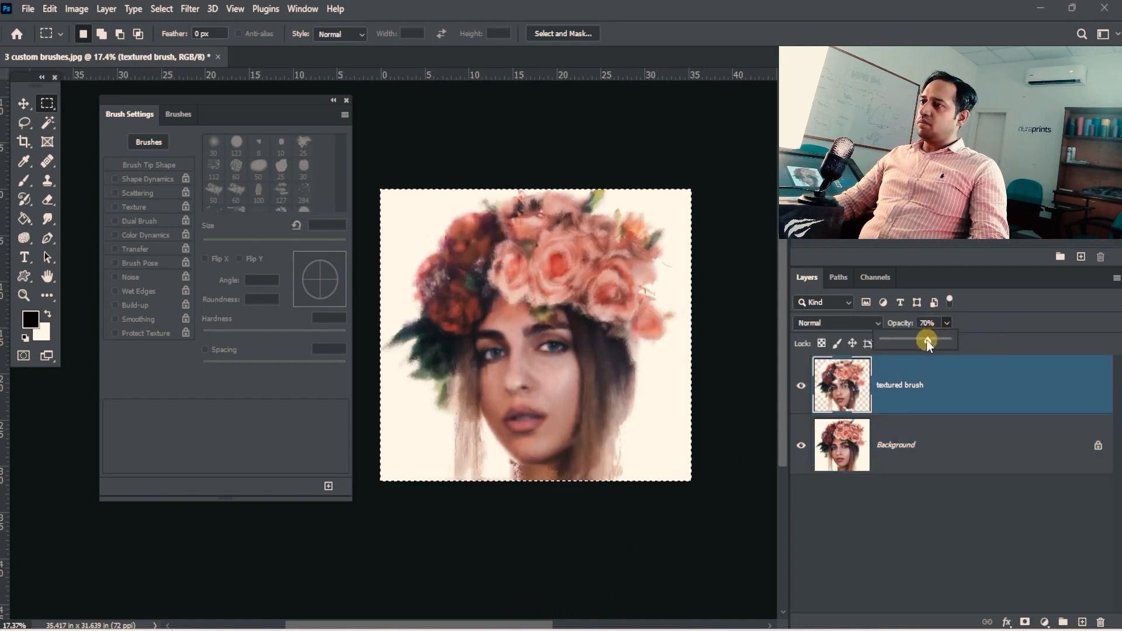
drag(930, 341, 934, 341)
click(946, 389)
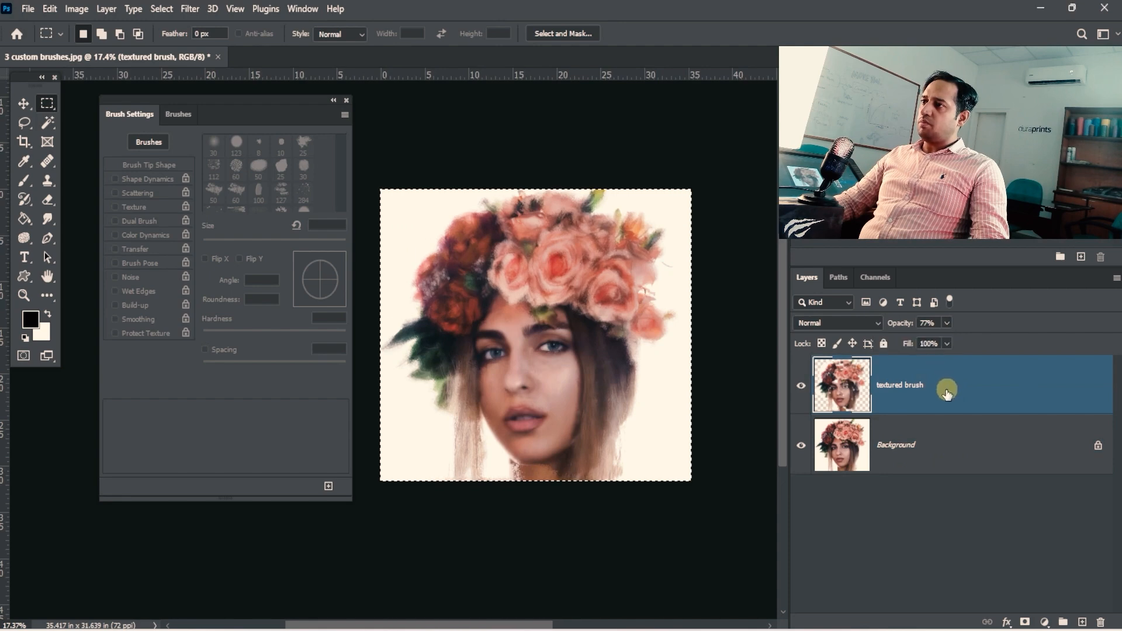
Toggle the textured brush layer's visibility to compare it with the original, and set its opacity to 100%.
drag(600, 366, 623, 355)
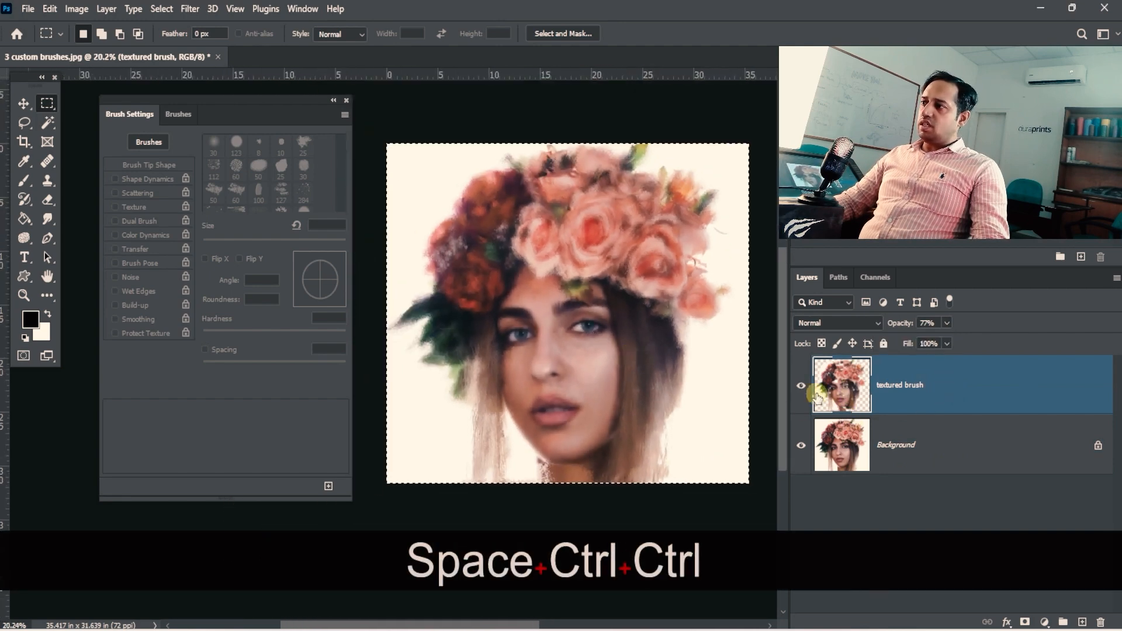
click(799, 386)
click(798, 386)
click(800, 385)
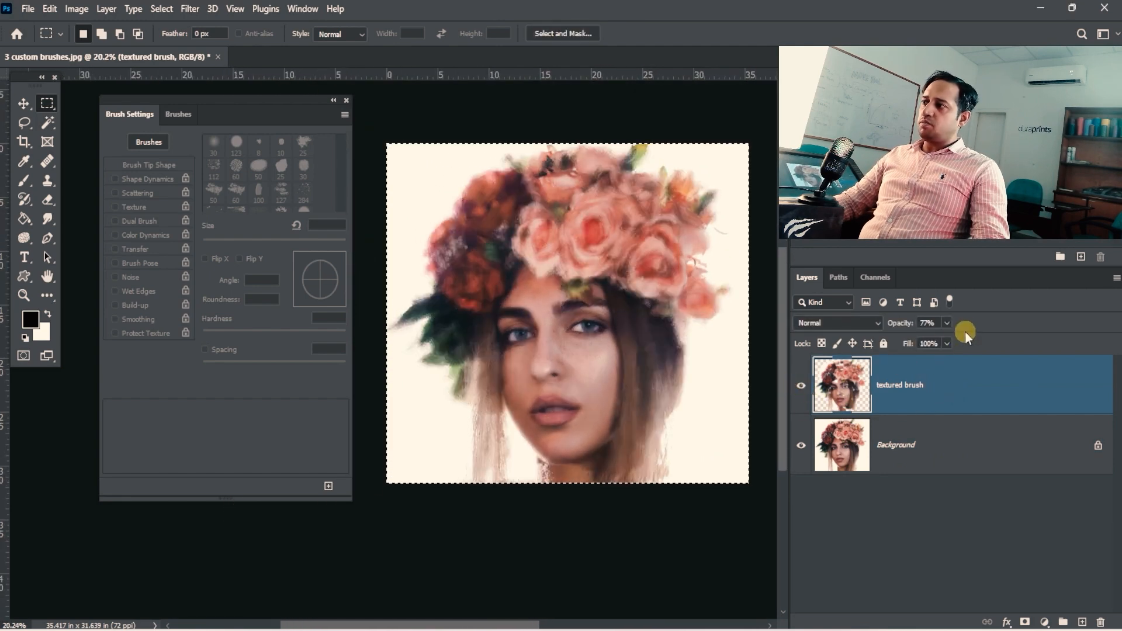
click(946, 322)
drag(944, 338, 1104, 346)
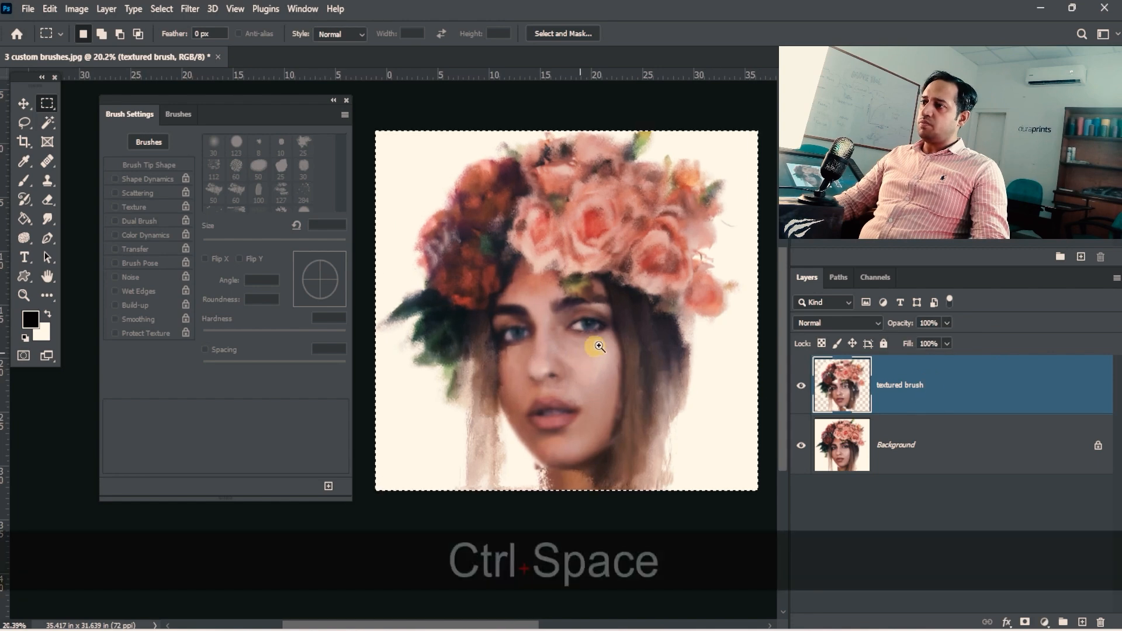
Examine the dab texture across the face, hair and flower crown up close.
drag(579, 357, 663, 356)
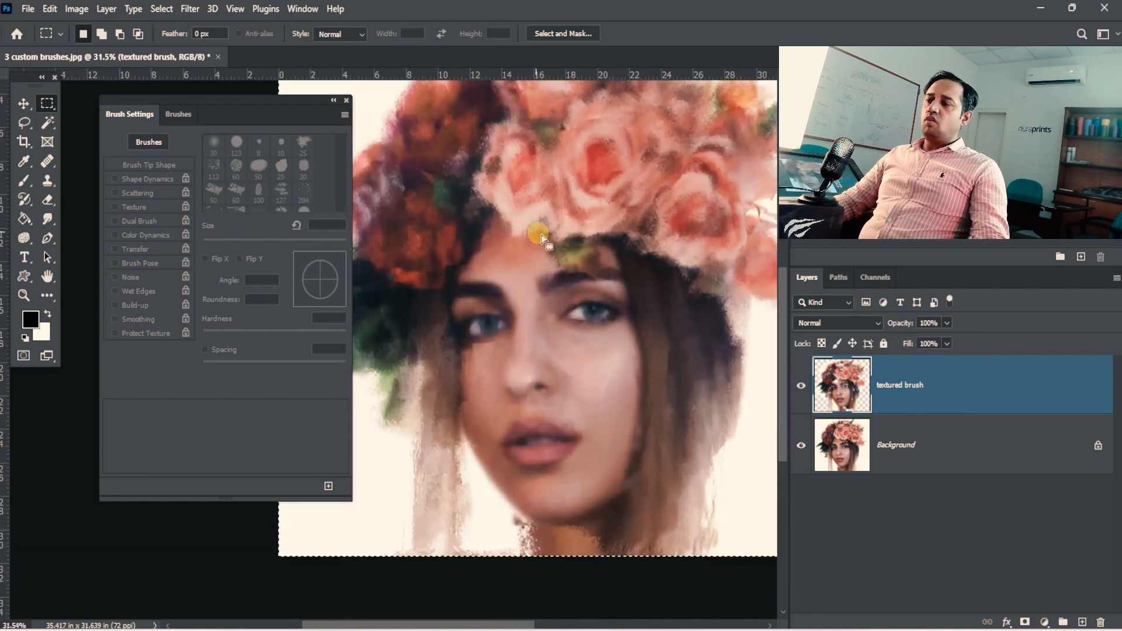
drag(612, 328, 579, 298)
drag(554, 179, 548, 376)
drag(535, 243, 559, 243)
drag(421, 389, 529, 299)
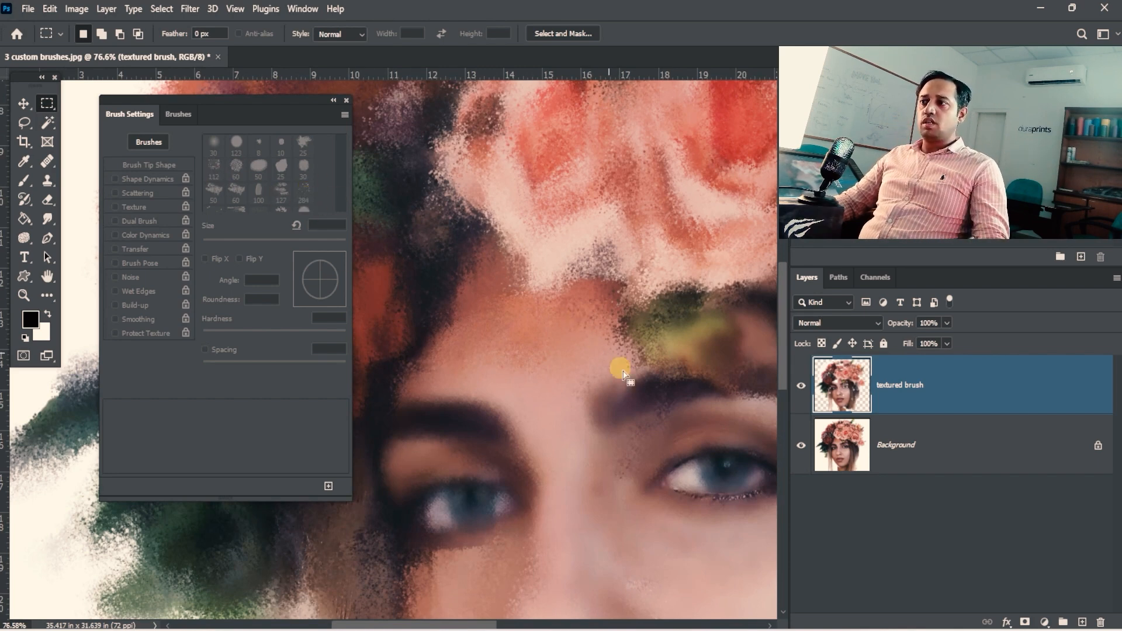
drag(619, 368, 703, 236)
drag(672, 319, 571, 325)
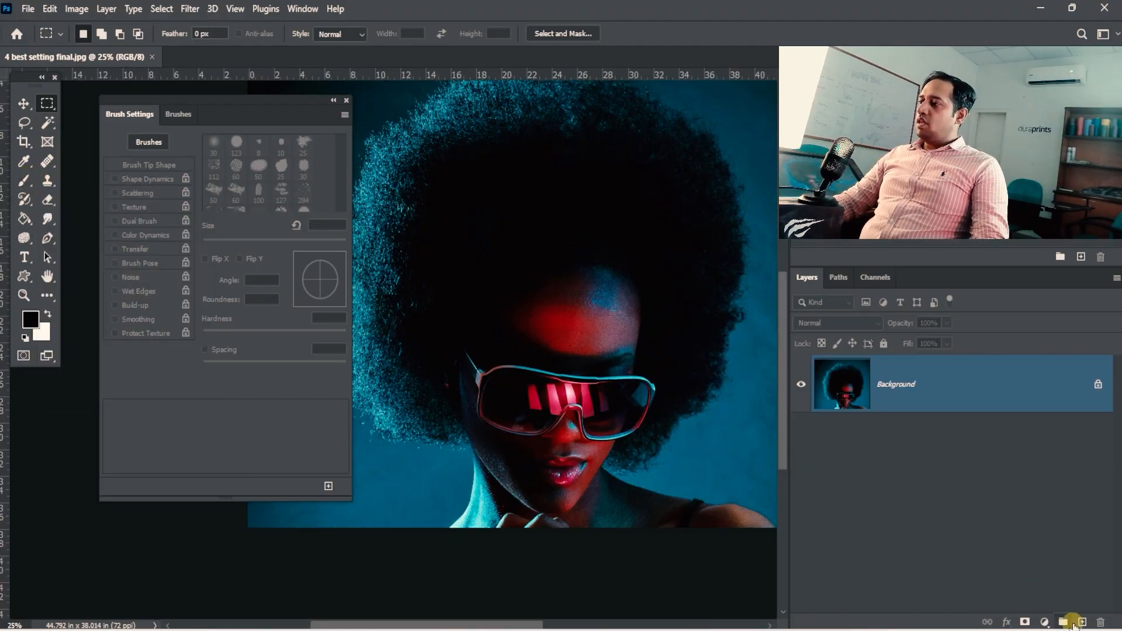
Add a new layer above the sunglasses portrait in 4 best setting final.jpg and activate the Art History Brush.
click(1082, 622)
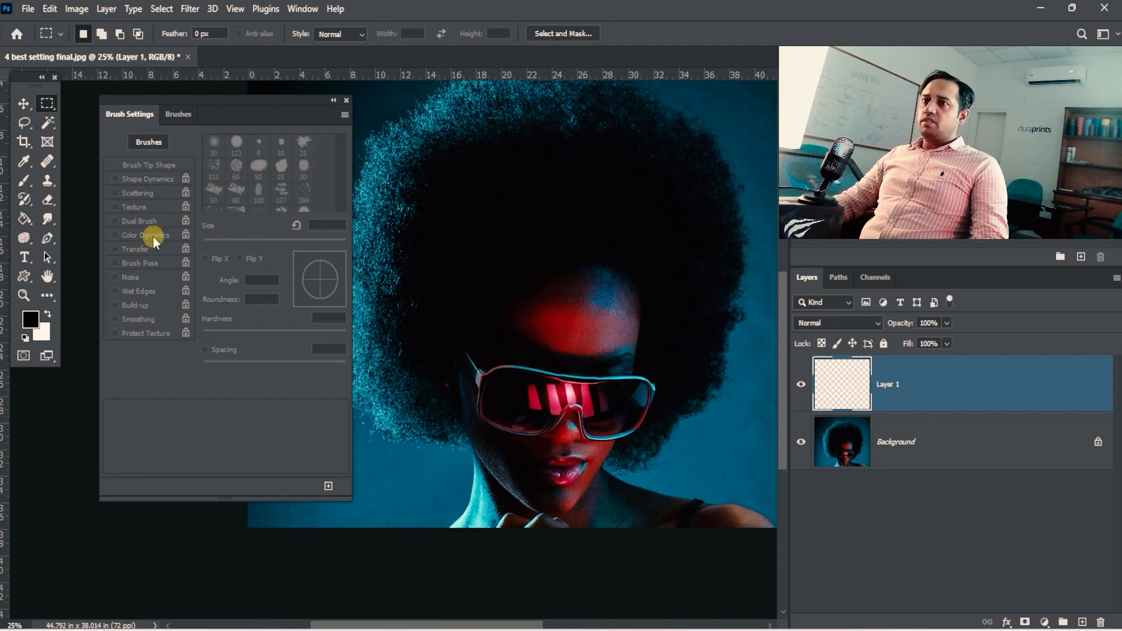
click(22, 199)
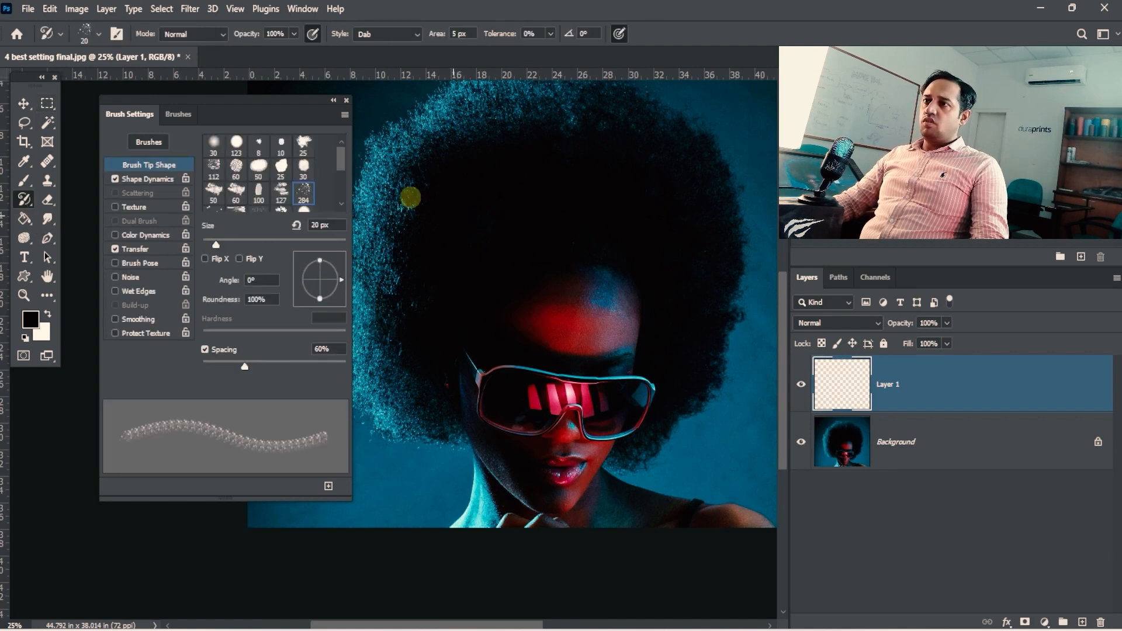
Try the 16, 105, 112 and 25 px brush tips, and choose the 80 px textured tip for the Art History Brush.
drag(344, 169, 343, 196)
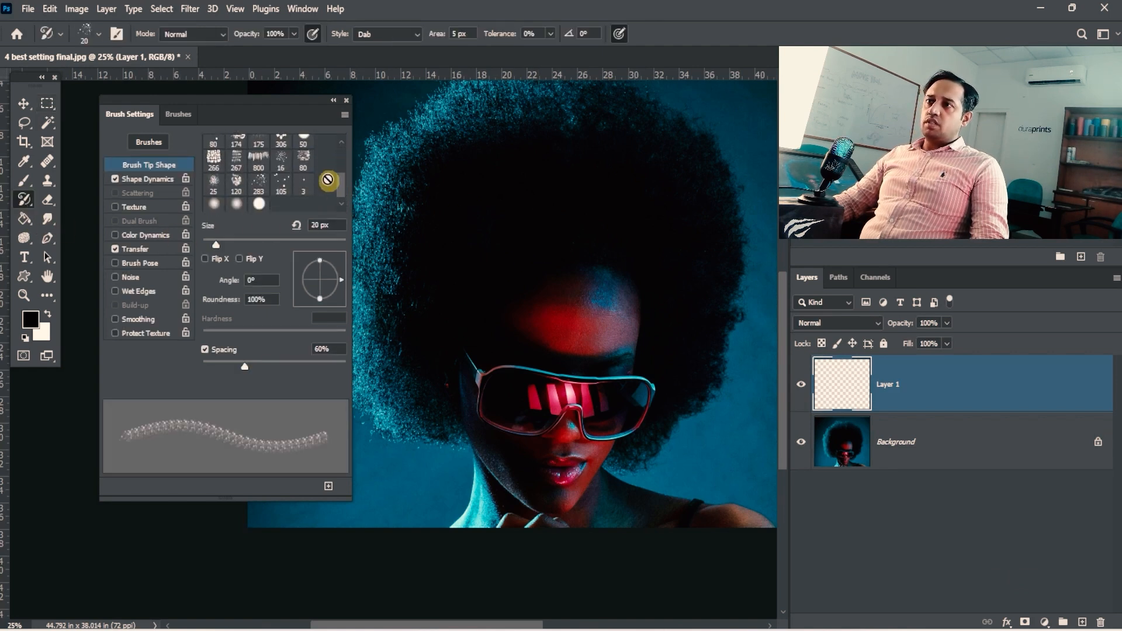
click(280, 164)
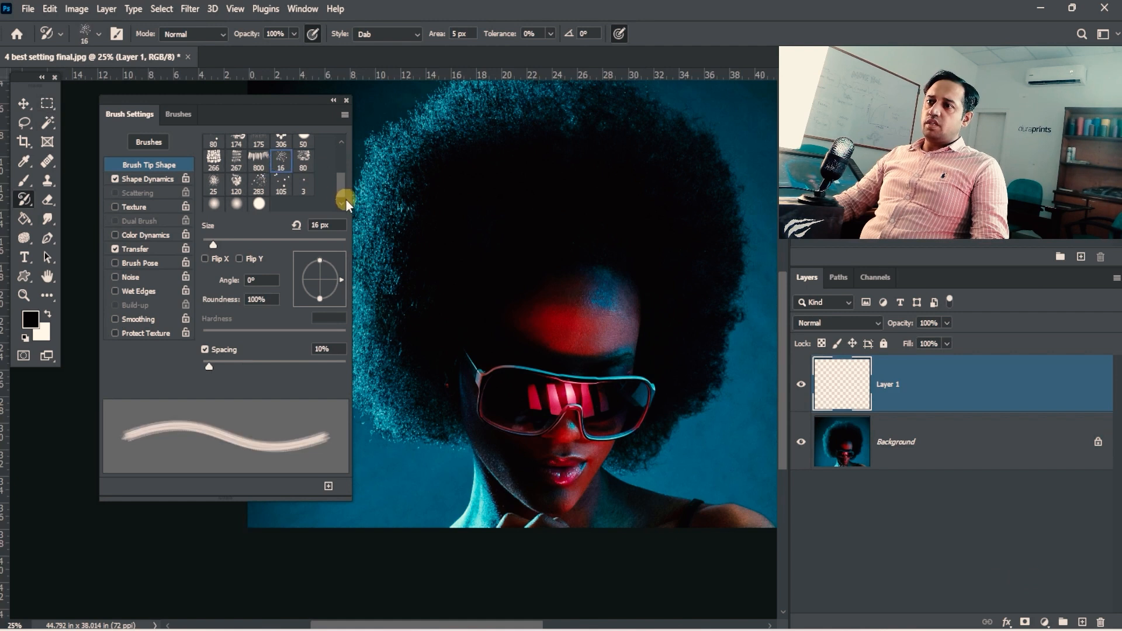
click(282, 185)
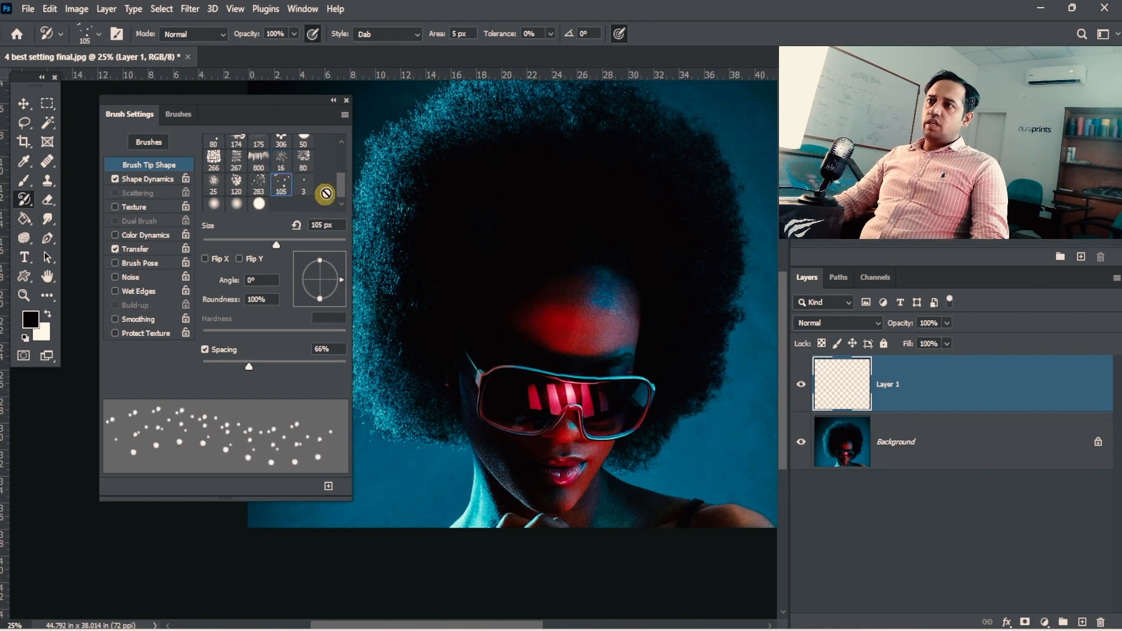
drag(342, 193, 341, 177)
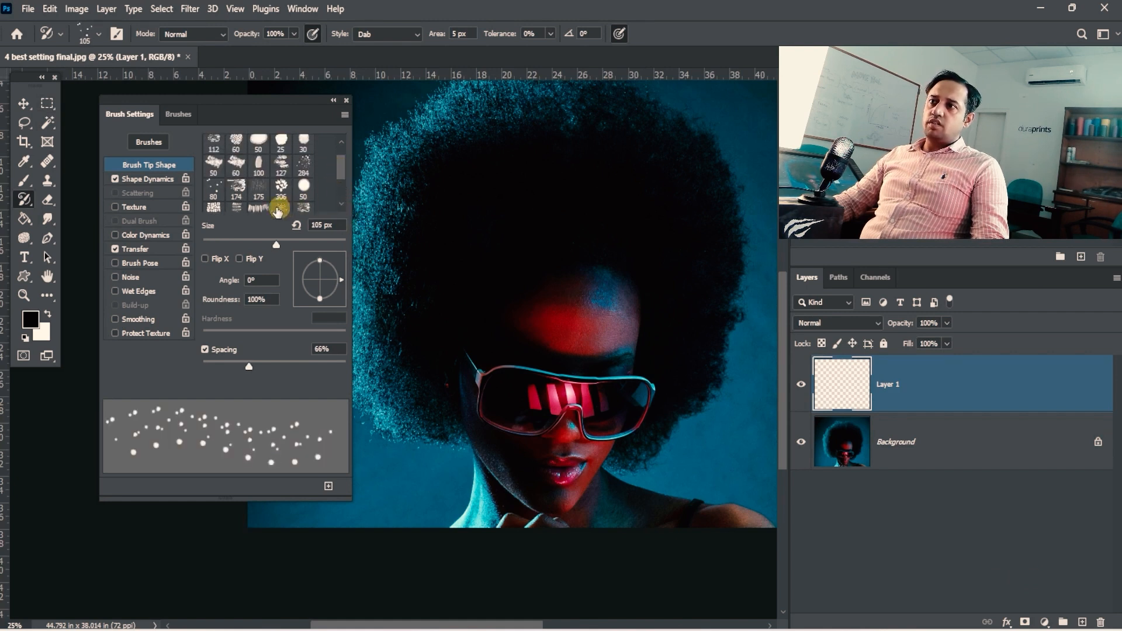
scroll(282, 169, up, 1)
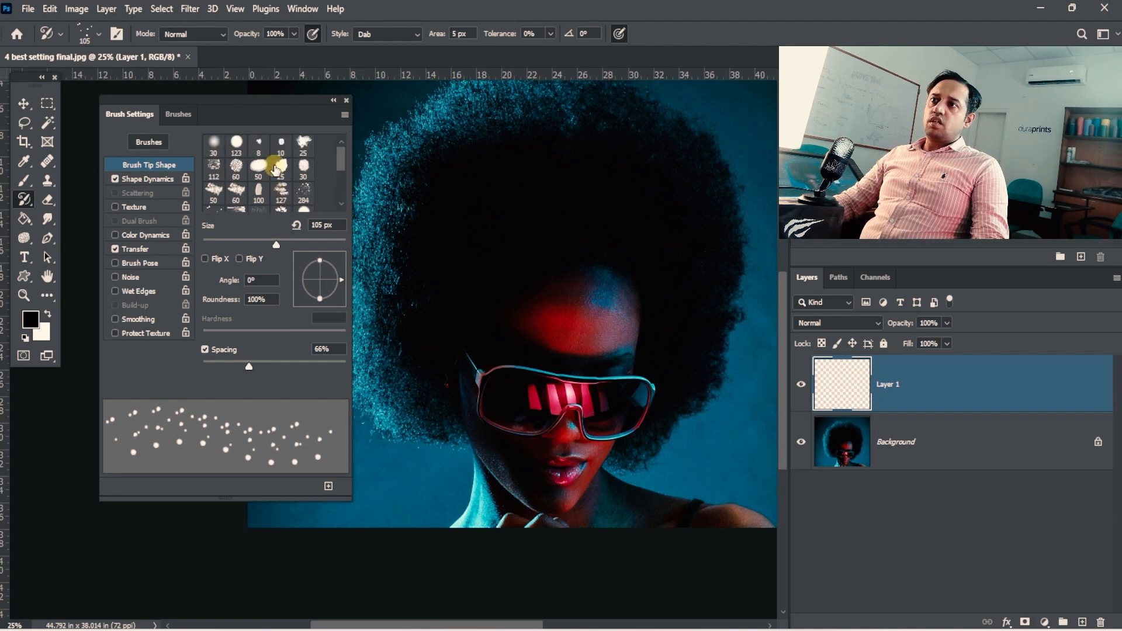
click(213, 170)
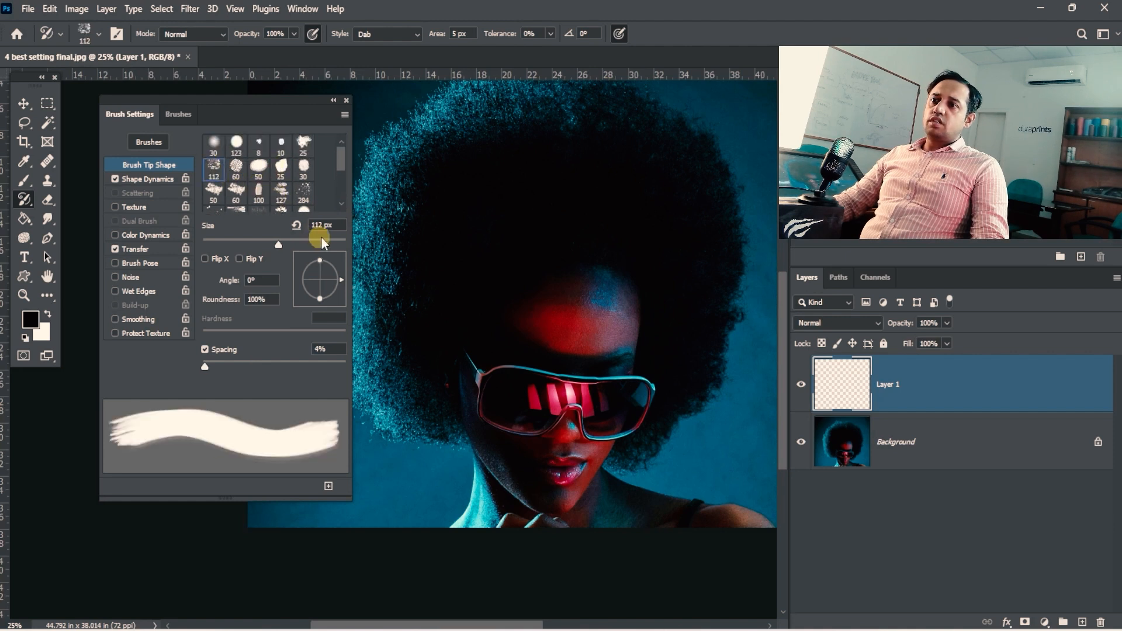
click(308, 153)
drag(340, 163, 344, 190)
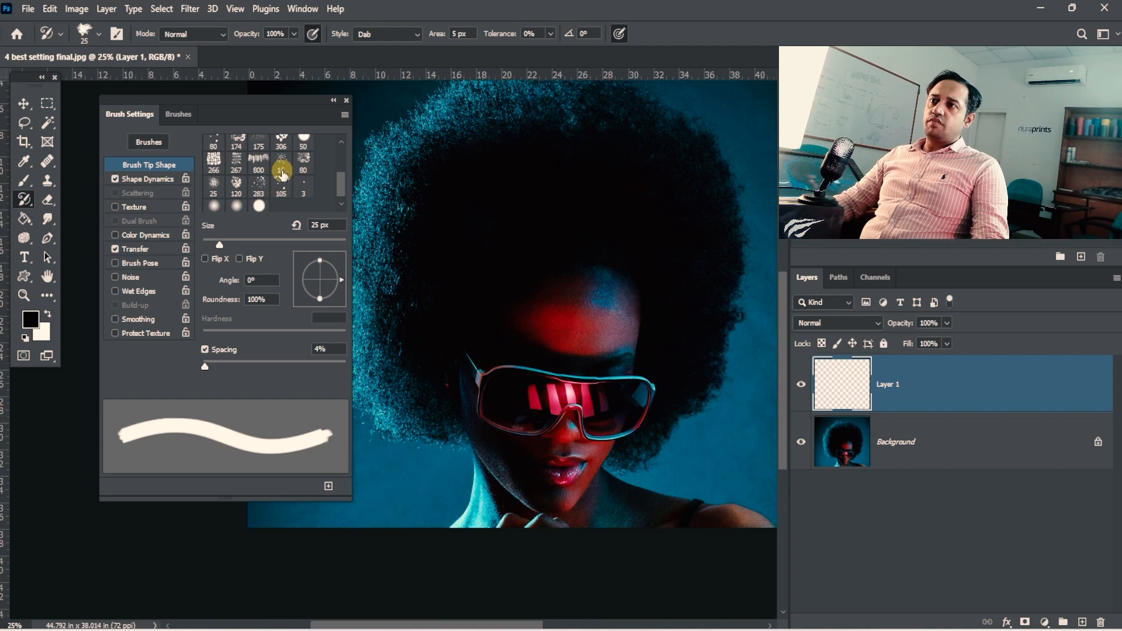
click(303, 160)
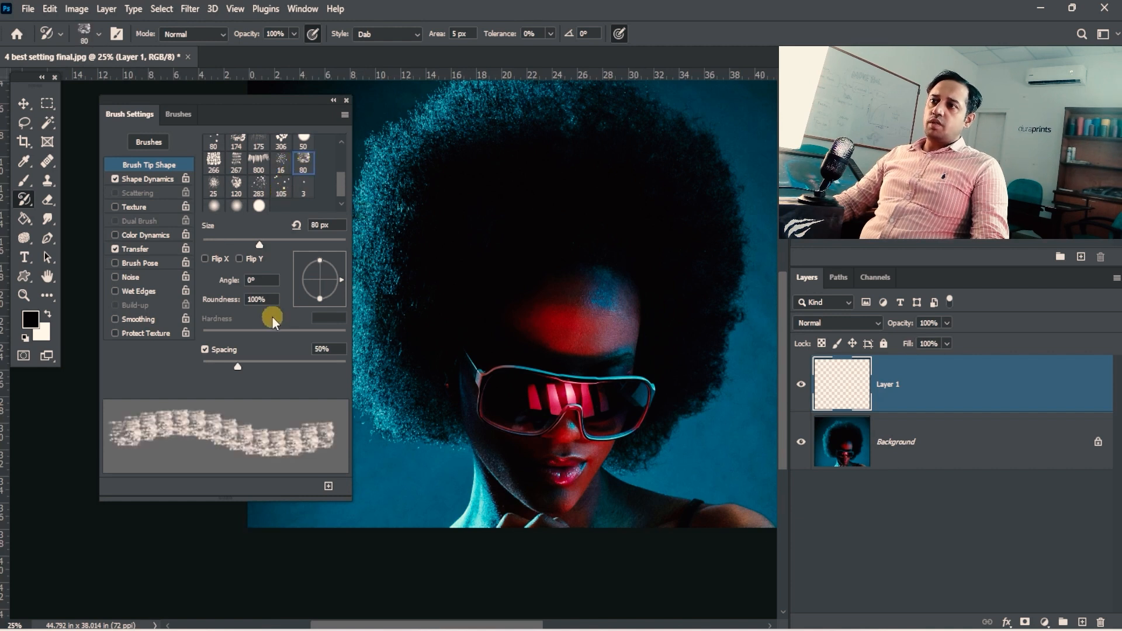
Set the textured tip to 182% spacing and 400 px, and block in the whole sunglasses portrait with broad strokes.
drag(262, 362, 356, 372)
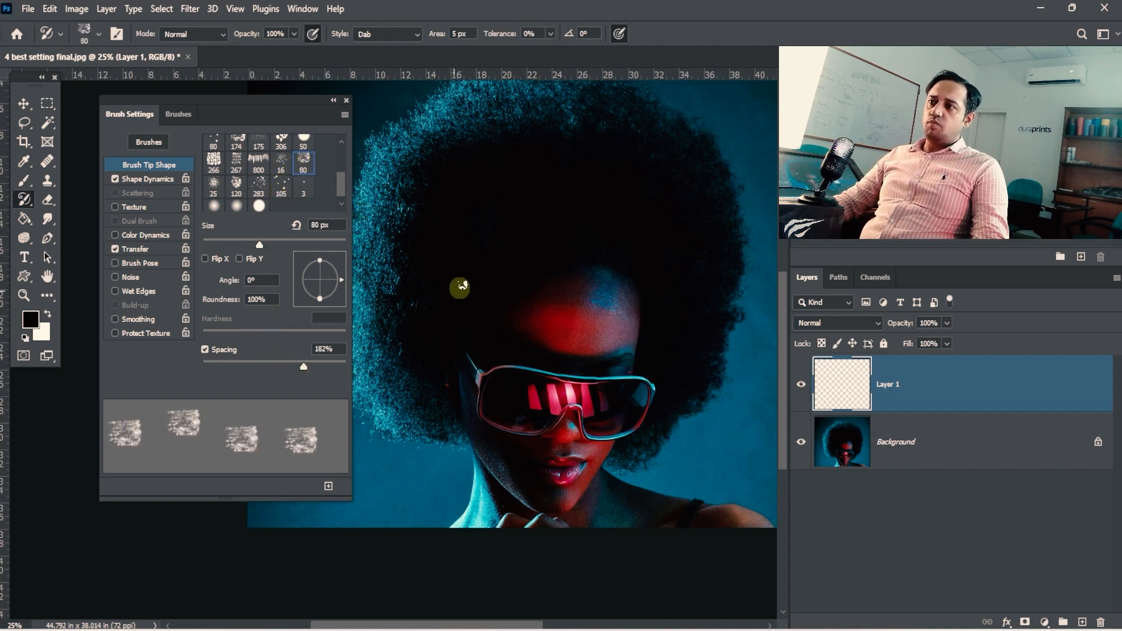
key(bracketright)
key(bracketright)
key(bracketright)
key(bracketright)
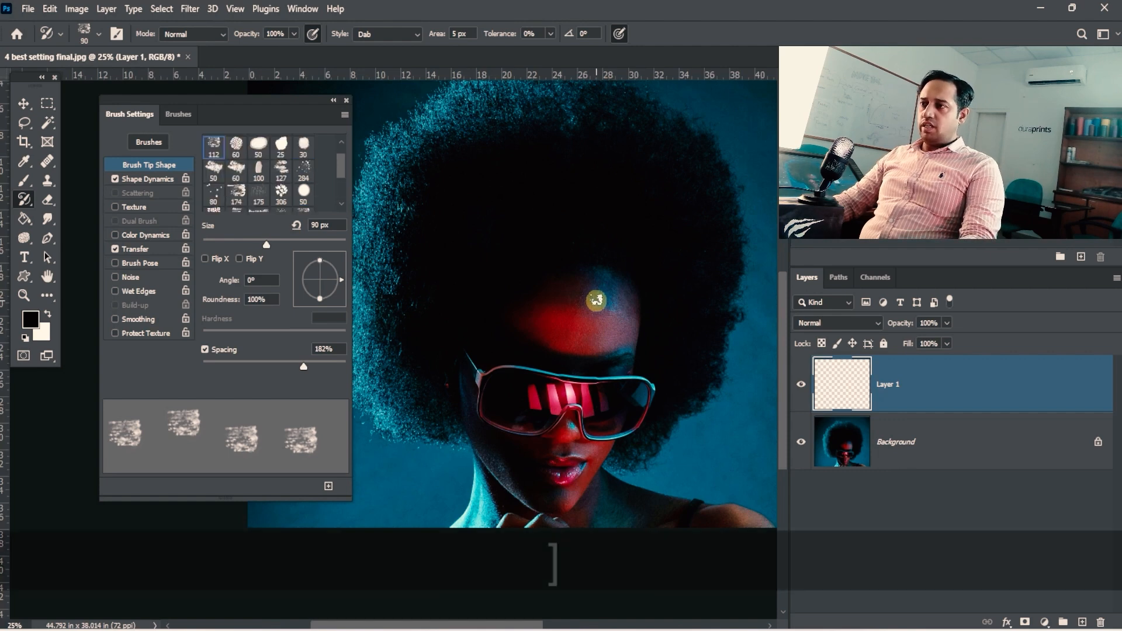
key(bracketright)
key(bracketright)
key(bracketright)
key(bracketright)
key(bracketright)
ctrl+alt+click(608, 307)
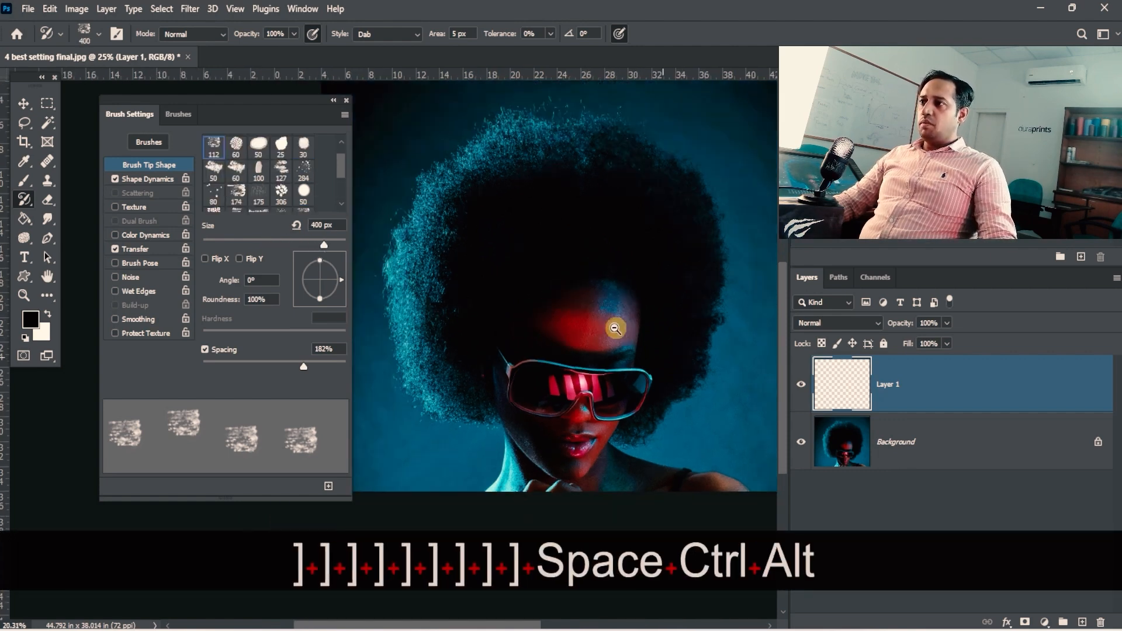
mouse_move(548, 412)
mouse_down()
mouse_move(611, 407)
mouse_move(666, 479)
mouse_move(696, 475)
mouse_move(522, 477)
mouse_move(507, 434)
mouse_move(402, 466)
mouse_move(360, 427)
mouse_move(759, 393)
mouse_move(677, 362)
mouse_move(465, 321)
mouse_move(380, 320)
mouse_move(391, 351)
mouse_move(492, 358)
mouse_move(855, 290)
mouse_move(728, 281)
mouse_move(732, 241)
mouse_move(362, 221)
mouse_move(619, 208)
mouse_move(513, 212)
mouse_move(741, 176)
mouse_move(643, 171)
mouse_move(674, 170)
mouse_move(443, 132)
mouse_move(642, 138)
mouse_move(490, 199)
mouse_move(527, 219)
mouse_move(501, 227)
mouse_move(644, 294)
mouse_move(666, 385)
mouse_move(578, 426)
mouse_move(661, 496)
mouse_move(621, 458)
mouse_up()
key(space)
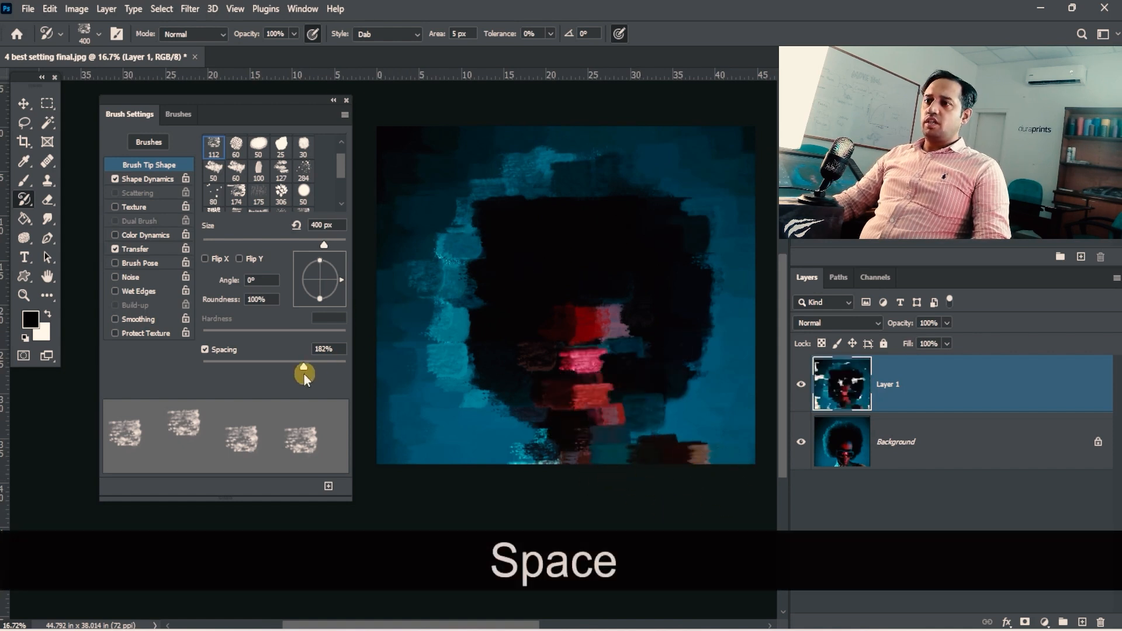
Choose the 175 px bristle tip with 184% spacing, enlarge it to 500 px, and paint streaky texture over the hair, face and neck.
click(268, 197)
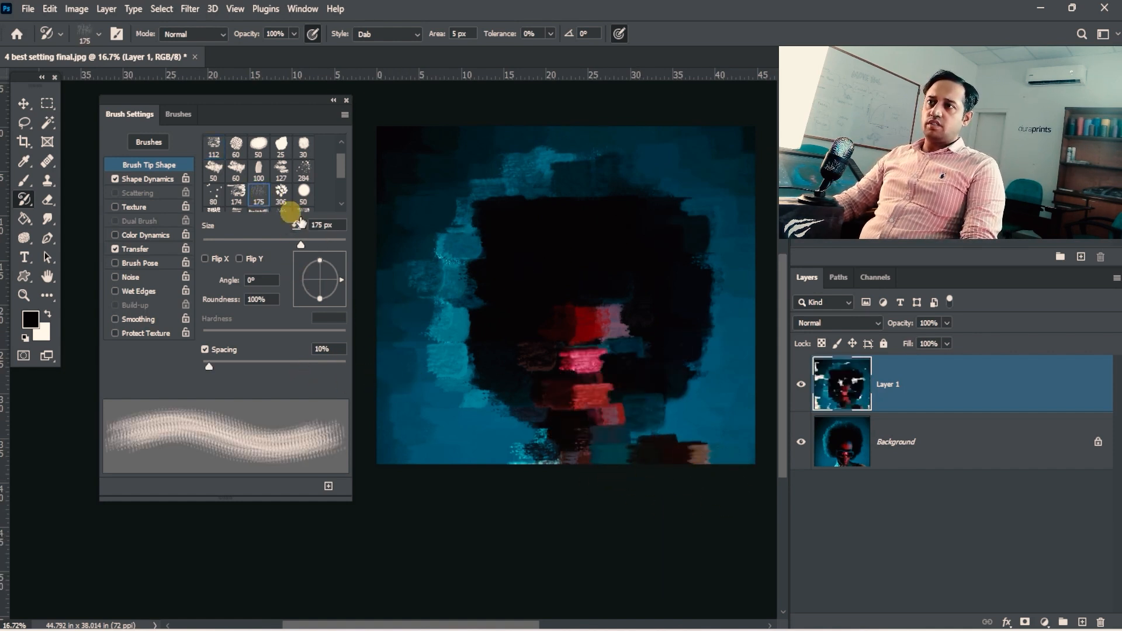
drag(268, 359, 306, 367)
key(bracketright)
key(bracketright)
key(bracketright)
key(bracketright)
key(bracketright)
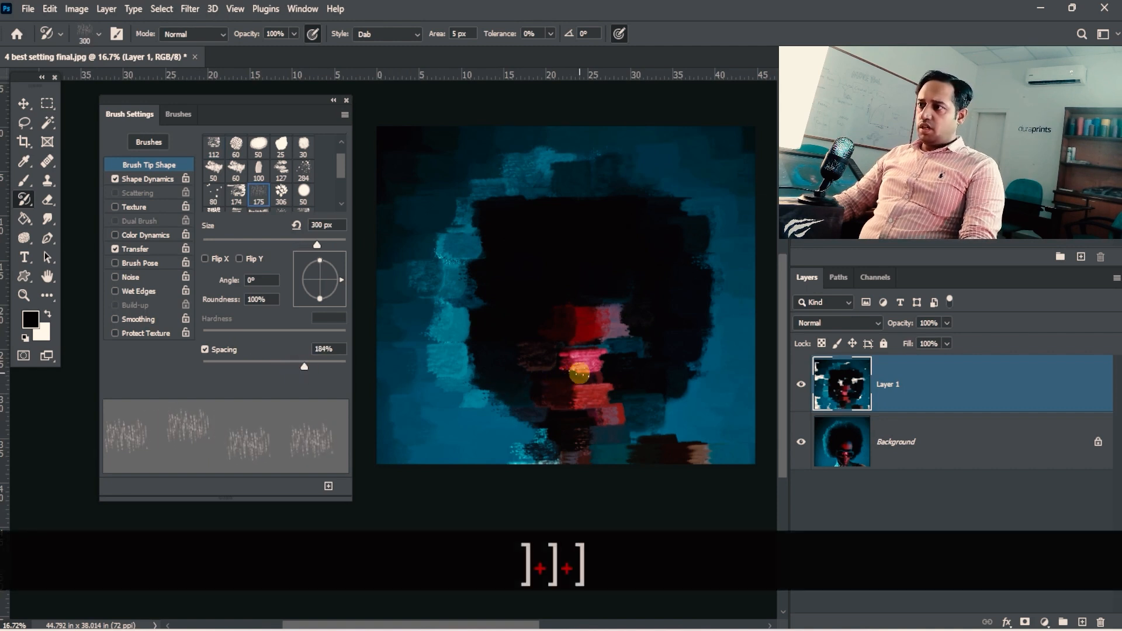
mouse_move(580, 368)
mouse_down()
mouse_move(584, 400)
mouse_move(562, 407)
mouse_move(644, 377)
mouse_move(598, 346)
mouse_move(576, 378)
mouse_move(571, 423)
mouse_move(590, 464)
mouse_move(667, 438)
mouse_move(517, 450)
mouse_move(695, 470)
mouse_move(713, 451)
mouse_move(603, 382)
mouse_move(591, 329)
mouse_move(581, 415)
mouse_move(603, 414)
mouse_move(566, 327)
mouse_move(607, 422)
mouse_move(605, 302)
mouse_move(485, 223)
mouse_move(488, 362)
mouse_move(476, 253)
mouse_move(526, 189)
mouse_move(659, 205)
mouse_move(708, 274)
mouse_move(708, 354)
mouse_move(665, 387)
mouse_move(543, 396)
mouse_move(595, 410)
mouse_up()
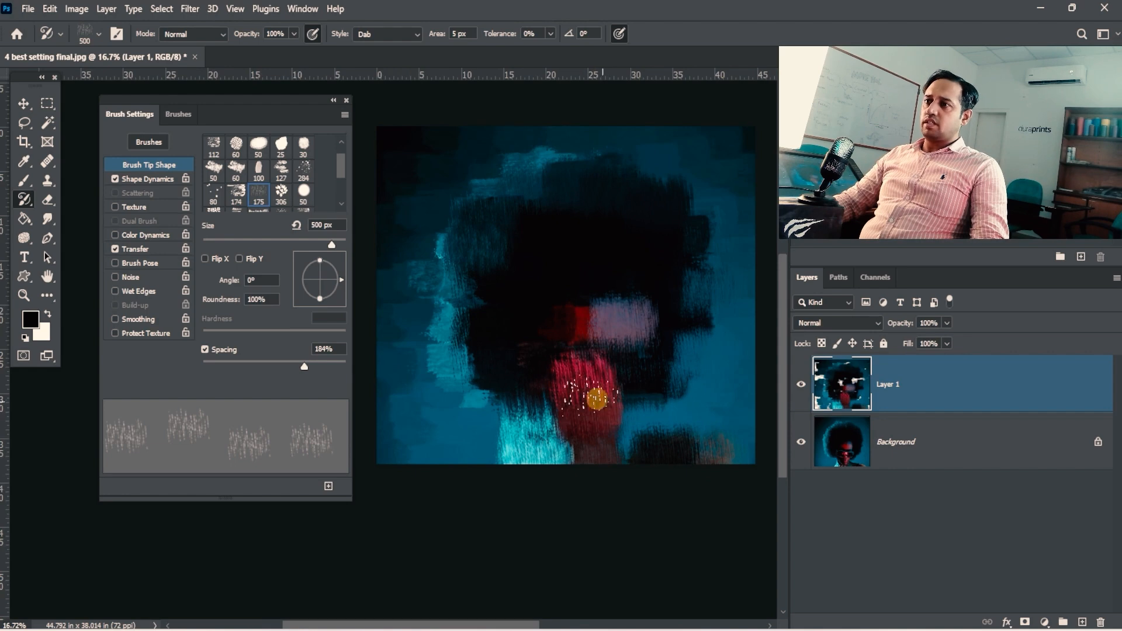
Choose the 284 px splatter tip with 347% spacing, reduce it to 90 px, and paint the forehead and sunglasses area.
click(303, 170)
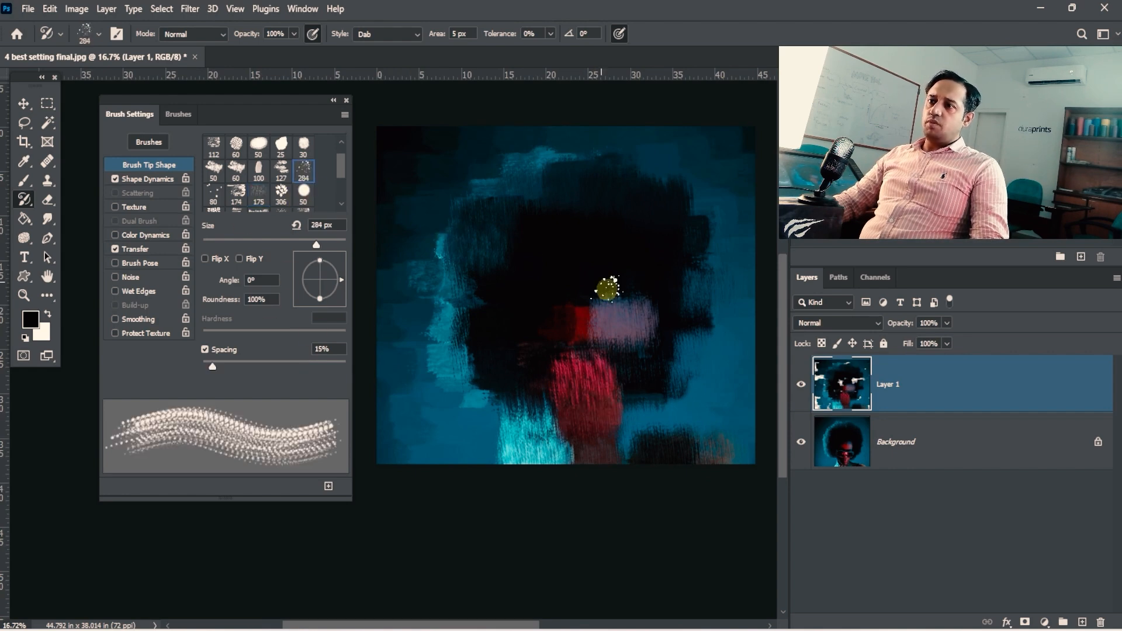
drag(291, 366, 322, 368)
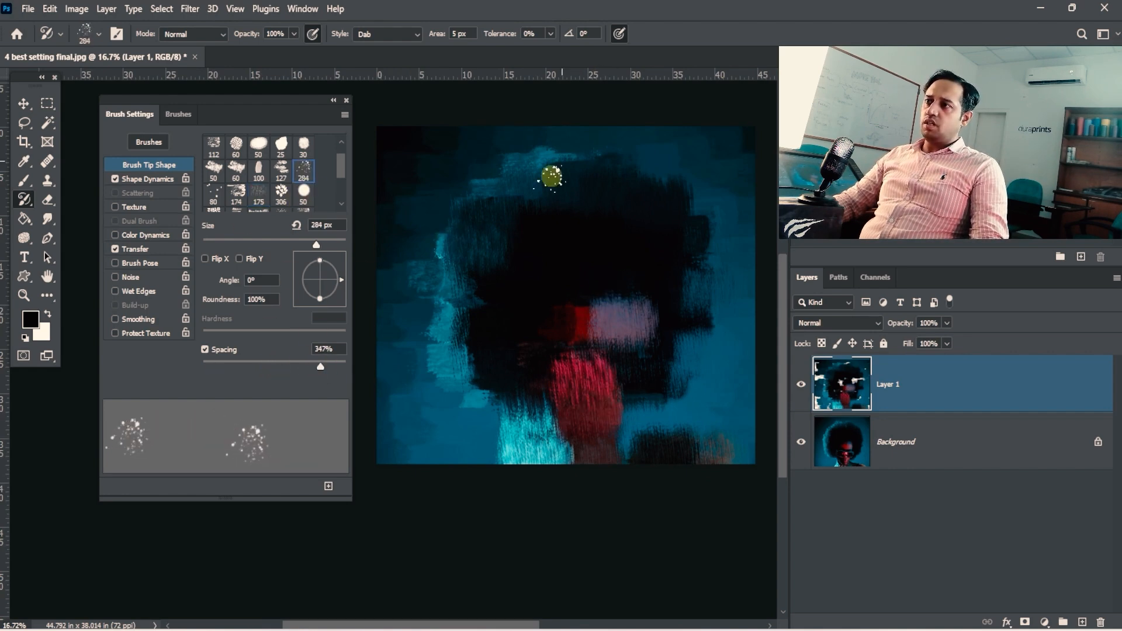
ctrl+click(608, 265)
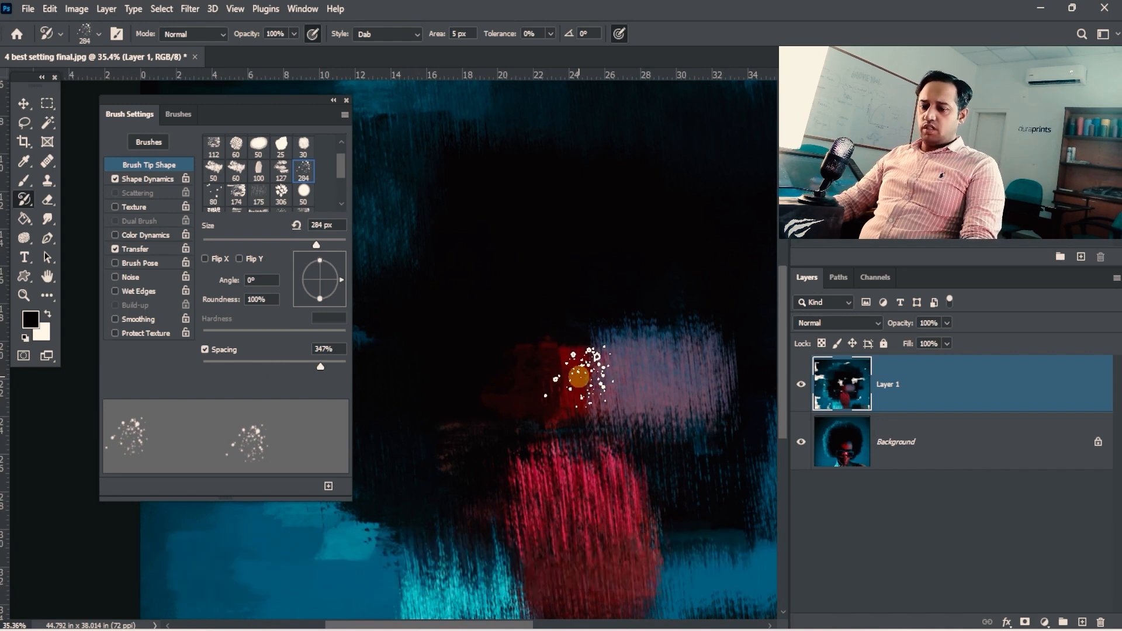
key(bracketleft)
key(bracketleft)
key(bracketleft)
key(bracketleft)
key(bracketleft)
key(bracketleft)
key(bracketleft)
mouse_move(621, 346)
mouse_down()
mouse_move(631, 376)
mouse_move(589, 346)
mouse_move(656, 370)
mouse_move(663, 393)
mouse_move(576, 355)
mouse_move(562, 429)
mouse_move(591, 538)
mouse_move(560, 526)
mouse_up()
Bring out the sunglasses, nose, mouth and jaw with 90 px splatter strokes.
key(space)
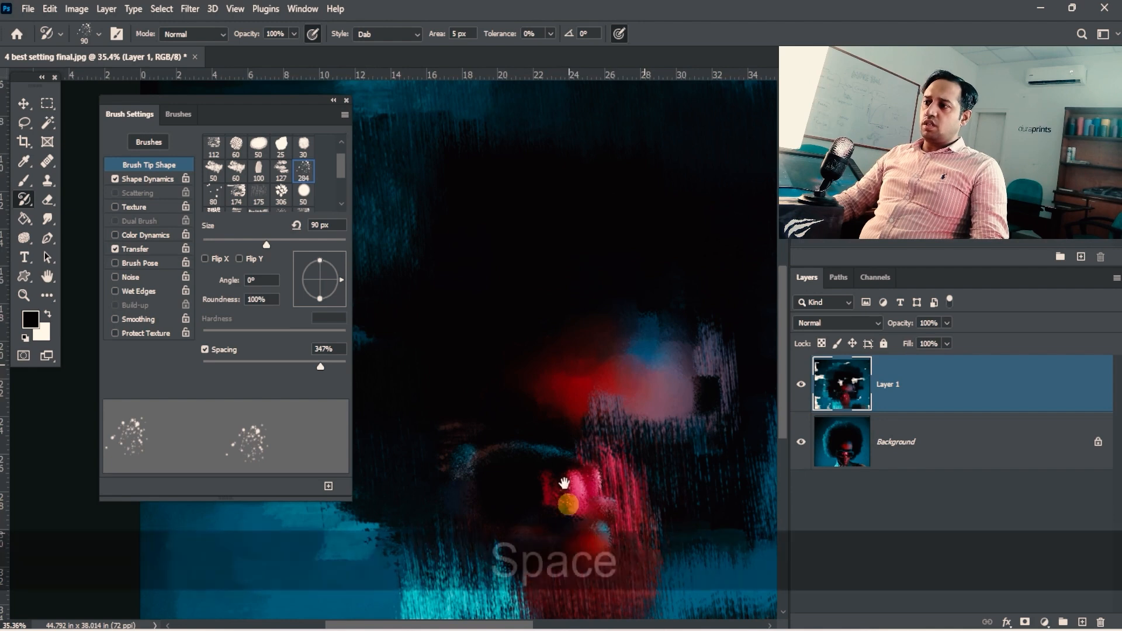
mouse_move(559, 470)
mouse_down()
mouse_move(573, 375)
mouse_move(564, 334)
mouse_move(596, 309)
mouse_move(566, 363)
mouse_move(586, 331)
mouse_move(536, 376)
mouse_move(523, 366)
mouse_move(545, 380)
mouse_move(493, 392)
mouse_move(557, 388)
mouse_move(451, 326)
mouse_move(521, 378)
mouse_move(576, 344)
mouse_move(594, 369)
mouse_move(604, 316)
mouse_move(668, 279)
mouse_move(693, 352)
mouse_move(686, 372)
mouse_move(679, 304)
mouse_move(648, 276)
mouse_move(671, 244)
mouse_move(635, 231)
mouse_move(617, 280)
mouse_move(557, 263)
mouse_move(611, 256)
mouse_move(634, 276)
mouse_move(717, 258)
mouse_move(658, 215)
mouse_move(562, 208)
mouse_move(690, 180)
mouse_move(714, 249)
mouse_move(696, 299)
mouse_move(698, 346)
mouse_move(671, 374)
mouse_move(728, 362)
mouse_move(618, 376)
mouse_move(629, 394)
mouse_move(582, 404)
mouse_move(608, 435)
mouse_move(540, 434)
mouse_move(492, 414)
mouse_move(581, 456)
mouse_move(605, 432)
mouse_move(599, 447)
mouse_move(687, 420)
mouse_move(619, 428)
mouse_move(657, 380)
mouse_move(626, 441)
mouse_move(502, 437)
mouse_move(489, 421)
mouse_move(513, 431)
mouse_move(483, 391)
mouse_move(538, 533)
mouse_move(536, 499)
mouse_move(533, 527)
mouse_move(565, 525)
mouse_move(563, 556)
mouse_move(566, 495)
mouse_move(515, 490)
mouse_move(502, 436)
mouse_move(530, 456)
mouse_up()
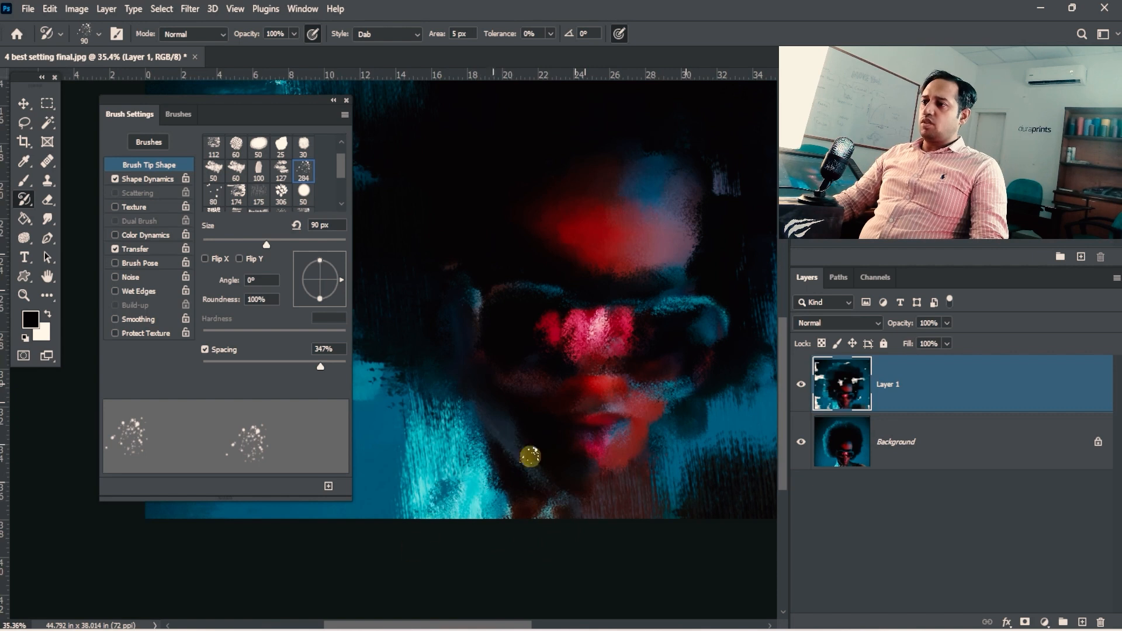
key(space)
drag(603, 468, 555, 475)
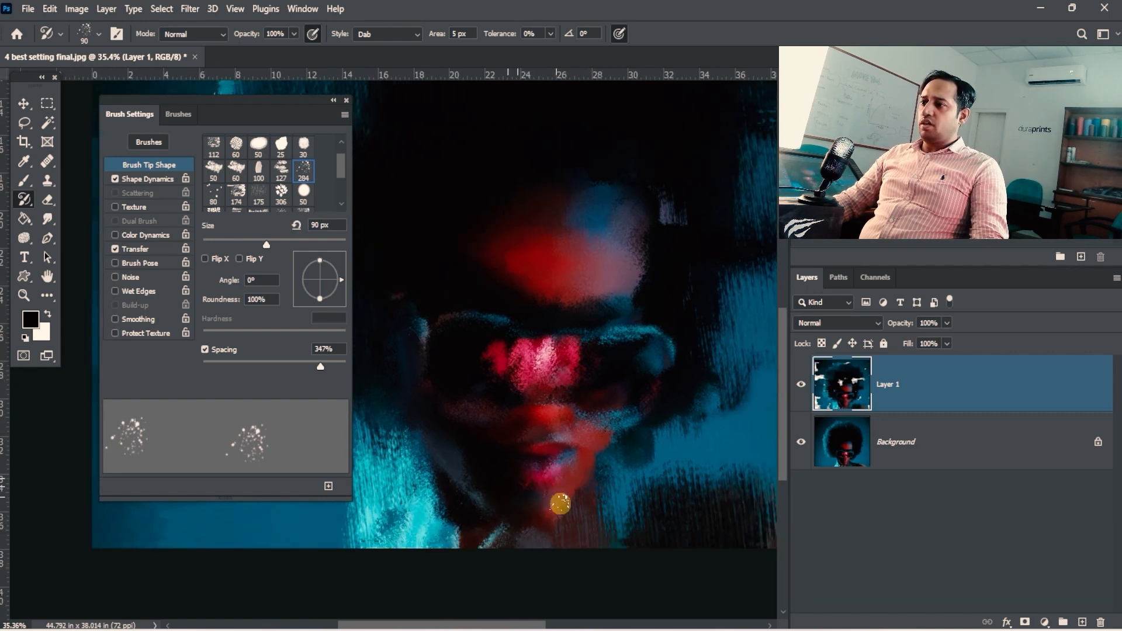
key(space)
drag(602, 435, 684, 396)
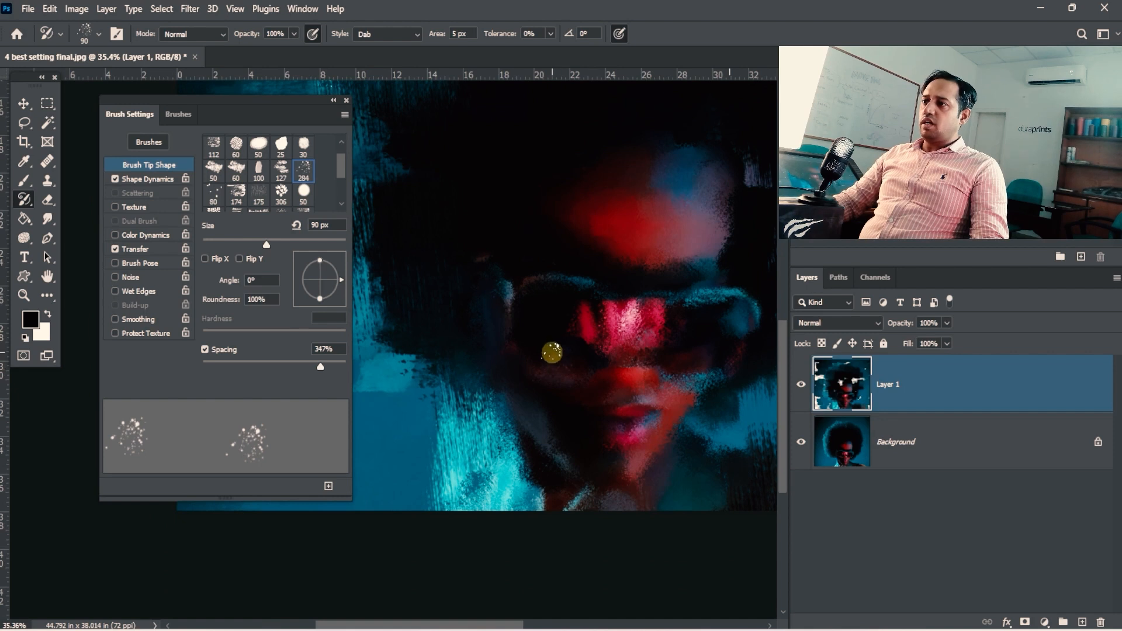
key(space)
drag(582, 297, 591, 312)
key(ctrl+space)
drag(631, 265, 653, 259)
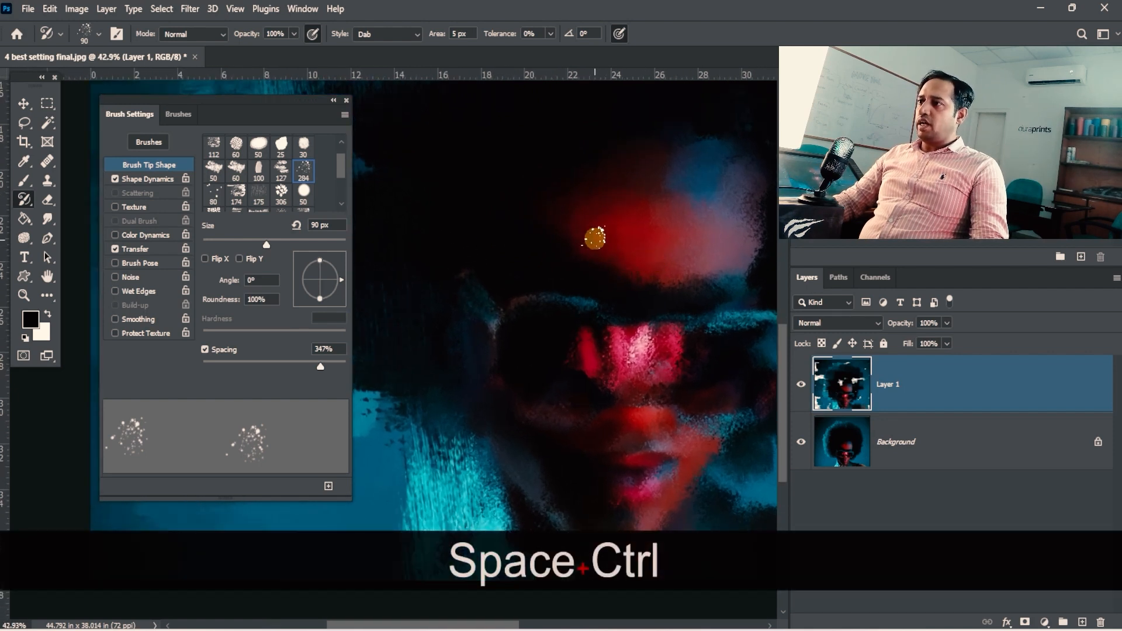
drag(702, 320, 650, 237)
key(ctrl+space)
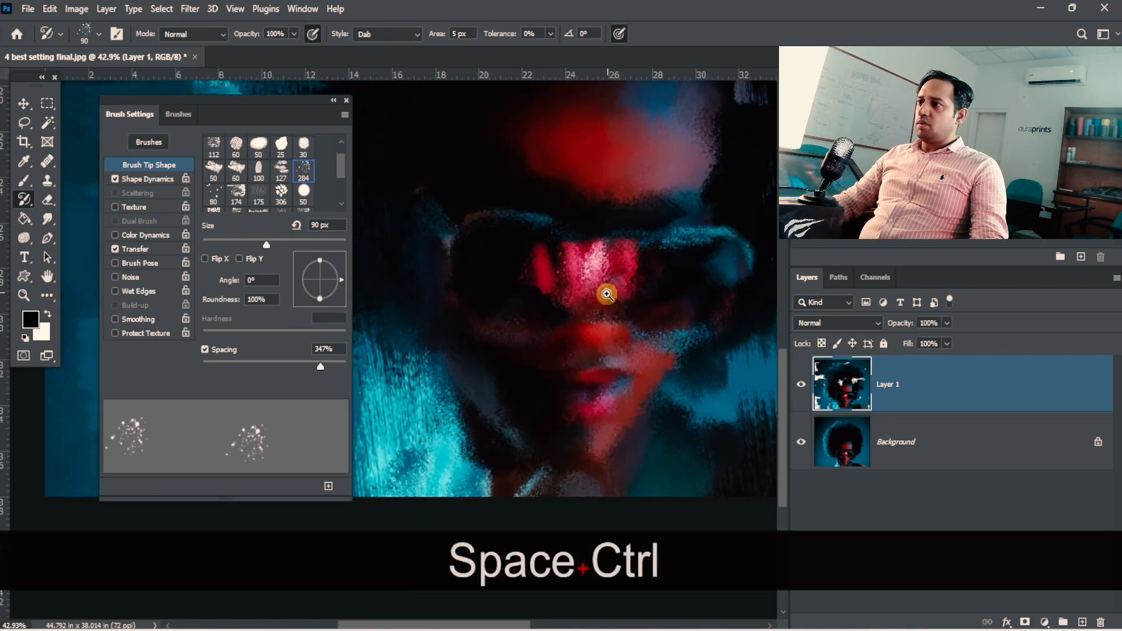
Reduce the splatter brush to 50 px and refine the lips, the pink lens reflections and the sunglasses frame.
drag(606, 293, 636, 290)
key(bracketleft)
key(bracketleft)
key(bracketleft)
key(bracketleft)
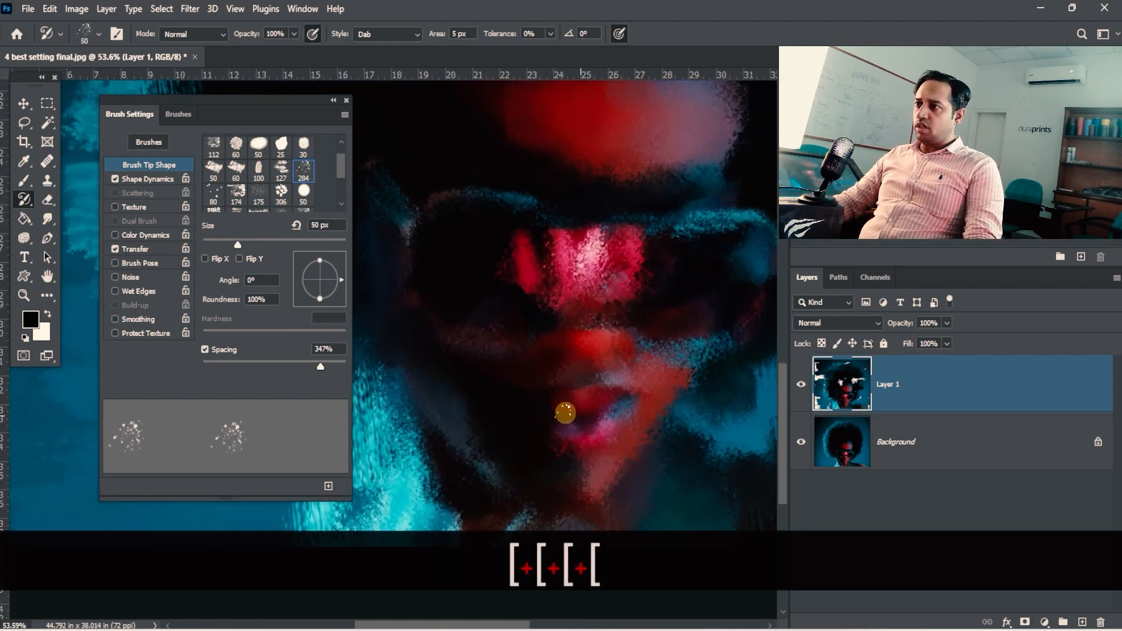
drag(580, 407, 633, 396)
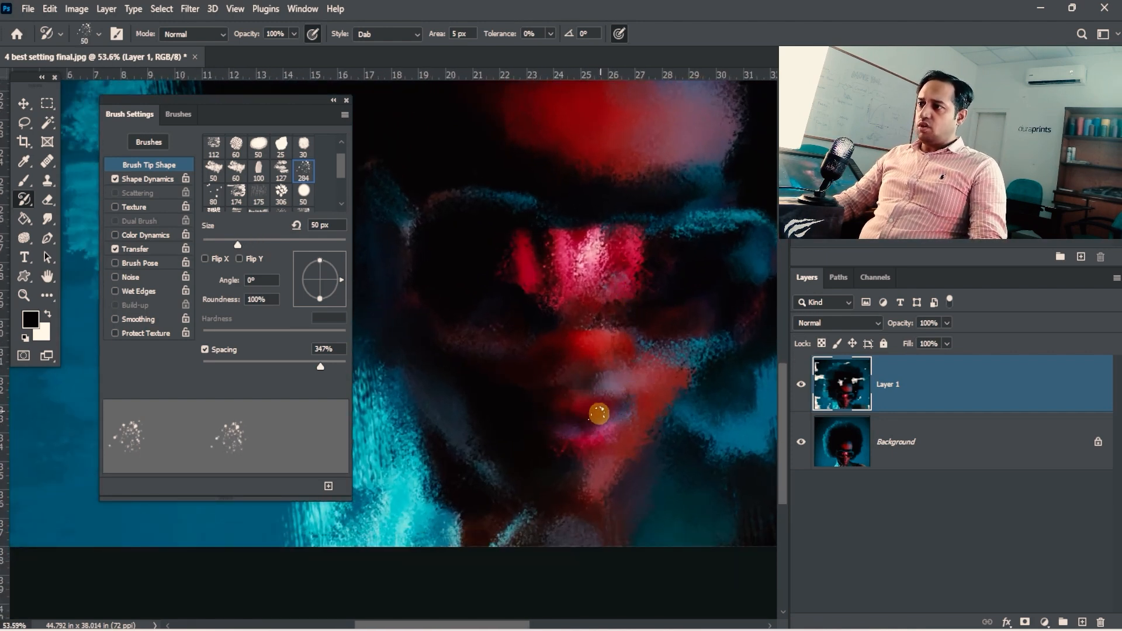
mouse_move(540, 422)
mouse_down()
mouse_move(560, 443)
mouse_move(630, 412)
mouse_up()
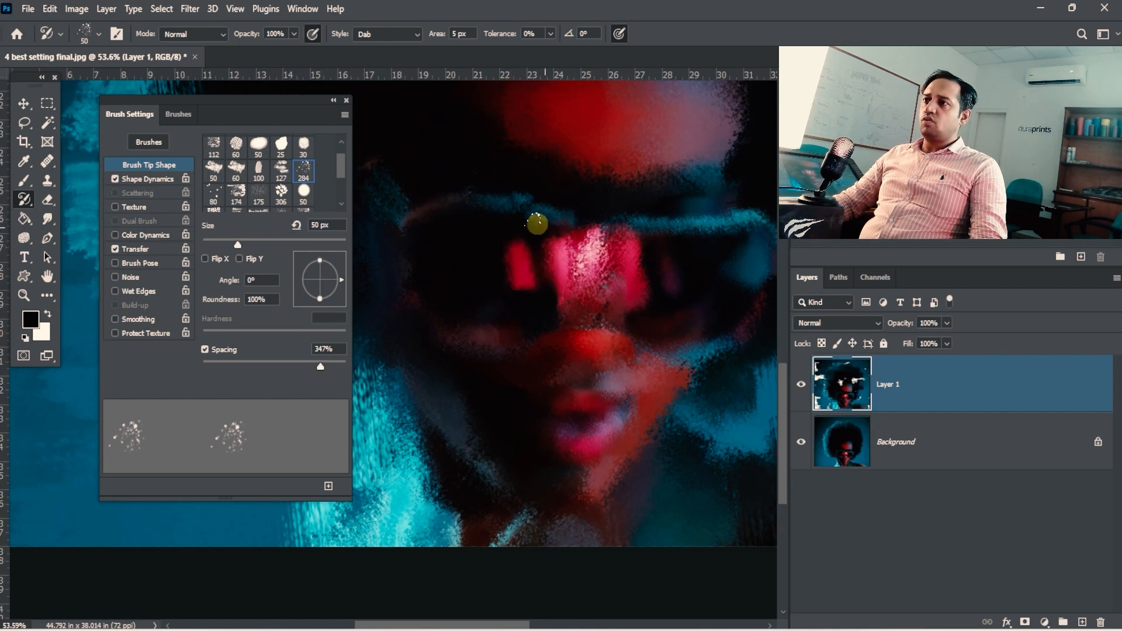
drag(583, 266, 609, 278)
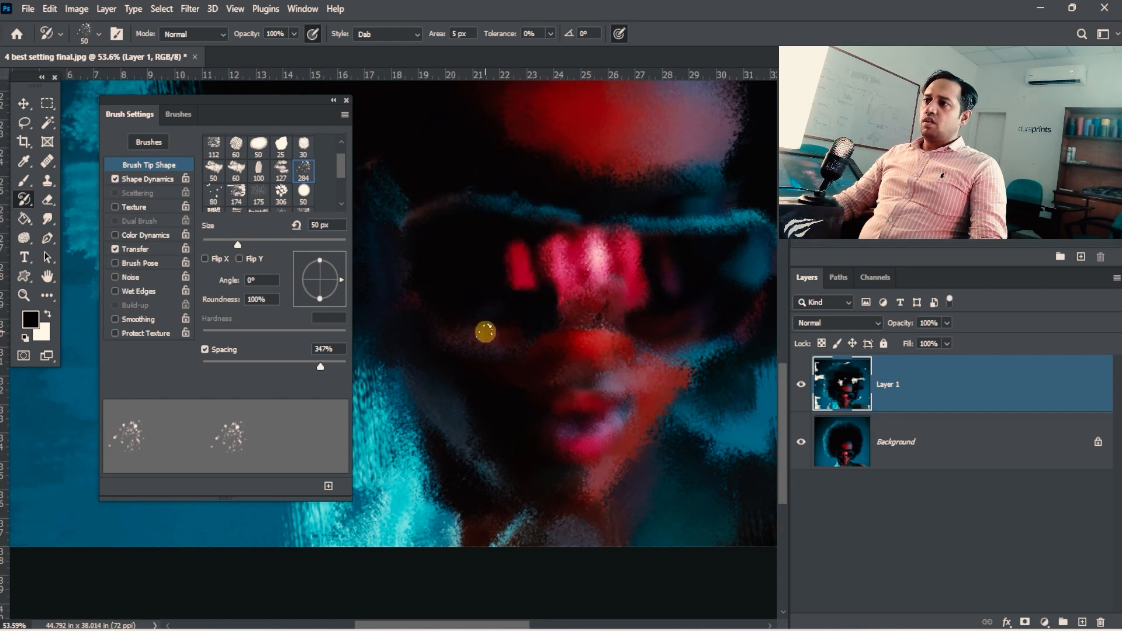
drag(437, 308, 651, 293)
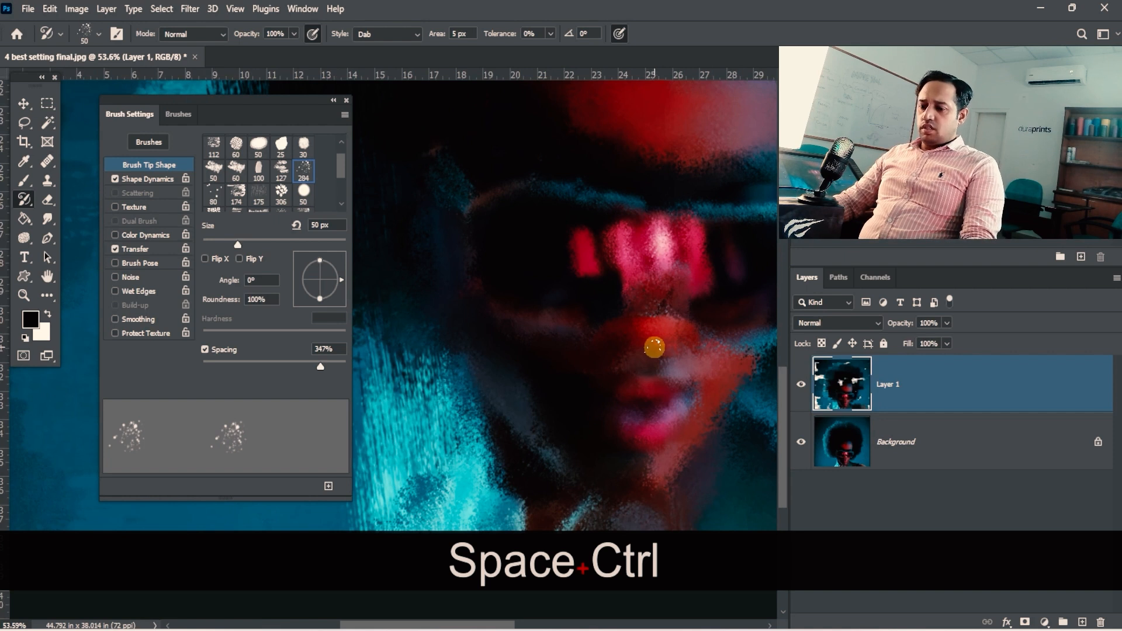
Reduce the brush to 35 px and sharpen the lips, nose, lens reflections and both rims of the sunglasses.
key(bracketleft)
key(bracketleft)
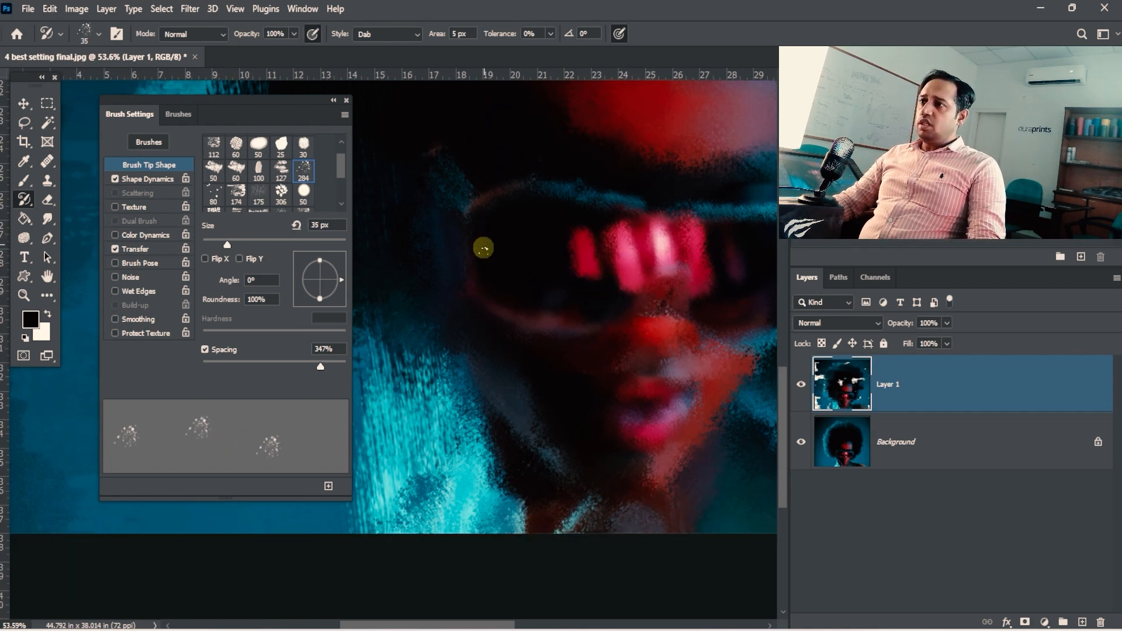
drag(641, 401, 691, 386)
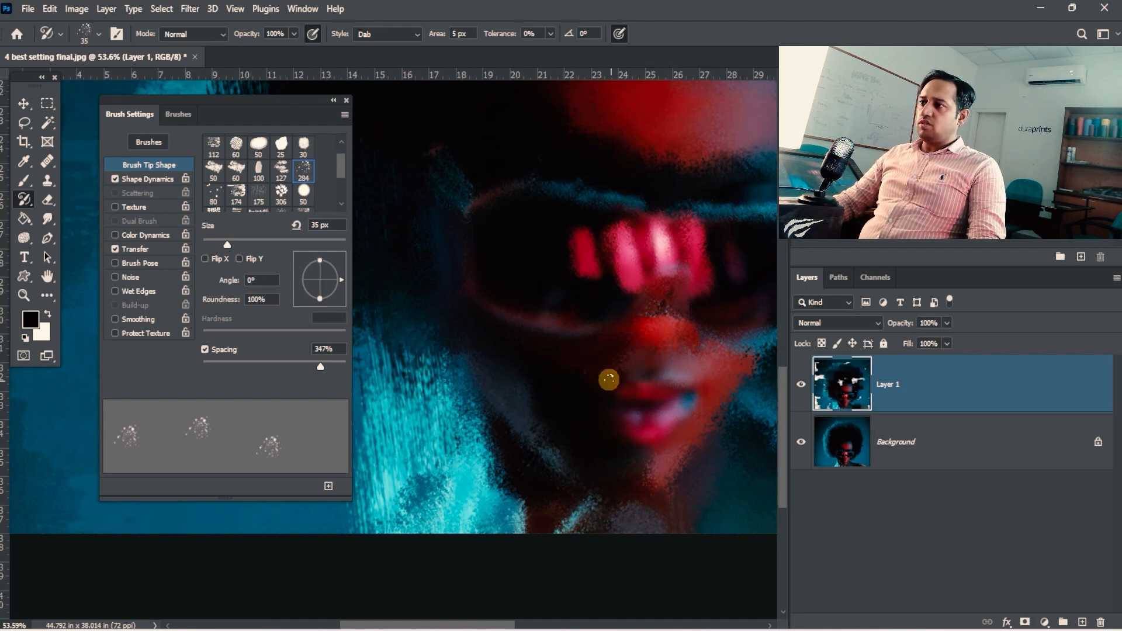
key(space)
drag(671, 351, 623, 395)
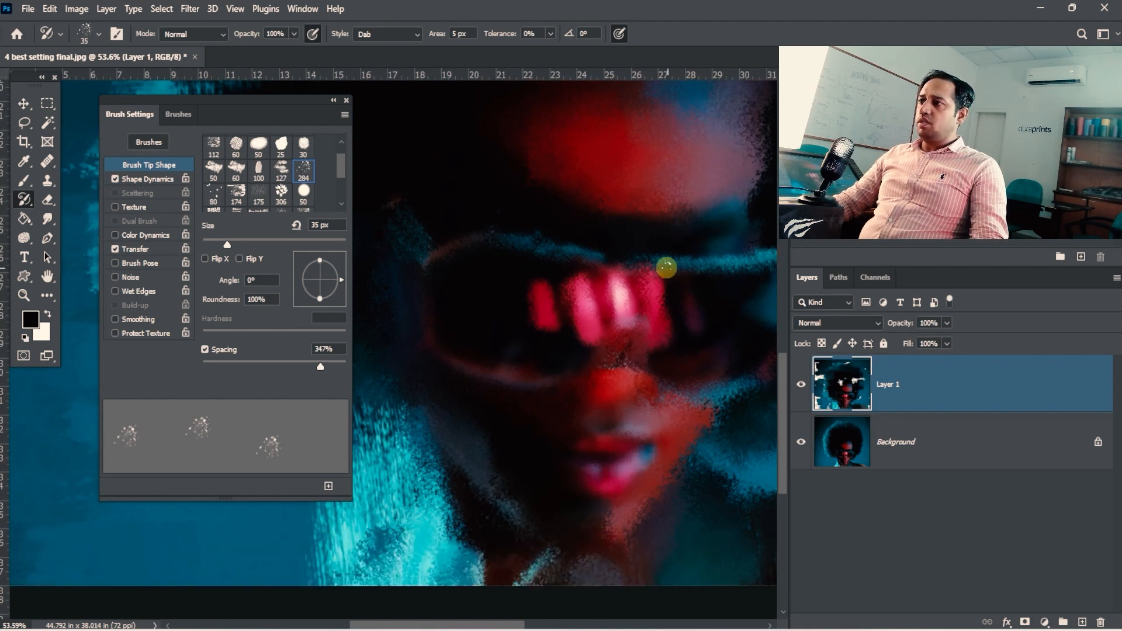
key(space)
drag(733, 262, 608, 264)
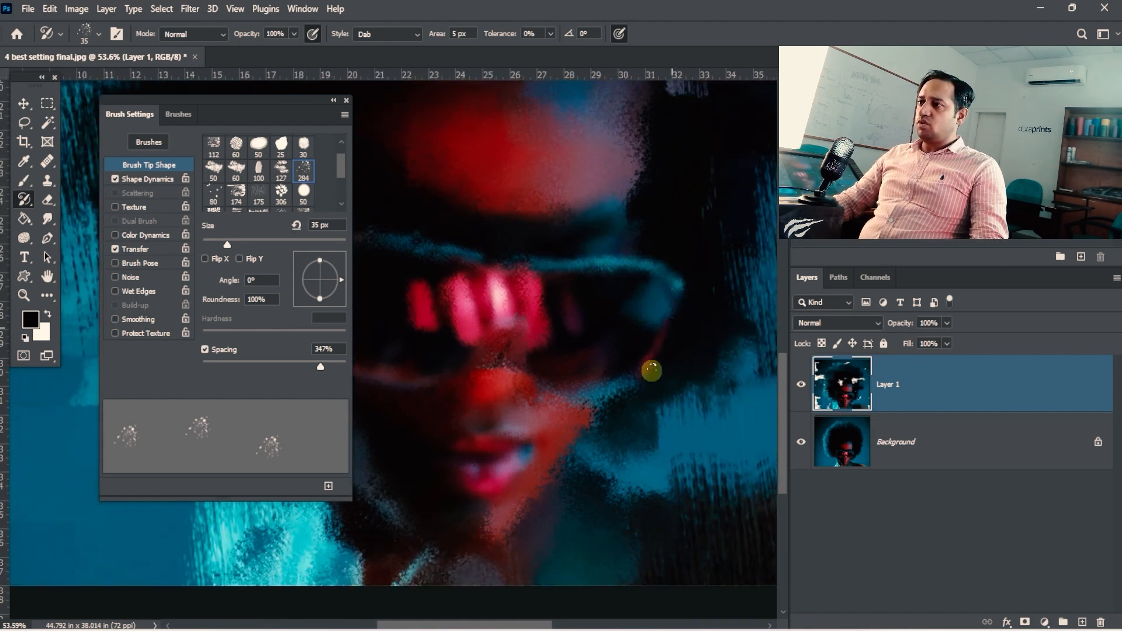
mouse_move(623, 362)
mouse_down()
mouse_move(606, 383)
mouse_move(550, 393)
mouse_move(535, 385)
mouse_move(552, 363)
mouse_up()
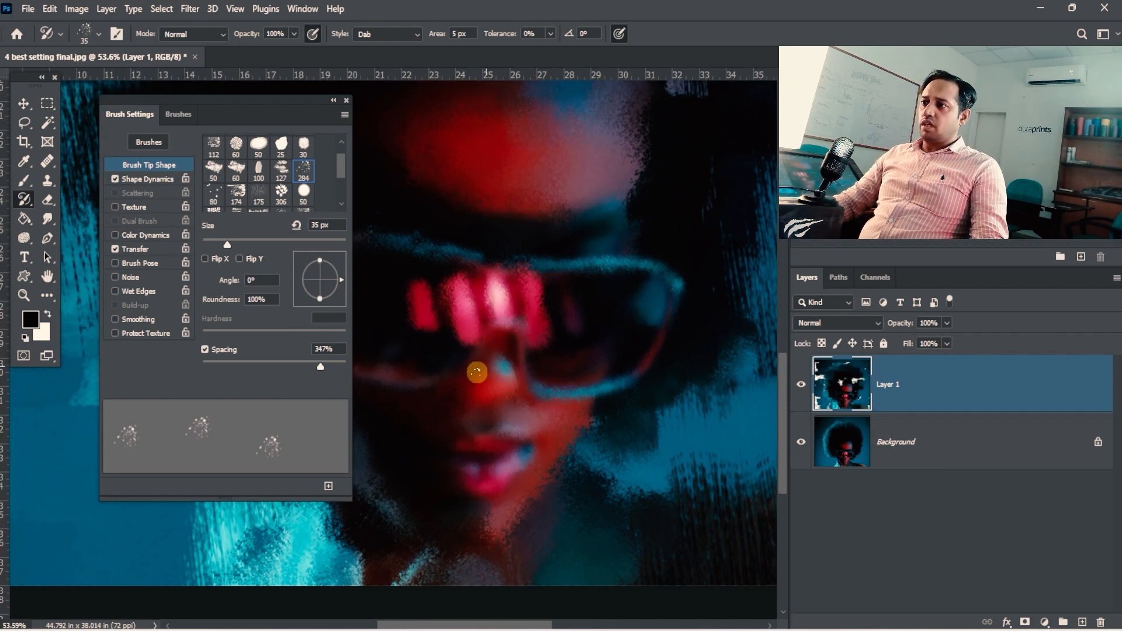
key(space)
drag(477, 372, 574, 344)
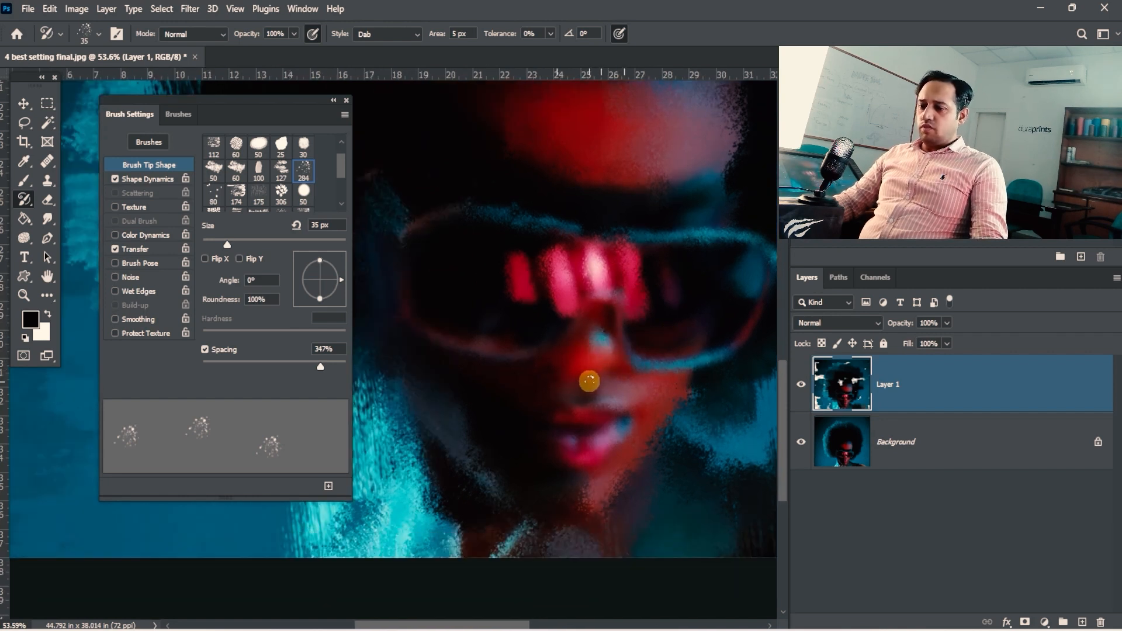
Reduce the brush to 25 px and refine the jawline, chin and cheek edge.
key(bracketleft)
key(bracketleft)
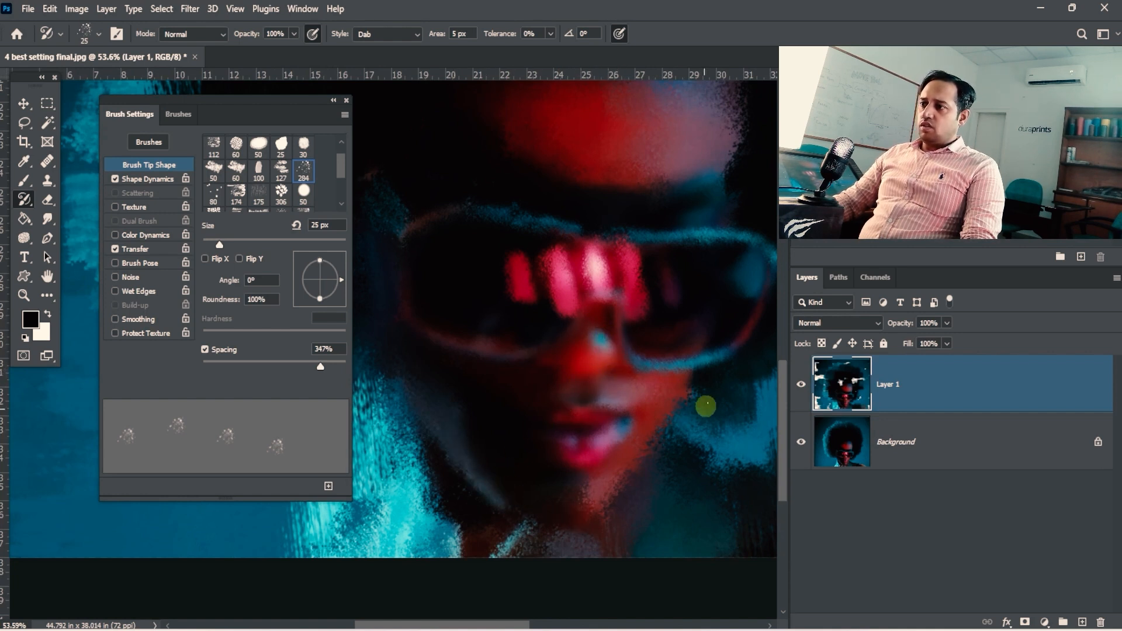
key(space)
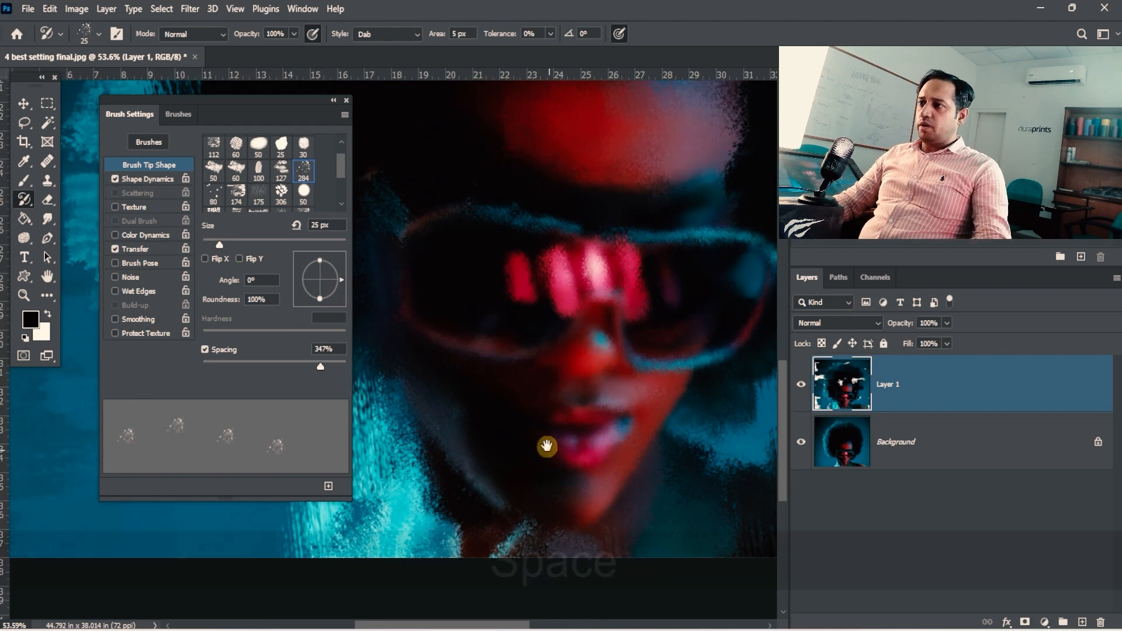
drag(546, 446, 651, 441)
mouse_move(559, 358)
mouse_down()
mouse_move(588, 468)
mouse_move(484, 476)
mouse_move(441, 498)
mouse_move(487, 576)
mouse_move(583, 298)
mouse_move(575, 491)
mouse_up()
Enlarge the splatter brush to 45 px and paint soft curls along the right edge of the afro.
key(space)
key(ctrl+alt+space)
drag(592, 334, 503, 351)
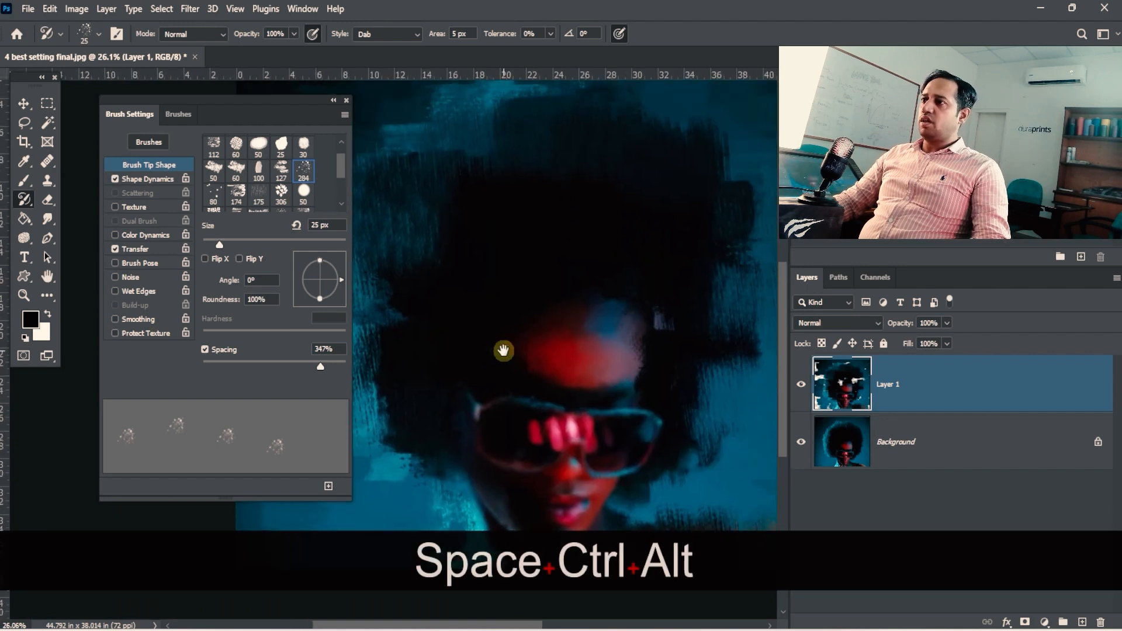
key(bracketright)
key(bracketright)
key(bracketright)
key(bracketright)
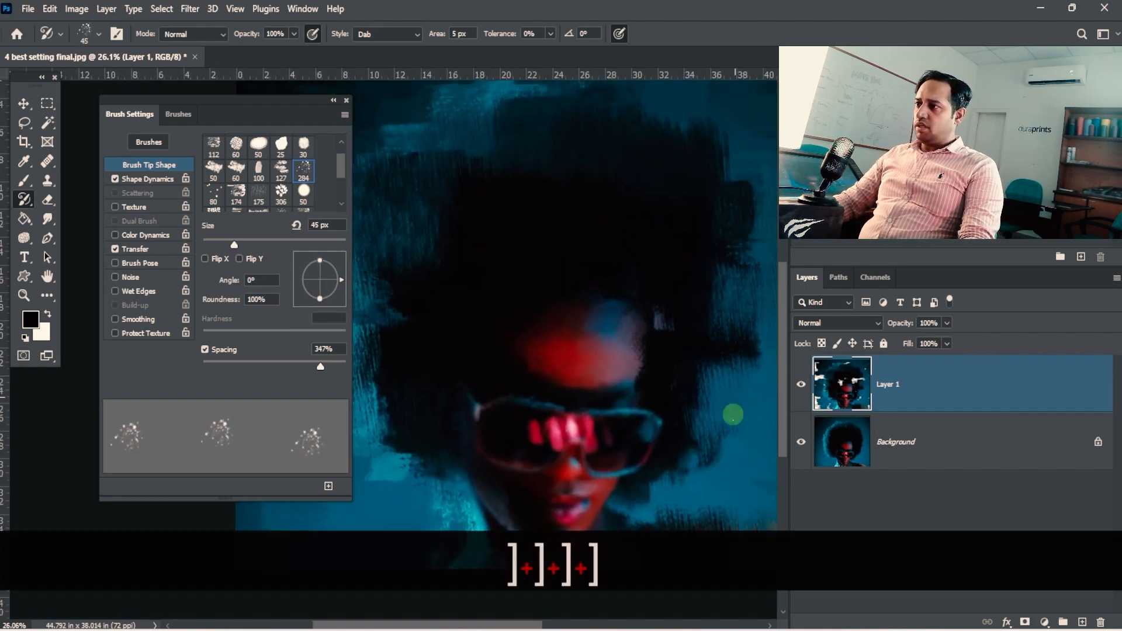
mouse_move(724, 450)
mouse_down()
mouse_move(753, 323)
mouse_move(711, 301)
mouse_up()
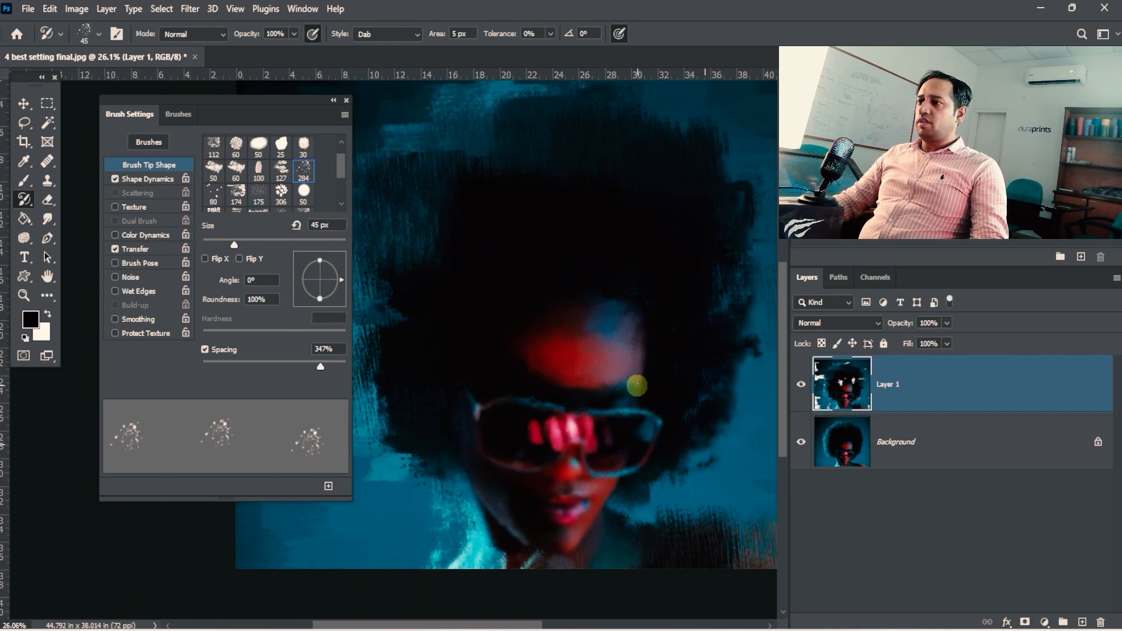
Paint the blue-lit curls along the left edge and top of the afro with the 45 px splatter brush.
key(space)
drag(551, 293, 639, 292)
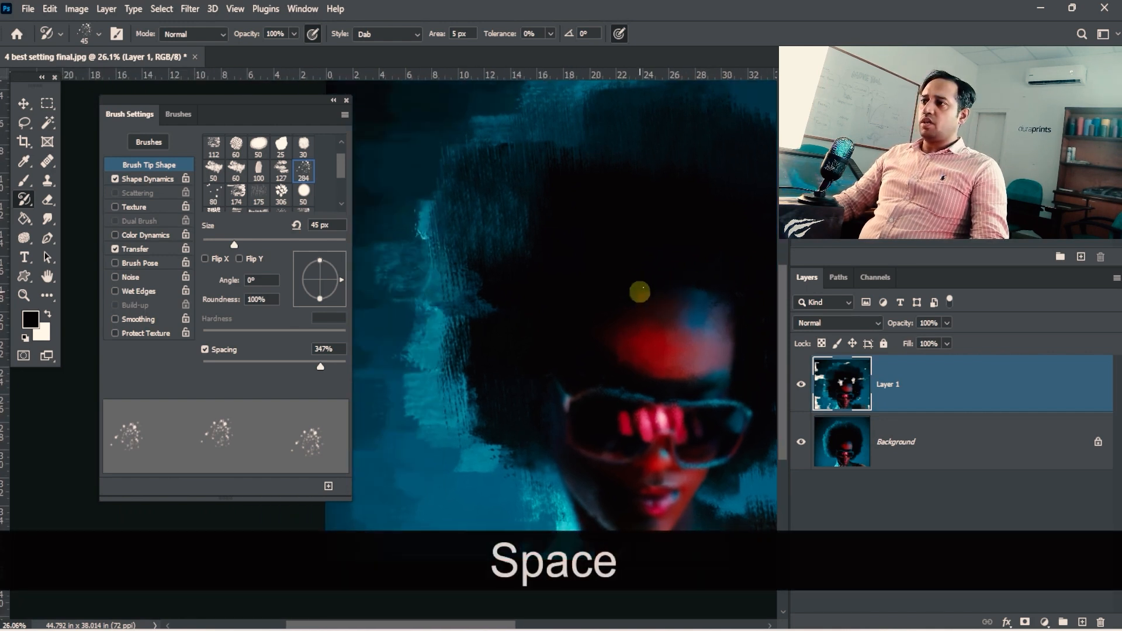
mouse_move(583, 188)
mouse_down()
mouse_move(533, 130)
mouse_move(466, 146)
mouse_move(466, 278)
mouse_up()
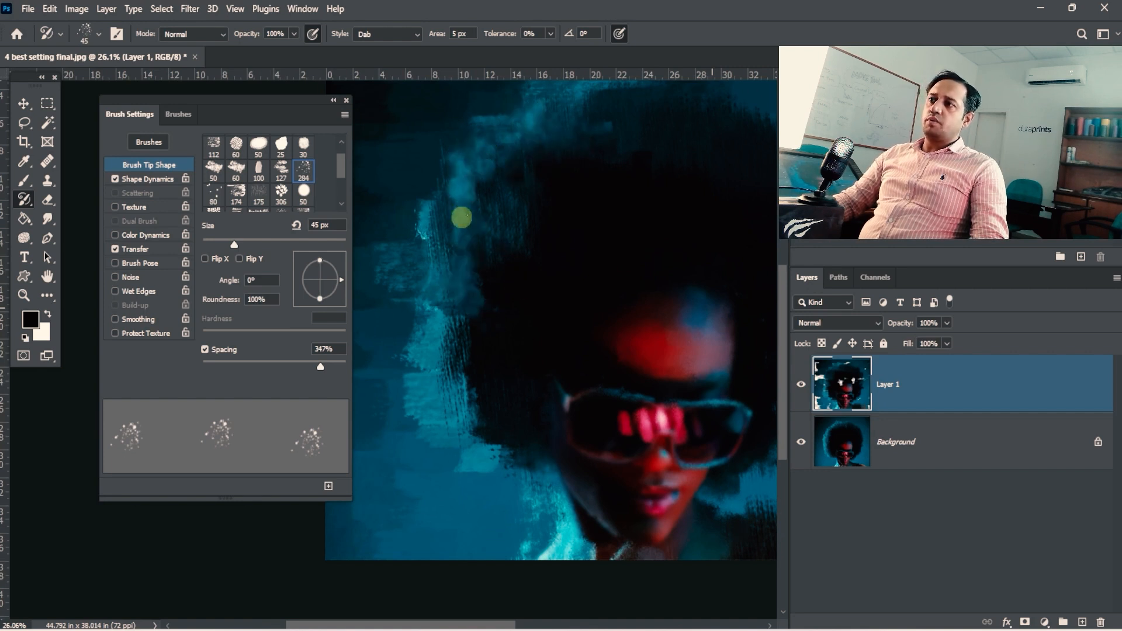
drag(462, 217, 536, 269)
mouse_move(462, 344)
mouse_down()
mouse_move(480, 438)
mouse_move(441, 354)
mouse_up()
key(space)
drag(645, 256, 524, 368)
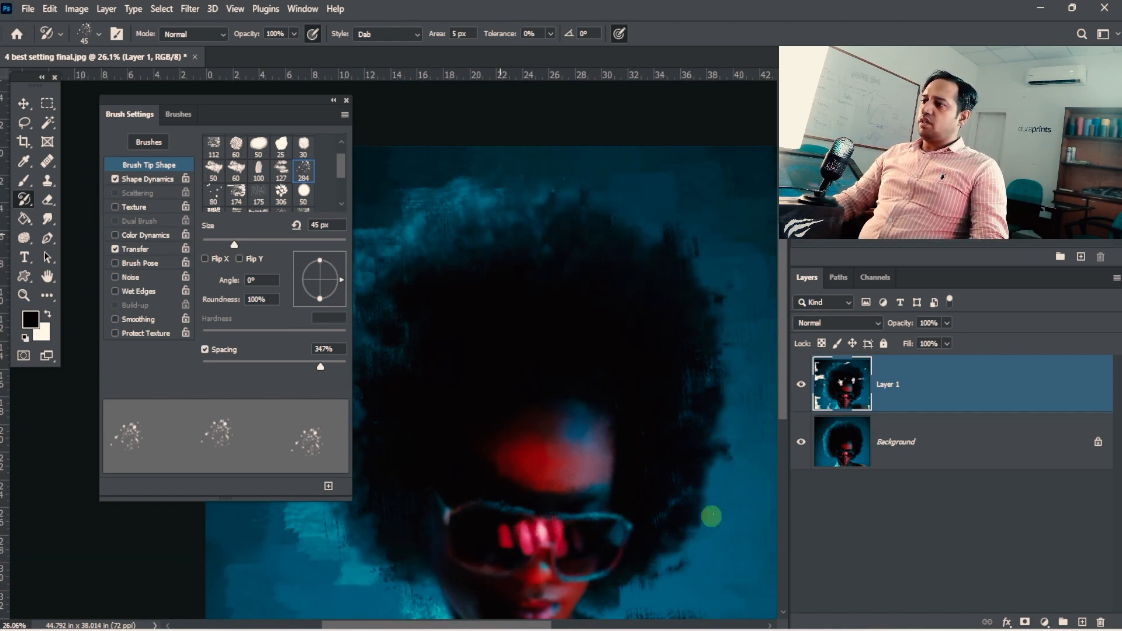
Try the 175 textured brush tip at 80 px on the lips and undo the stroke.
key(space)
drag(671, 562, 713, 318)
drag(639, 370, 590, 395)
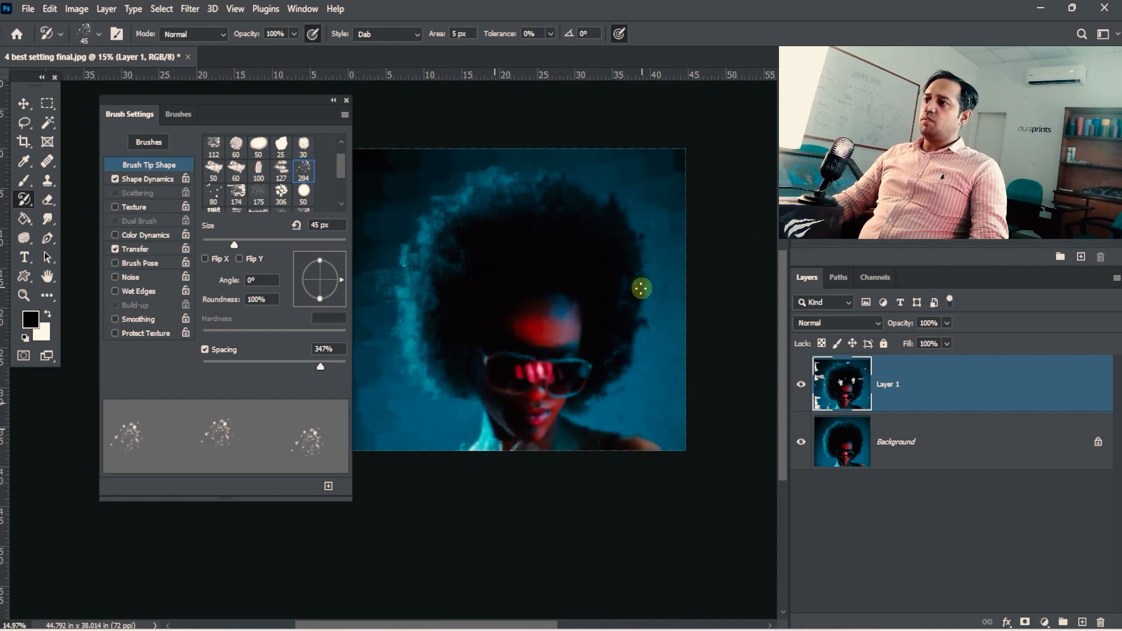
key(ctrl+space)
click(551, 409)
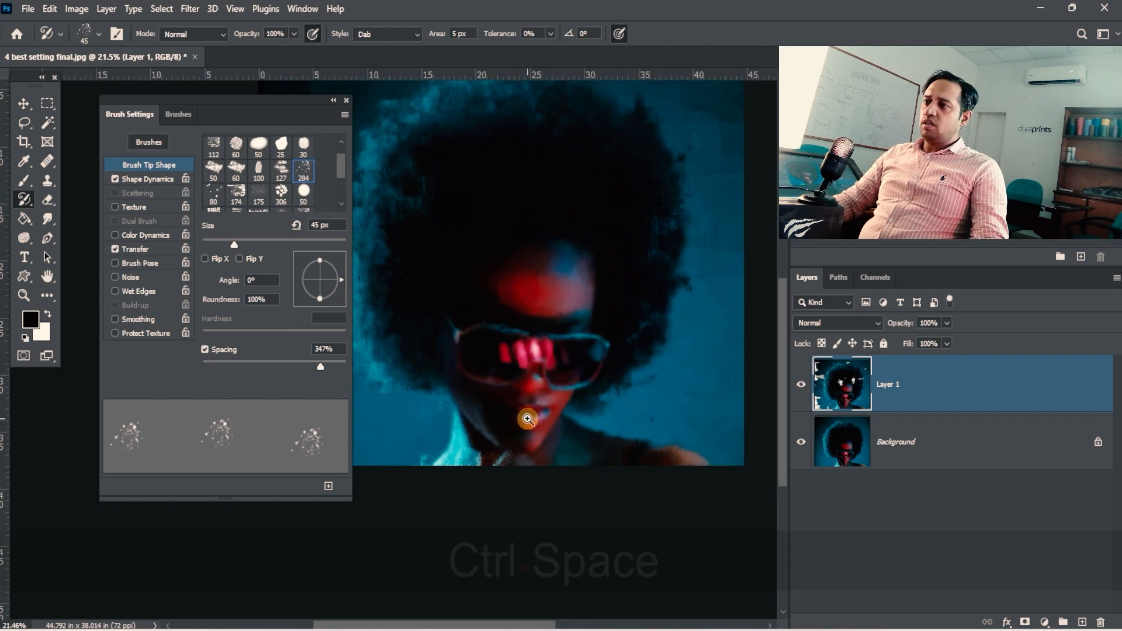
drag(533, 402, 570, 401)
click(258, 192)
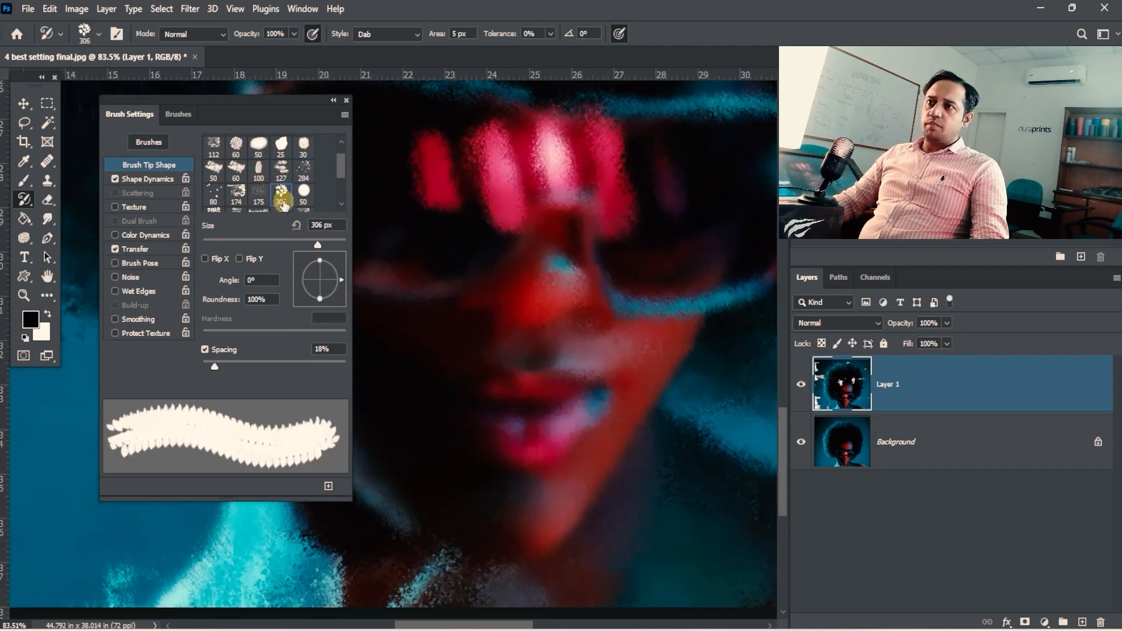
key(bracketleft)
key(bracketleft)
key(bracketleft)
key(bracketleft)
key(bracketleft)
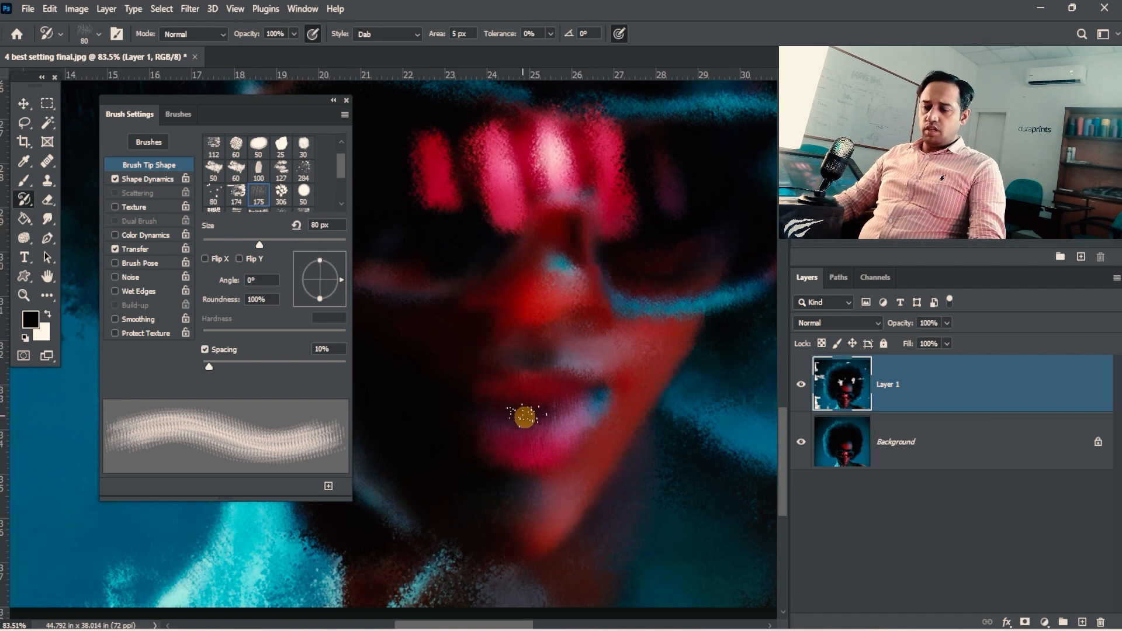
key(ctrl+z)
Try the sparse dotted 80 brush tip on the lips and undo the last dabs.
click(305, 209)
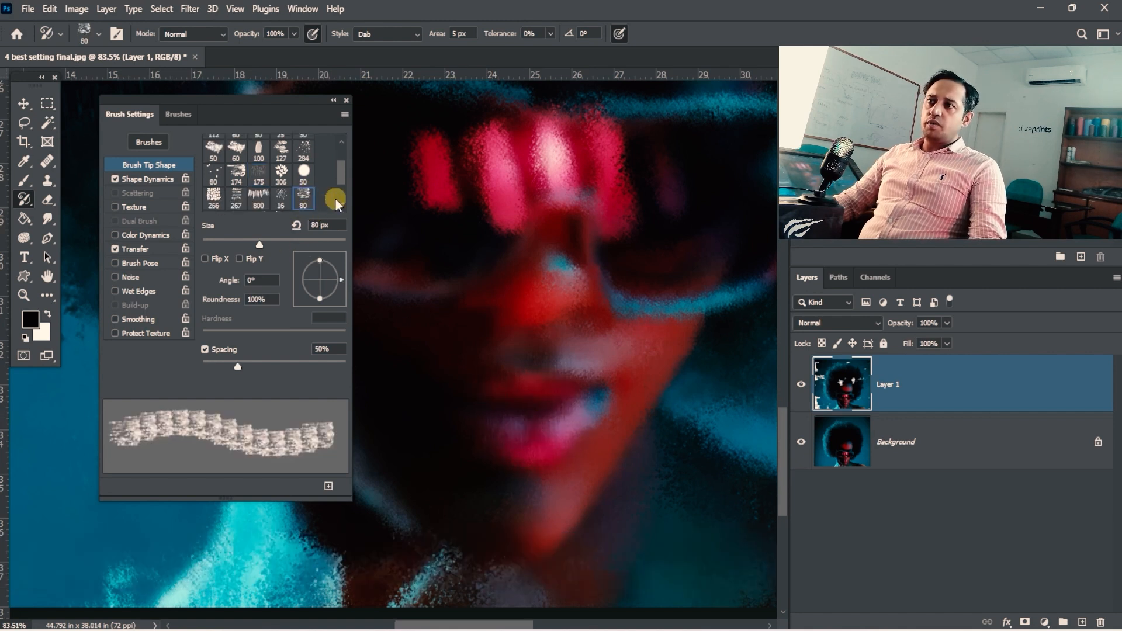
click(338, 204)
click(257, 208)
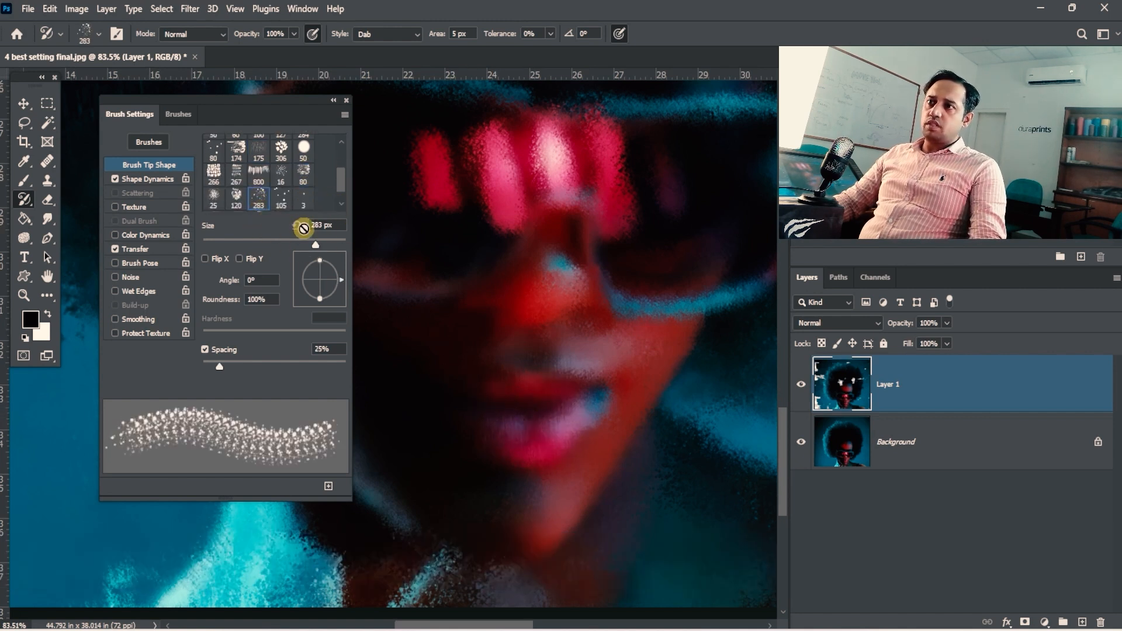
click(282, 200)
key(bracketleft)
key(bracketleft)
key(bracketleft)
key(bracketleft)
key(bracketleft)
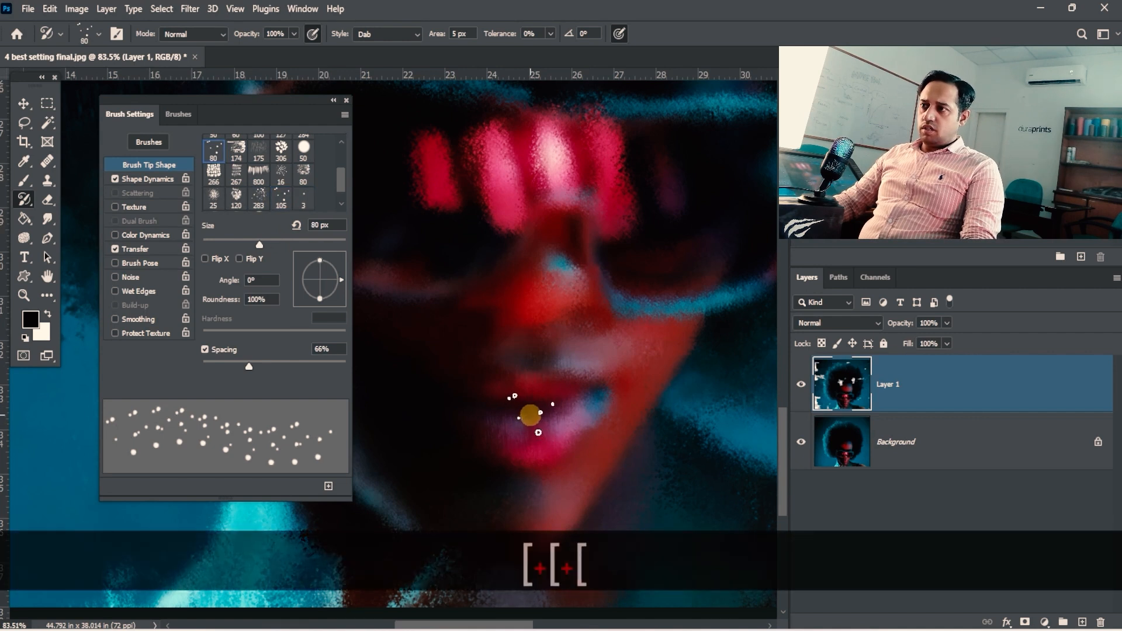
mouse_move(481, 418)
mouse_down()
mouse_move(583, 409)
mouse_move(485, 420)
mouse_move(581, 426)
mouse_up()
key(ctrl+z)
key(ctrl+z)
key(ctrl+z)
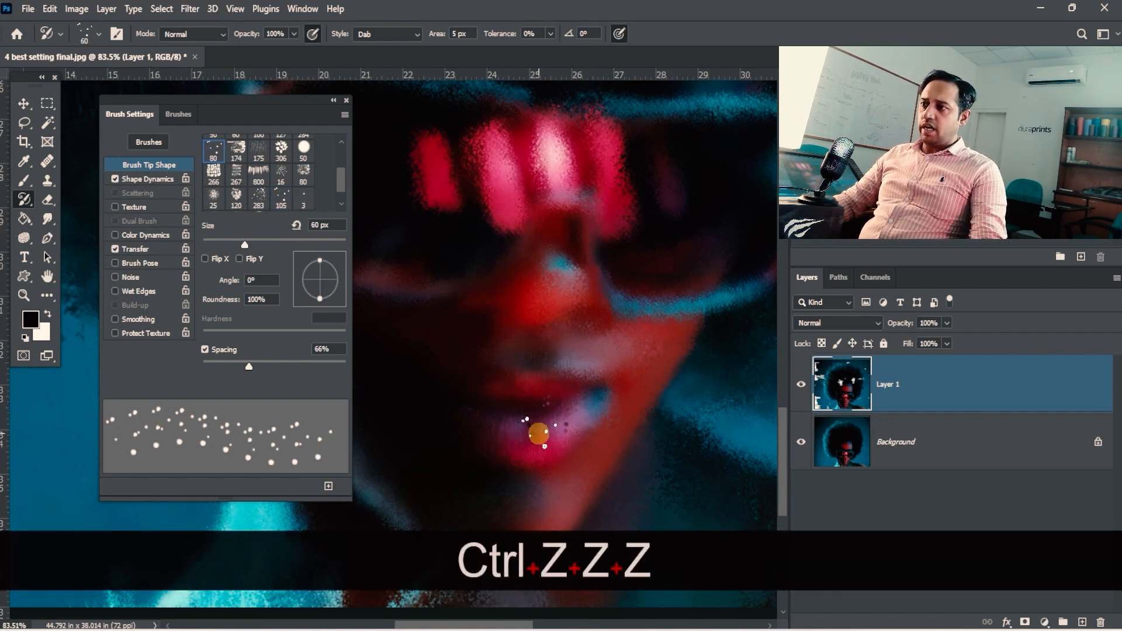
Try the dotted tip at 60 px on the dark lens and its lower rim and undo the last dab.
key(space)
drag(583, 412, 626, 486)
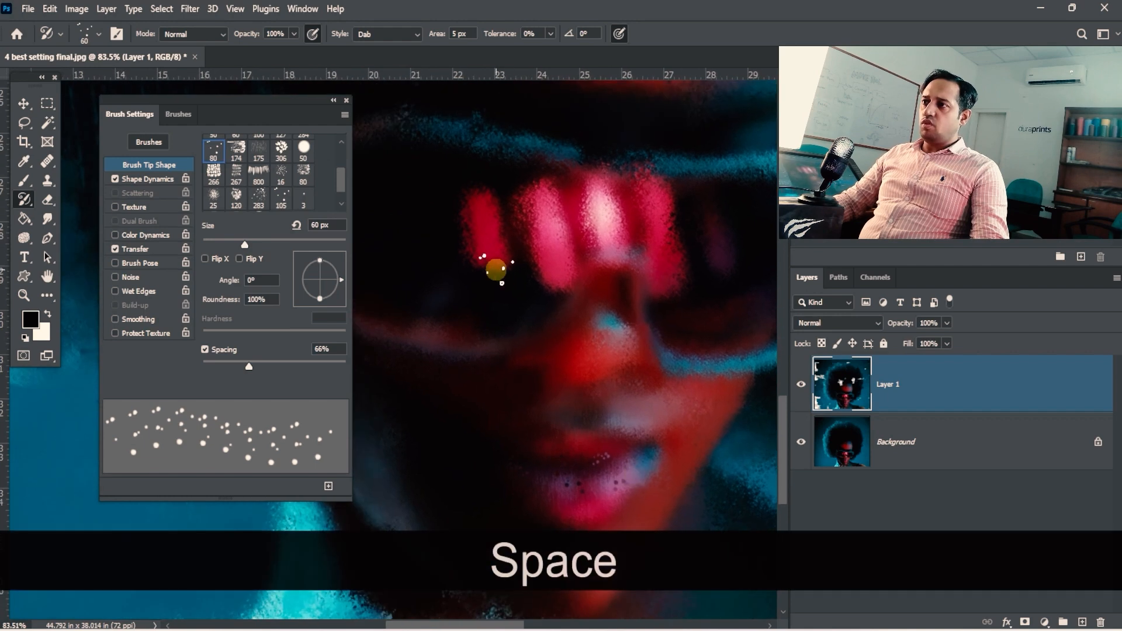
key(space)
mouse_move(400, 316)
mouse_down()
mouse_move(523, 342)
mouse_move(563, 374)
mouse_up()
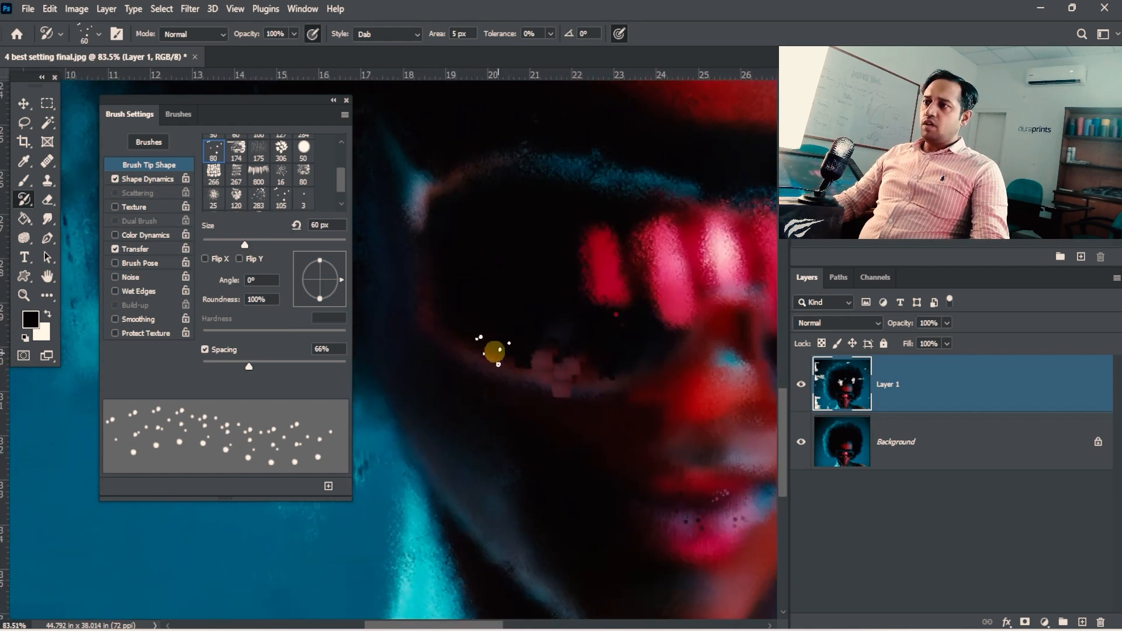
key(ctrl+z)
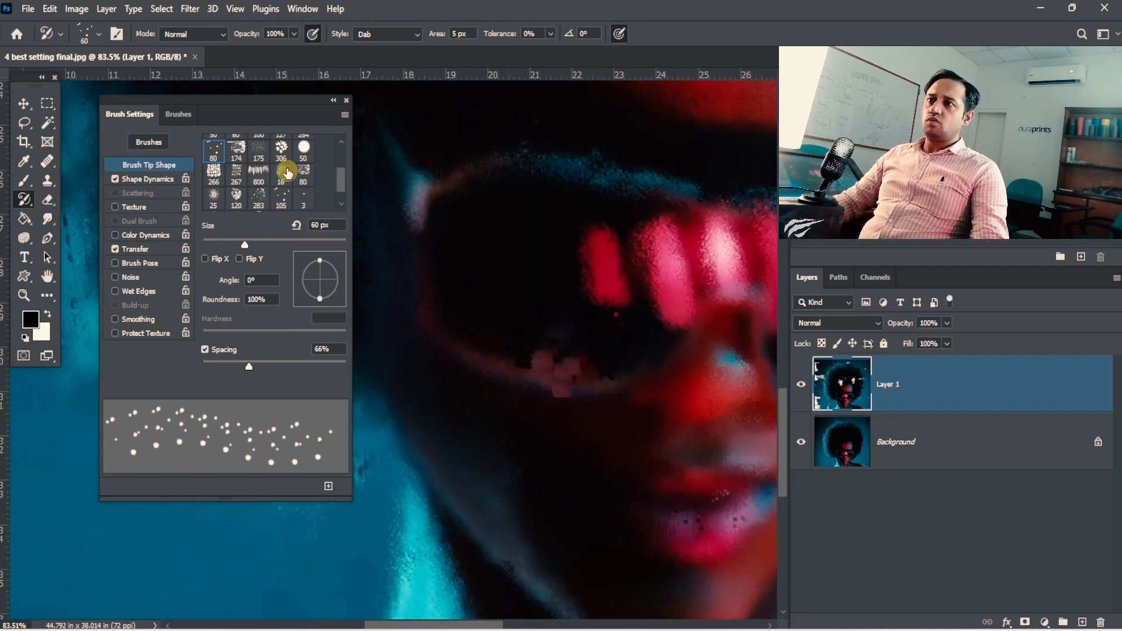
Switch to the 16 px brush tip with 175% spacing and repaint the rim of the dark lens over the stray dabs.
click(284, 173)
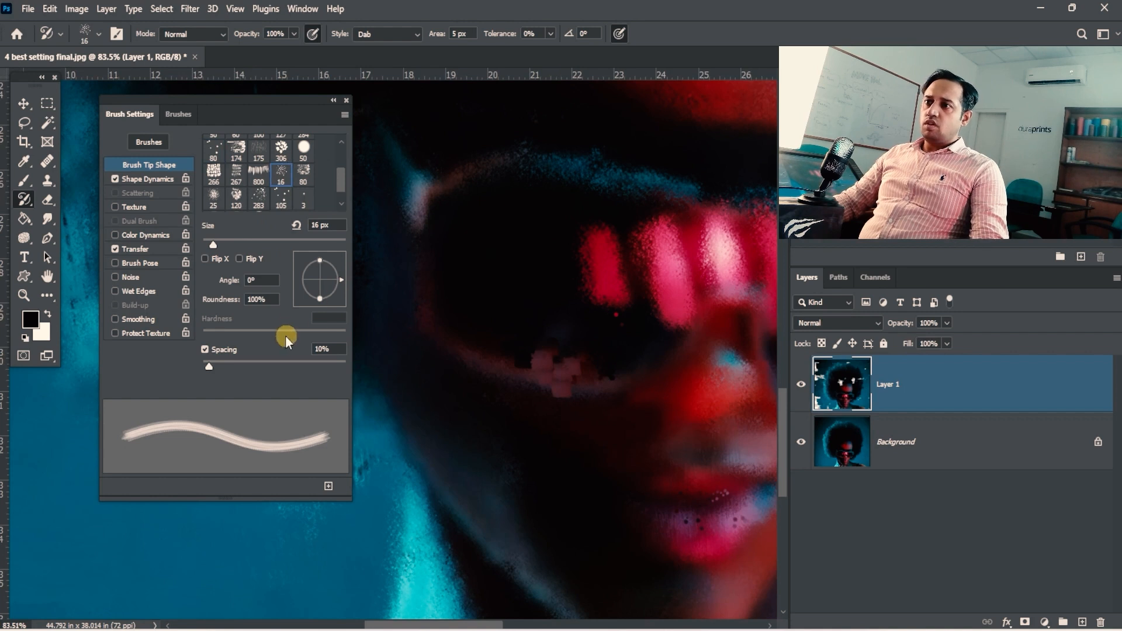
drag(300, 363, 329, 374)
mouse_move(573, 377)
mouse_down()
mouse_move(514, 352)
mouse_move(589, 350)
mouse_move(572, 367)
mouse_move(627, 368)
mouse_move(583, 384)
mouse_move(518, 372)
mouse_move(569, 389)
mouse_move(648, 348)
mouse_up()
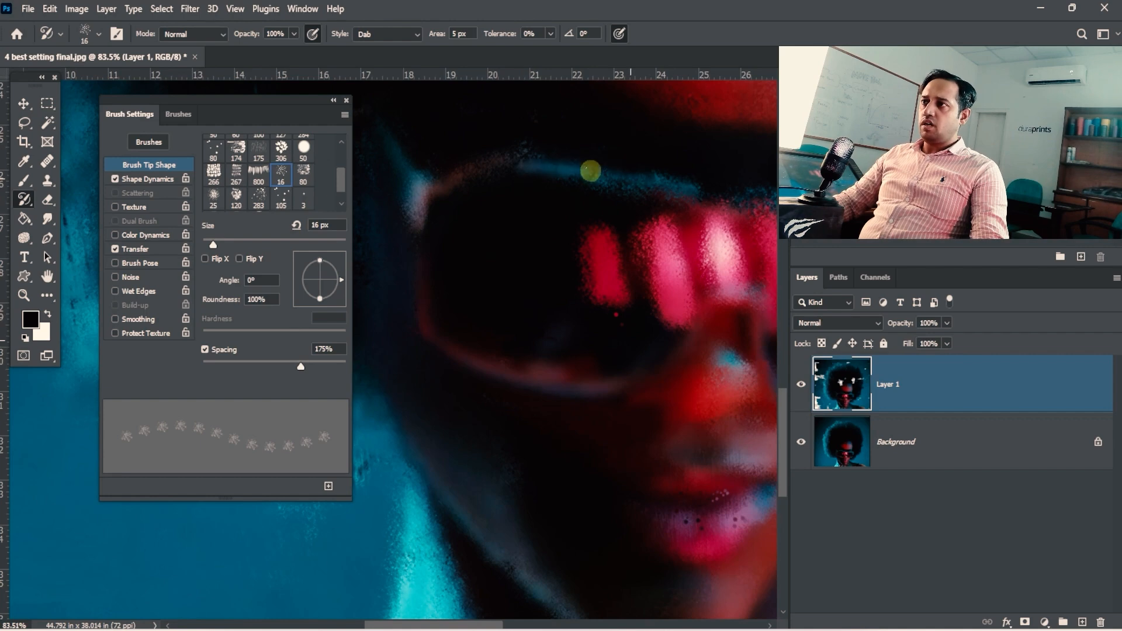
Compare the whole painting with the original photo by hiding and showing Layer 1.
drag(653, 296, 520, 290)
mouse_move(644, 419)
mouse_down()
mouse_move(575, 352)
mouse_move(693, 385)
mouse_move(651, 415)
mouse_up()
click(802, 385)
click(802, 385)
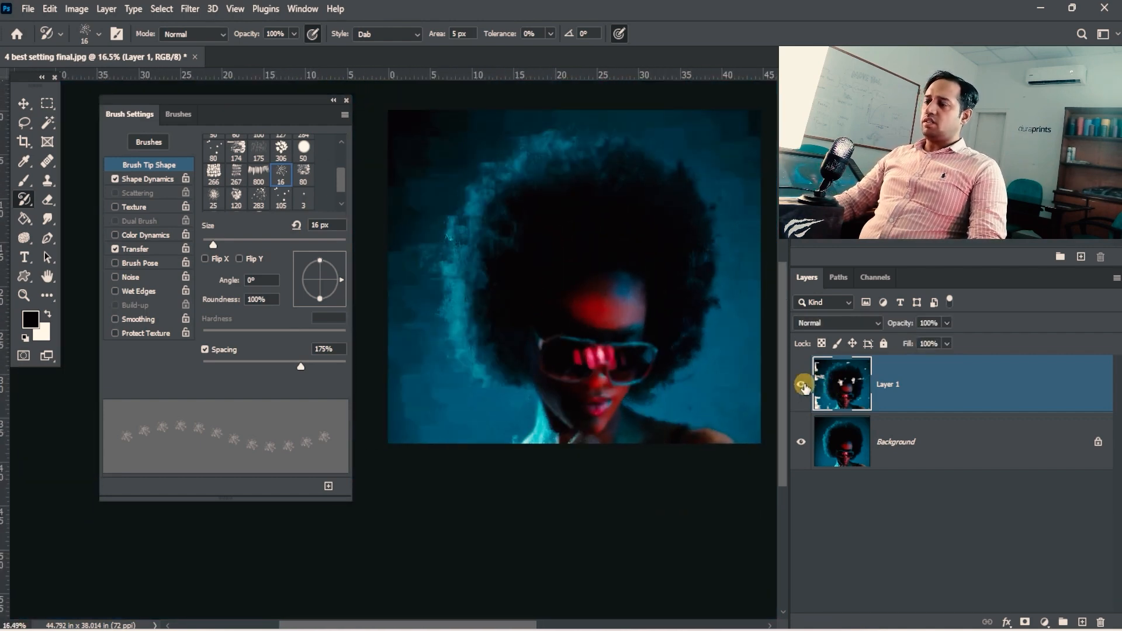
click(804, 385)
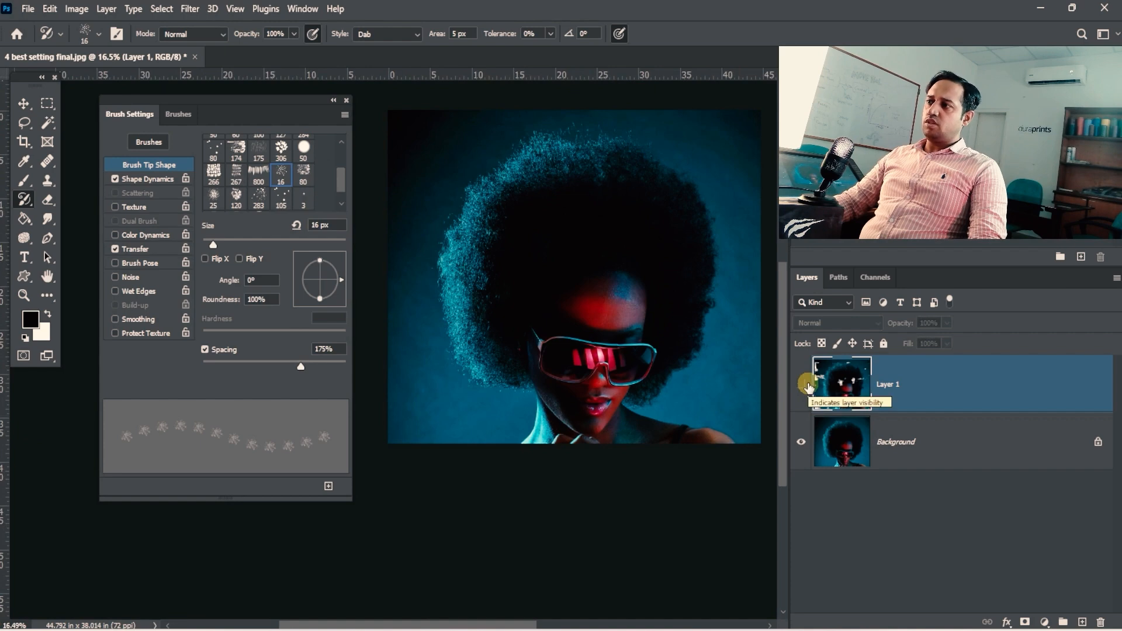
click(804, 385)
click(804, 385)
click(804, 384)
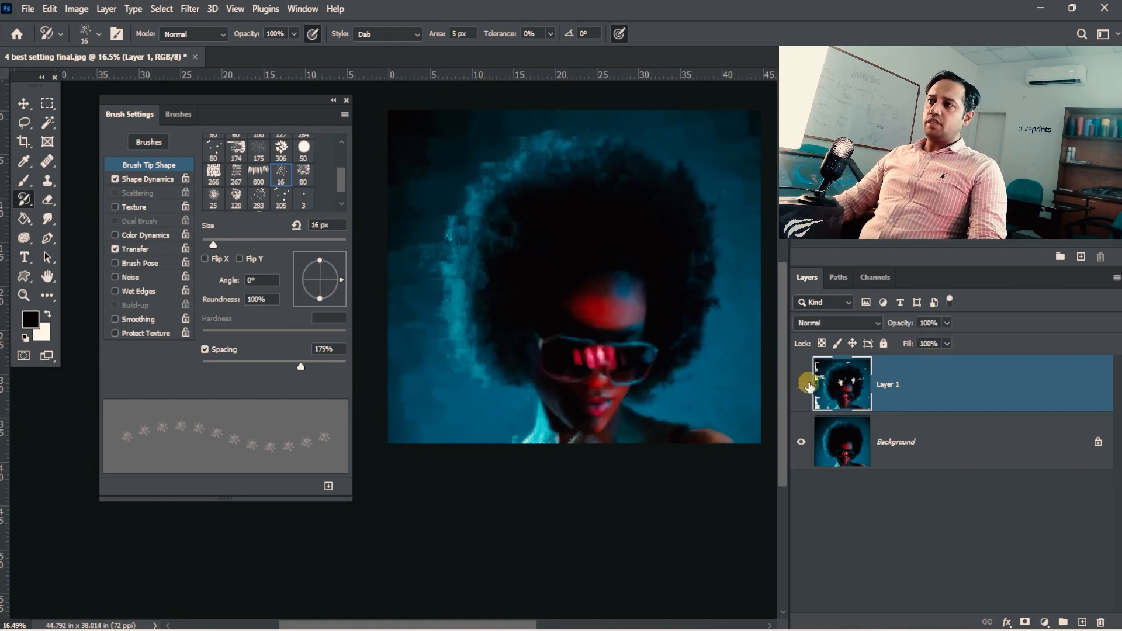
click(804, 385)
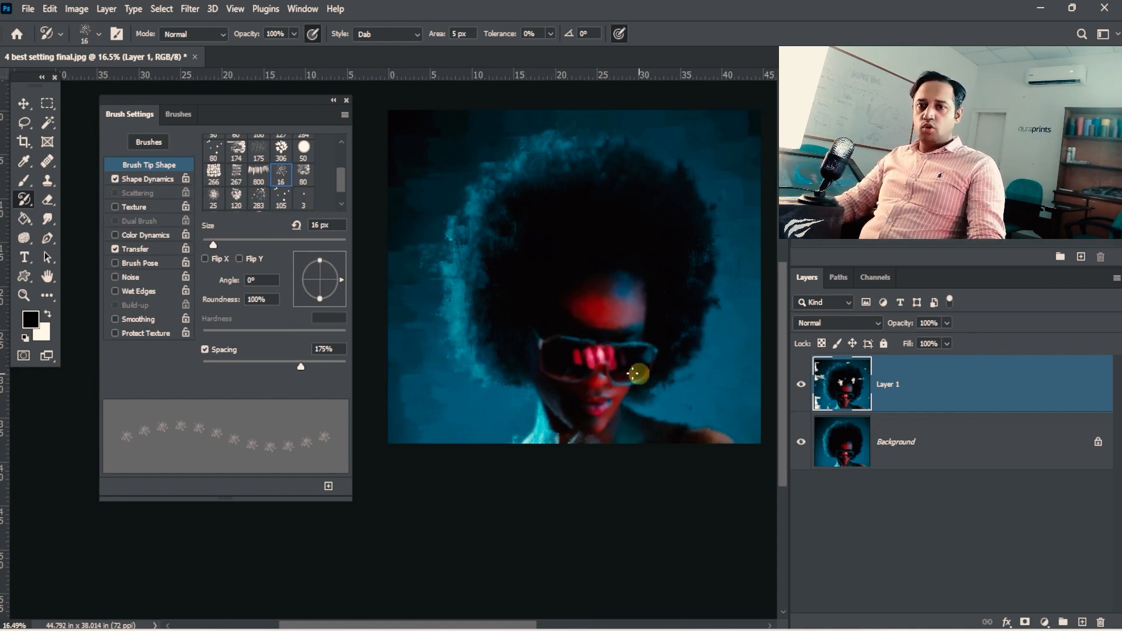
Merge Layer 1 with the Background and duplicate the merged layer.
shift+click(895, 444)
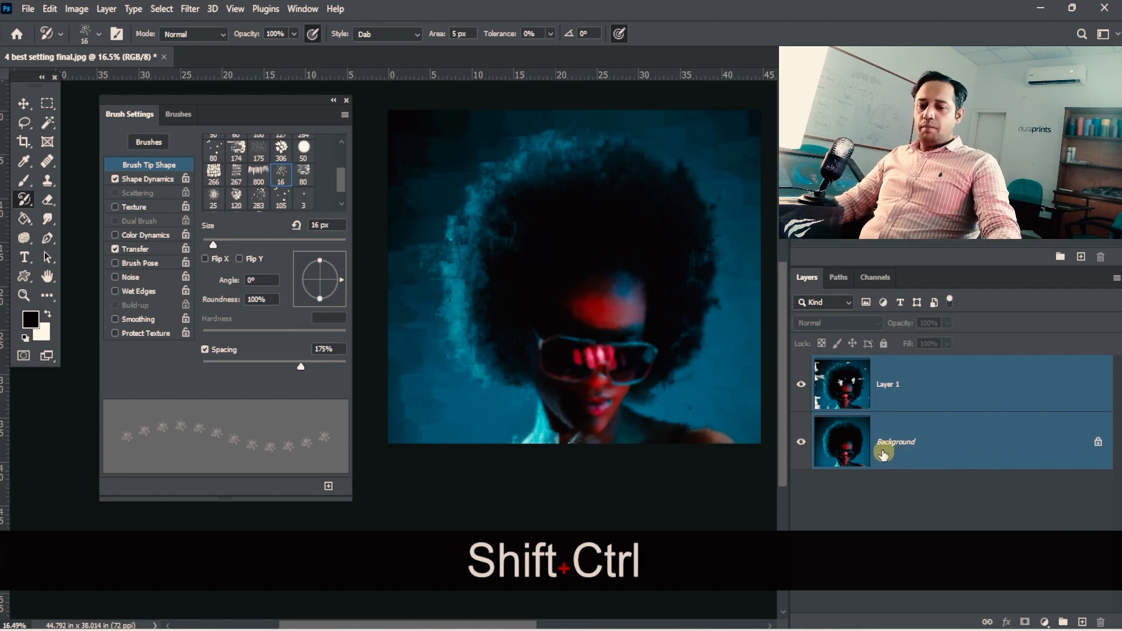
key(shift+ctrl+e)
mouse_move(620, 348)
mouse_down()
mouse_move(698, 371)
mouse_move(619, 336)
mouse_move(611, 343)
mouse_up()
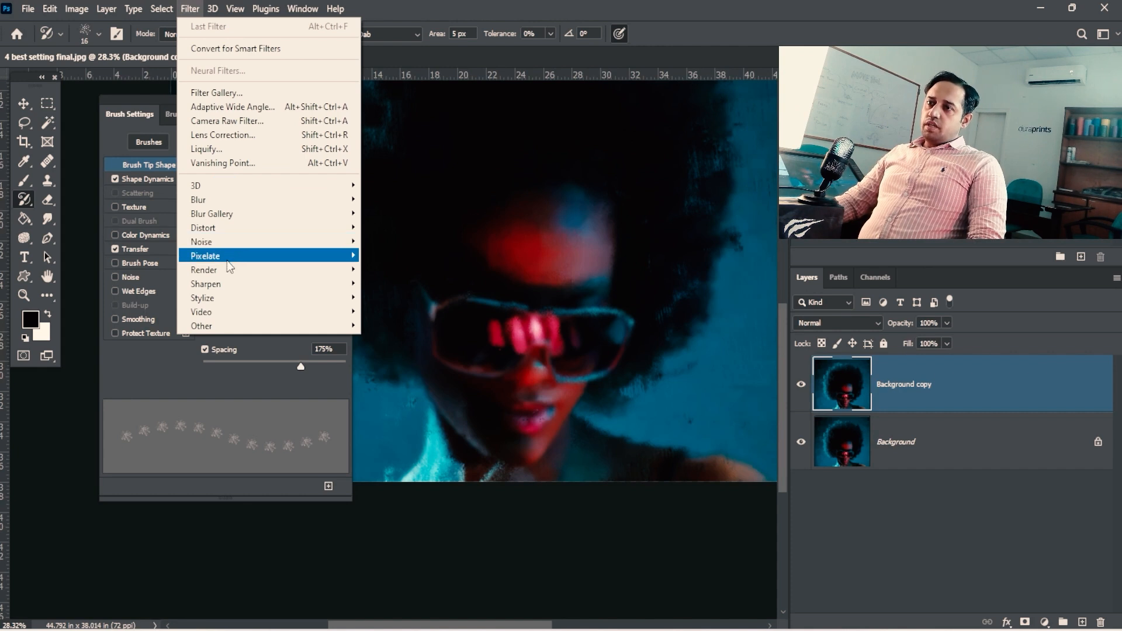
mouse_move(230, 273)
mouse_move(226, 298)
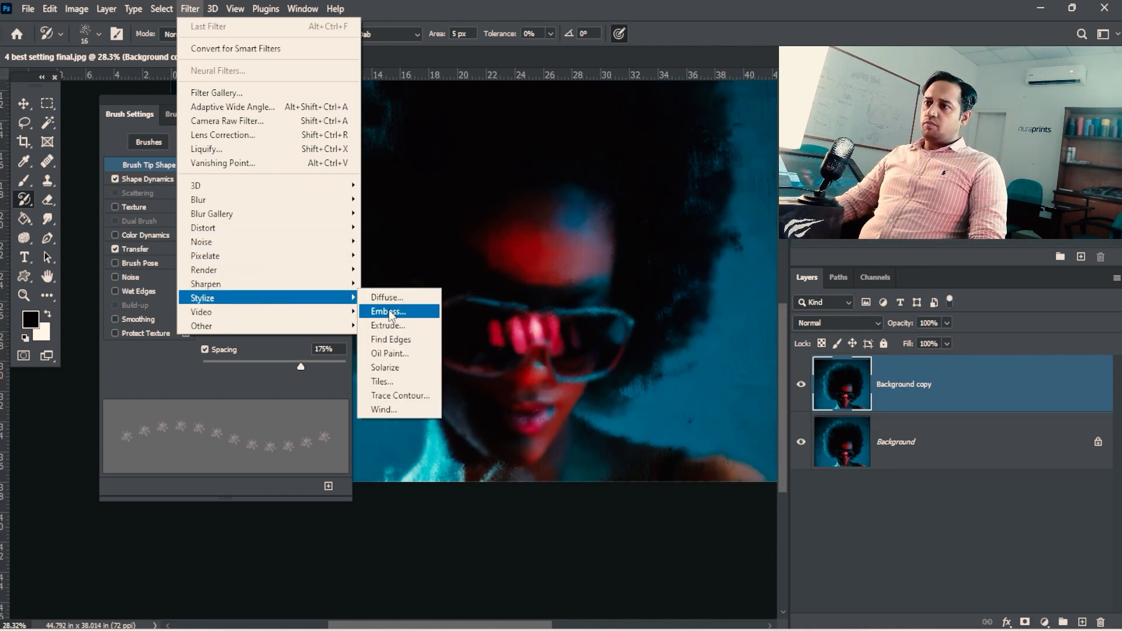
click(388, 311)
click(478, 313)
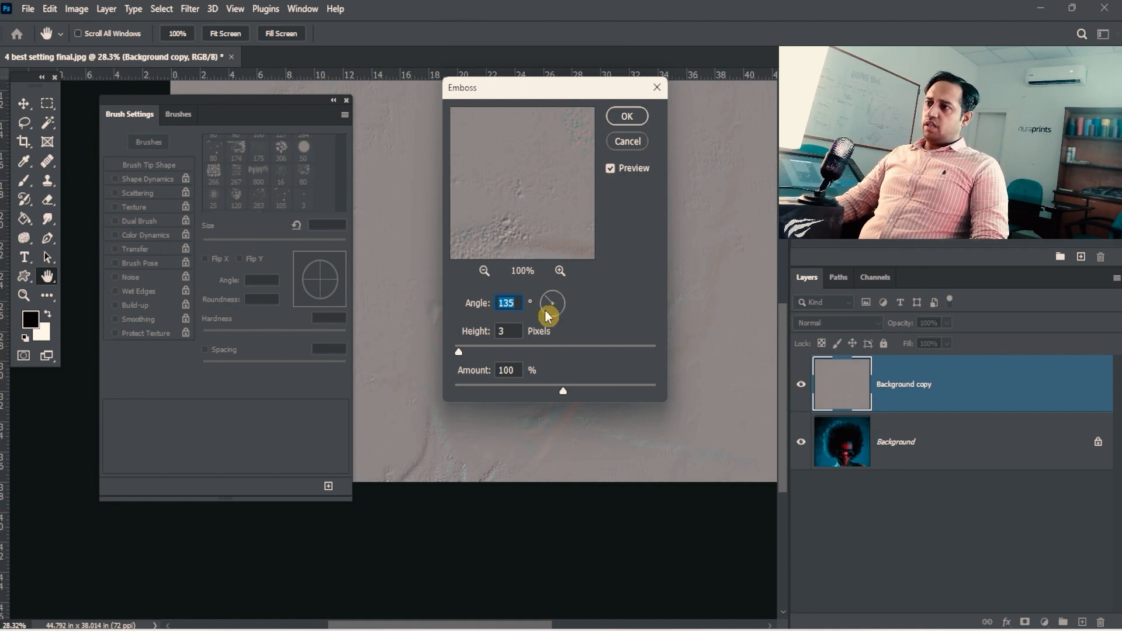
click(626, 142)
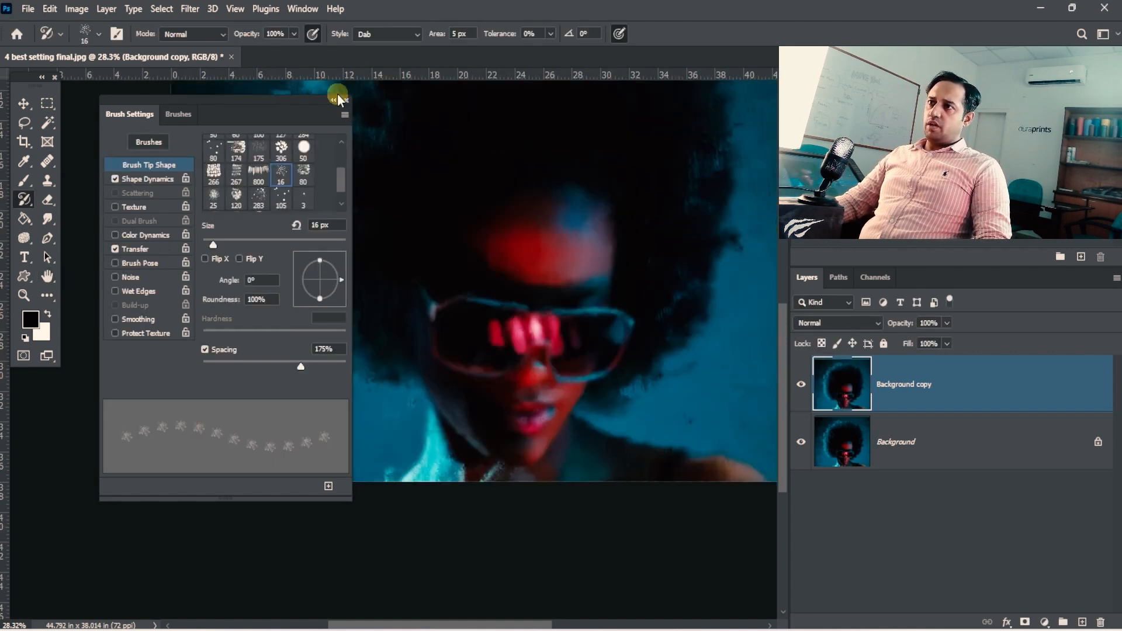
Close the brush settings and set up an Emboss filter on the Background copy layer with a height of 32 pixels.
click(348, 101)
drag(490, 276, 501, 380)
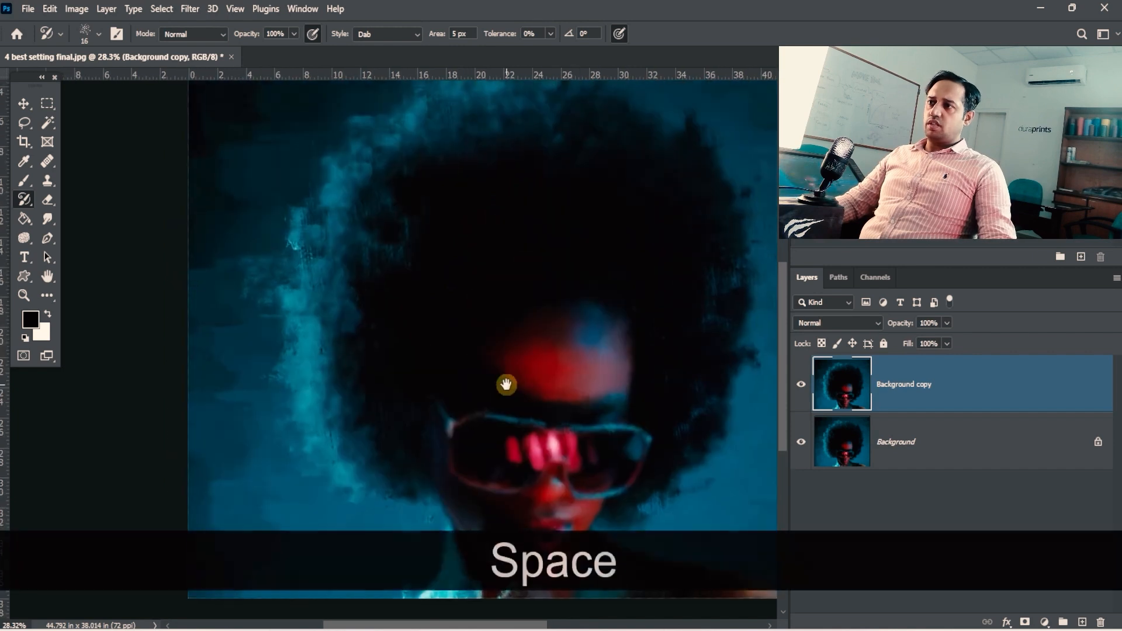
click(190, 8)
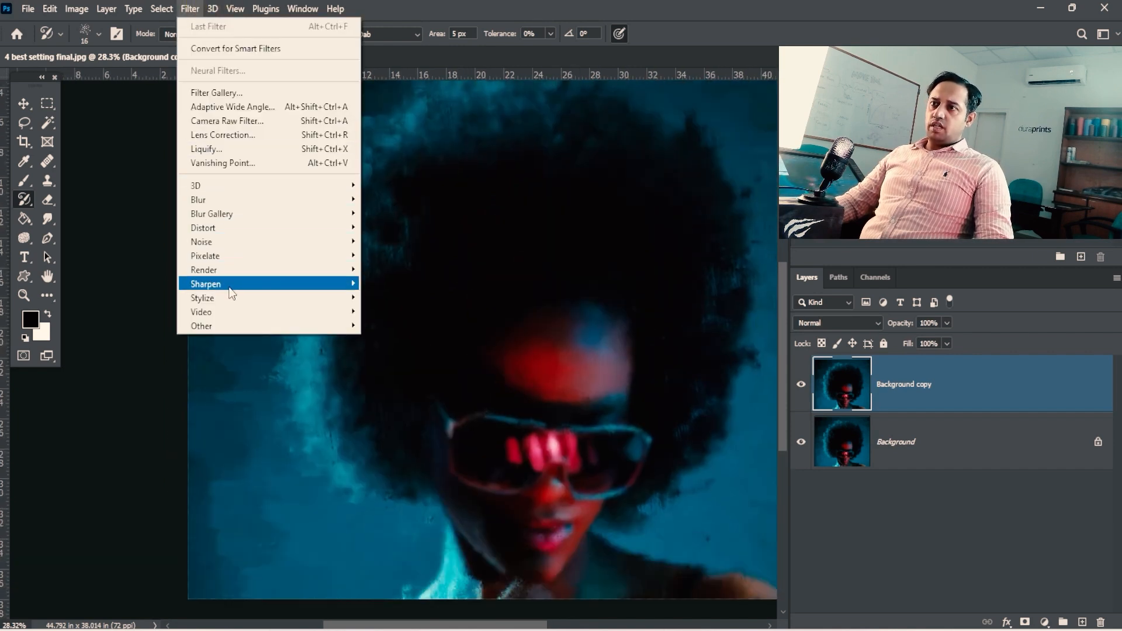
mouse_move(231, 299)
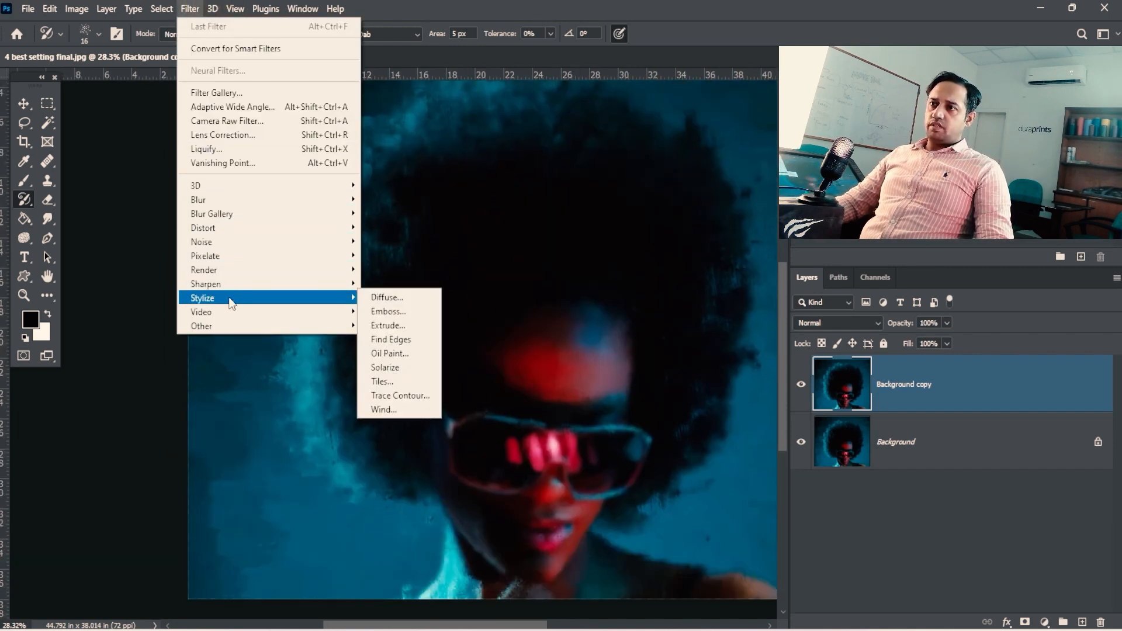
click(406, 313)
drag(535, 93, 236, 121)
drag(547, 328, 521, 333)
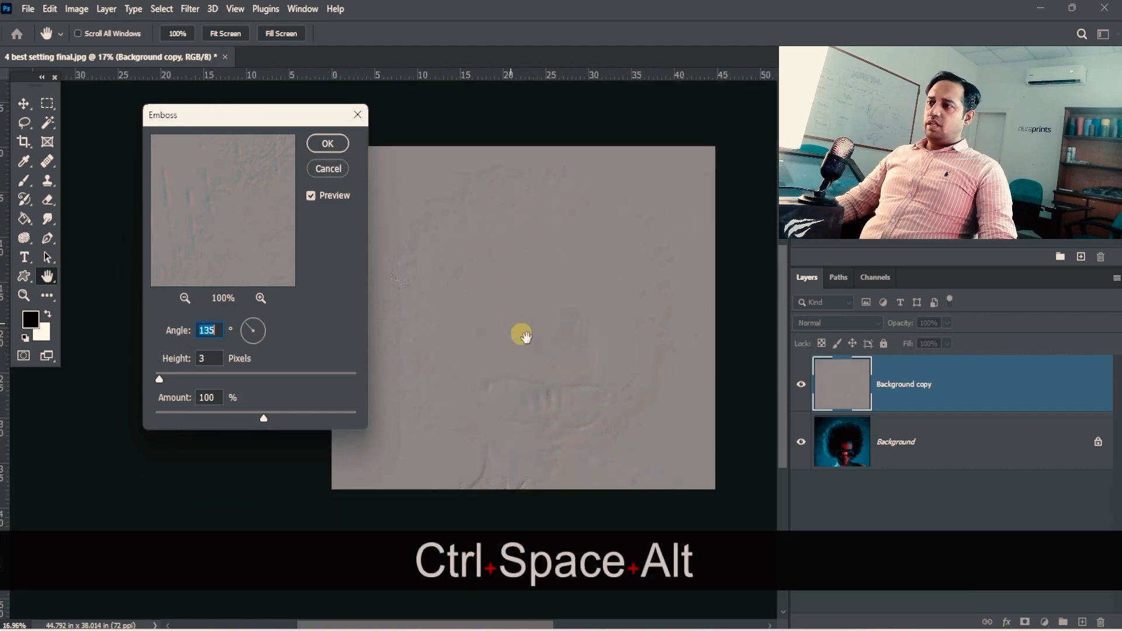
drag(556, 448, 558, 371)
key(space)
drag(554, 318, 557, 343)
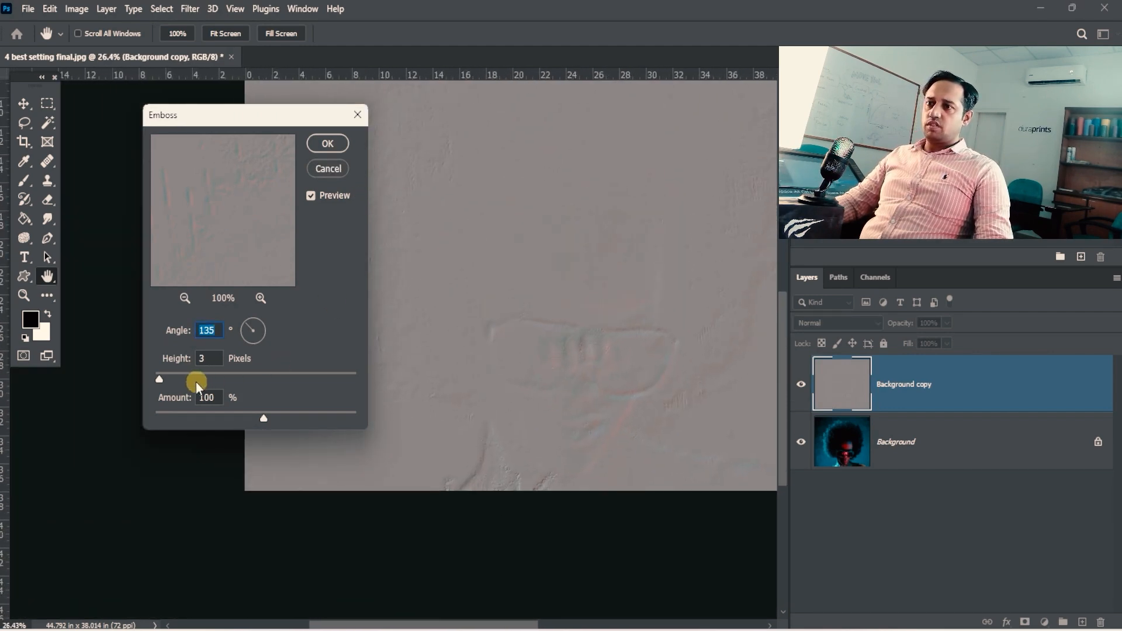
drag(196, 381, 223, 381)
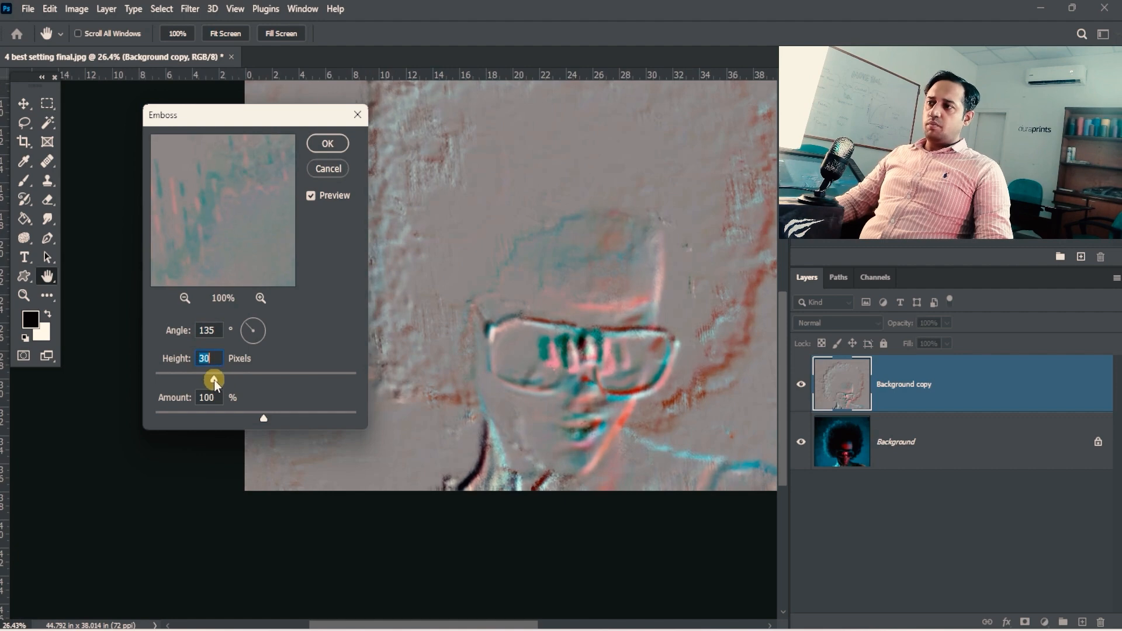
drag(237, 383, 219, 380)
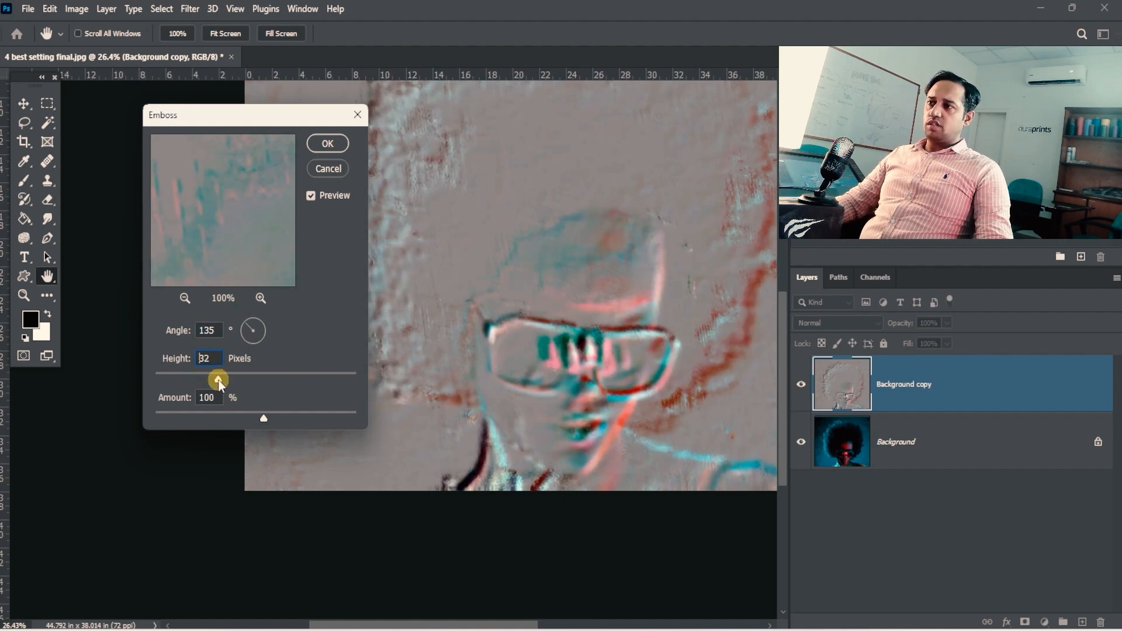
Check the emboss preview across the portrait, apply the filter and set the Background copy layer's blend mode to Overlay.
drag(605, 337, 578, 409)
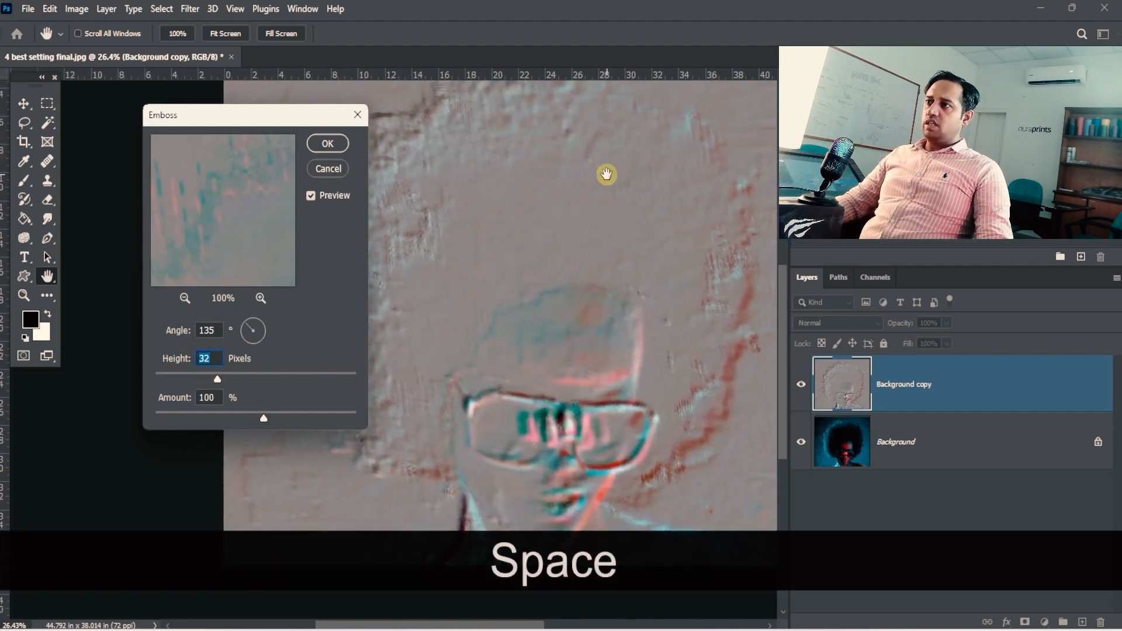
drag(641, 168, 616, 276)
drag(614, 419, 614, 255)
drag(497, 495, 566, 295)
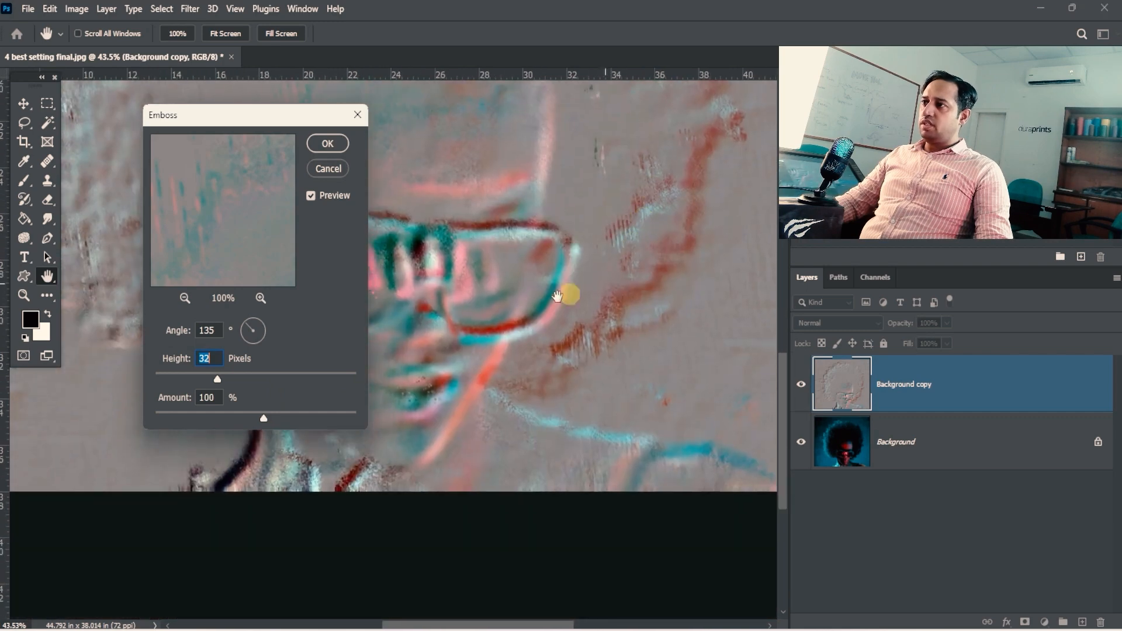
drag(409, 345, 634, 346)
ctrl+alt+click(633, 346)
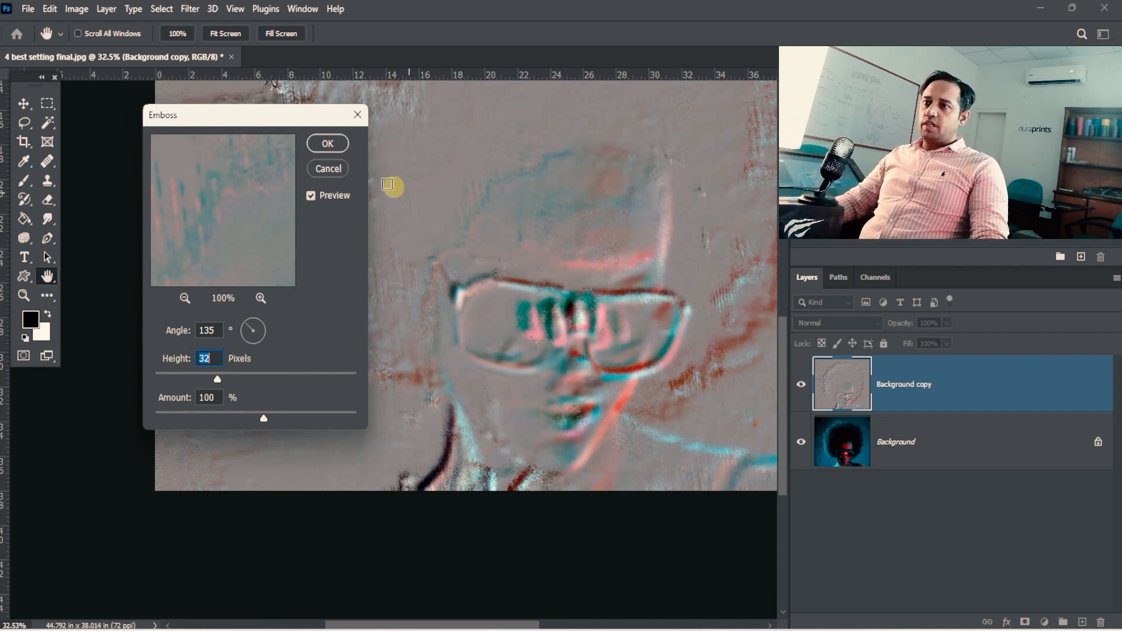
click(323, 144)
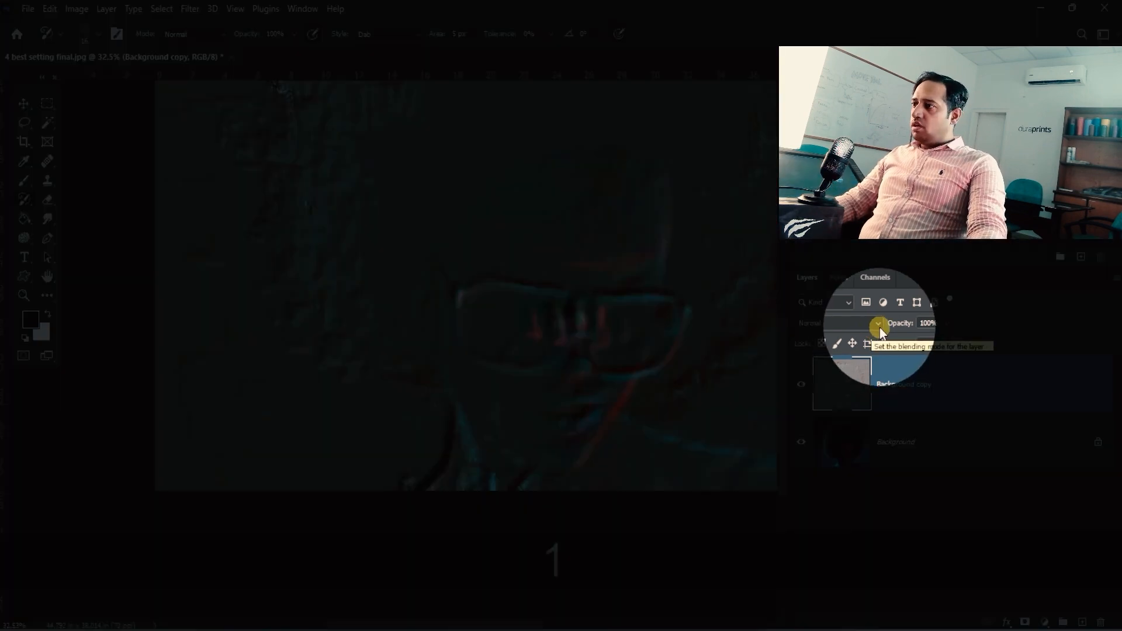
click(873, 326)
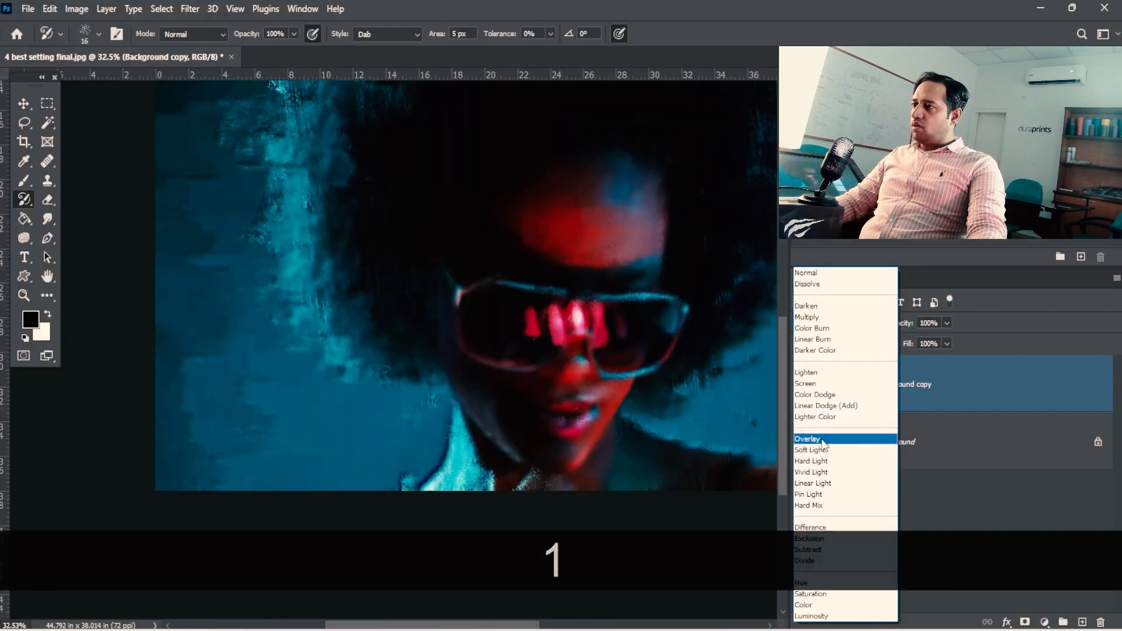
click(822, 440)
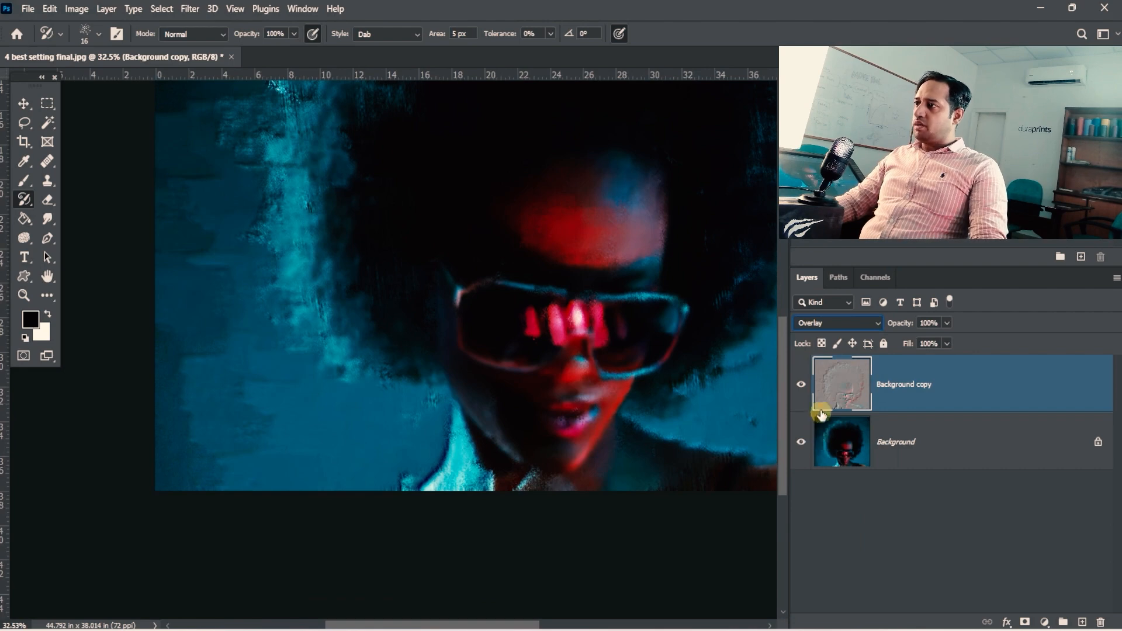
Compare the whole portrait with and without the embossed Background copy layer by hiding and showing it.
drag(637, 394, 453, 400)
drag(257, 266, 228, 266)
drag(418, 318, 404, 336)
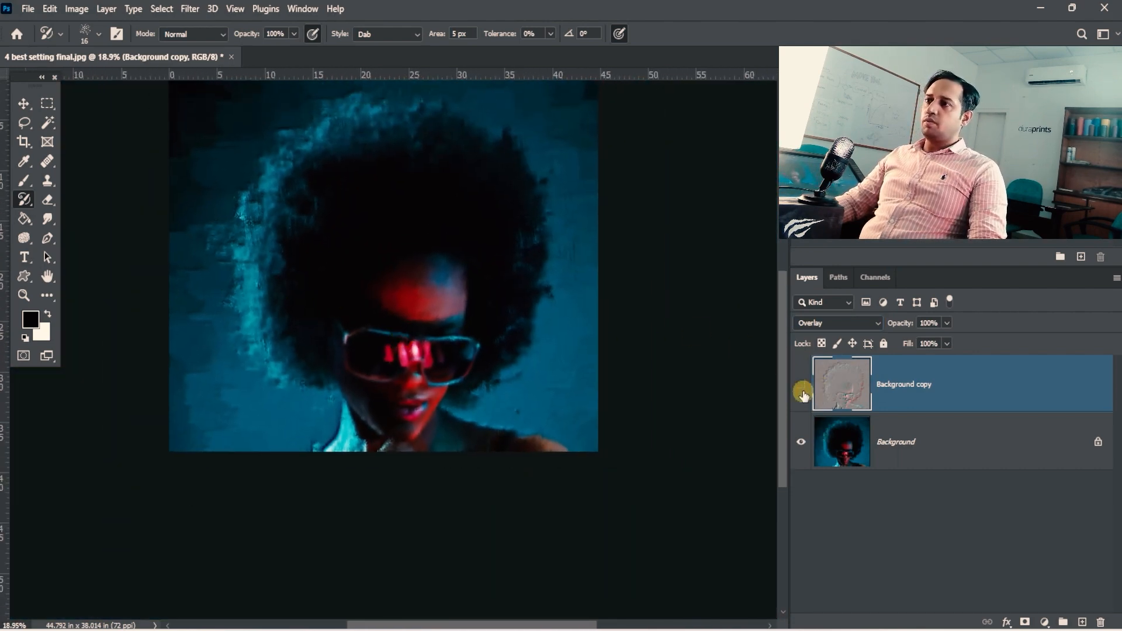
click(802, 390)
click(802, 390)
click(801, 390)
click(802, 390)
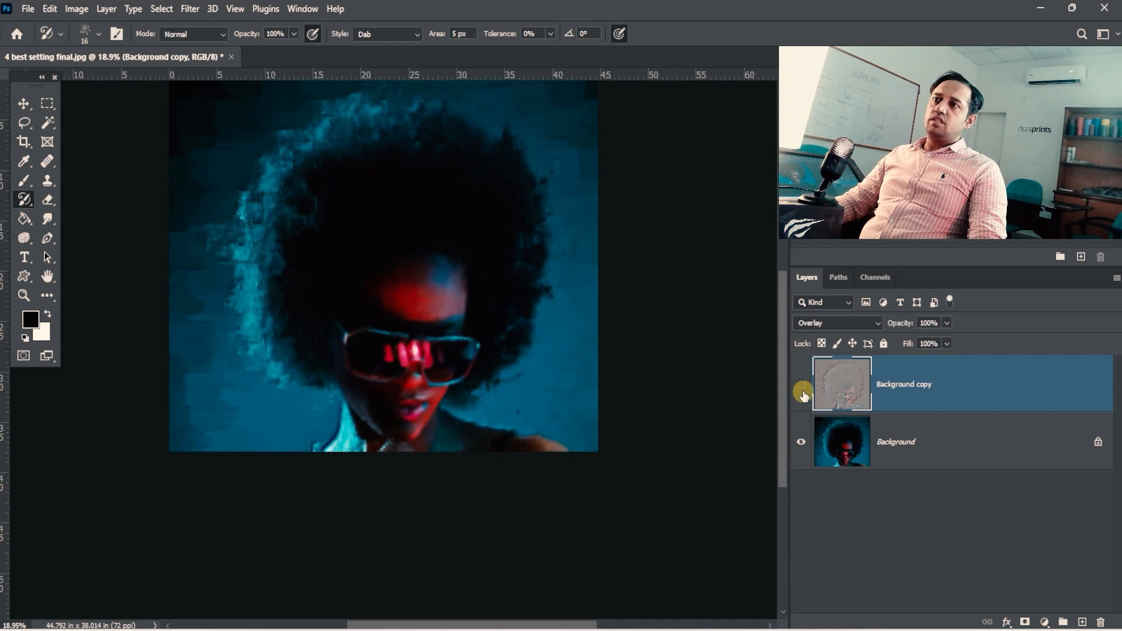
click(802, 390)
click(802, 390)
click(803, 390)
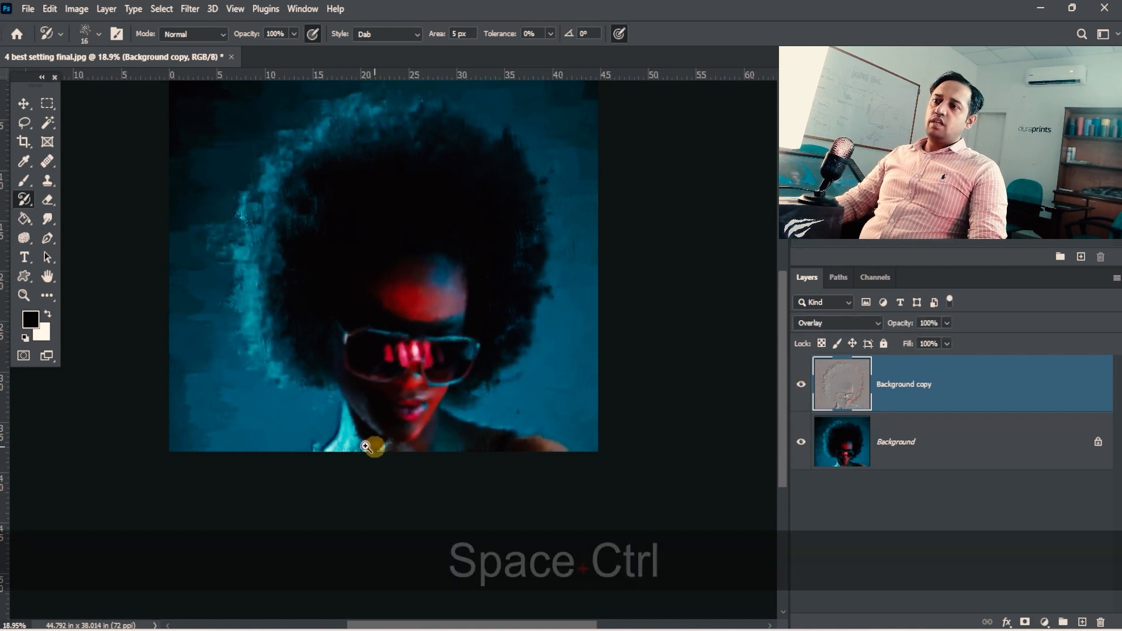
Mark the shirt collar with an elliptical selection and compare its texture with the Background copy layer hidden and shown.
drag(371, 445, 330, 400)
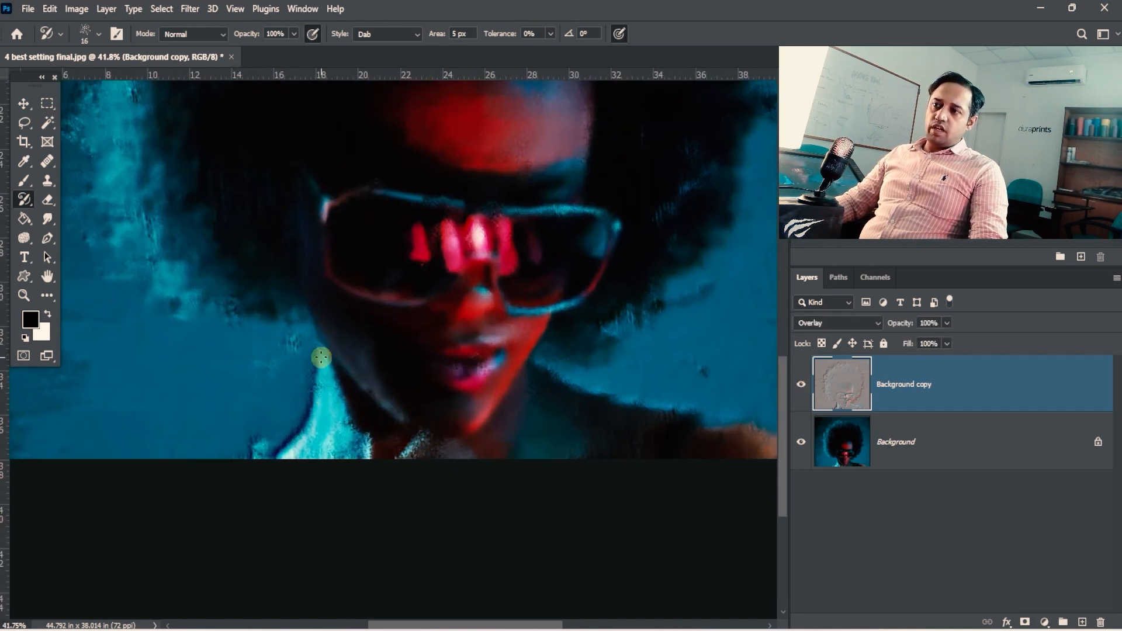
drag(47, 103, 88, 115)
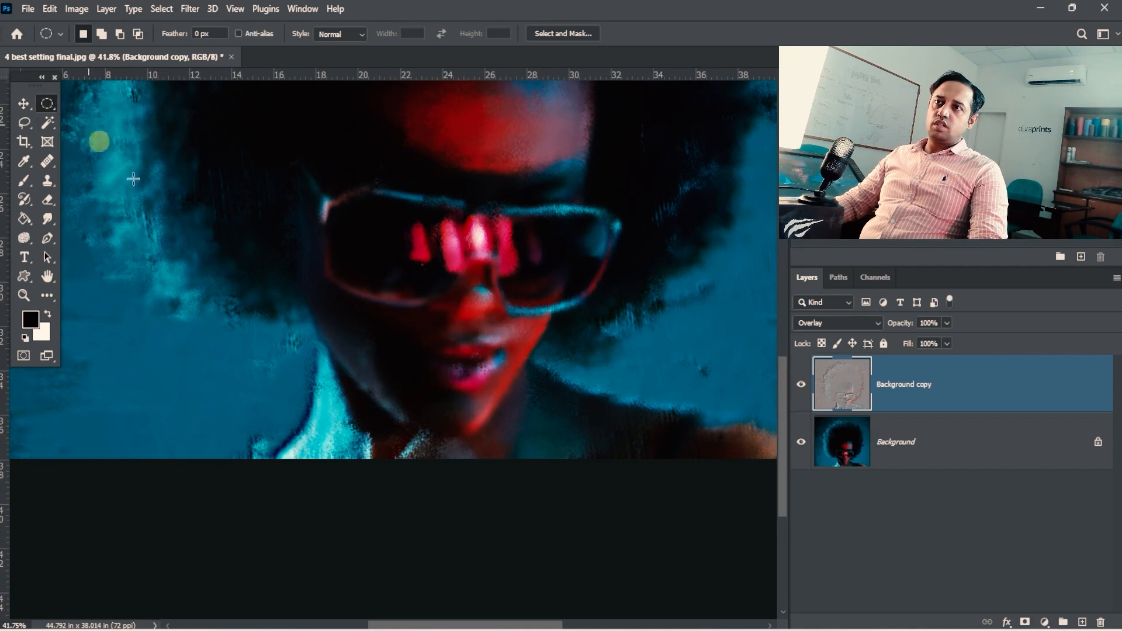
drag(275, 306, 405, 401)
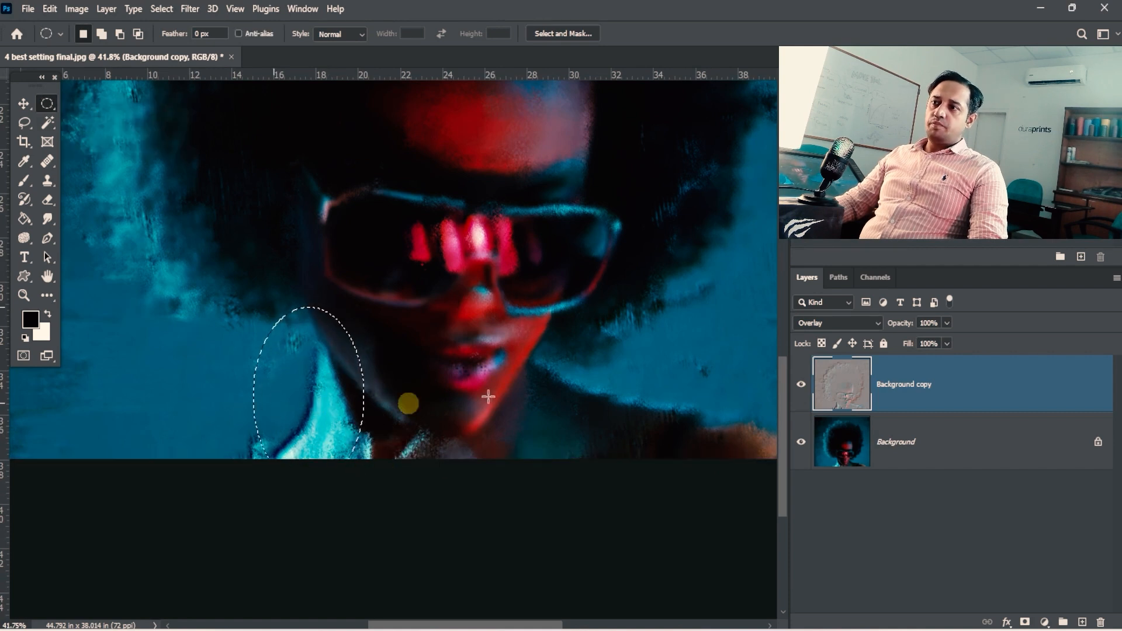
click(802, 384)
click(803, 386)
click(806, 386)
click(809, 387)
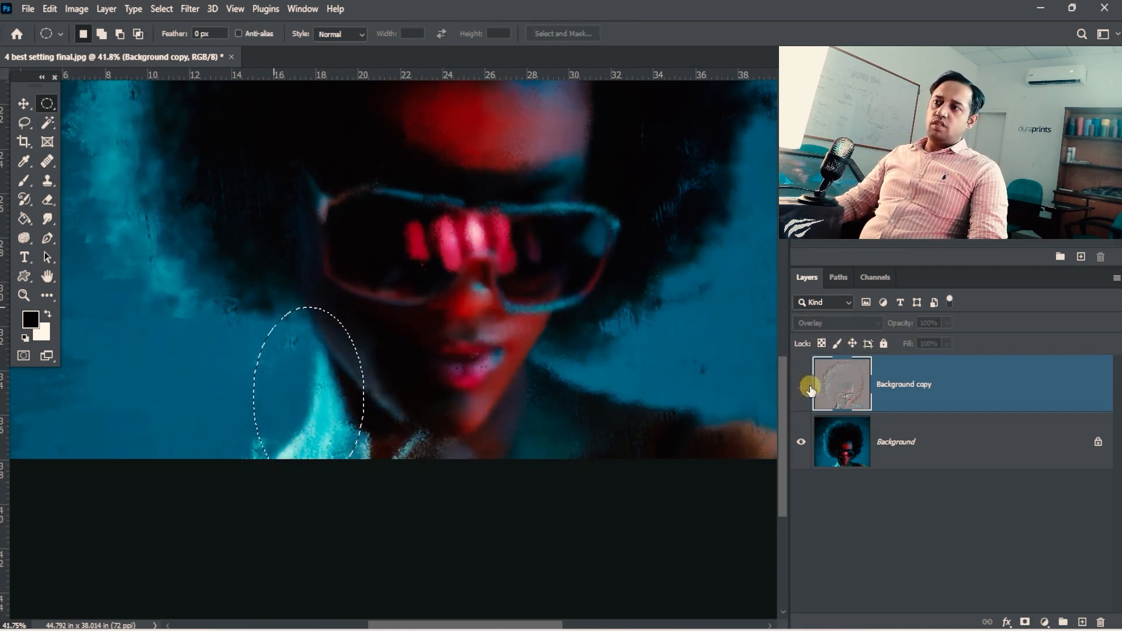
click(808, 387)
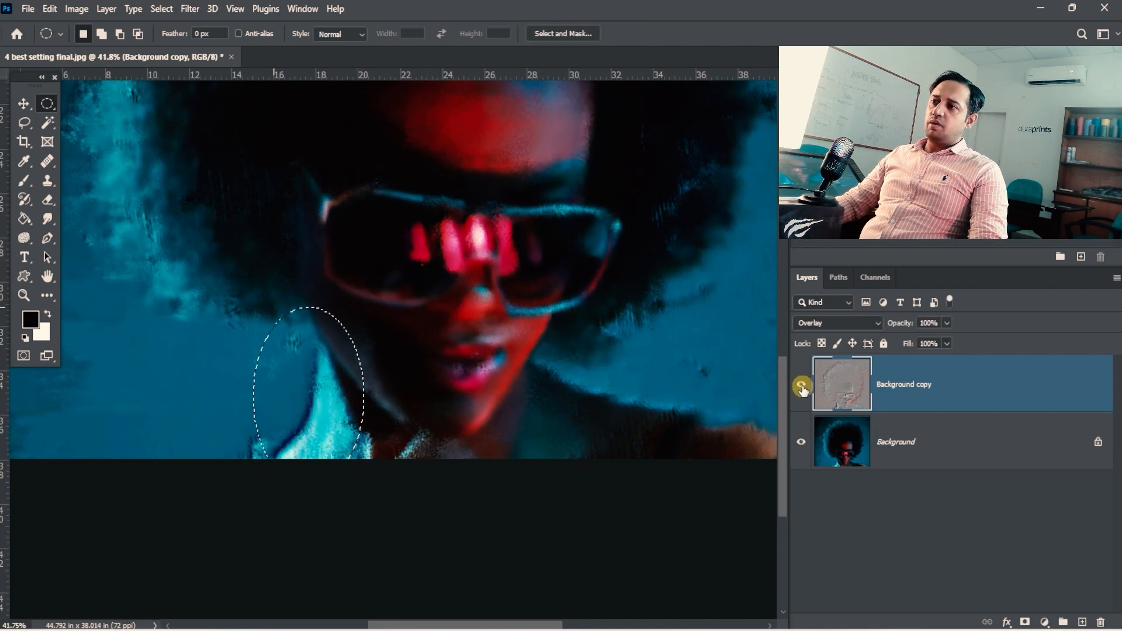
click(805, 388)
click(804, 390)
click(804, 389)
click(803, 389)
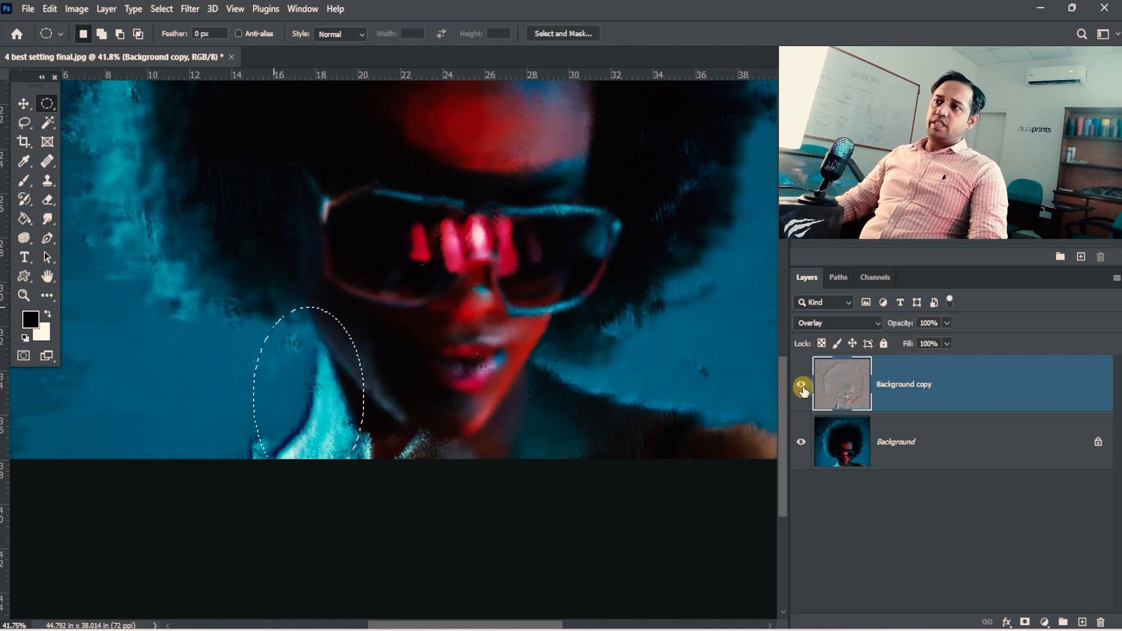
click(804, 390)
Move the elliptical selection over the nose and sunglasses and compare that area with the Background copy layer hidden and shown.
drag(325, 388, 456, 265)
click(805, 386)
click(804, 388)
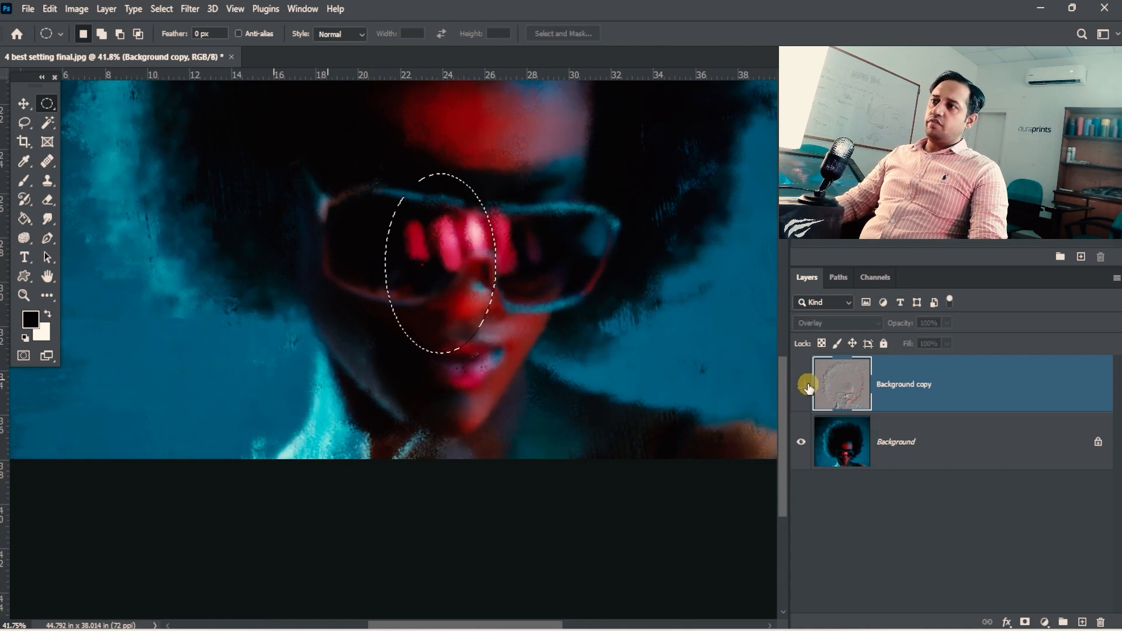
click(804, 388)
click(804, 388)
click(804, 387)
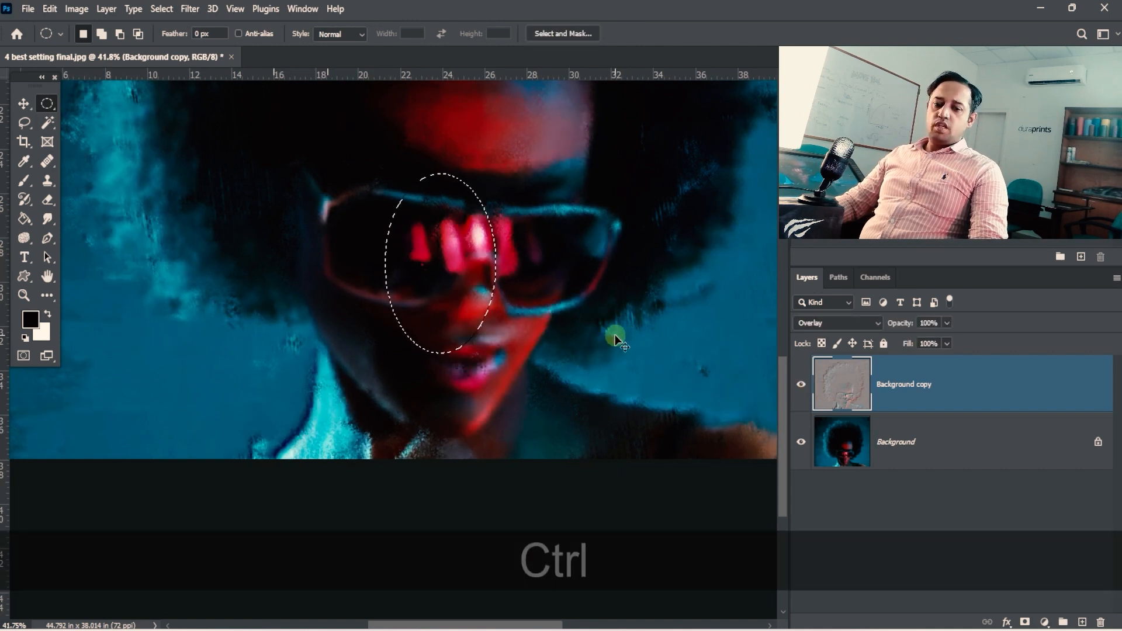
Clear the selection and merge the Background copy layer with the Background.
key(ctrl+d)
click(859, 441)
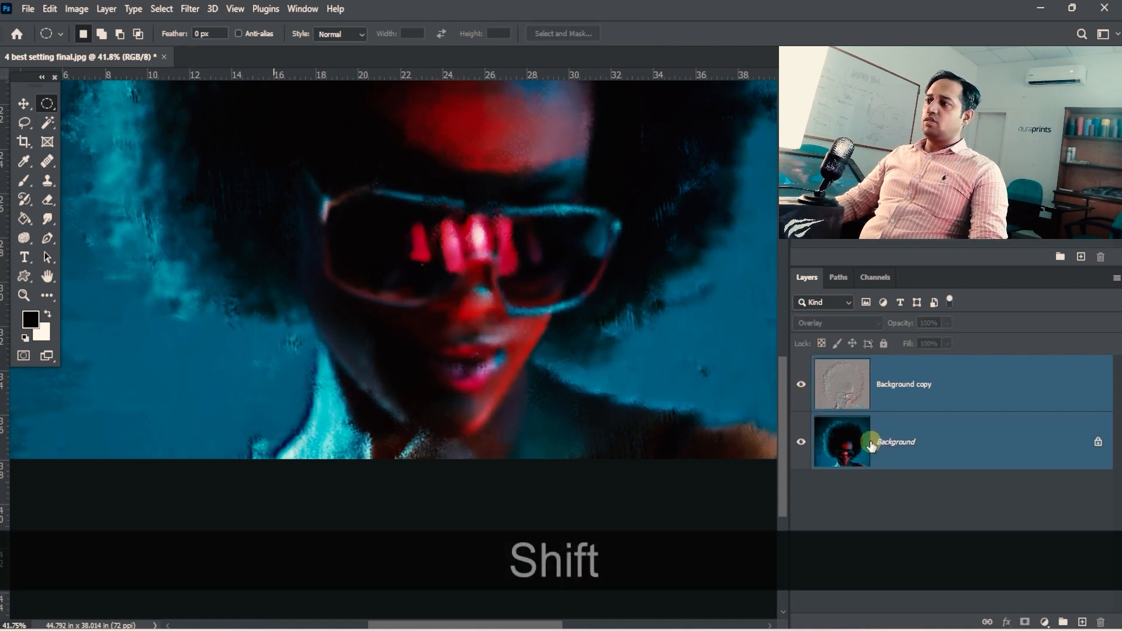
key(ctrl+shift+e)
Add 12.5% uniform noise to the merged painting and apply the Sharpen filter once.
click(190, 8)
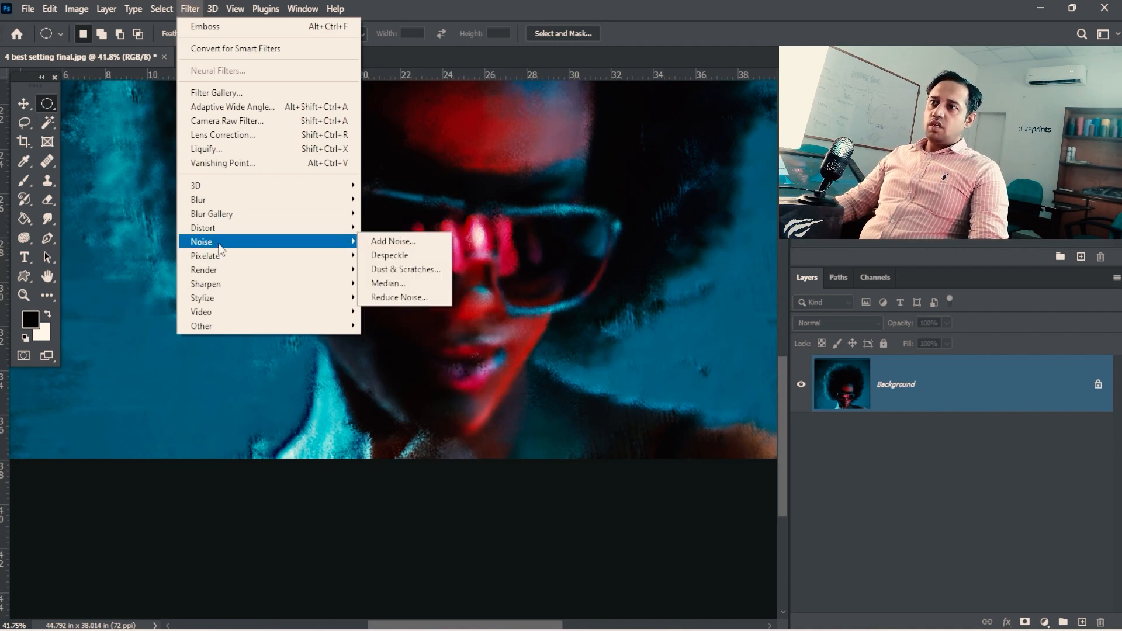
click(387, 241)
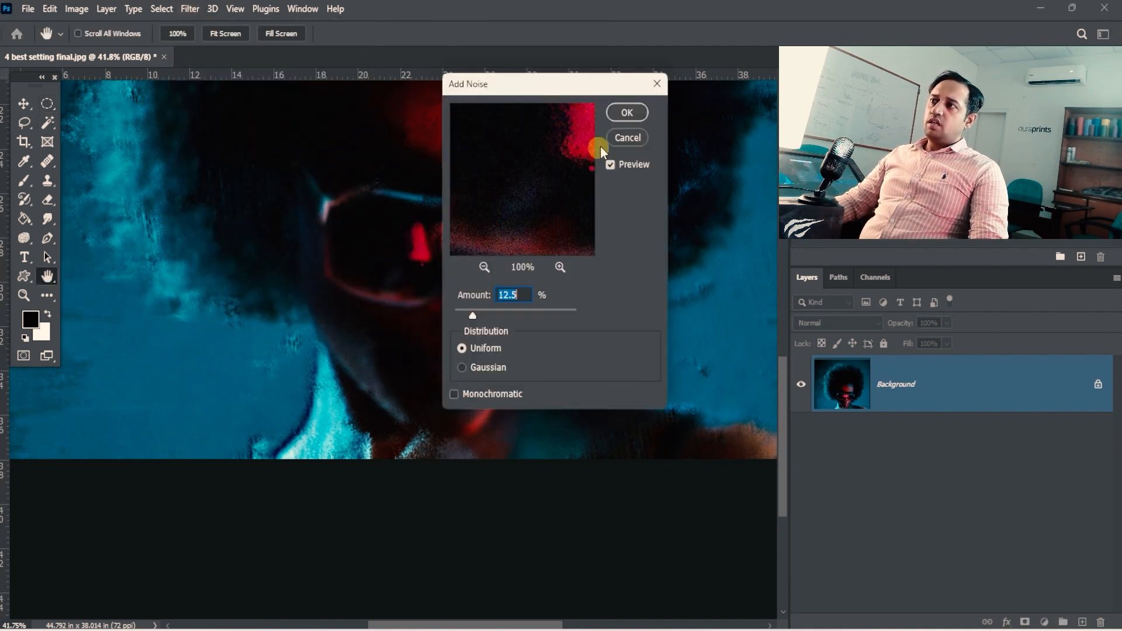
click(617, 116)
click(190, 8)
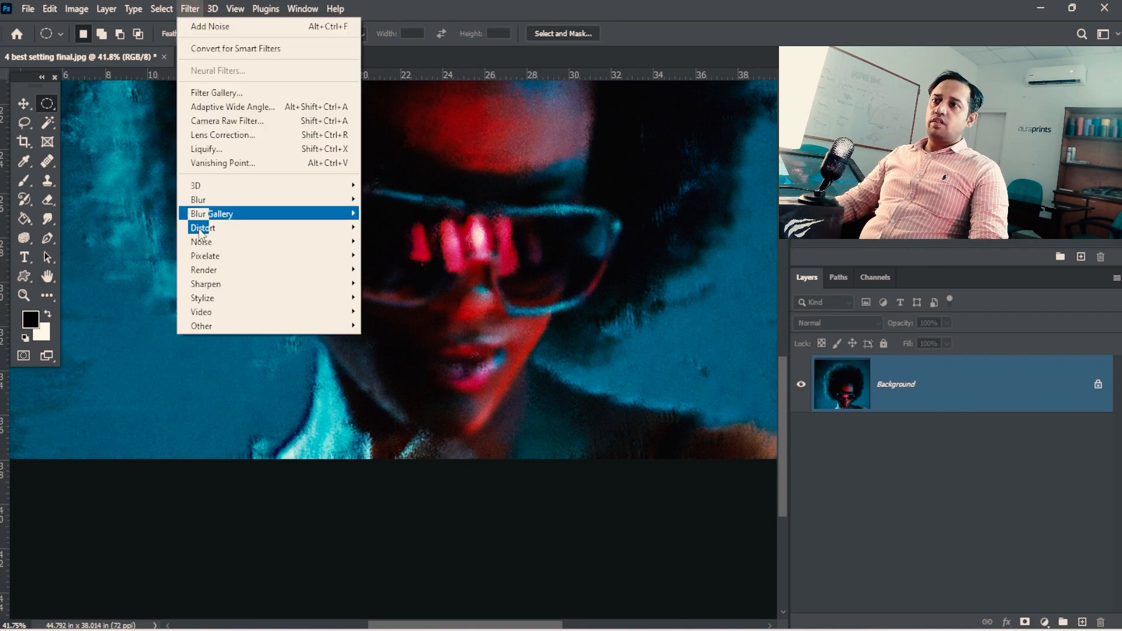
mouse_move(204, 285)
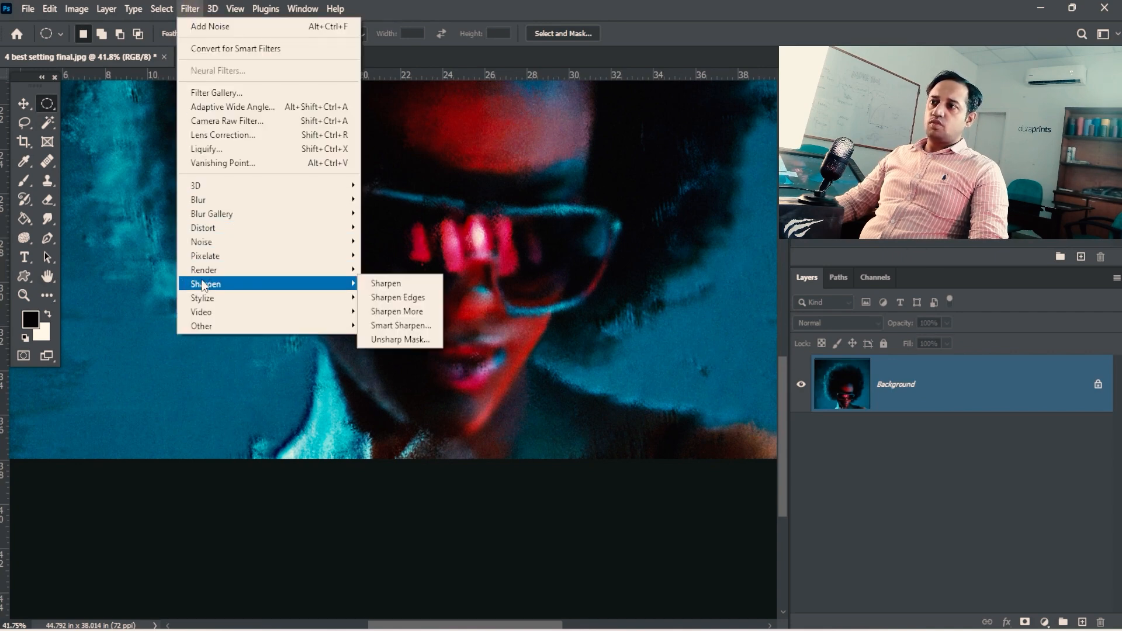
click(399, 287)
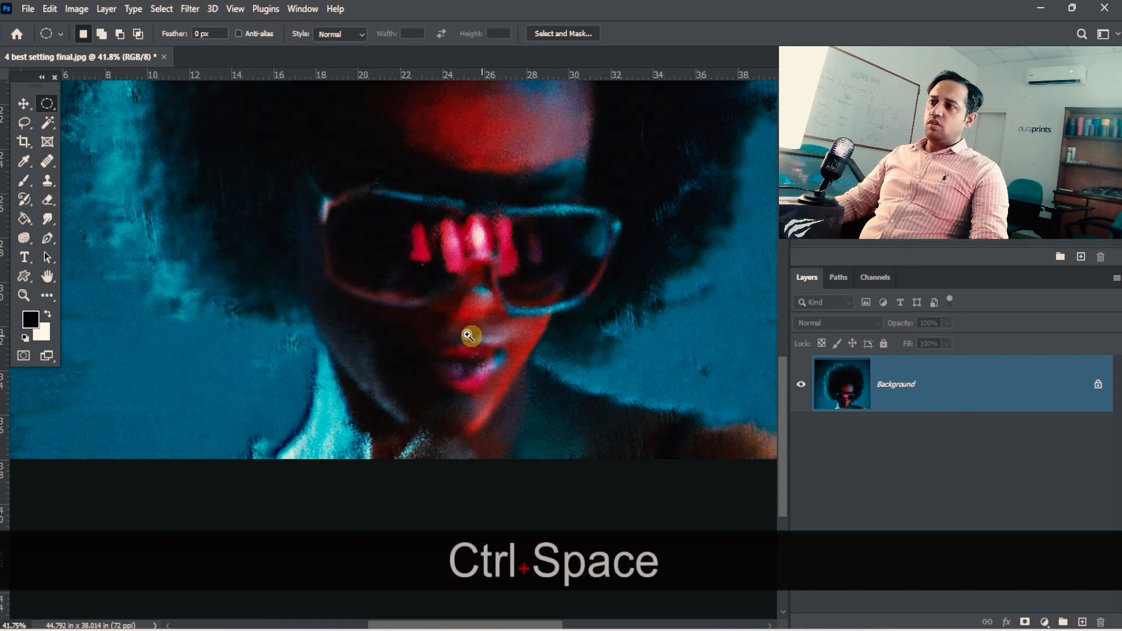
Examine the grain and sharpening up close on the sunglasses, the face and the top of the hair.
drag(472, 336, 428, 330)
drag(436, 229, 496, 226)
drag(517, 372, 512, 273)
drag(476, 312, 525, 315)
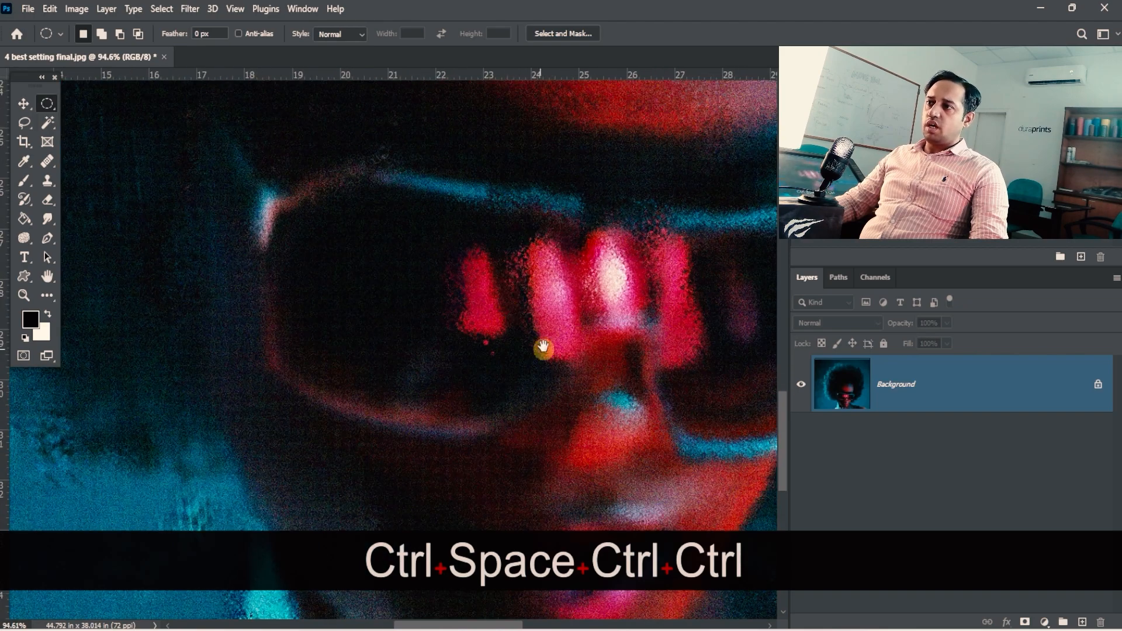
drag(618, 421, 543, 311)
drag(545, 415, 558, 327)
drag(539, 369, 472, 369)
drag(392, 236, 496, 428)
drag(629, 161, 438, 444)
ctrl+drag(520, 199, 573, 201)
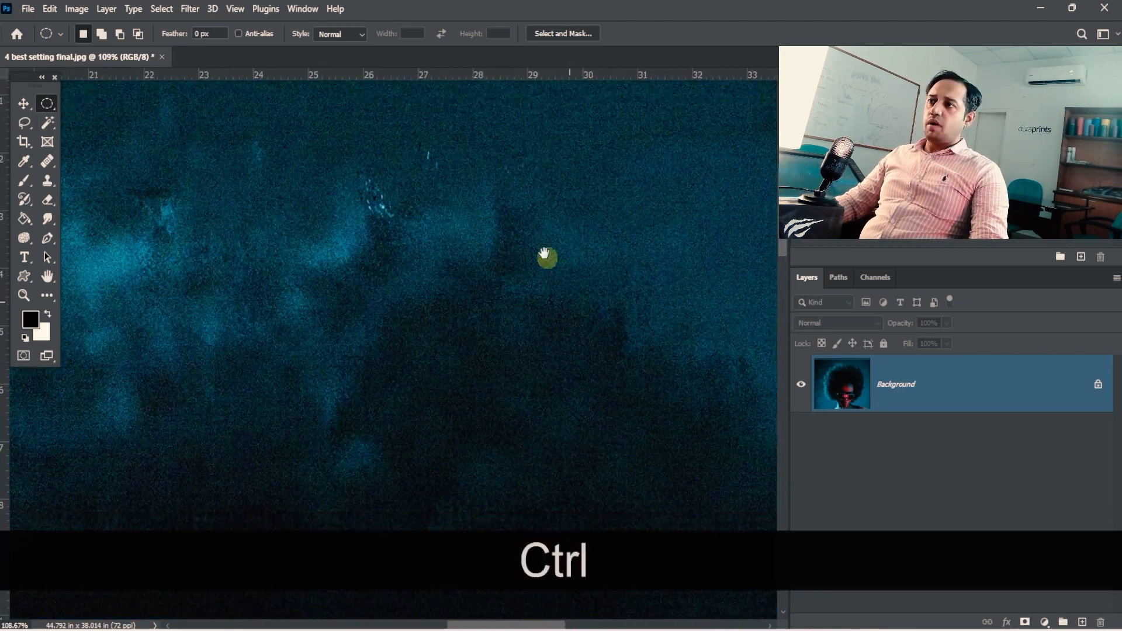
Examine the sharpened grain on the forehead, lenses, mouth and shirt collar at different magnifications.
drag(579, 490, 541, 186)
drag(602, 543, 531, 196)
drag(485, 525, 553, 192)
drag(489, 407, 568, 316)
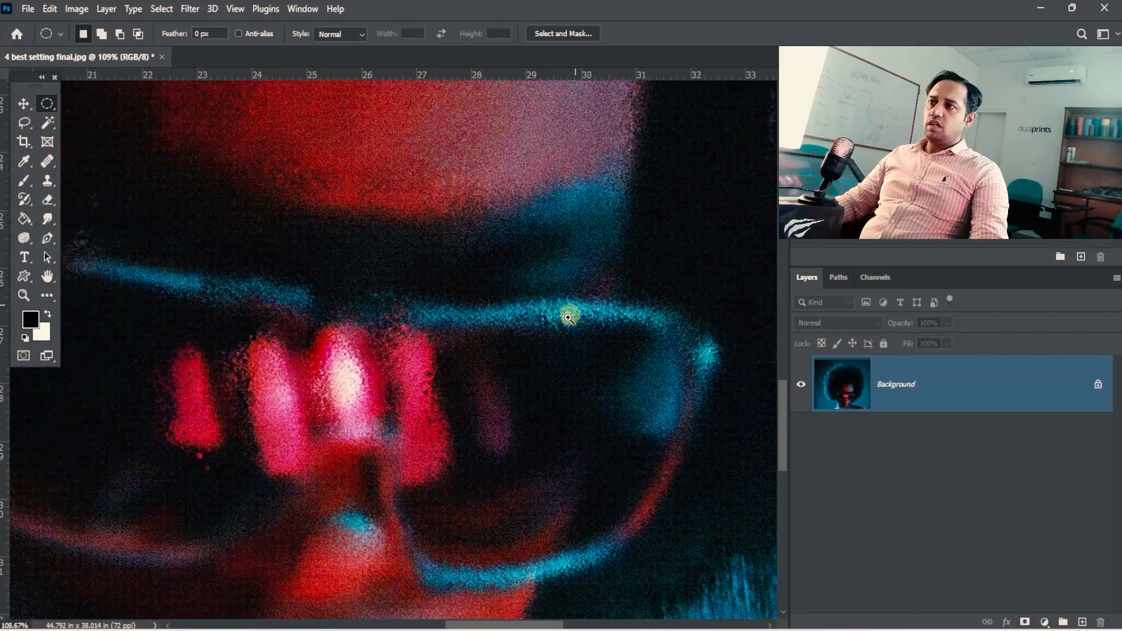
ctrl+drag(567, 269, 542, 272)
drag(416, 404, 476, 328)
drag(464, 418, 489, 258)
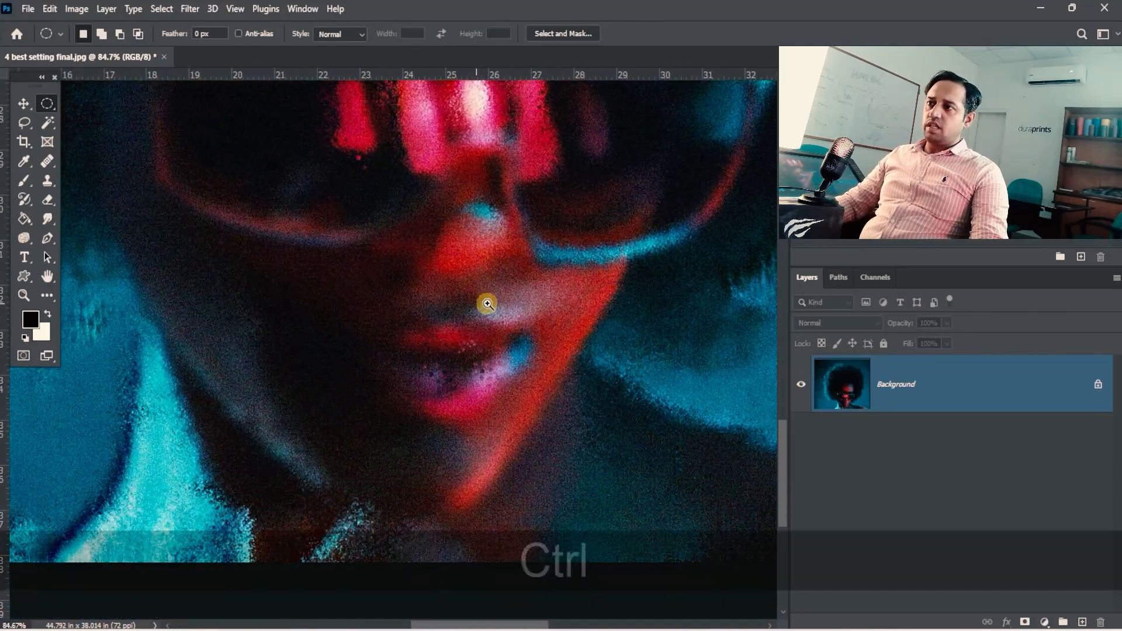
ctrl+drag(486, 303, 510, 307)
drag(510, 310, 557, 276)
ctrl+drag(558, 275, 520, 281)
drag(433, 347, 581, 320)
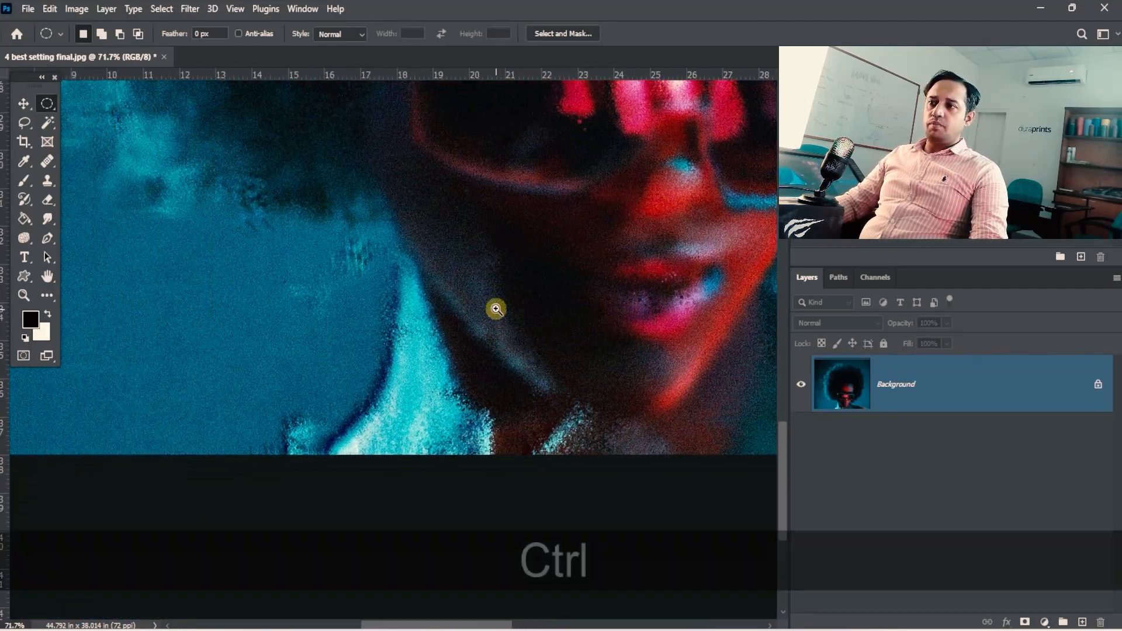
ctrl+drag(496, 308, 388, 372)
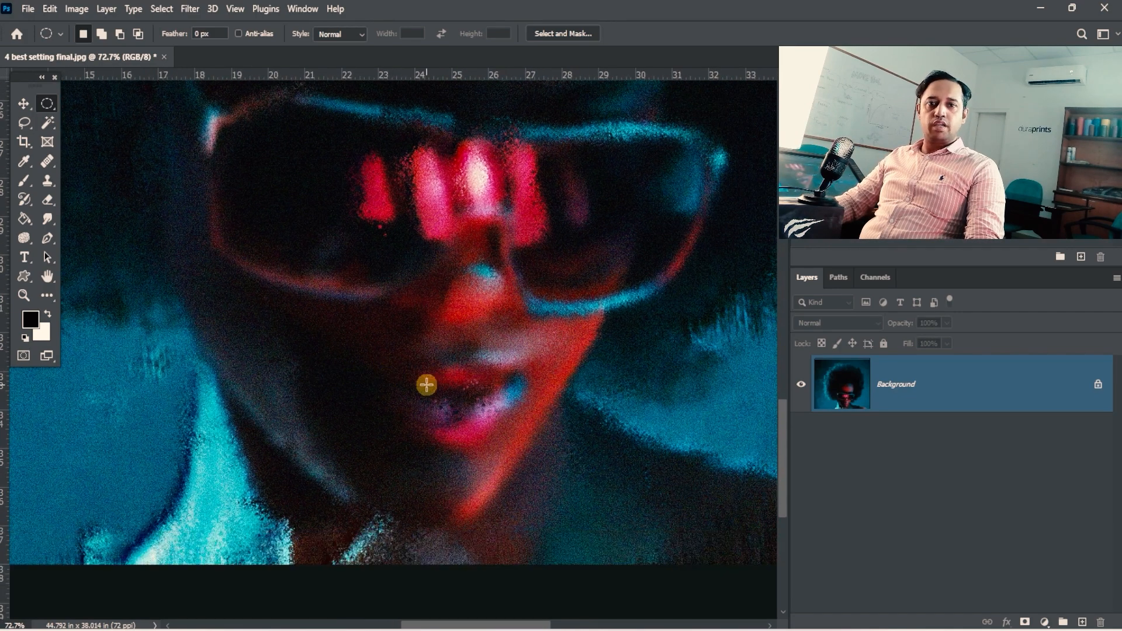